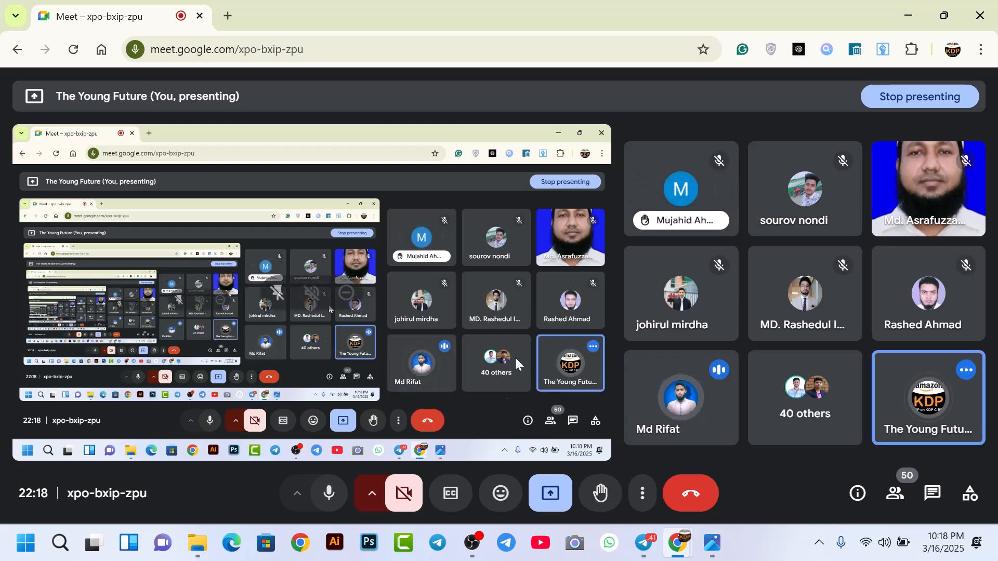
click(294, 554)
scroll(537, 317, down, 3)
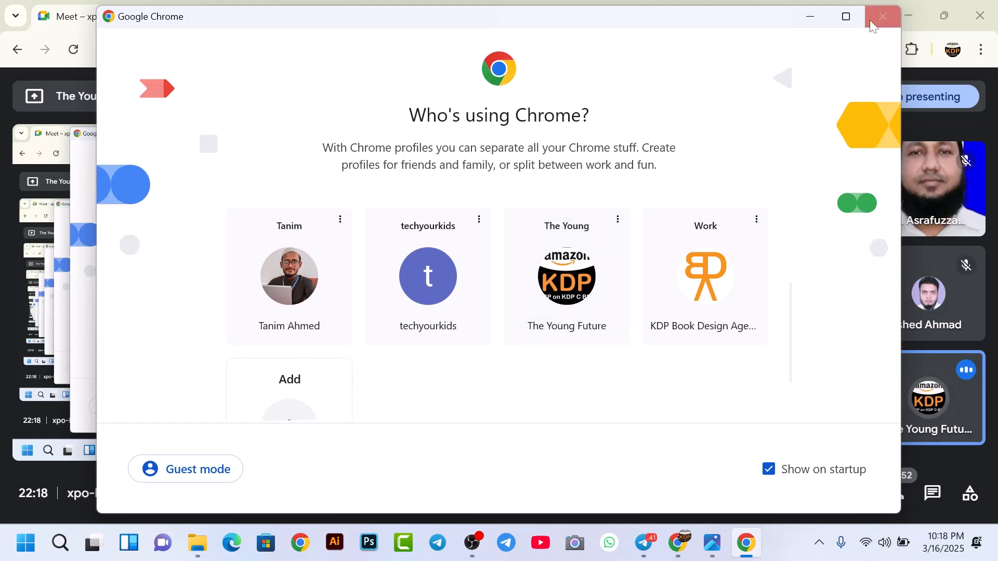
click(882, 16)
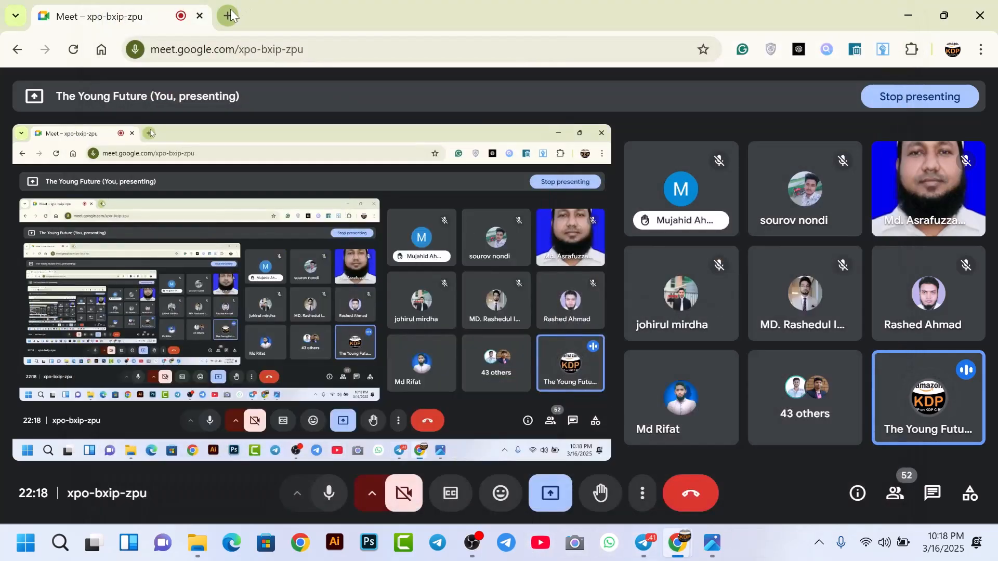
Open Facebook in a new browser tab, switch to the personal profile, and shift the floating meeting window clear of the page
click(225, 16)
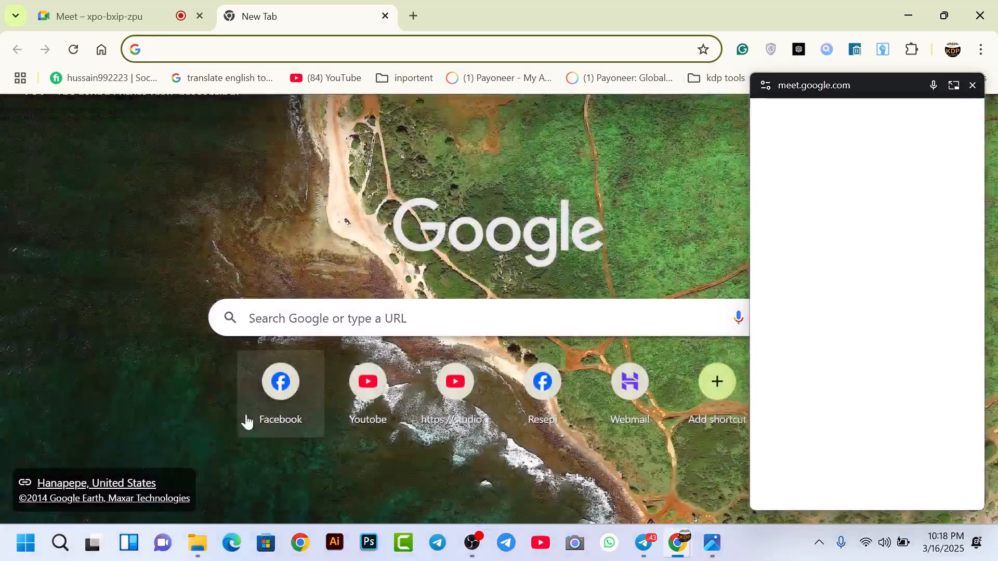
click(288, 410)
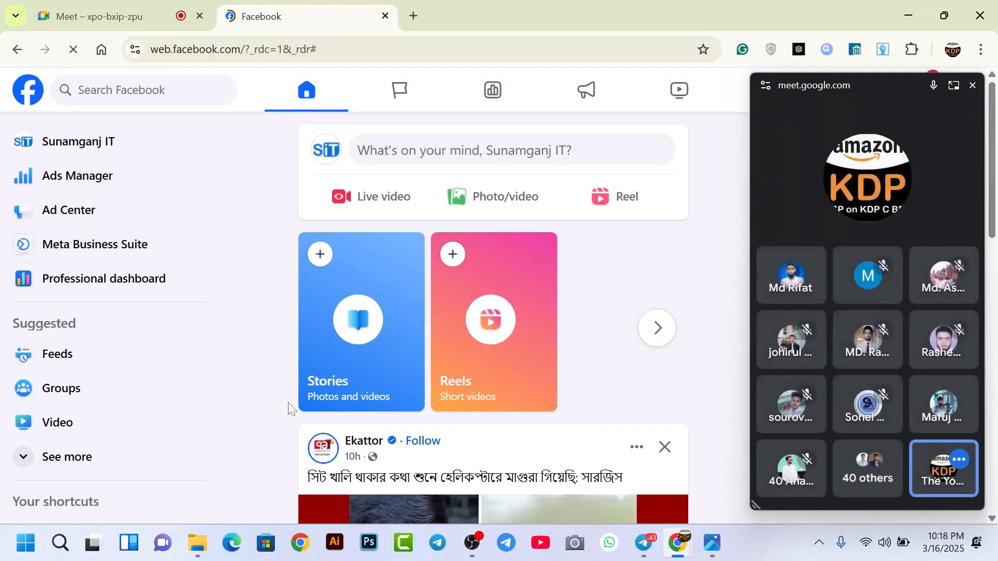
drag(842, 72, 883, 211)
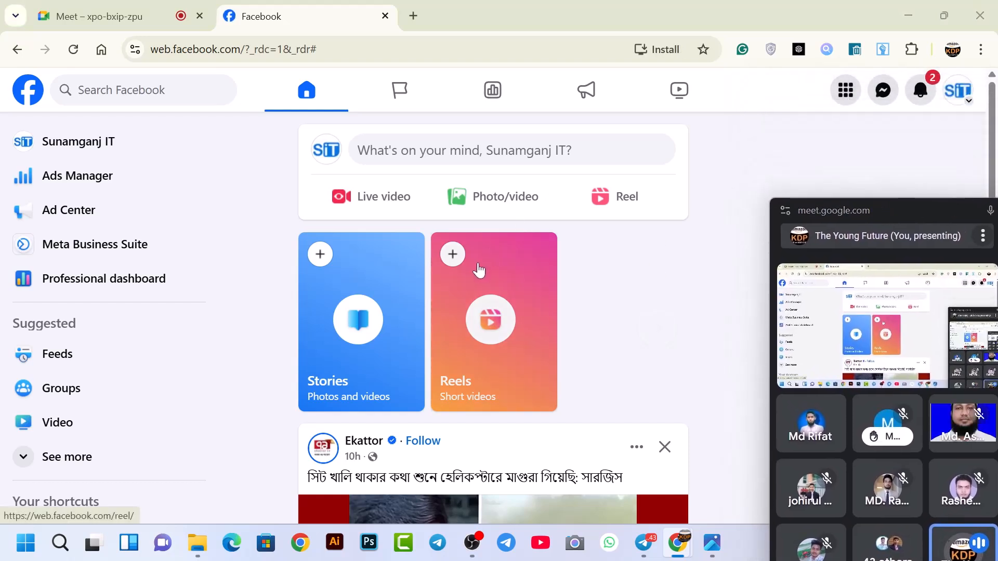
click(964, 106)
drag(890, 213, 905, 330)
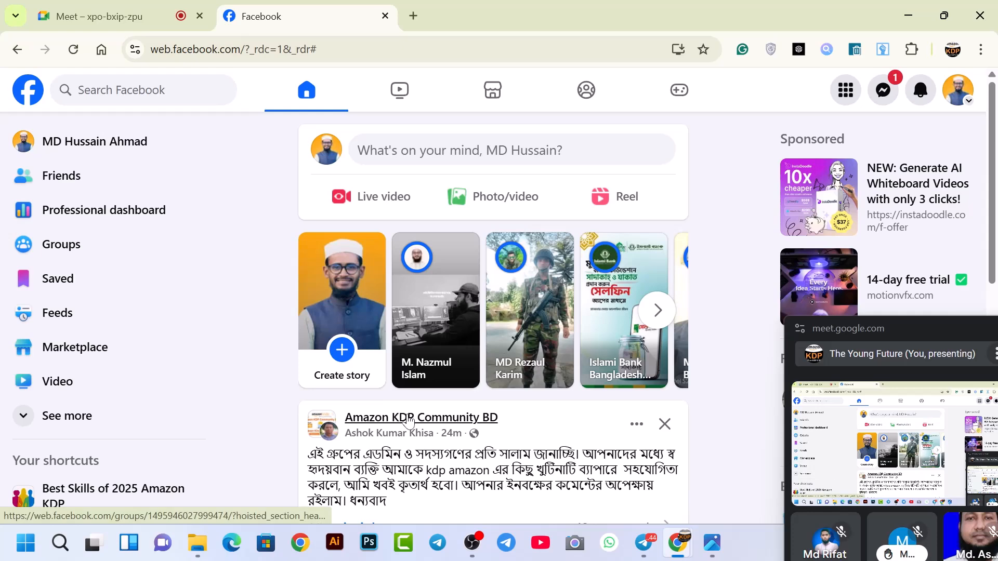
Open the Amazon KDP Community BD group from the feed and review its header, member information and featured posts
click(377, 419)
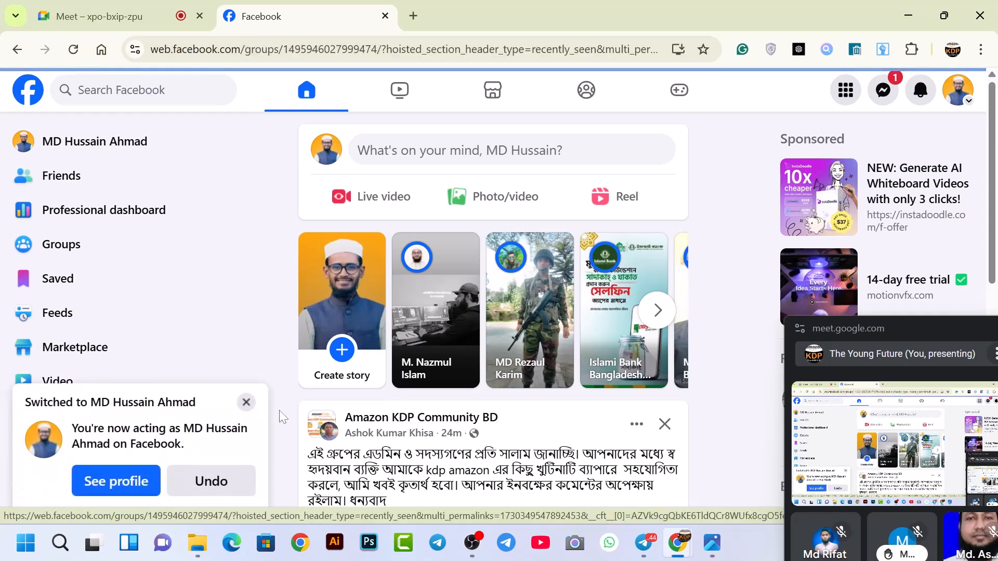
click(246, 404)
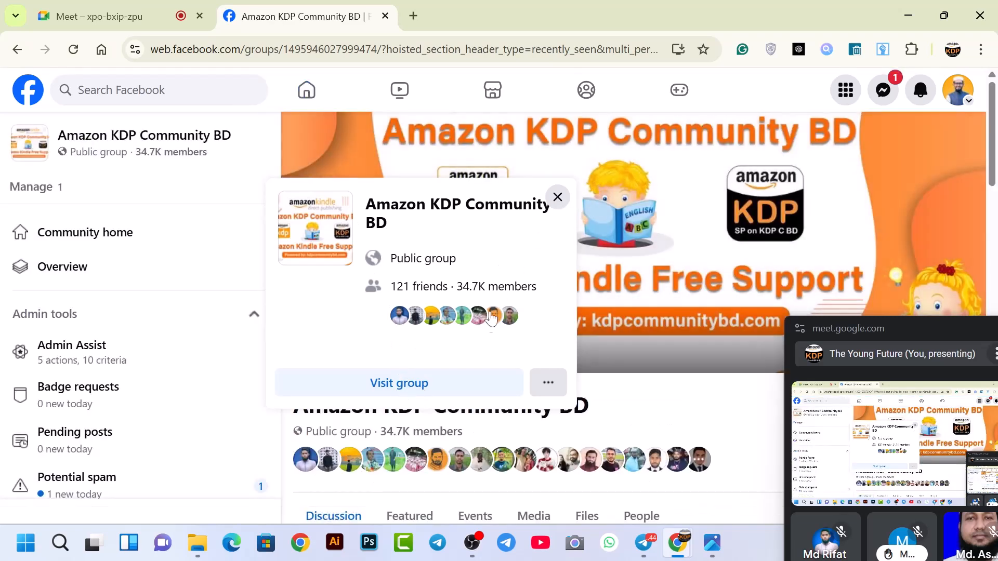
scroll(550, 318, down, 1)
scroll(550, 318, down, 2)
scroll(366, 320, down, 2)
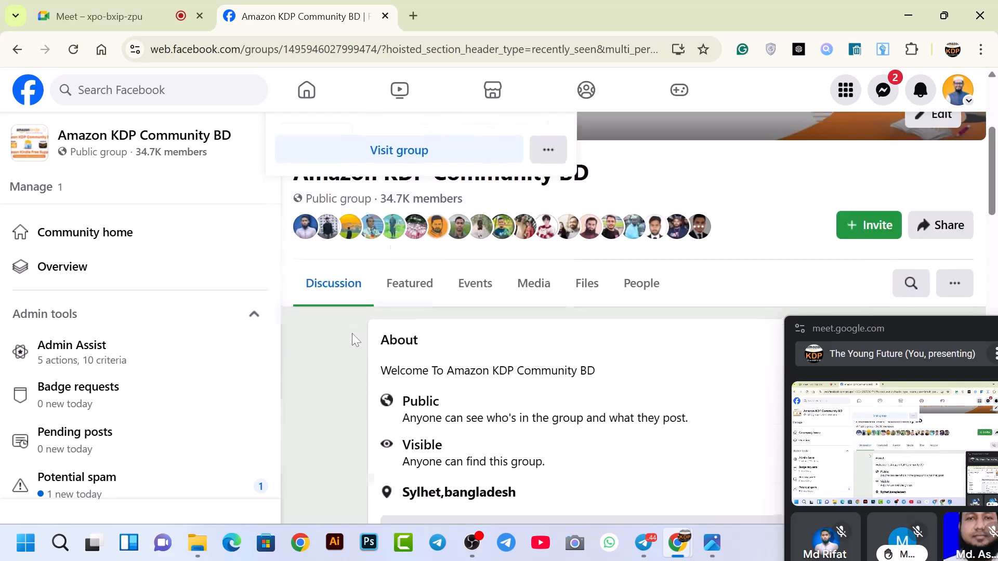
scroll(351, 332, up, 4)
scroll(405, 315, down, 3)
scroll(405, 315, down, 2)
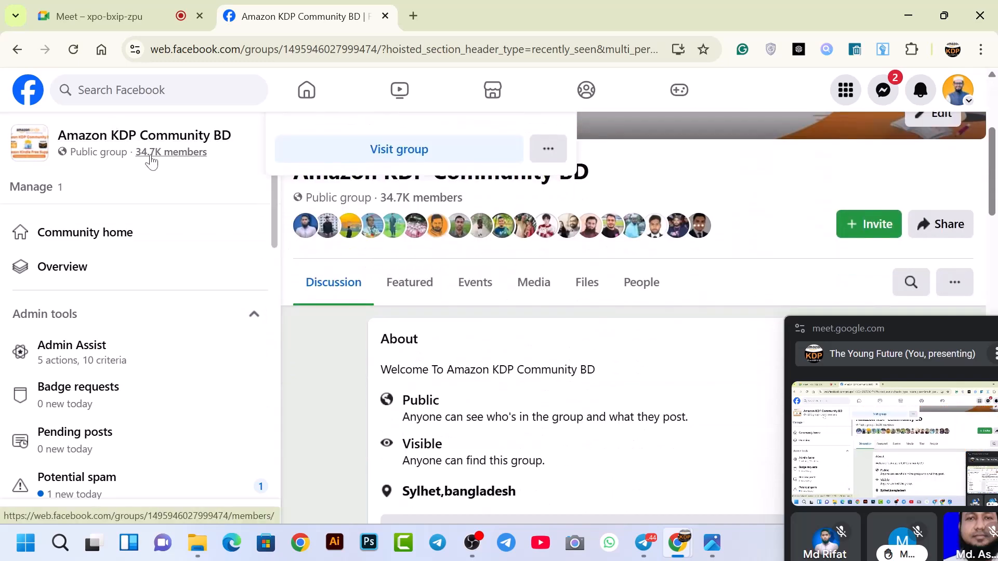
scroll(398, 301, down, 10)
scroll(398, 302, up, 6)
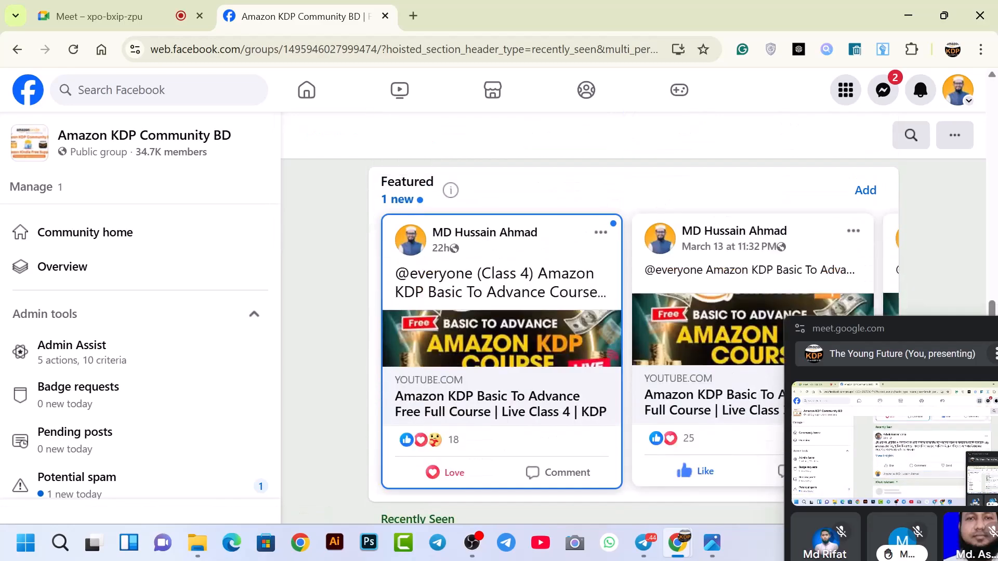
scroll(399, 299, up, 15)
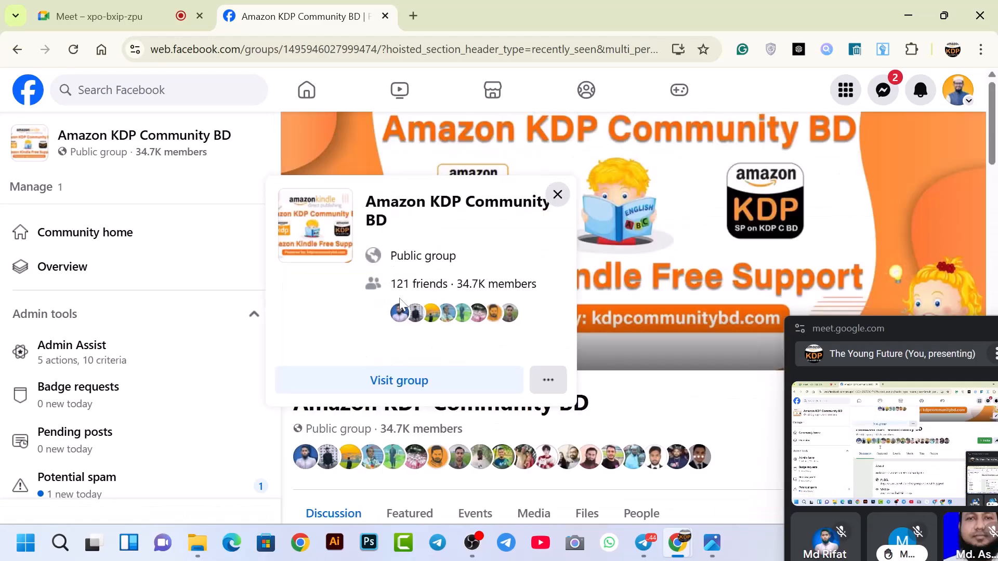
Examine the homework posts in the group's discussion, moving the floating meeting window clear of them
scroll(400, 307, down, 3)
scroll(467, 289, down, 2)
drag(899, 339, 937, 337)
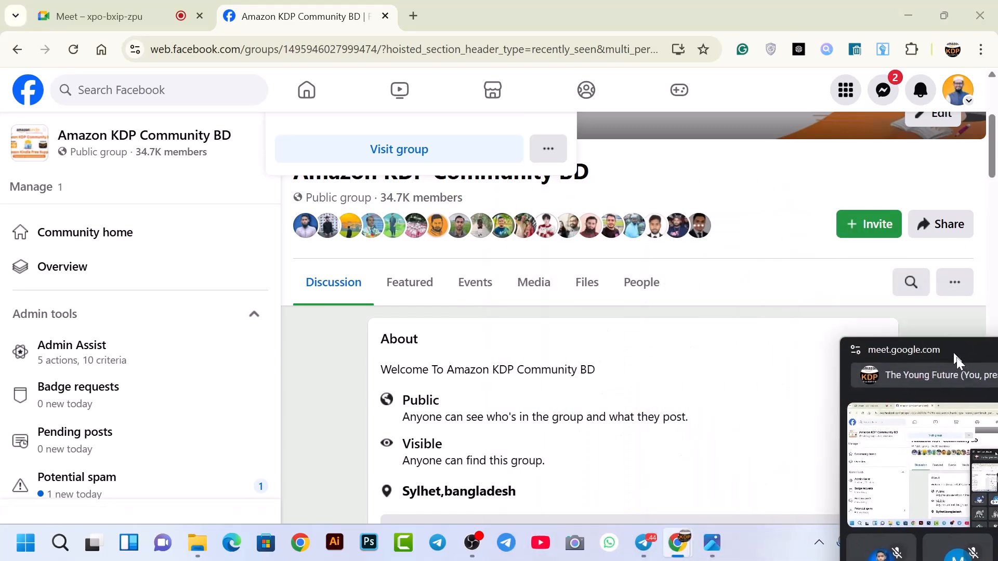
scroll(586, 362, down, 15)
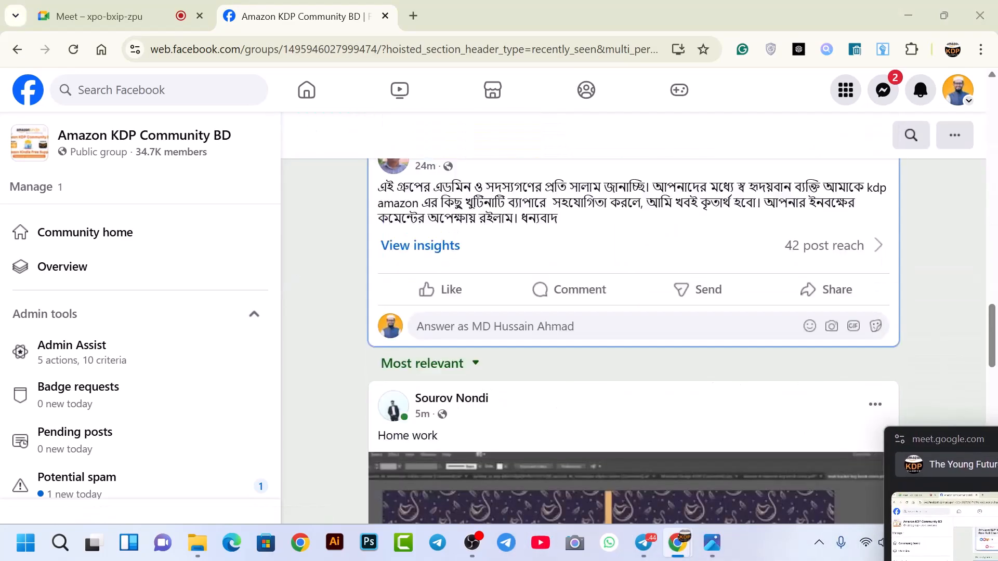
scroll(594, 356, down, 10)
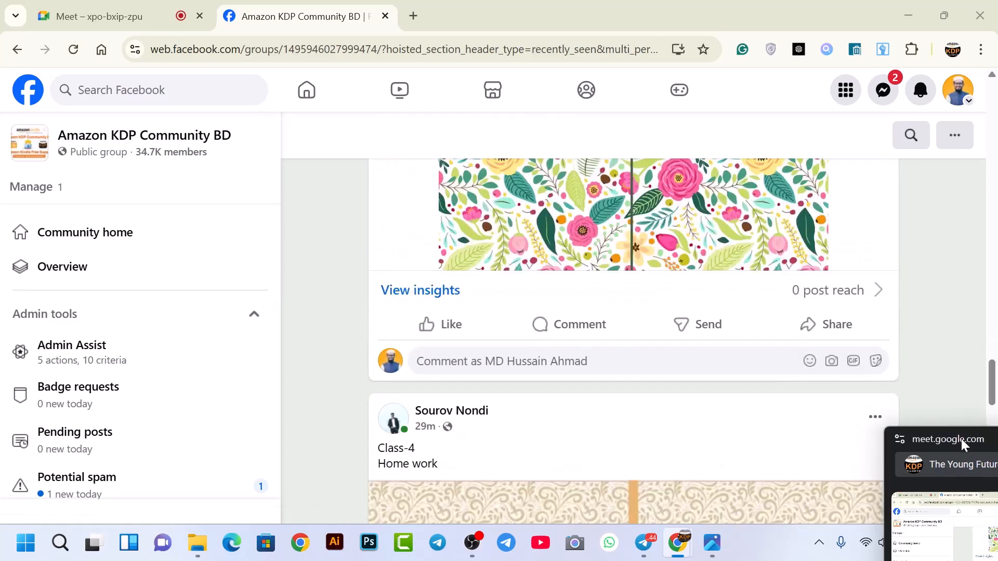
drag(962, 439, 600, 256)
drag(693, 258, 953, 236)
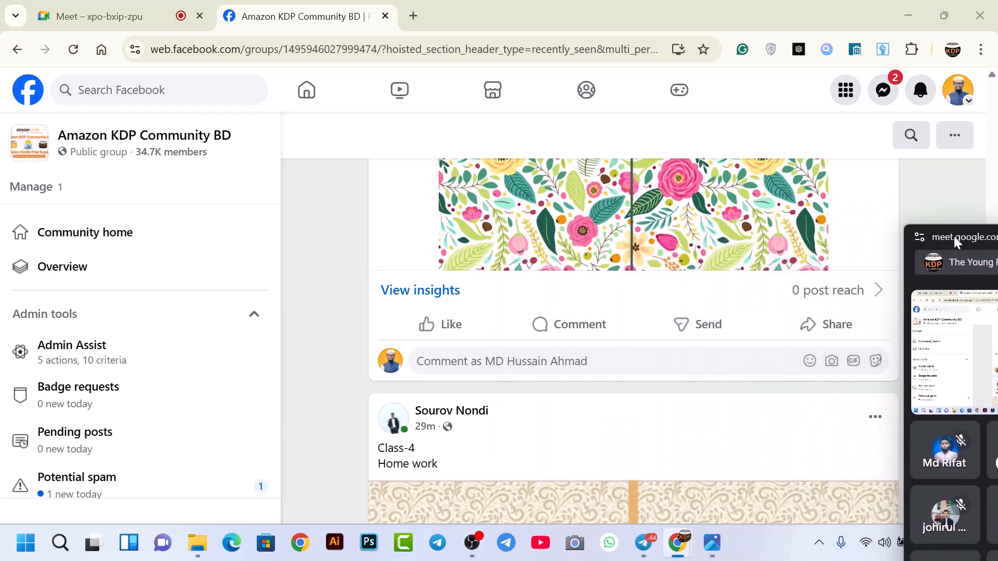
Return to the meeting and bring up the Free Live Course image to examine its topic list up close
click(104, 20)
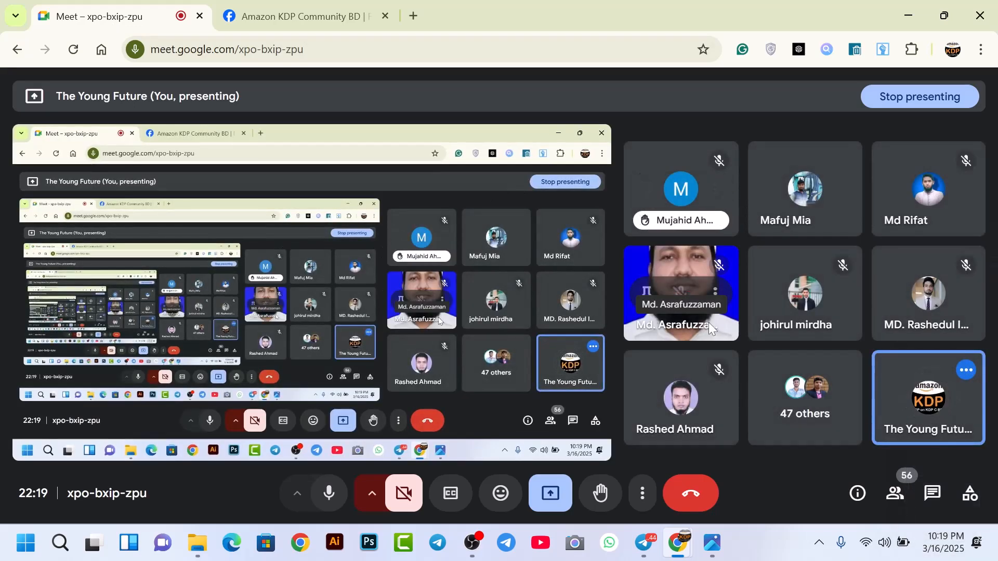
click(712, 543)
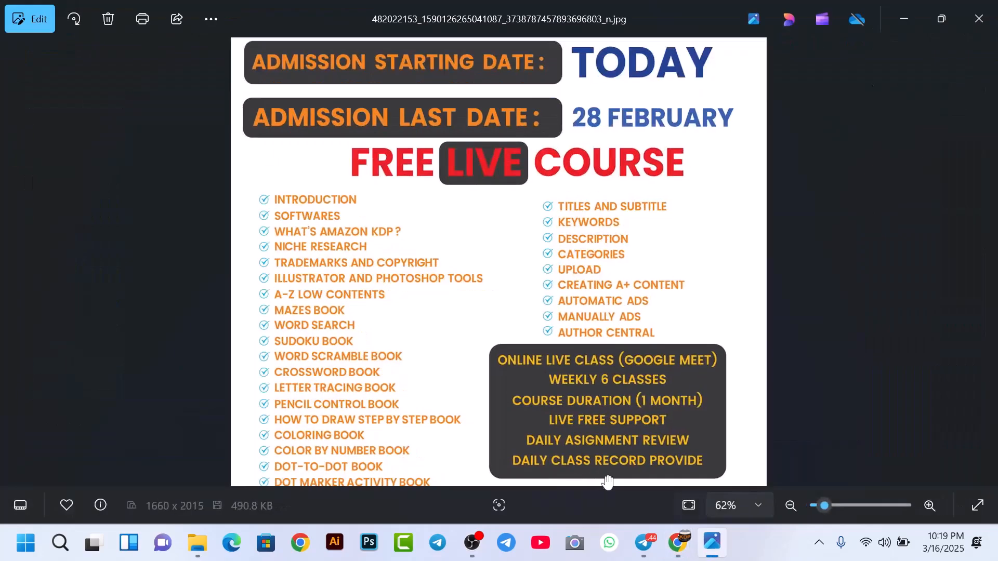
scroll(302, 332, up, 4)
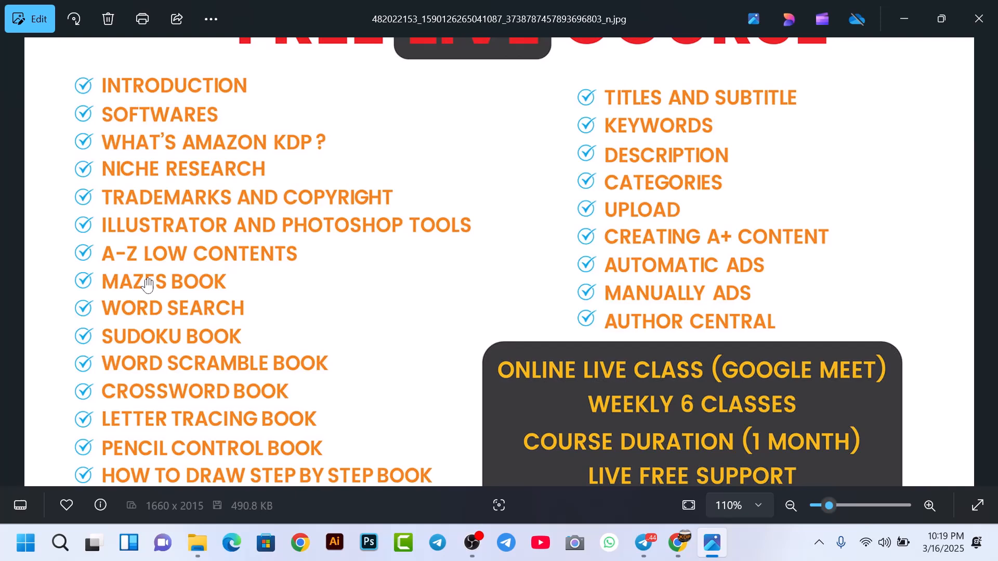
click(904, 19)
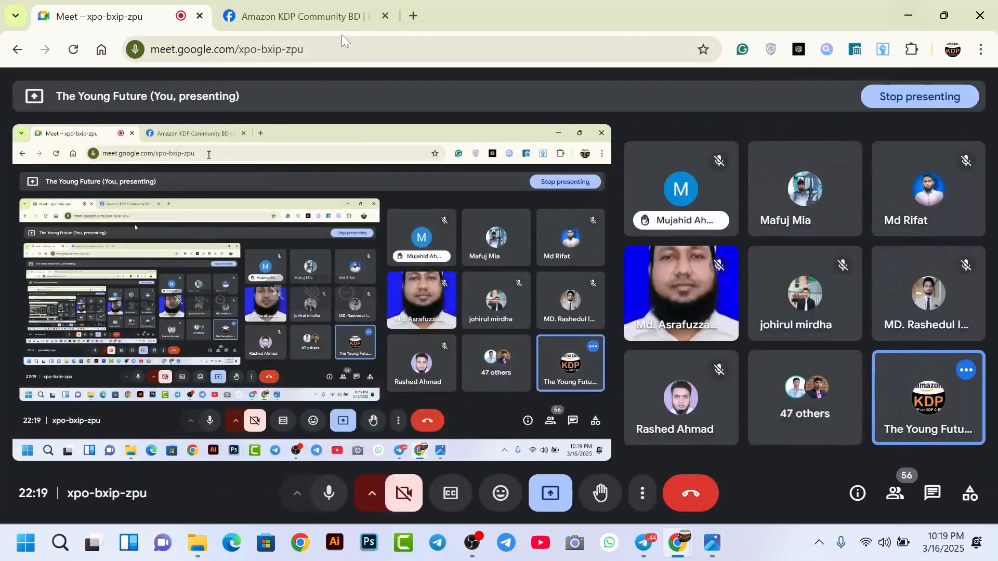
Open a new browser tab and return to the full meeting view from the floating meeting window
click(414, 16)
drag(921, 94, 706, 154)
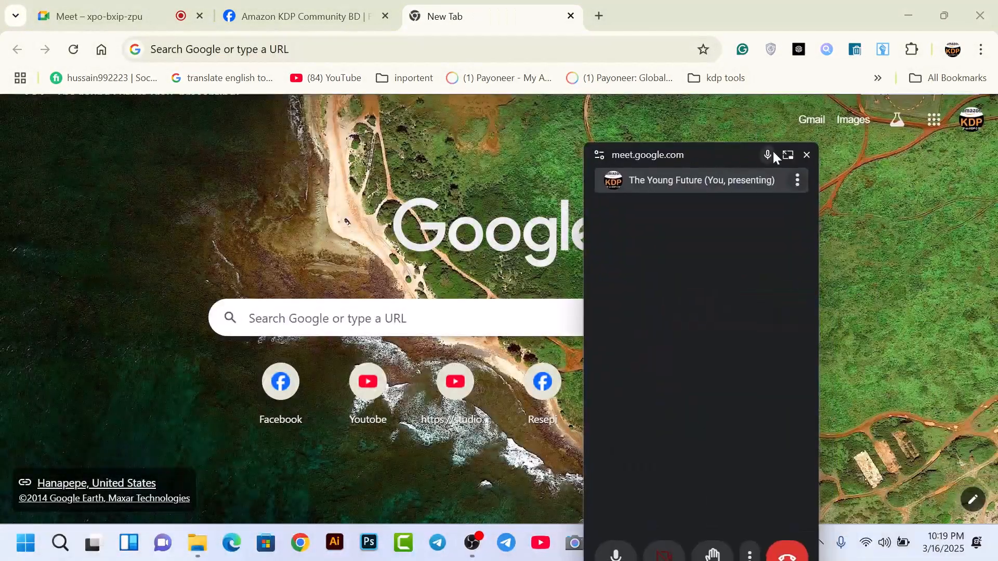
click(788, 155)
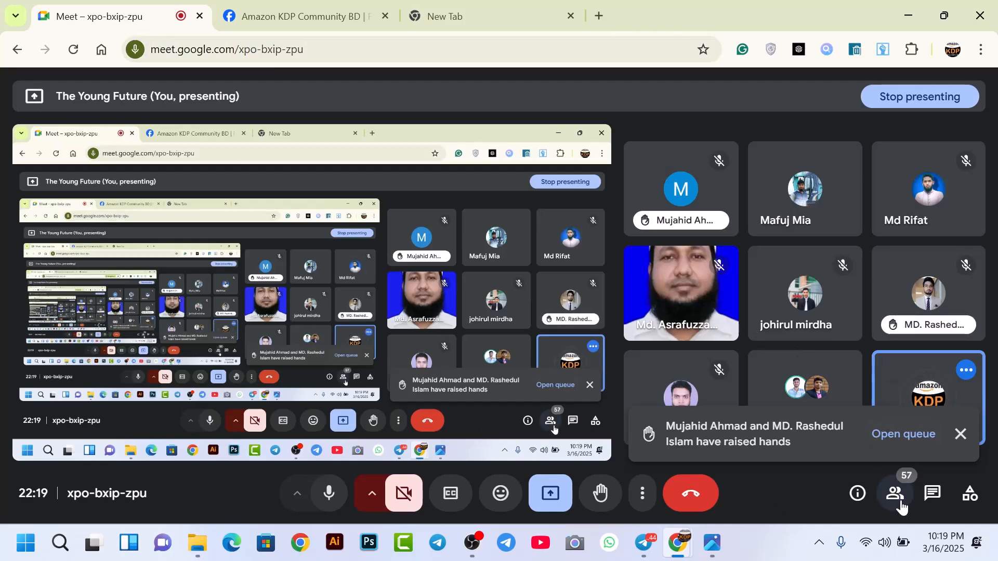
Check the raised hands in the meeting's participant list and dismiss the raised-hand notifications
click(902, 509)
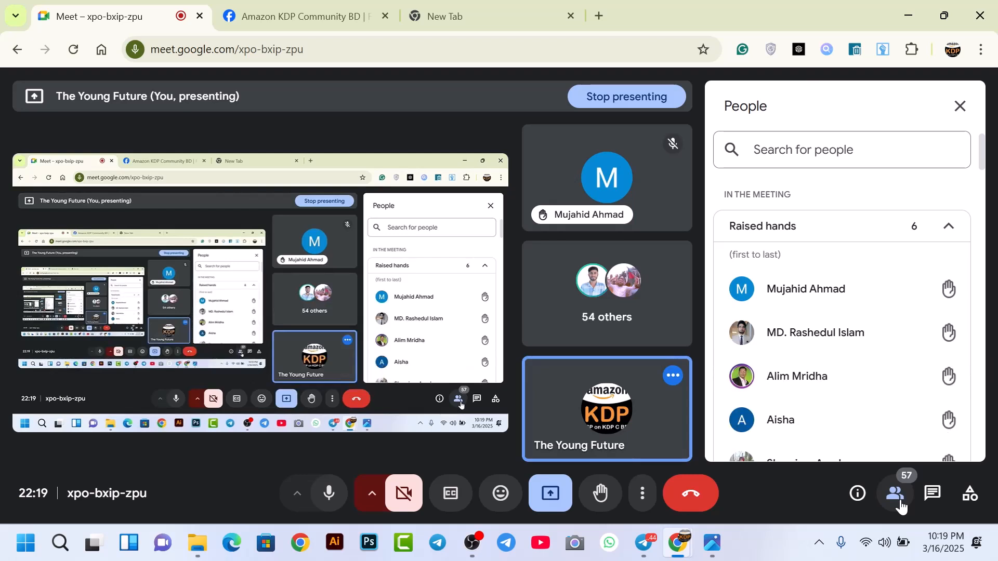
click(902, 507)
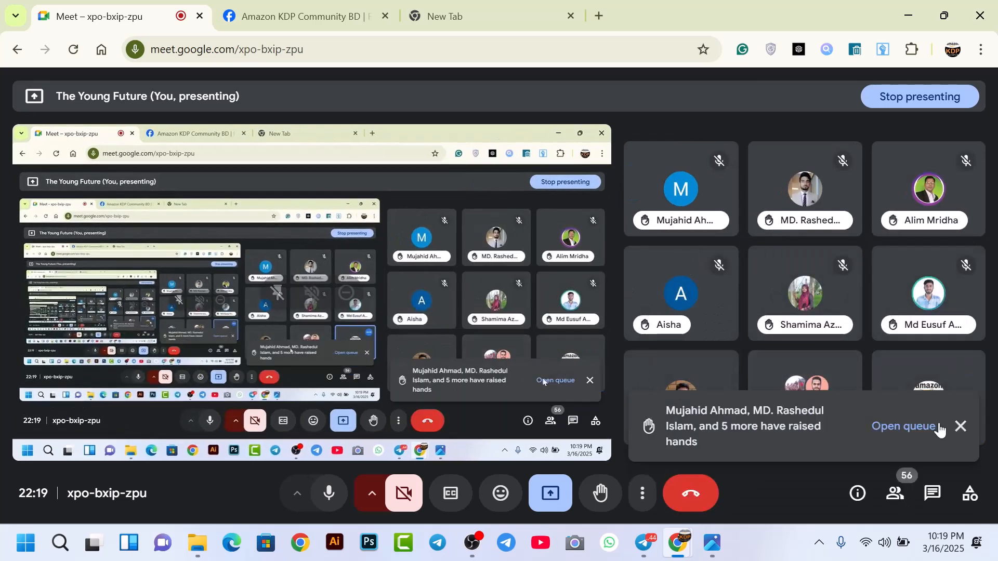
click(960, 429)
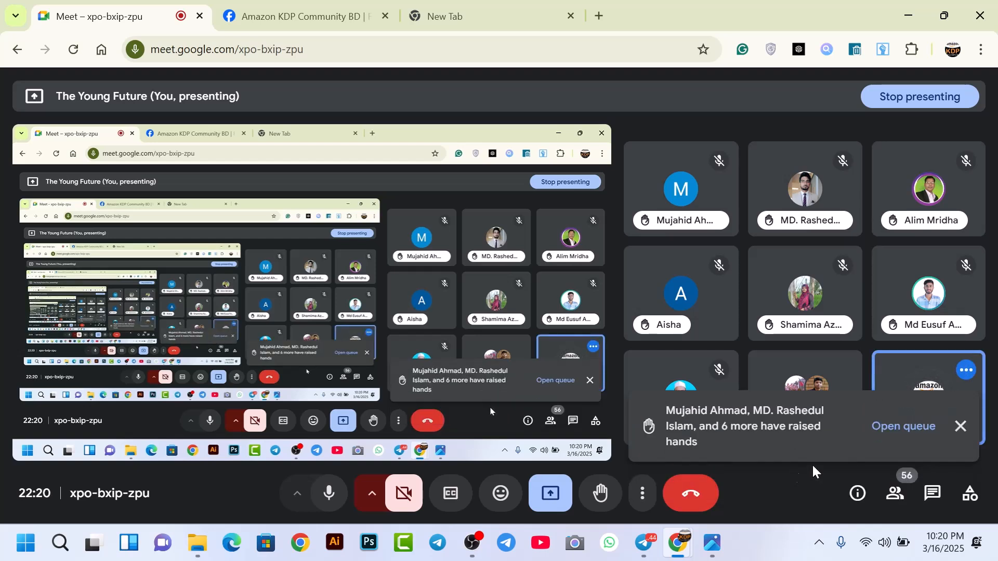
click(958, 426)
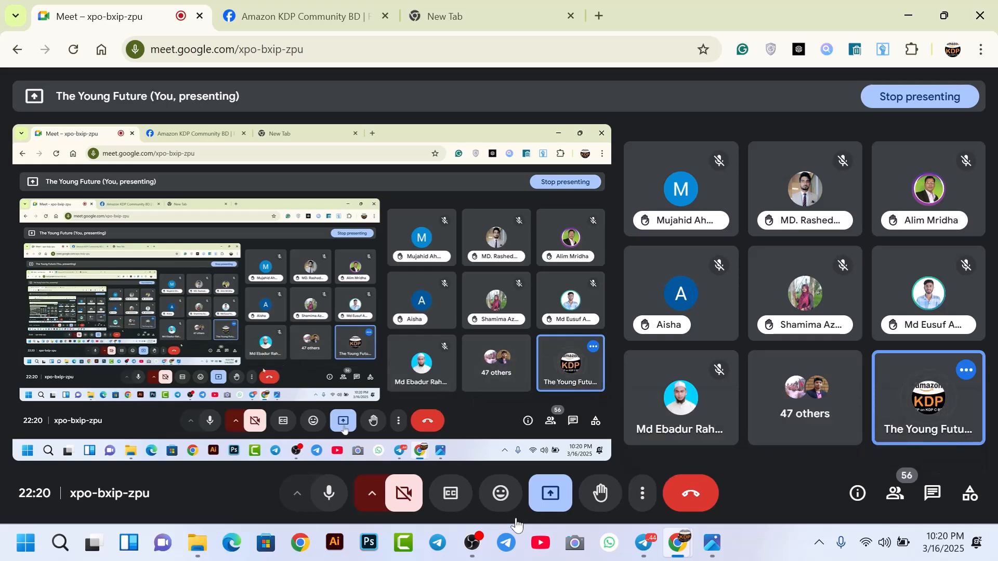
Switch briefly to OBS to check the recording and return to the meeting
click(474, 544)
click(477, 545)
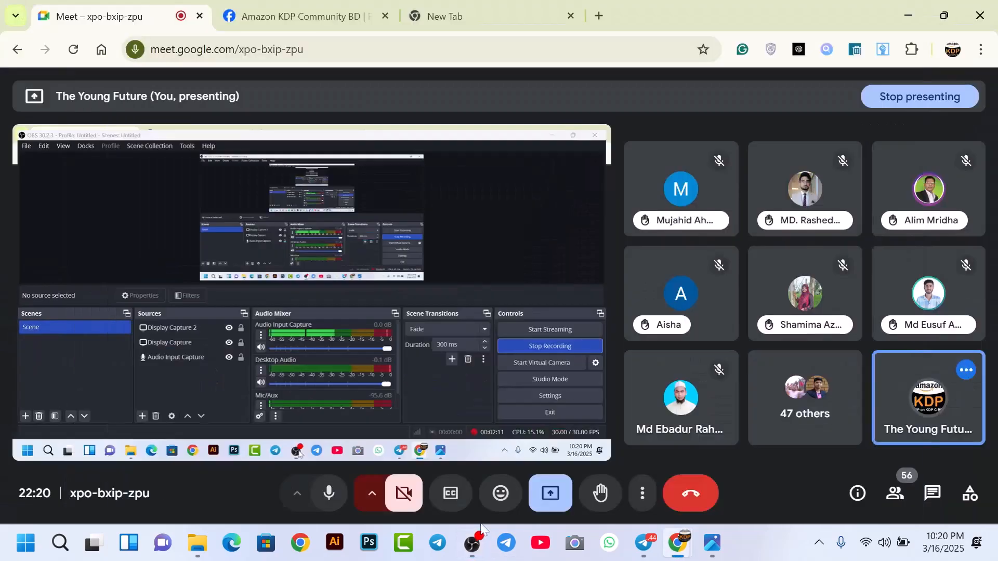
Go to the empty browser tab and move the floating meeting window almost entirely off the page
click(421, 11)
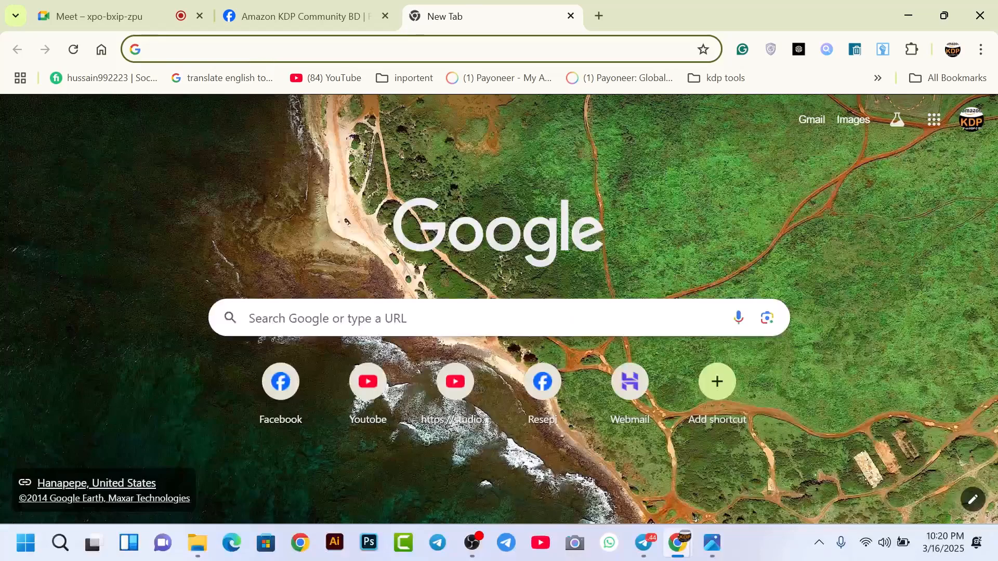
click(437, 49)
drag(675, 90, 991, 558)
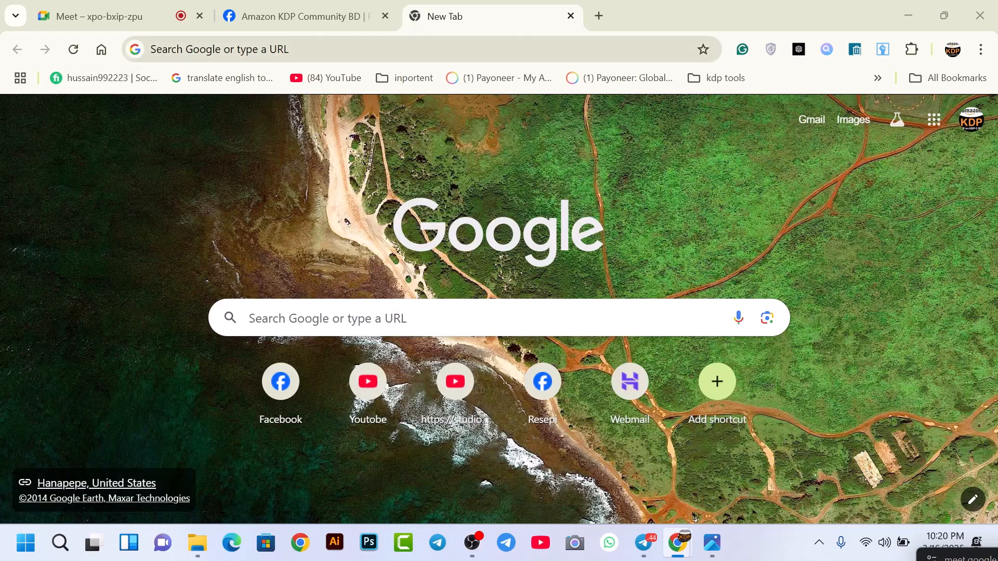
Search Google for "maze pages" and look through the image results
click(208, 49)
text(maze)
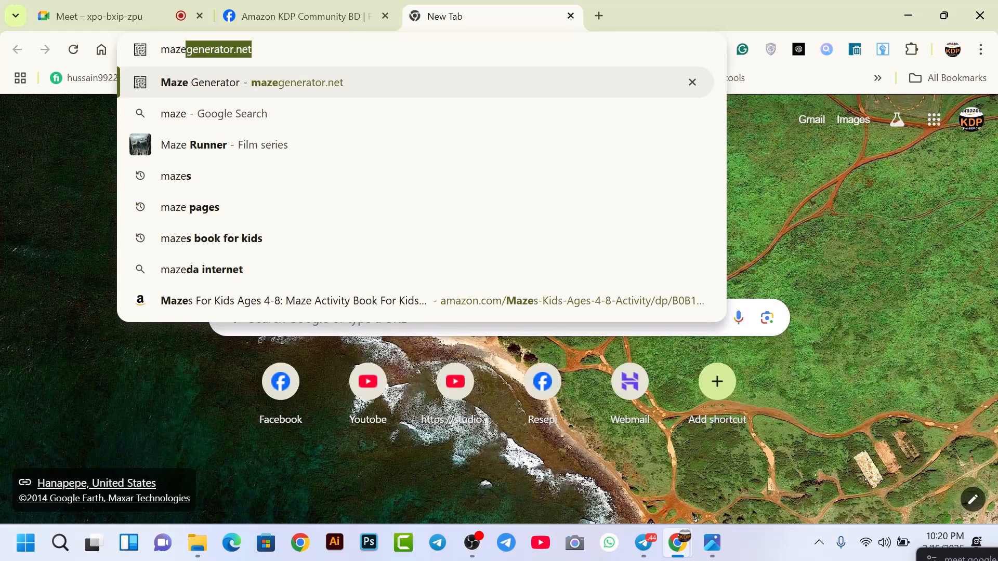
text( page)
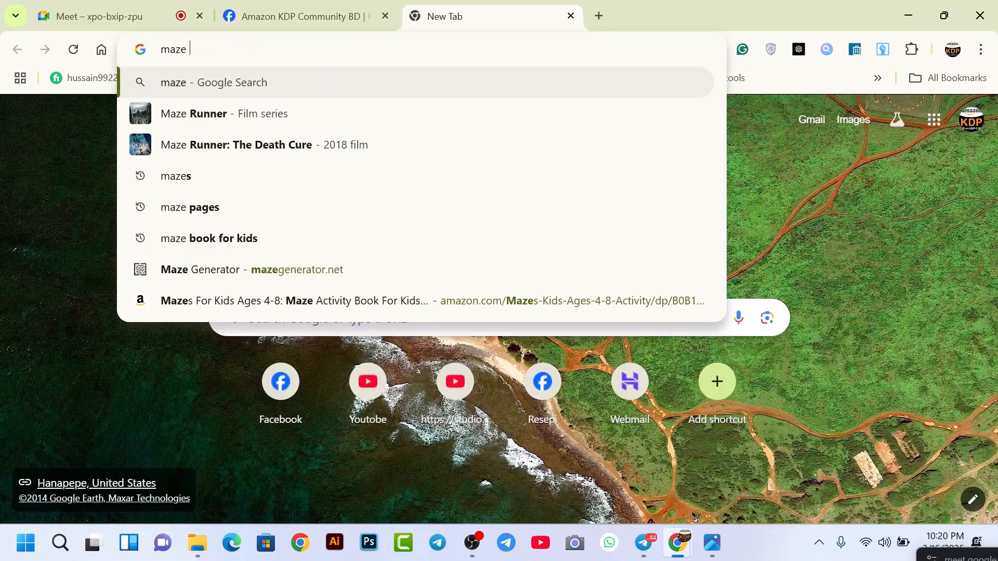
text(s)
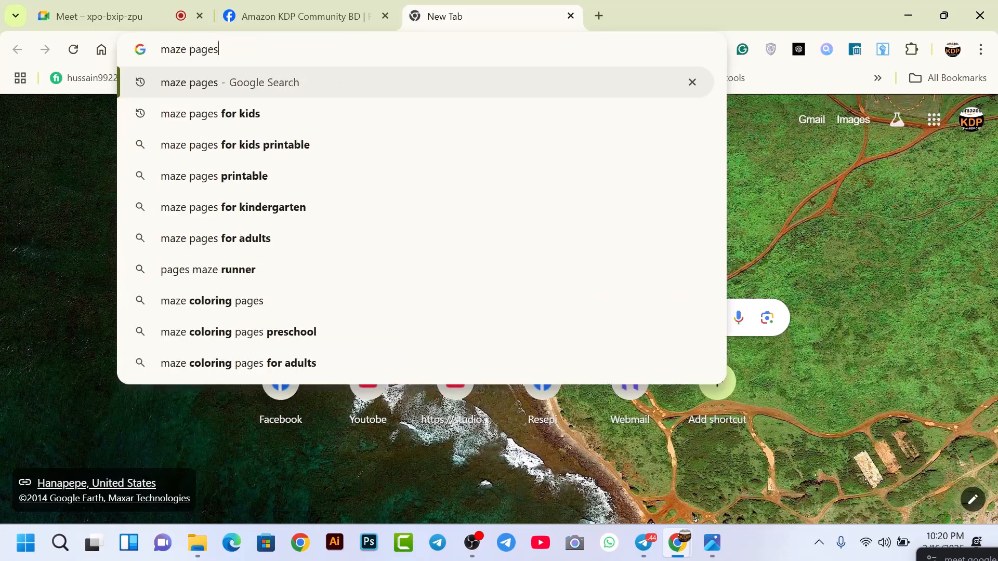
key(Return)
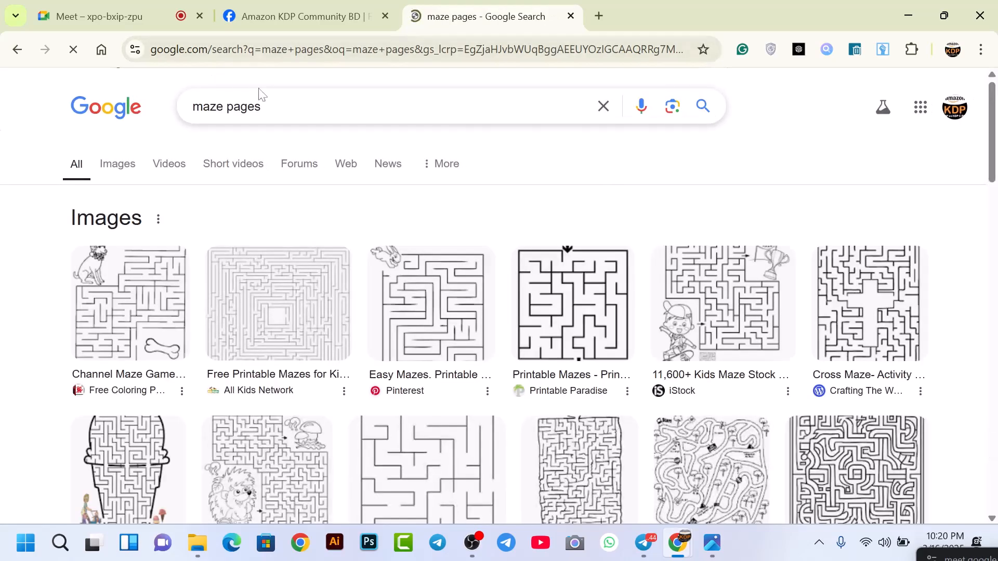
click(117, 177)
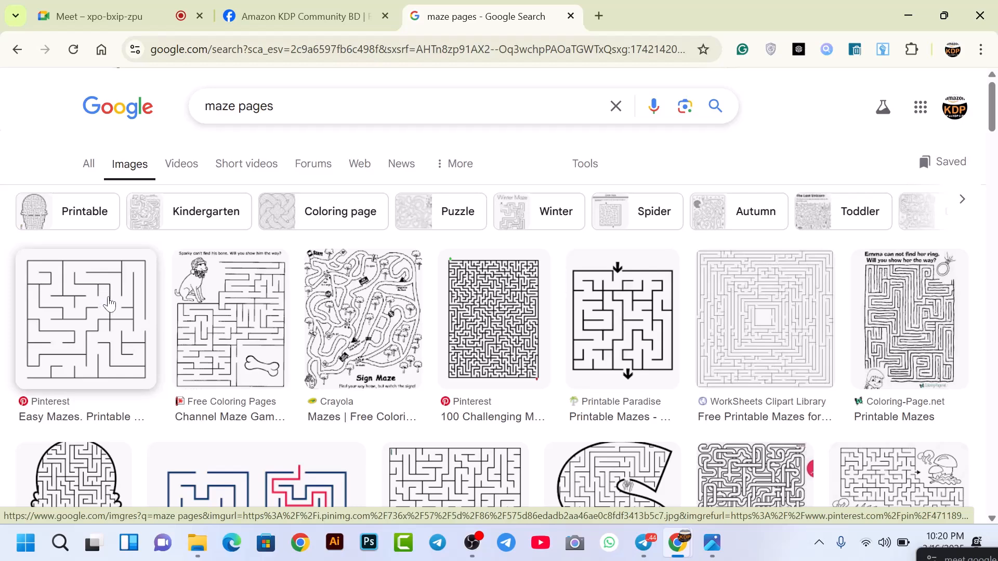
scroll(228, 322, down, 1)
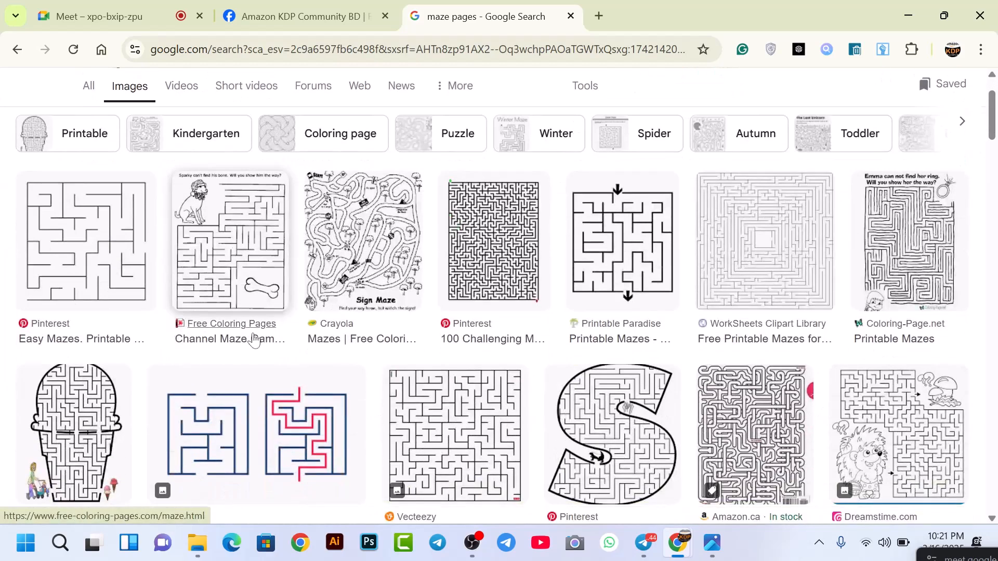
Look over the maze page image results, including the shaped, Halloween and kids' mazes, and return to the start of the results
scroll(398, 358, down, 1)
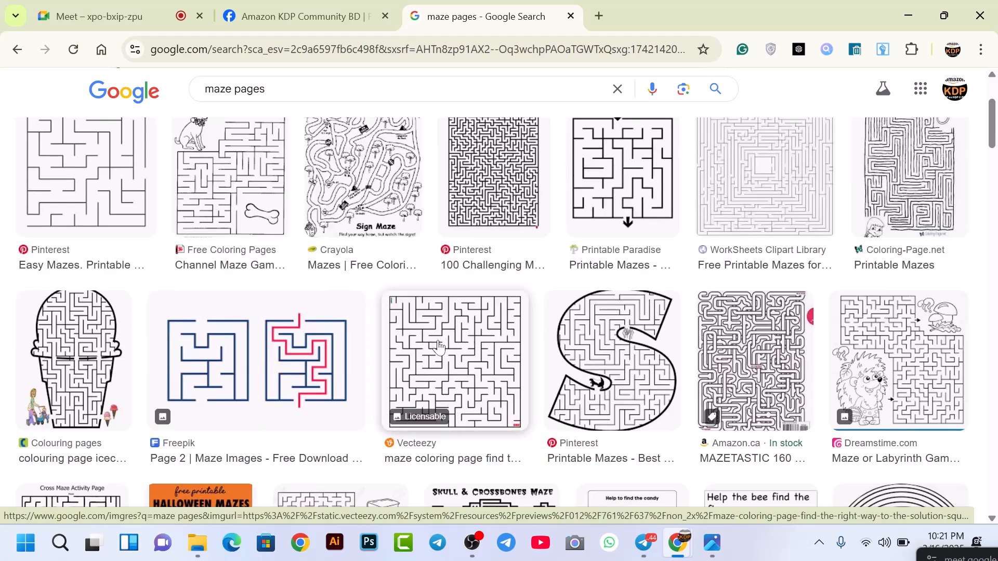
scroll(438, 346, up, 1)
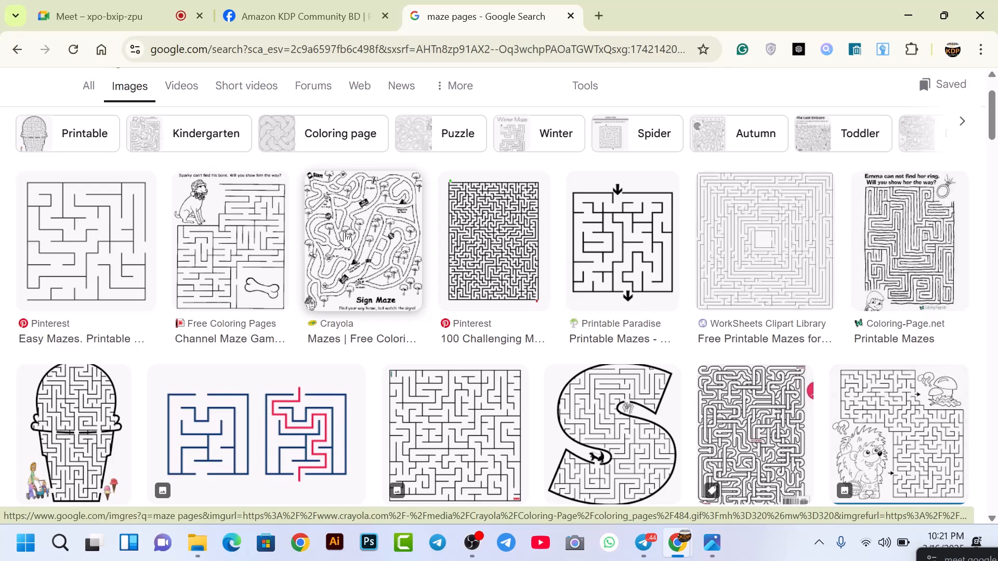
scroll(345, 239, down, 2)
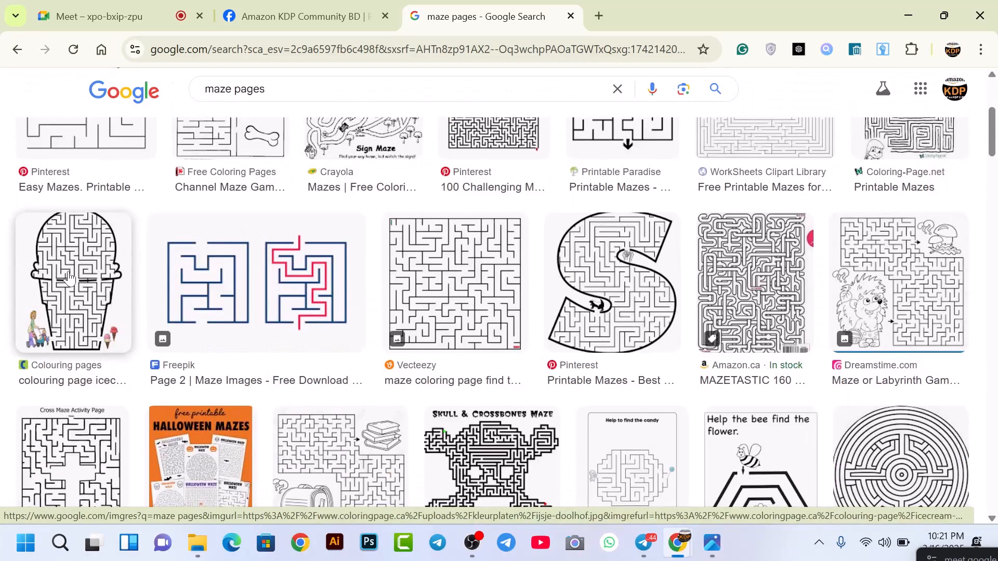
scroll(69, 278, down, 3)
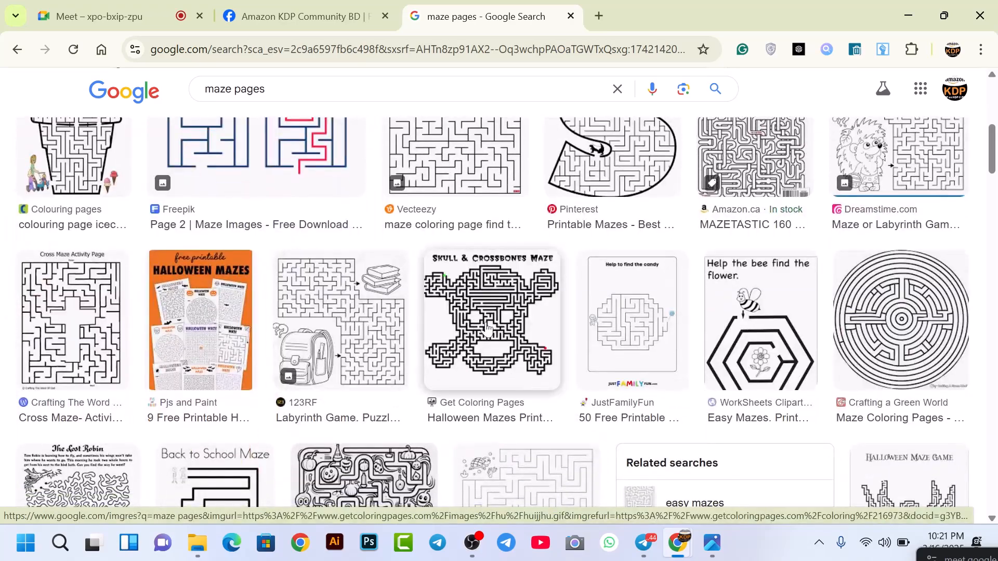
scroll(492, 321, down, 1)
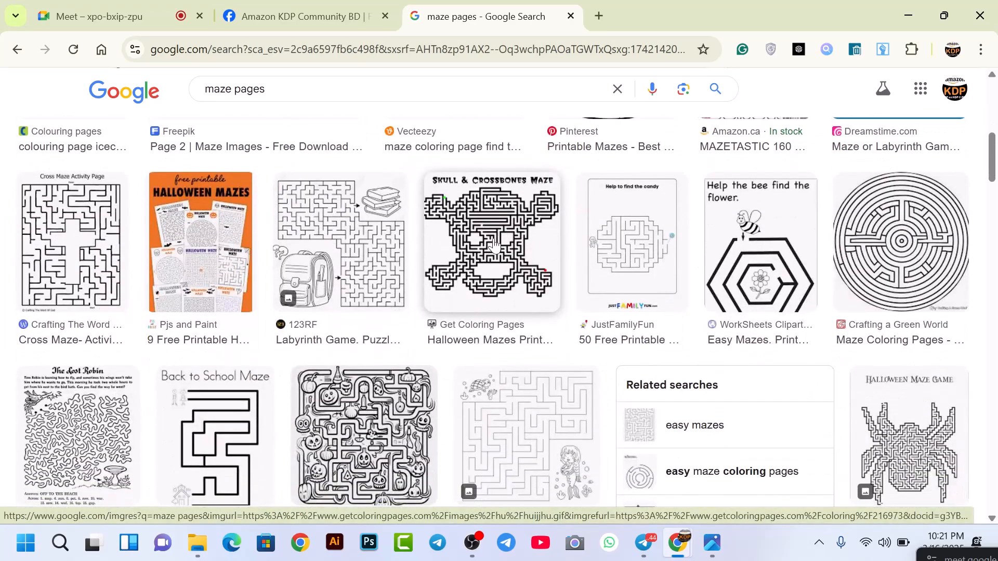
scroll(494, 244, down, 3)
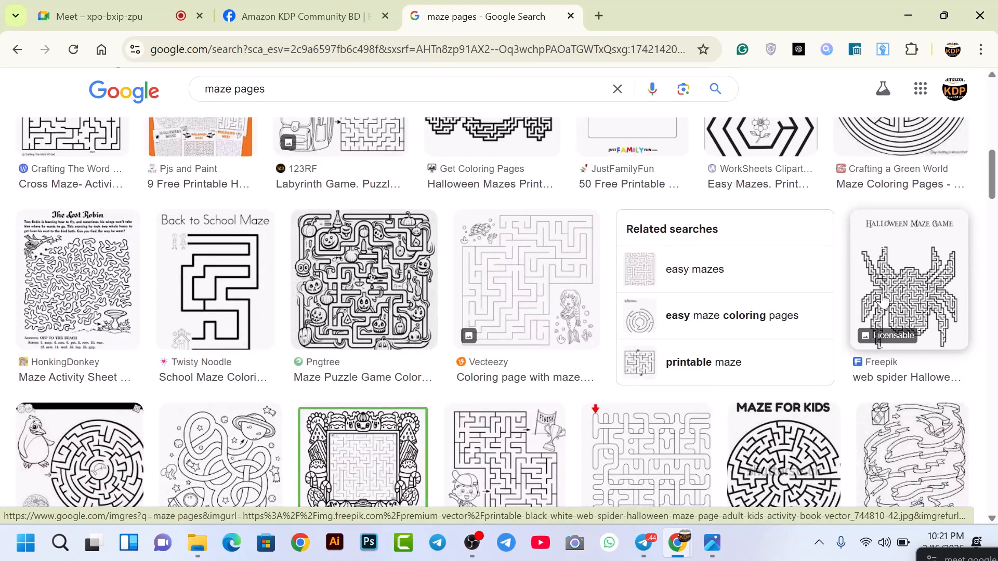
scroll(884, 300, up, 1)
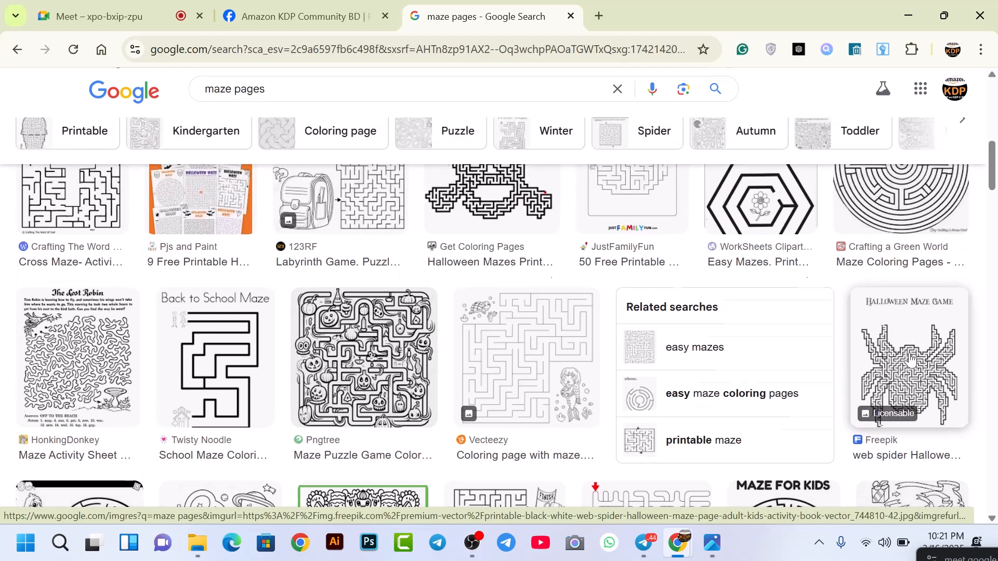
scroll(909, 359, up, 3)
scroll(872, 400, up, 2)
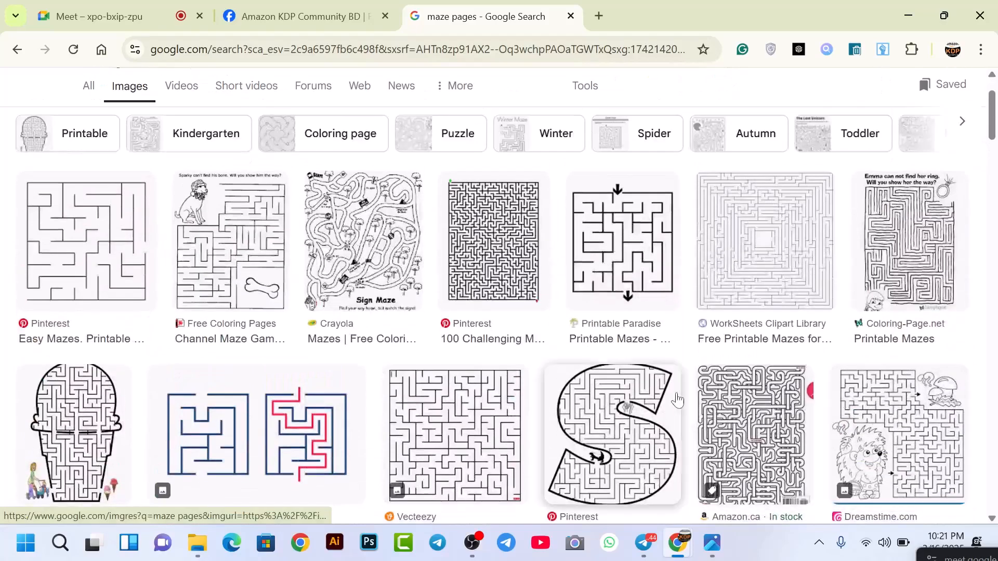
scroll(598, 402, up, 2)
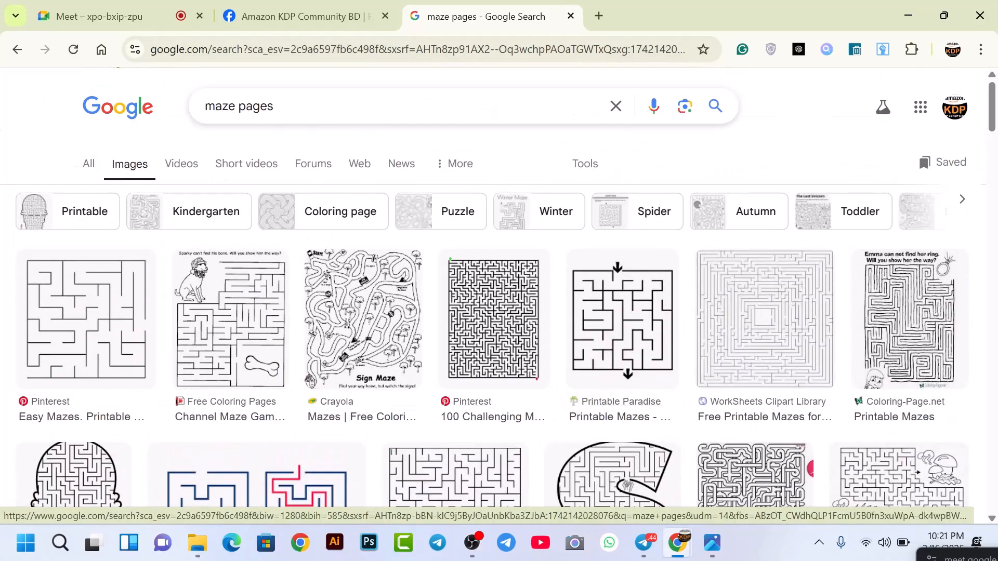
Check the speaking participant's microphone in the meeting, and return to the maze results with the floating meeting window moved off the page
click(120, 6)
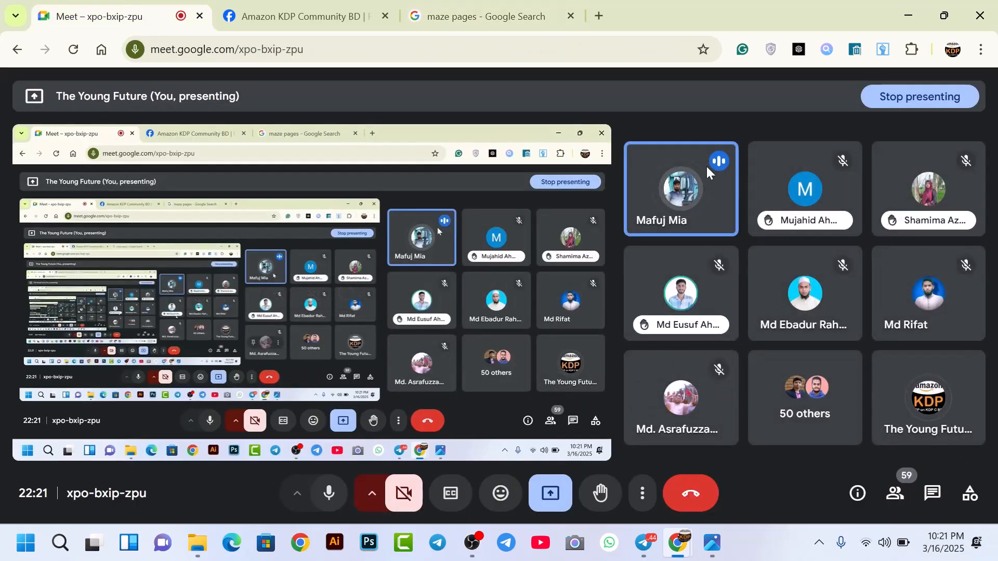
mouse_move(678, 191)
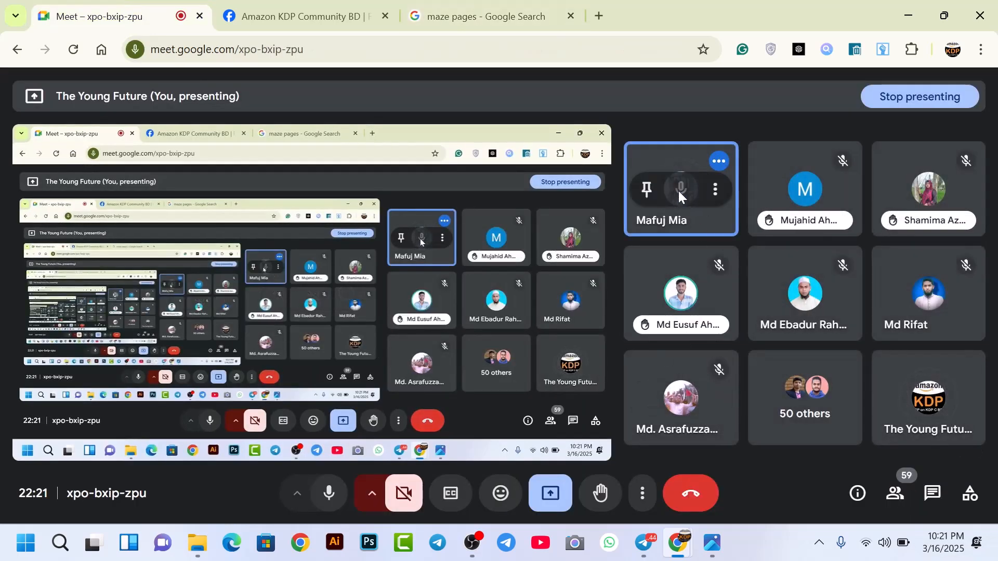
click(485, 16)
drag(868, 85, 910, 560)
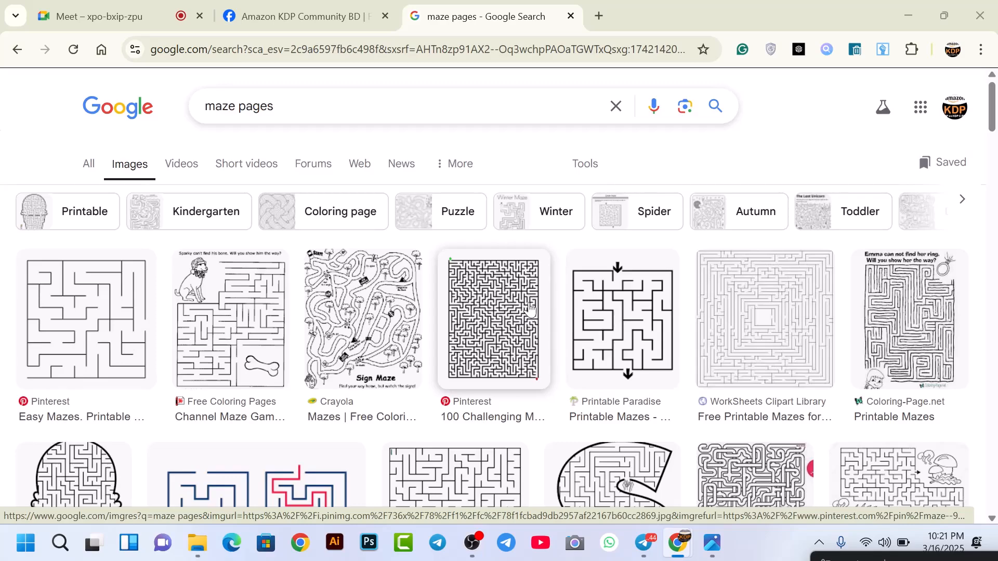
Browse further through the maze image results to examine the range of shapes, themes and difficulty levels
scroll(564, 353, down, 3)
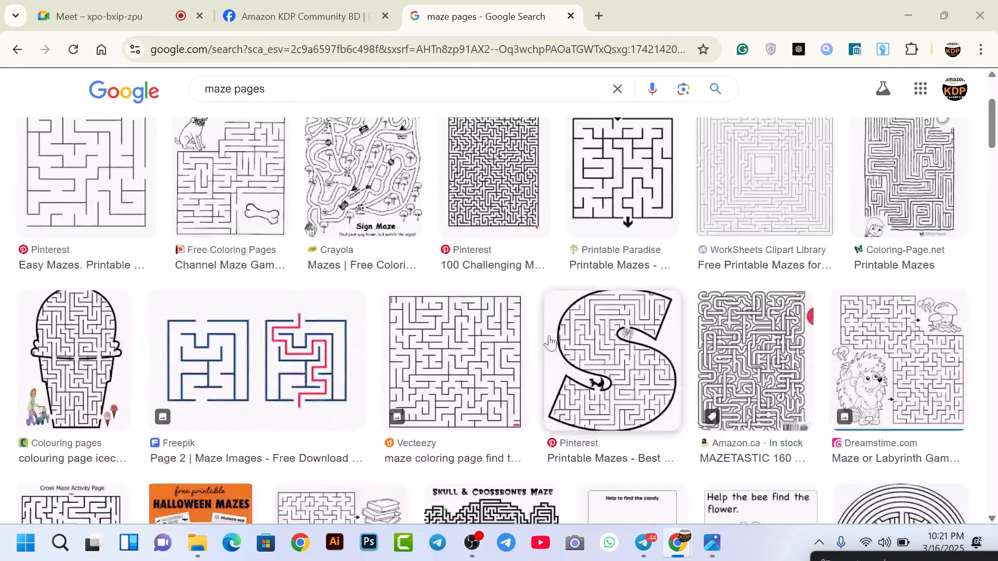
scroll(647, 244, up, 1)
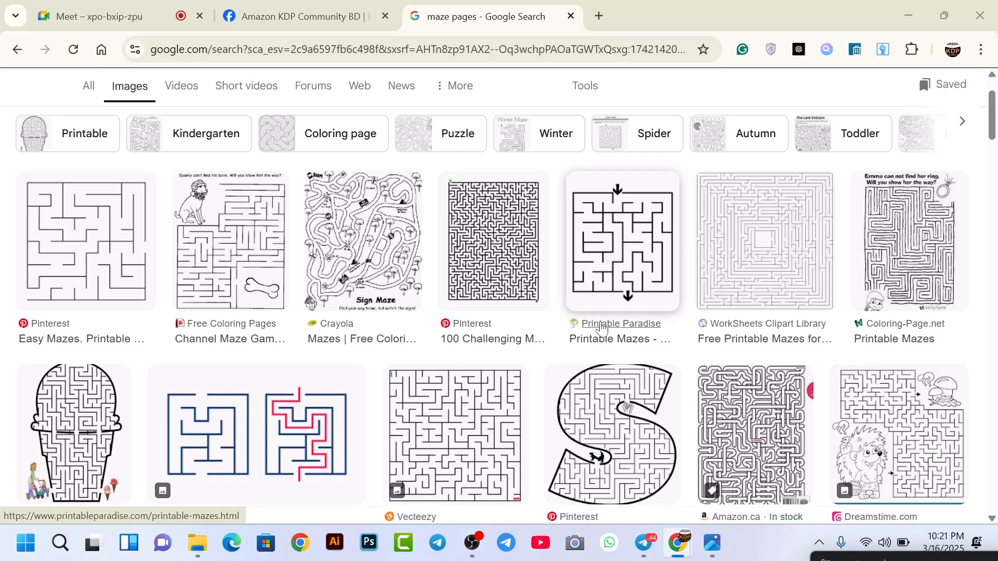
scroll(606, 311, down, 3)
scroll(617, 302, down, 3)
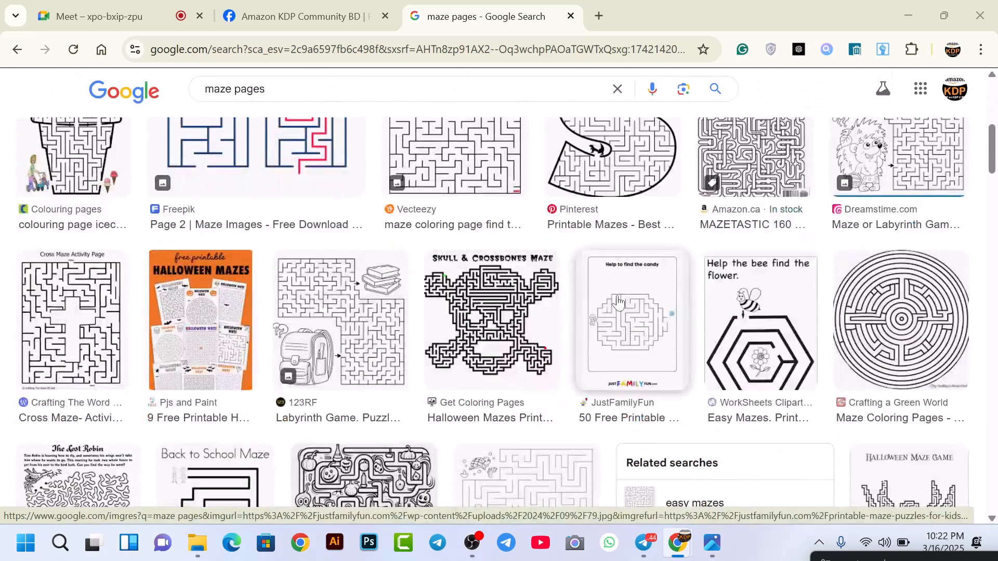
scroll(617, 301, up, 3)
scroll(609, 308, down, 5)
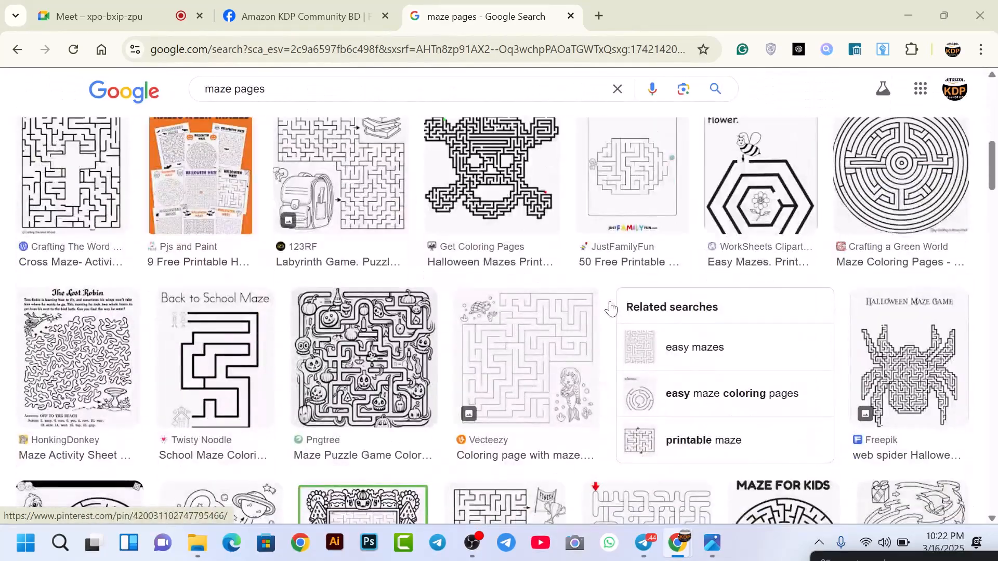
scroll(609, 308, down, 5)
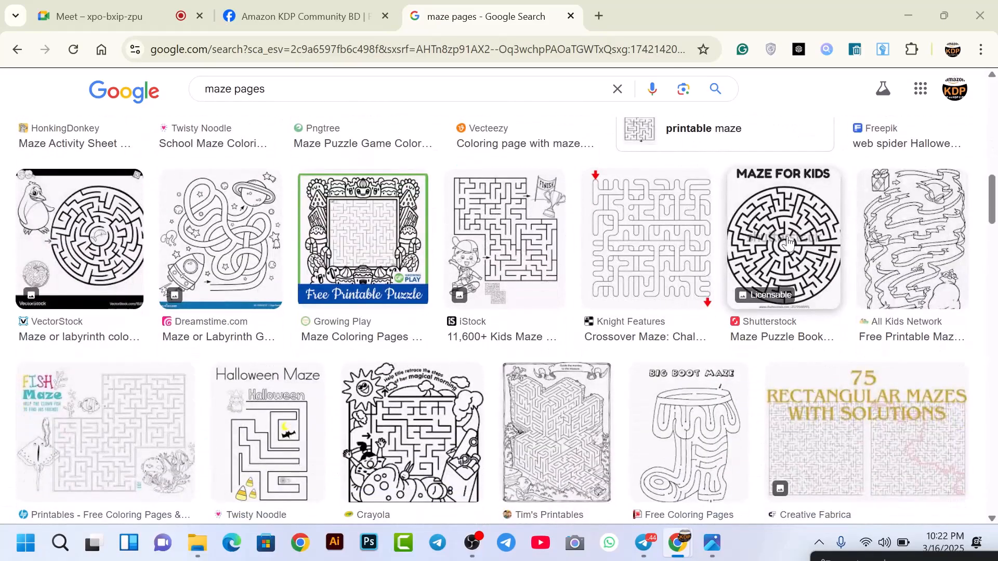
scroll(782, 228, down, 7)
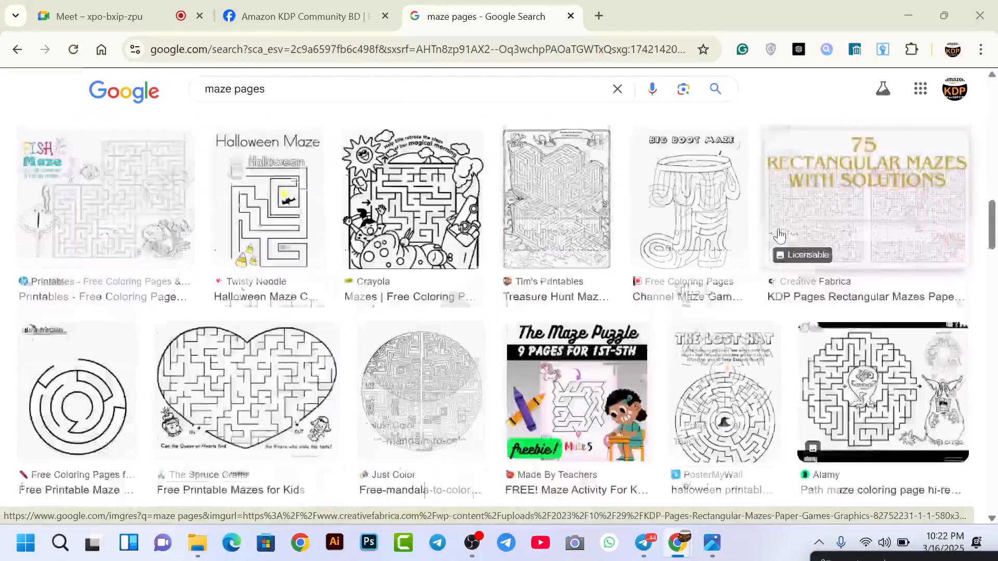
scroll(639, 306, down, 6)
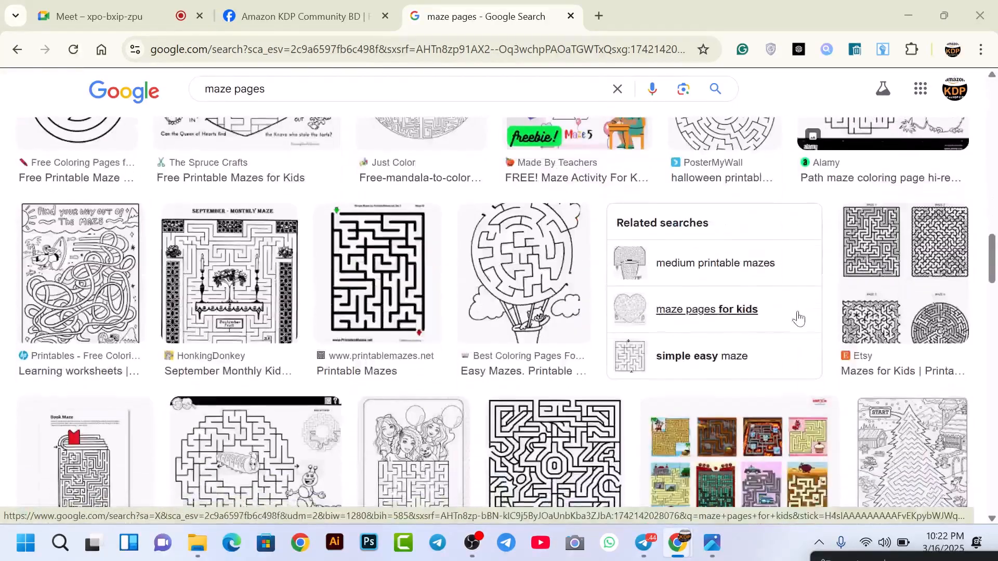
scroll(635, 320, down, 3)
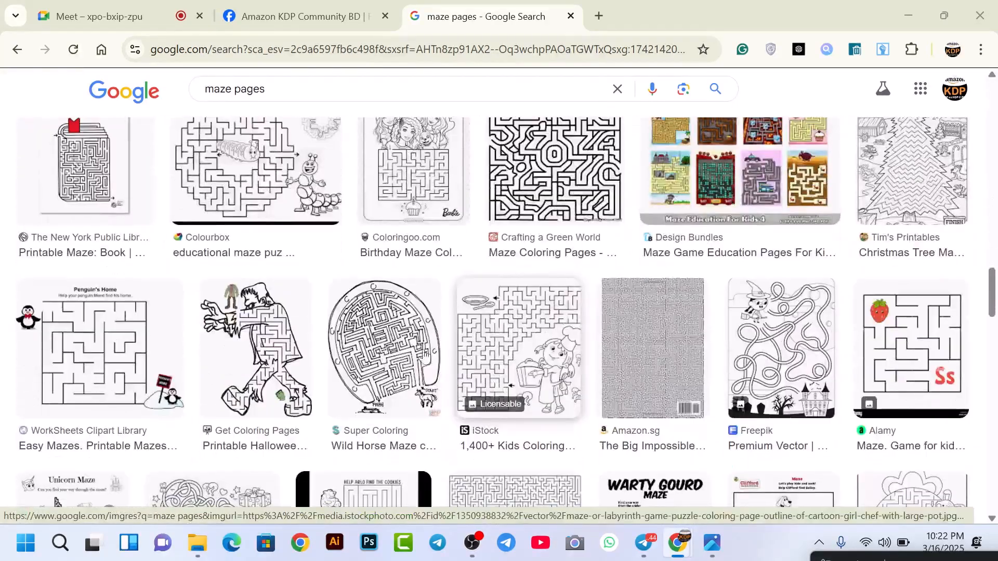
scroll(364, 362, down, 3)
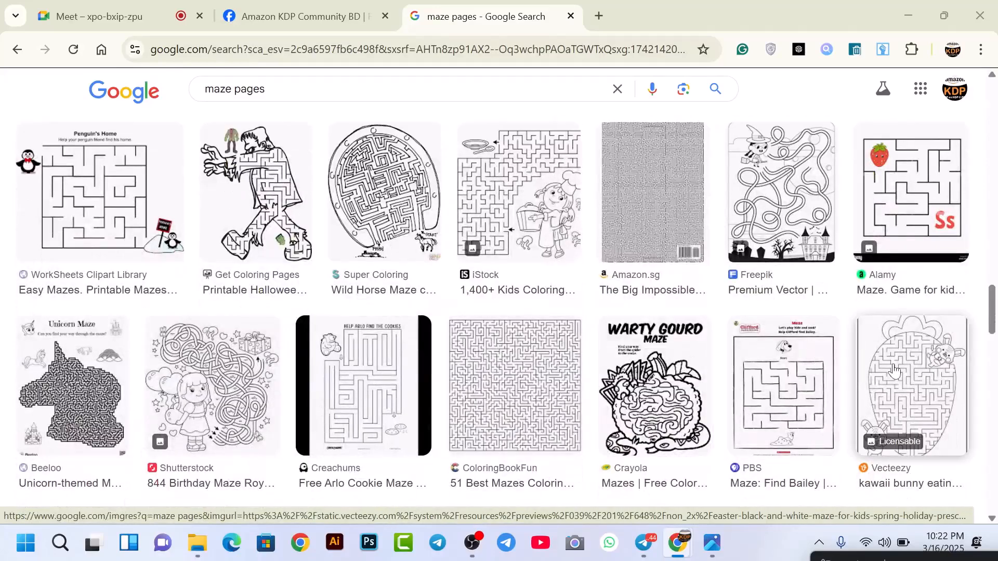
scroll(793, 268, up, 2)
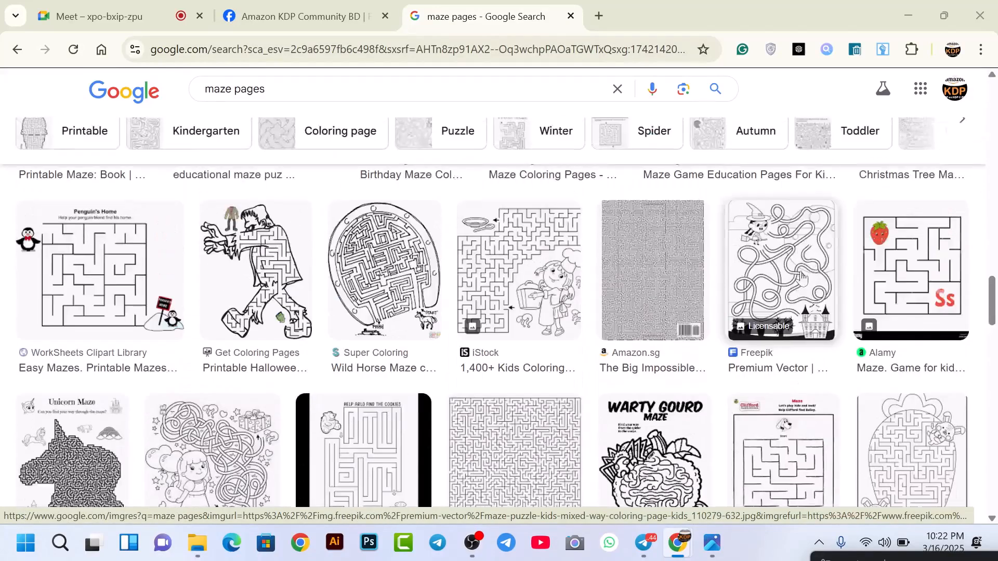
Preview the Freepik witch-and-castle path maze and compare it with the other maze results back to the start of the list
click(790, 269)
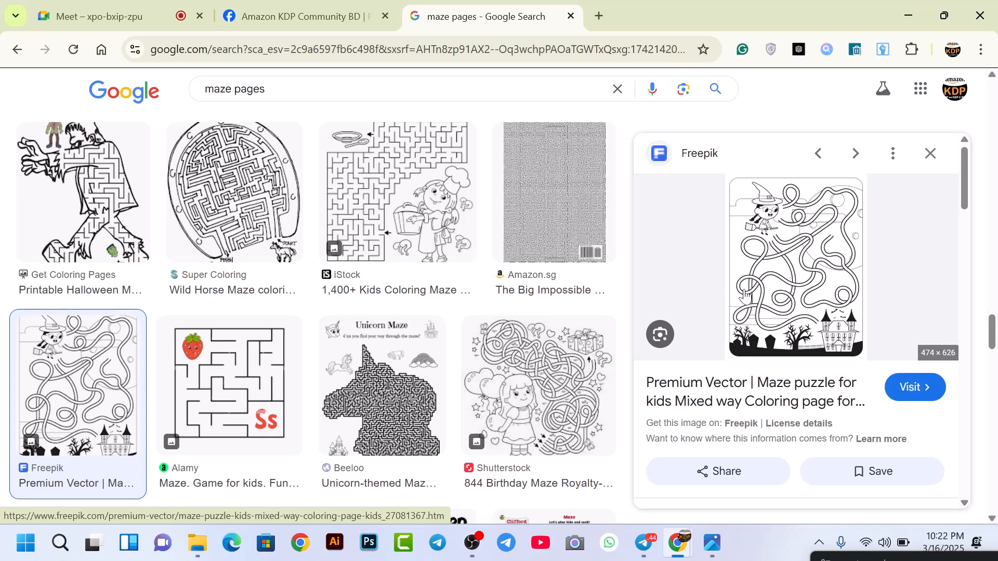
scroll(113, 366, up, 3)
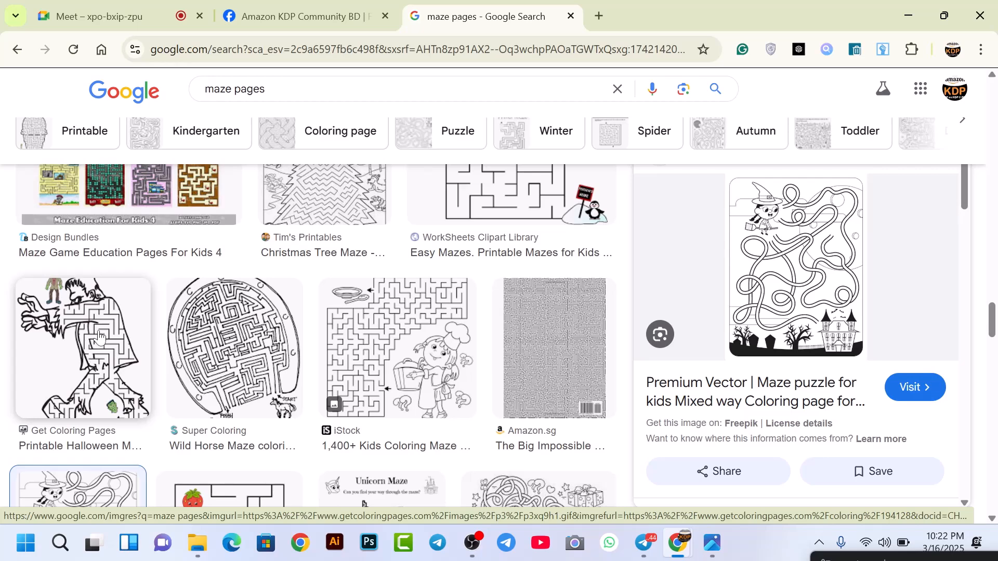
scroll(128, 341, up, 3)
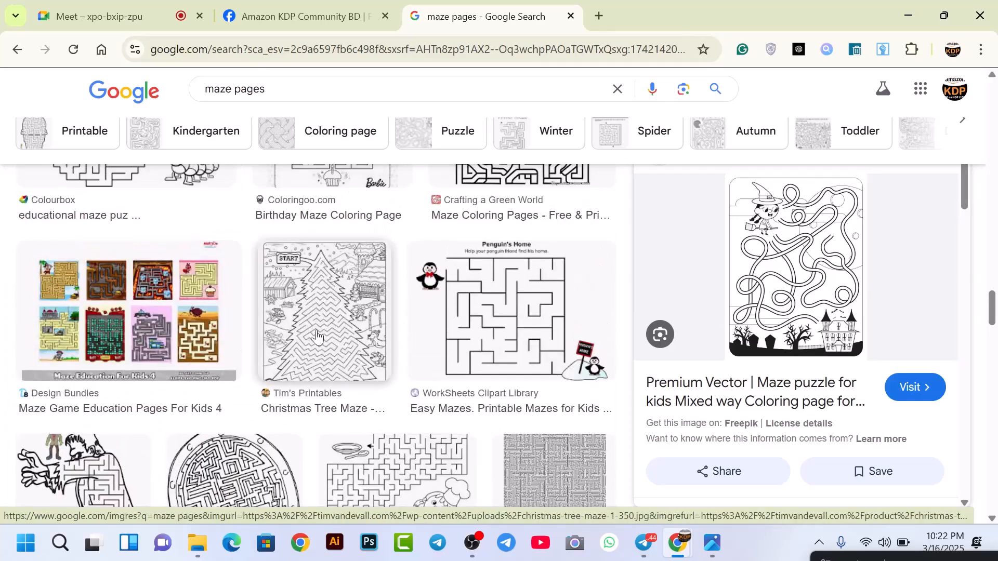
scroll(302, 333, up, 3)
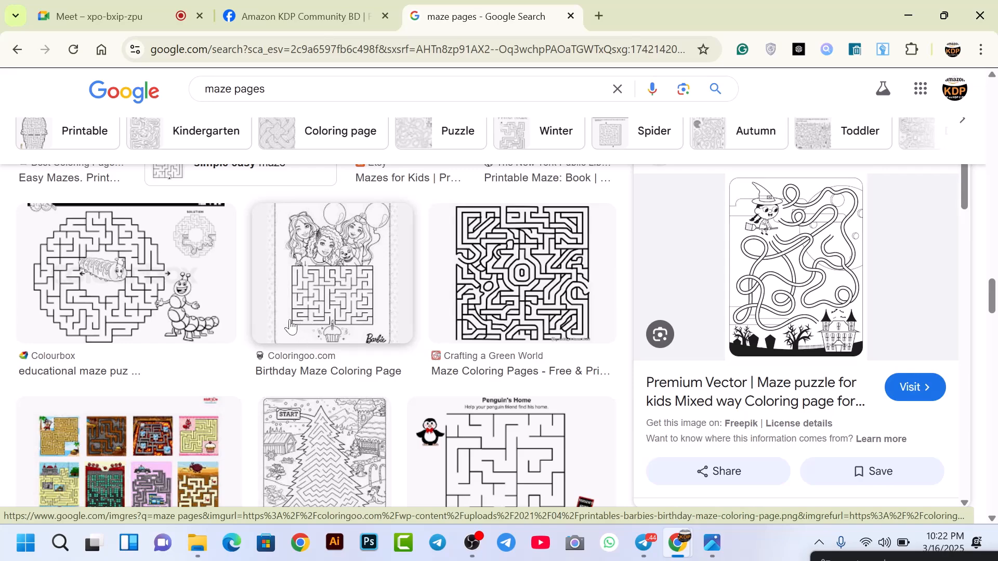
scroll(286, 328, up, 10)
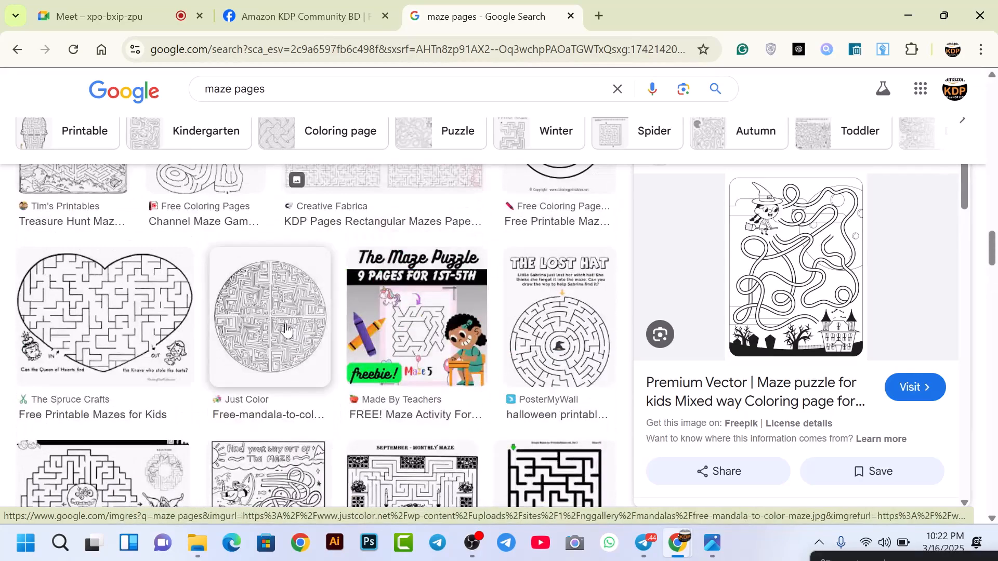
scroll(285, 329, up, 6)
scroll(284, 329, up, 8)
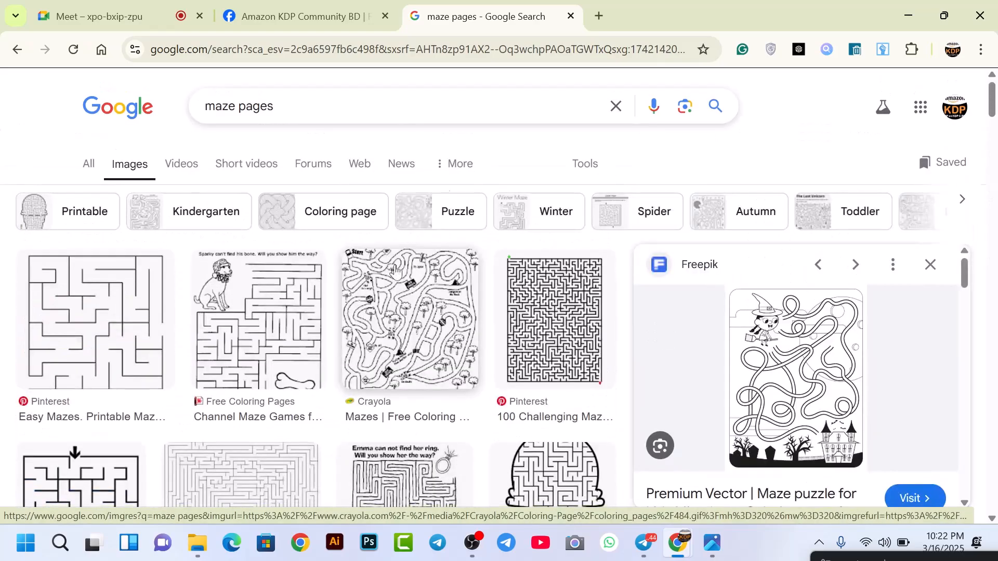
Open mazegenerator.net in a new browser tab
click(599, 15)
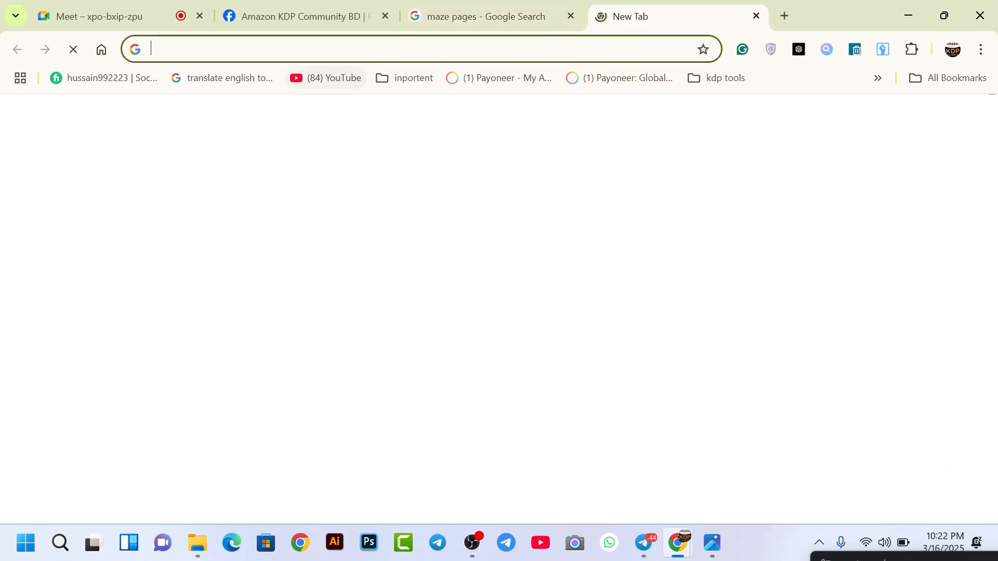
click(328, 50)
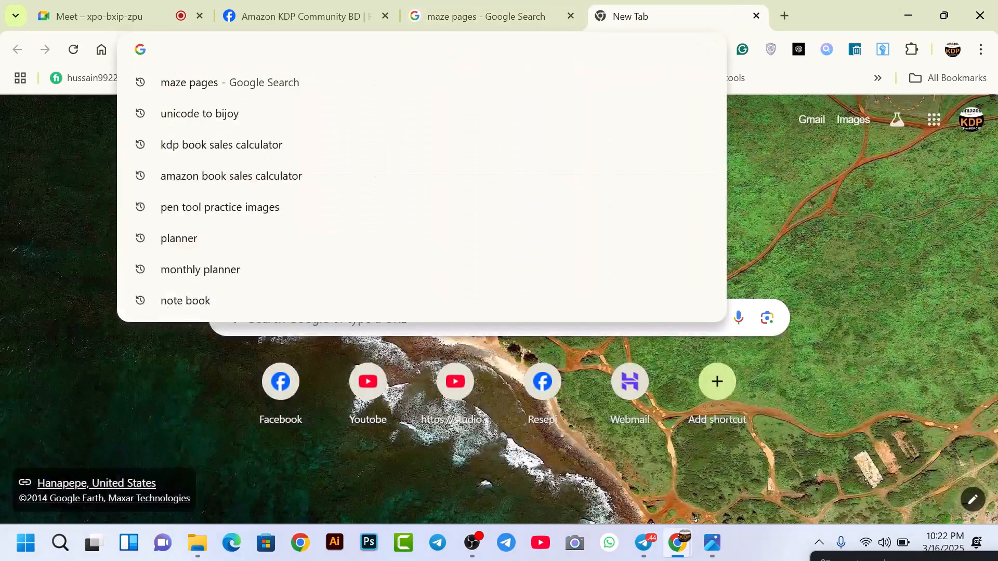
text(maze)
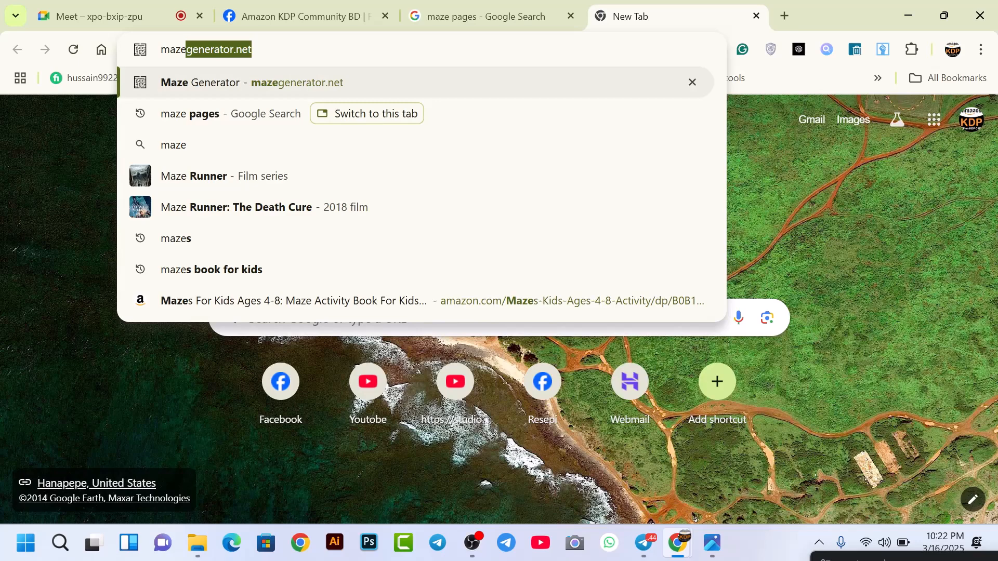
key(Return)
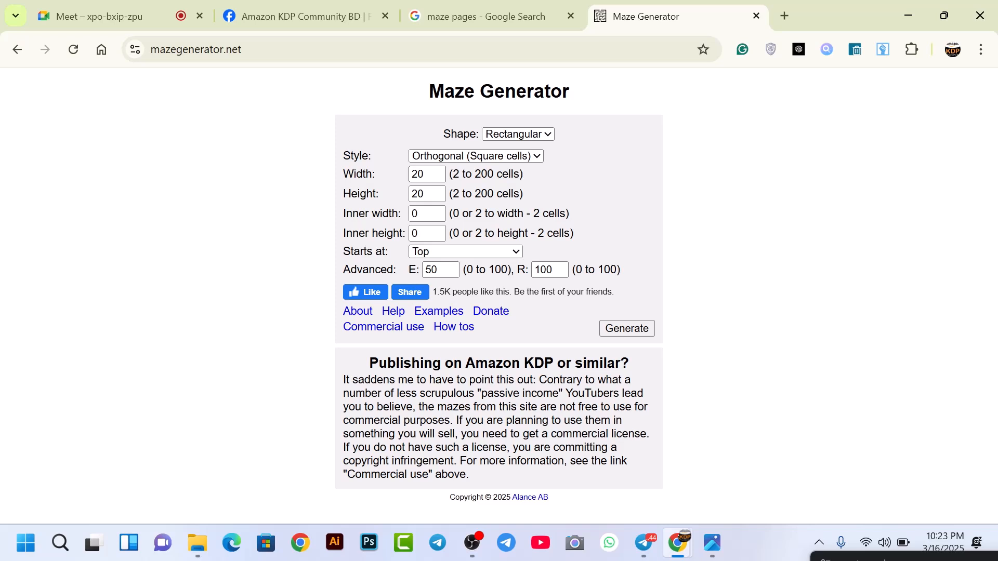
Choose Rectangular as the maze shape and Top as its starting point
click(519, 136)
click(513, 153)
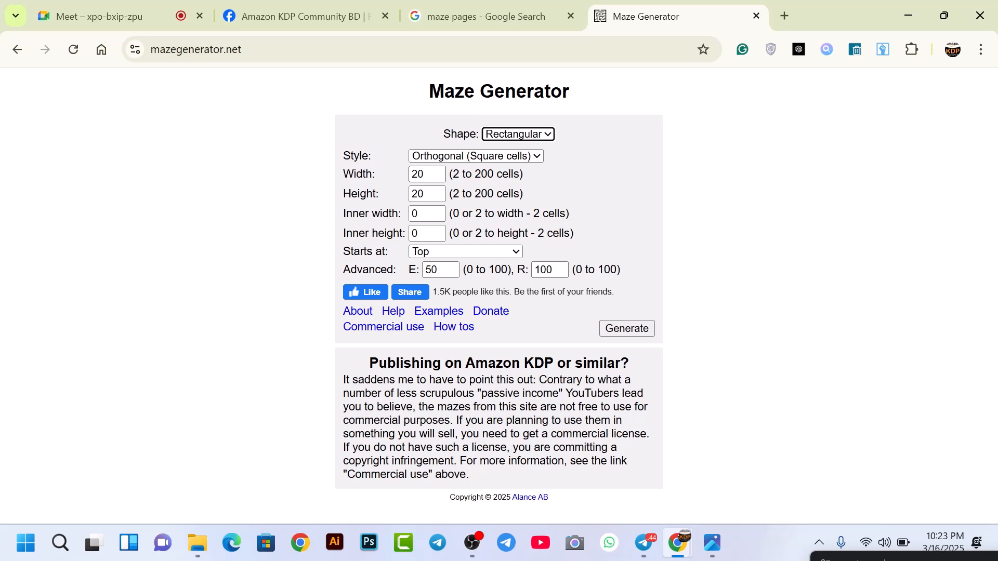
click(450, 253)
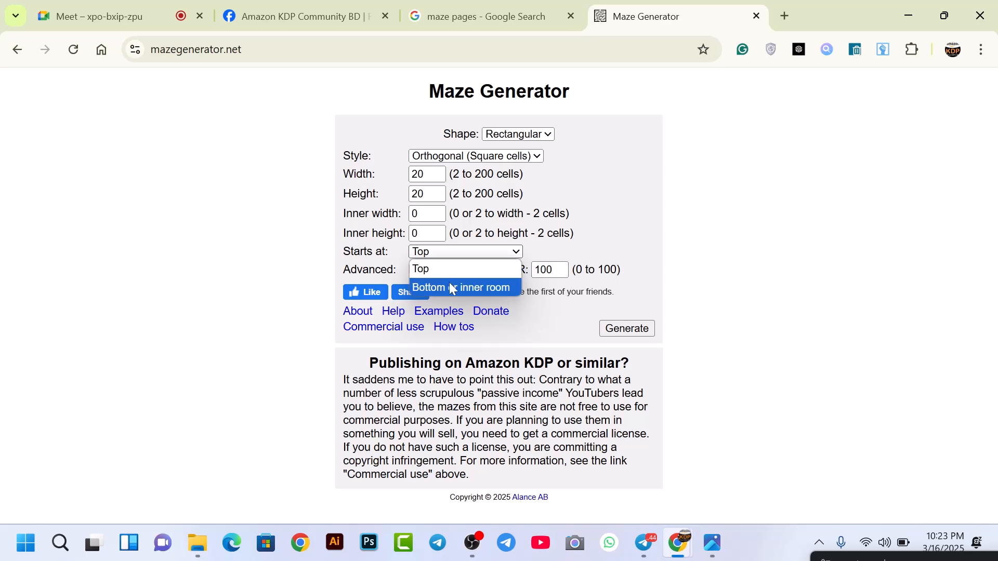
click(447, 269)
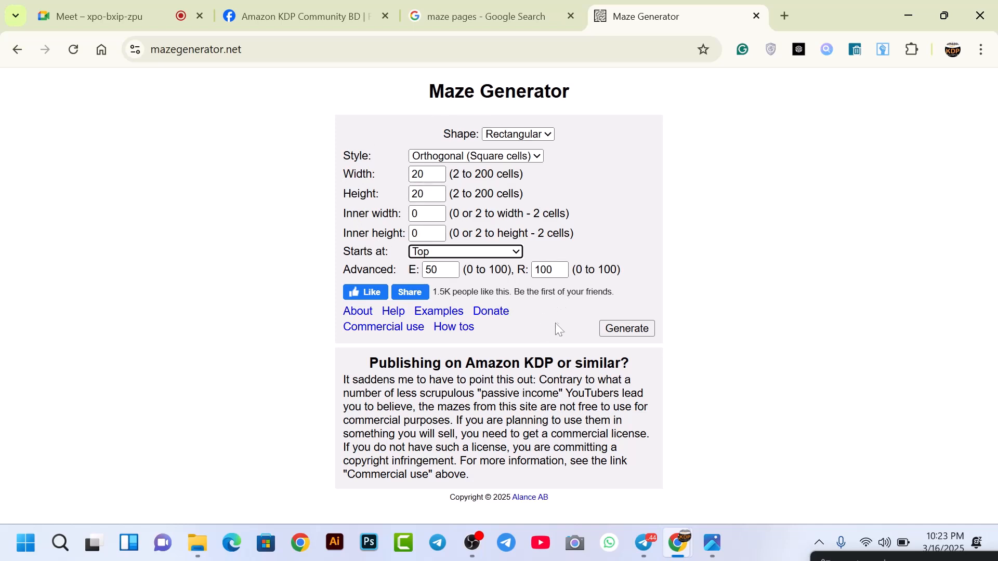
Generate the 20 by 20 rectangular maze and show its solution path, hiding the path again after checking it
click(627, 332)
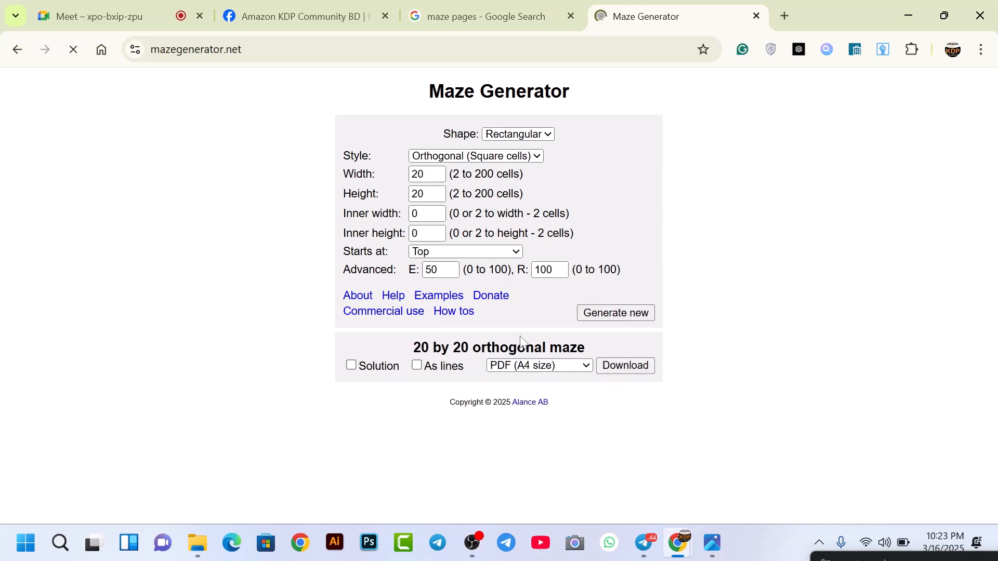
scroll(517, 333, down, 3)
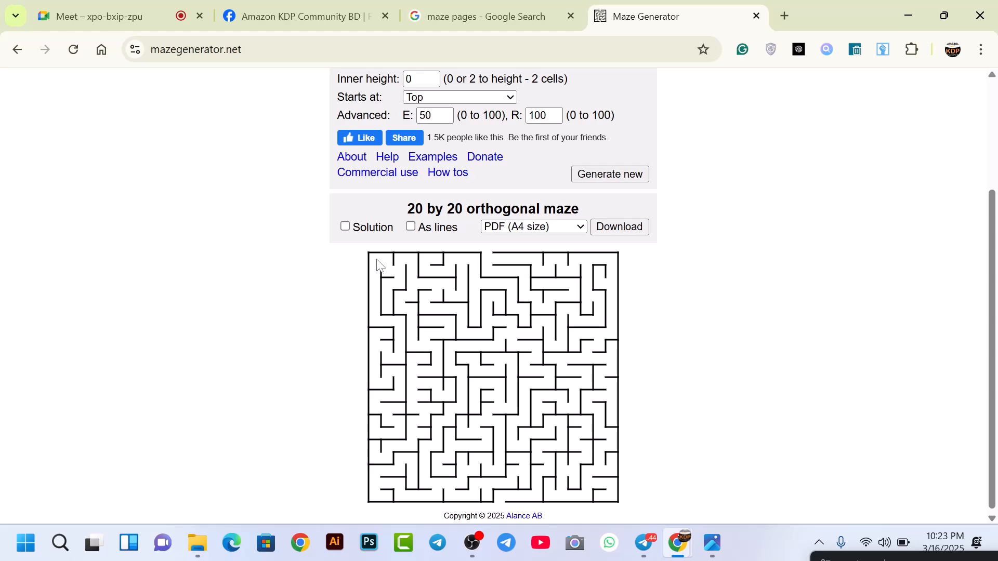
click(346, 226)
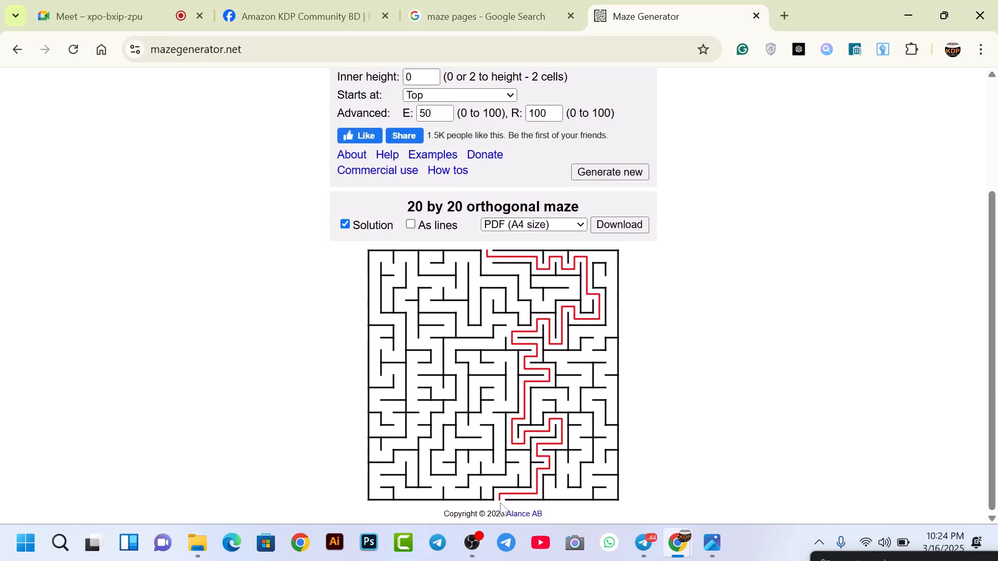
click(345, 225)
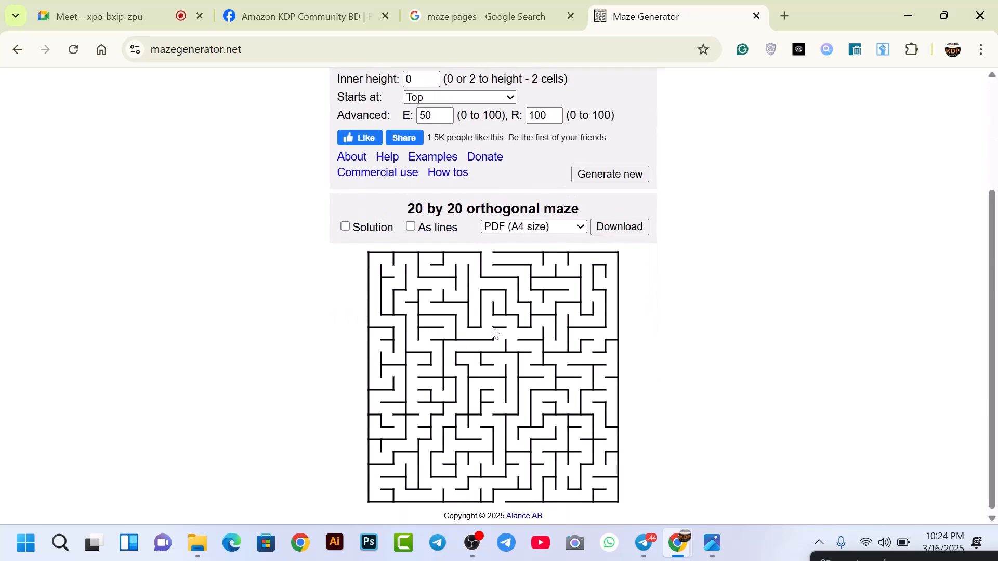
Set the maze width and height to 15 cells each and generate a new maze
scroll(493, 336, up, 3)
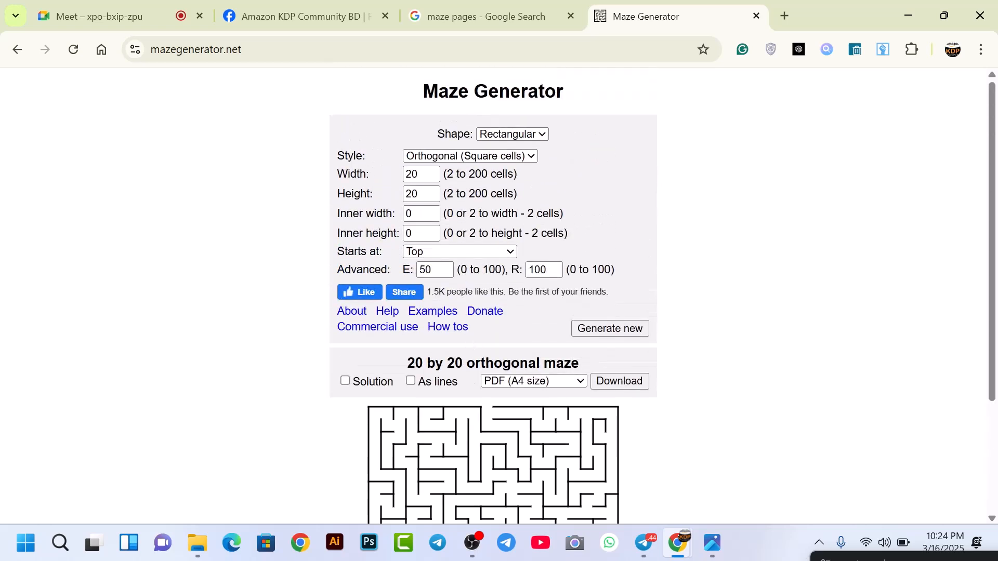
double_click(412, 174)
text(15)
key(Tab)
text(15)
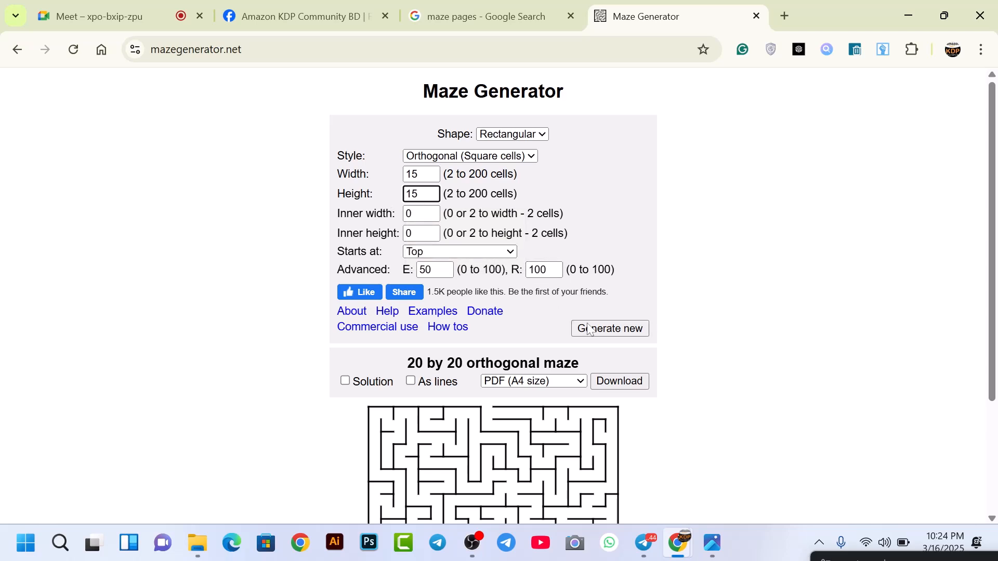
click(606, 330)
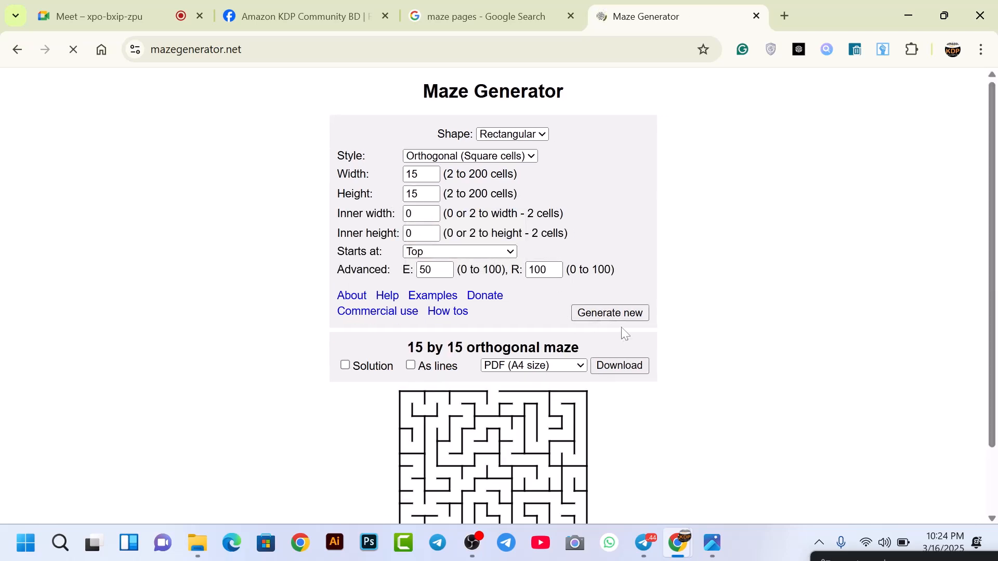
Show the solution of the 15 by 15 maze to check the route, and hide it again
scroll(621, 332, down, 2)
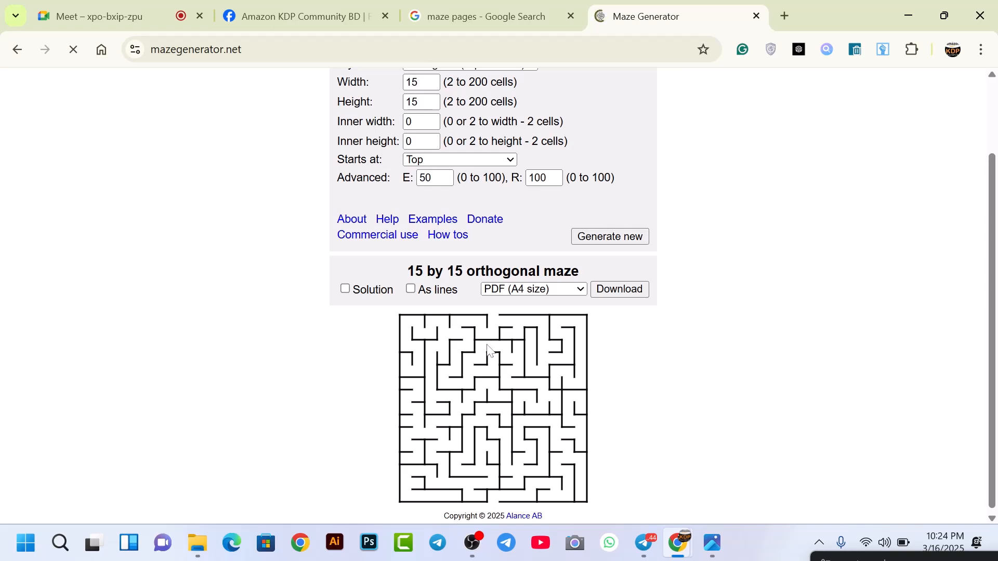
click(344, 290)
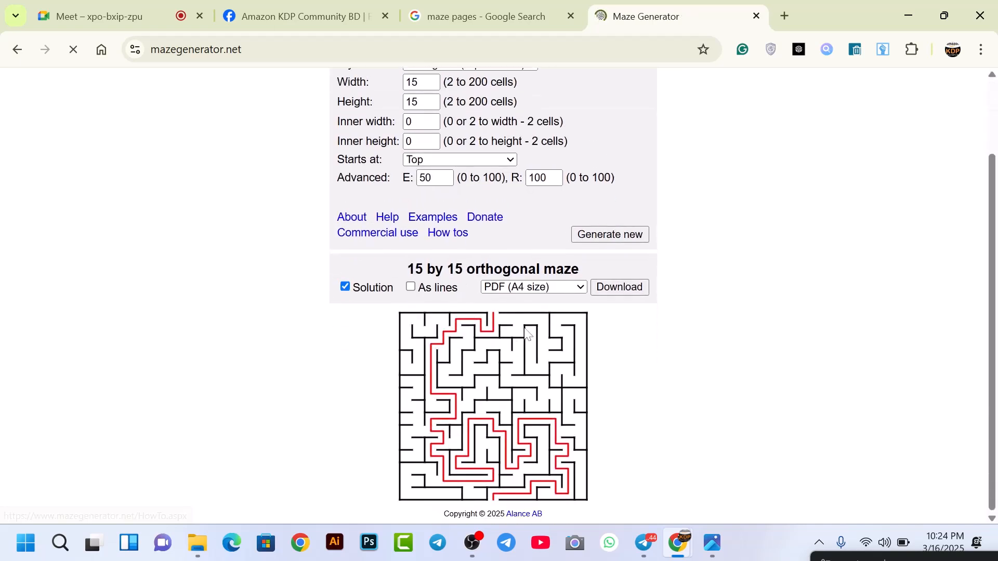
click(350, 295)
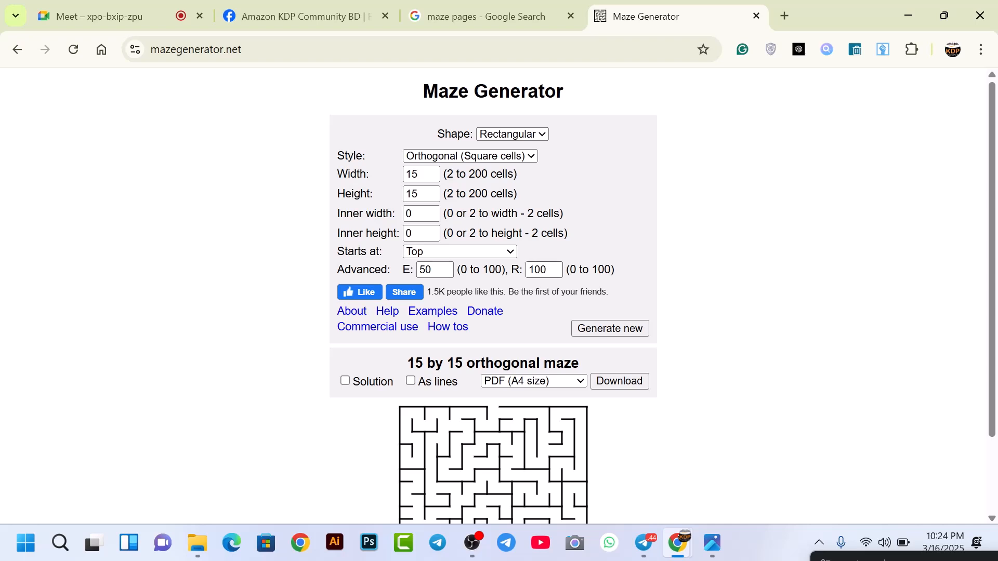
Set the advanced R value to 50, generate a new 15 by 15 maze and display its solution
click(520, 274)
text(50)
scroll(454, 335, down, 2)
click(611, 240)
scroll(350, 385, down, 2)
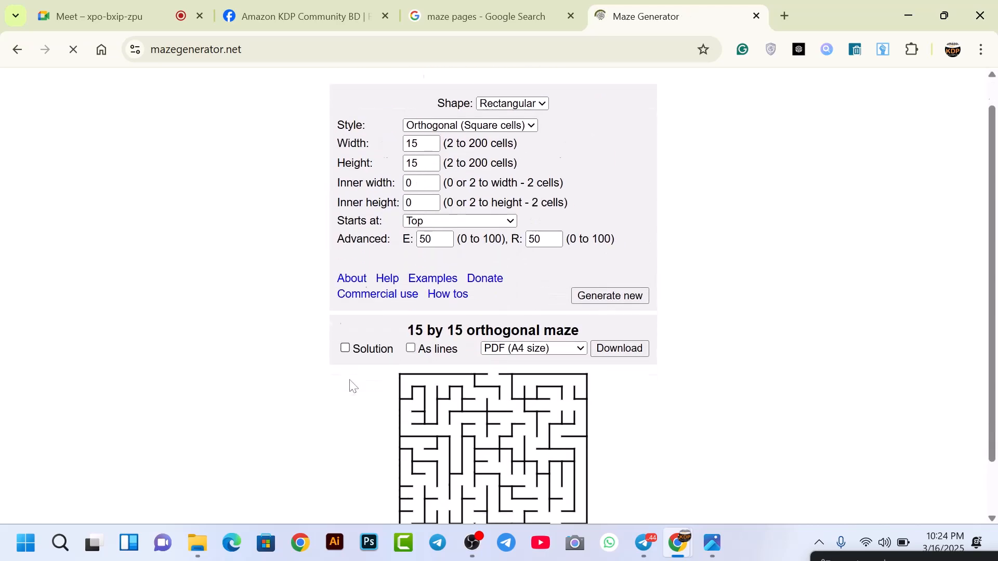
scroll(577, 389, down, 2)
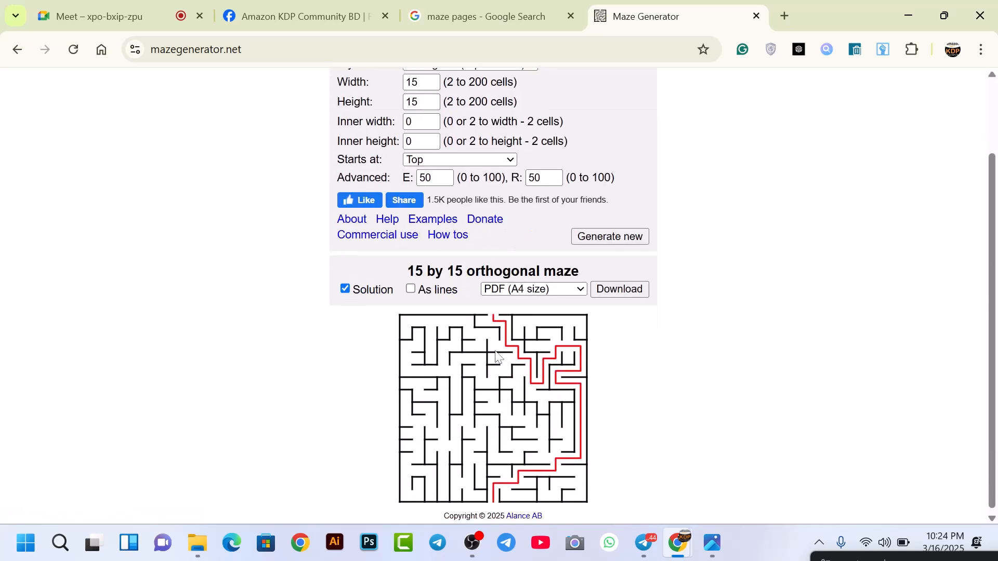
scroll(498, 356, up, 2)
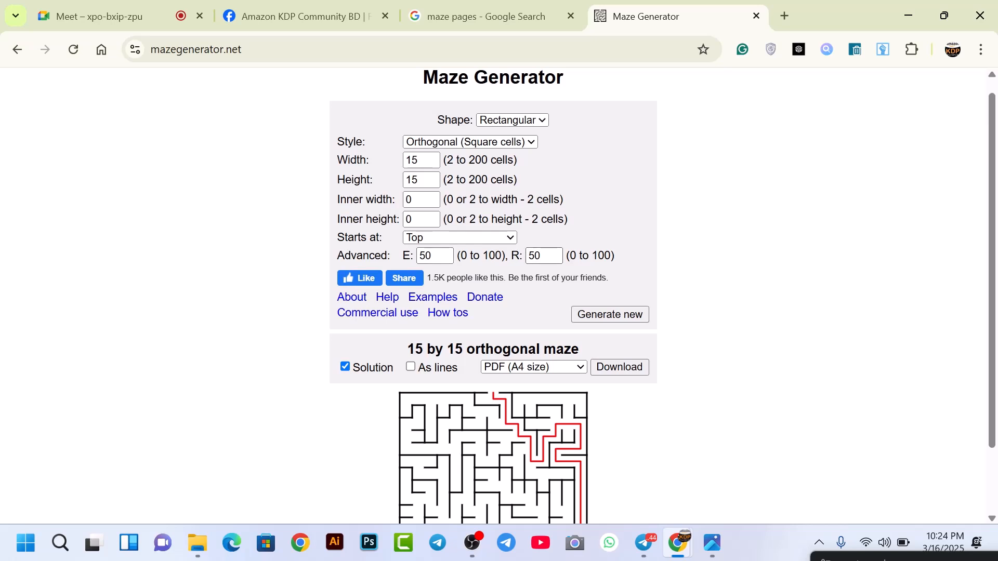
scroll(502, 400, down, 2)
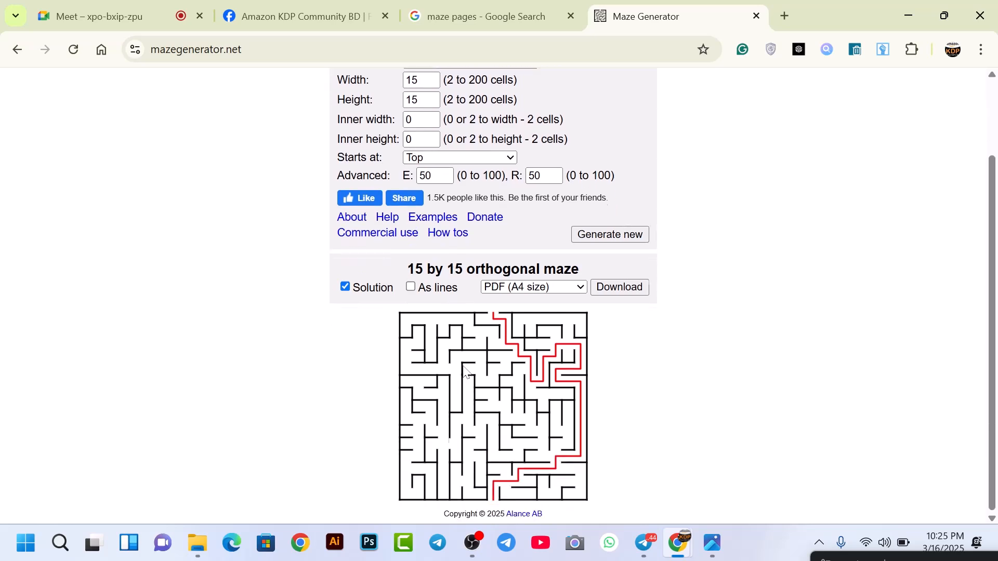
Change the maze shape to Circular and generate a maze with the default diameters
scroll(464, 372, up, 2)
click(511, 118)
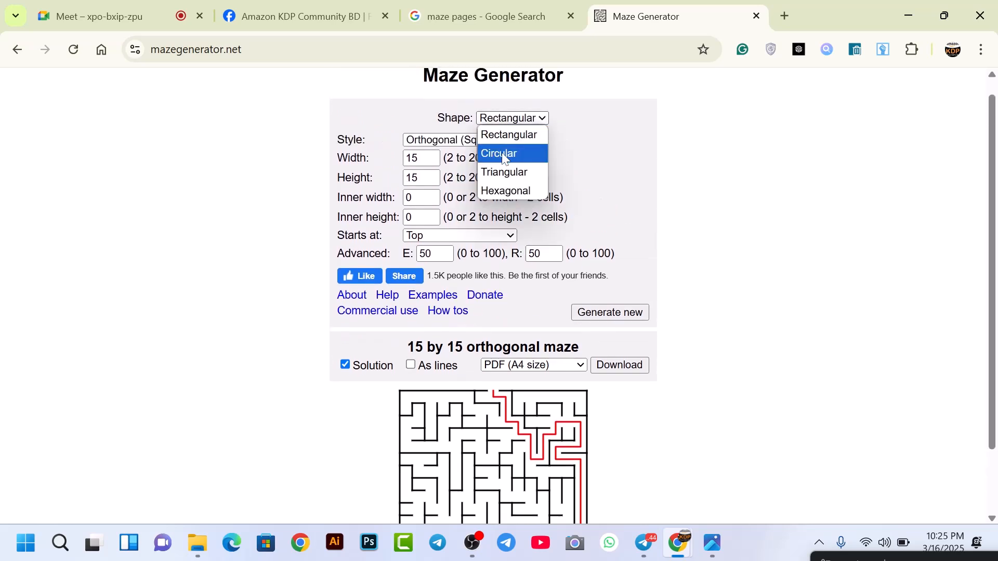
click(513, 155)
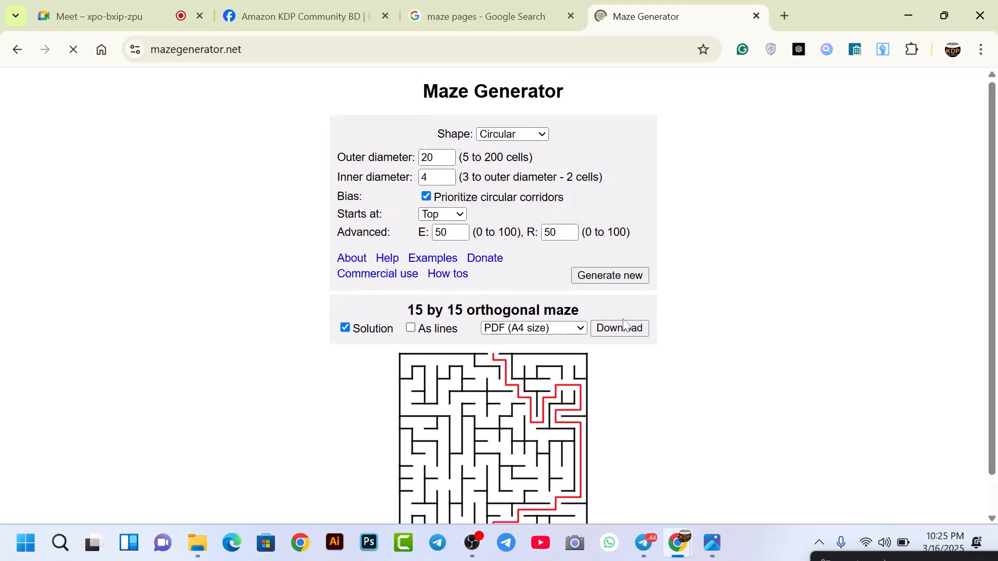
click(618, 291)
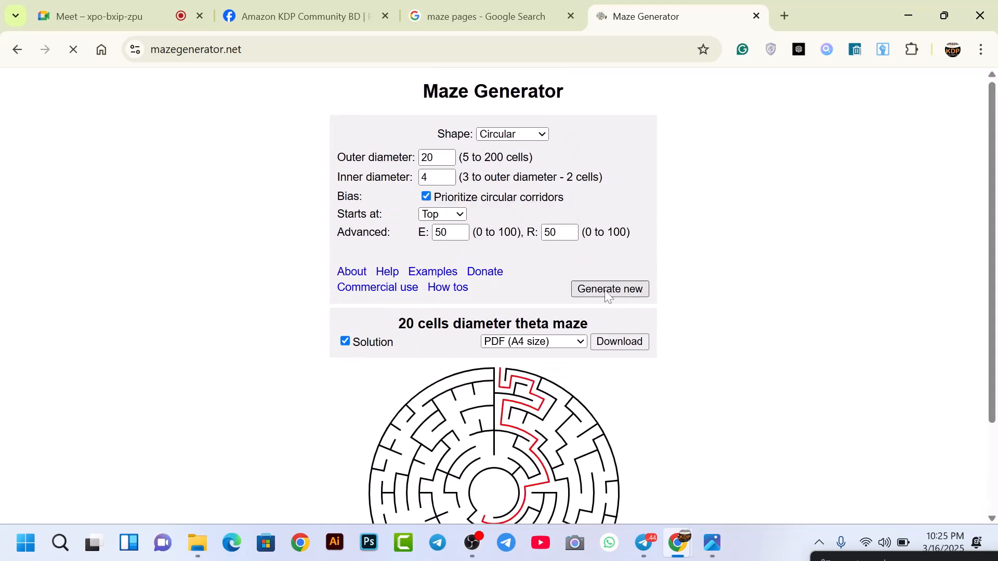
scroll(502, 279, down, 3)
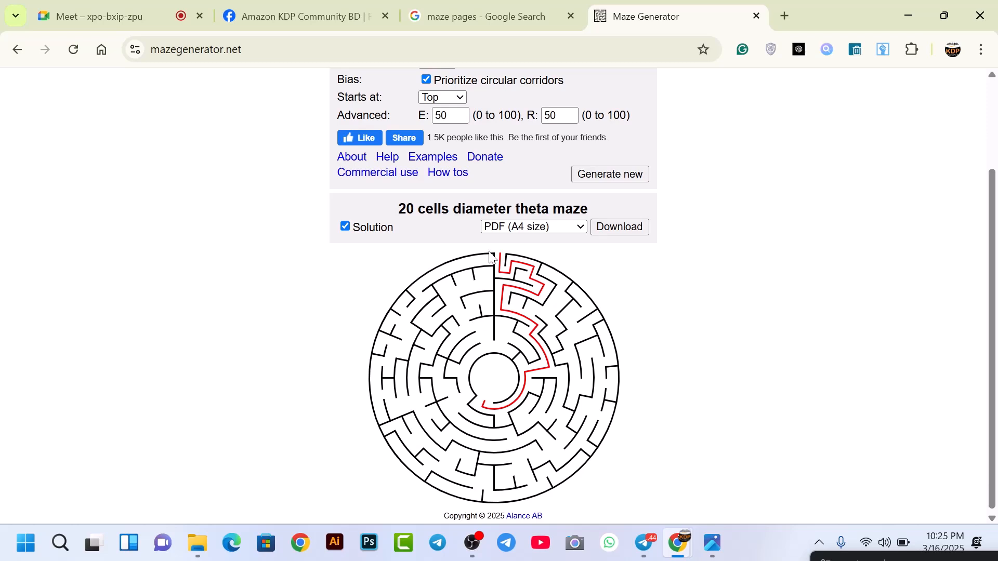
Set the circular maze's outer diameter to 30 cells and generate it again
scroll(502, 330, up, 1)
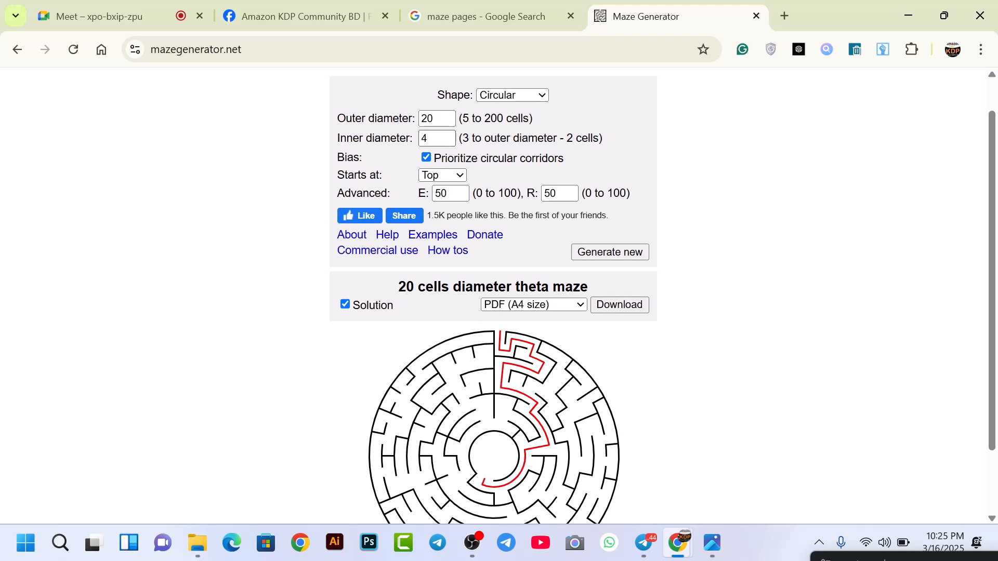
drag(438, 119, 407, 119)
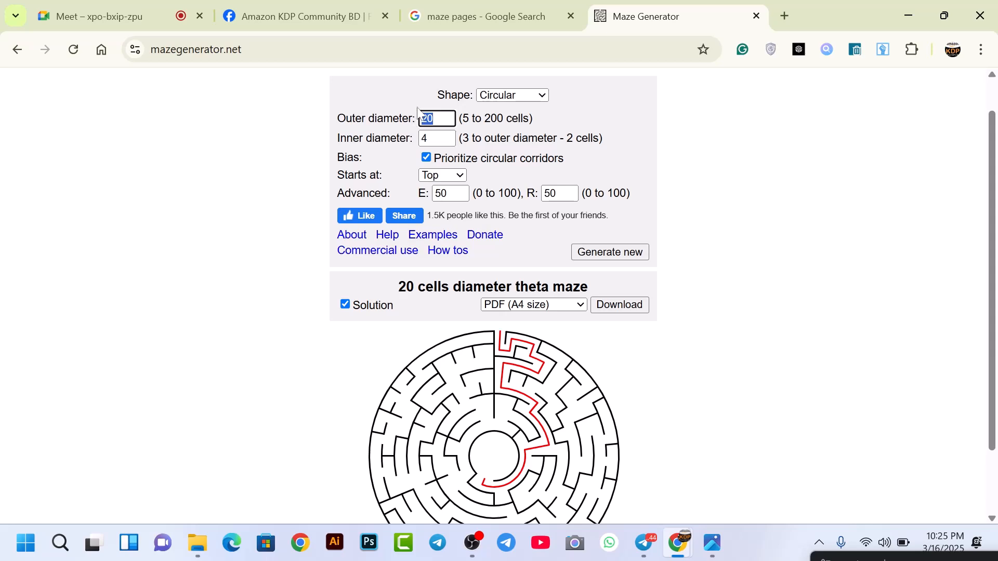
text(30)
click(593, 253)
scroll(556, 310, down, 4)
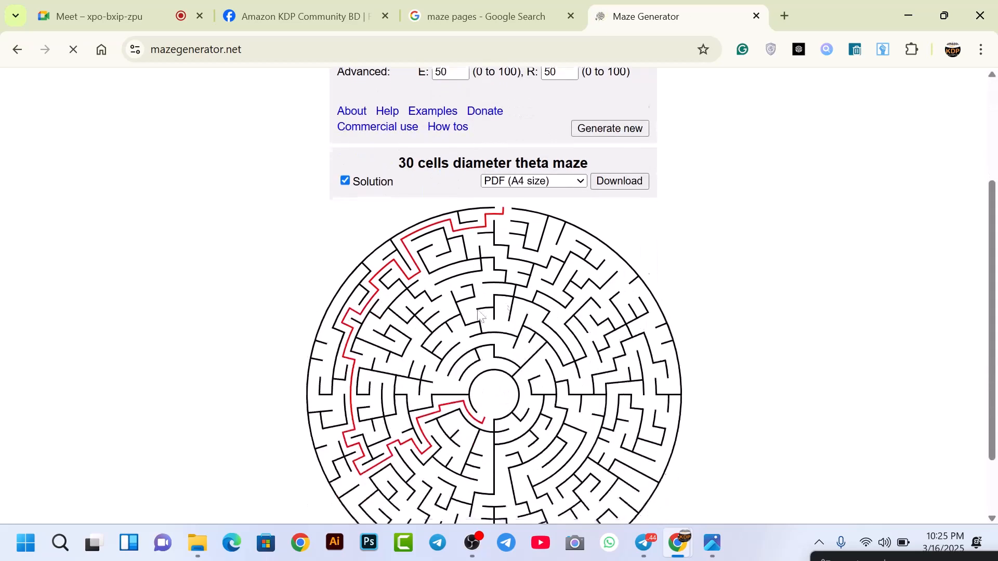
Set the advanced R value to 100 and generate a new circular maze
scroll(461, 306, up, 2)
scroll(461, 307, up, 3)
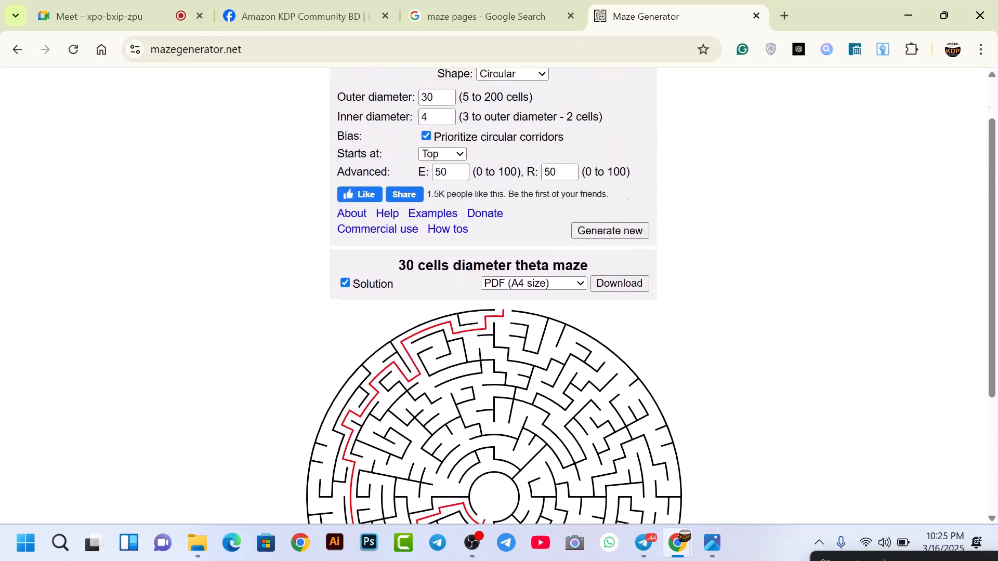
drag(560, 230, 544, 230)
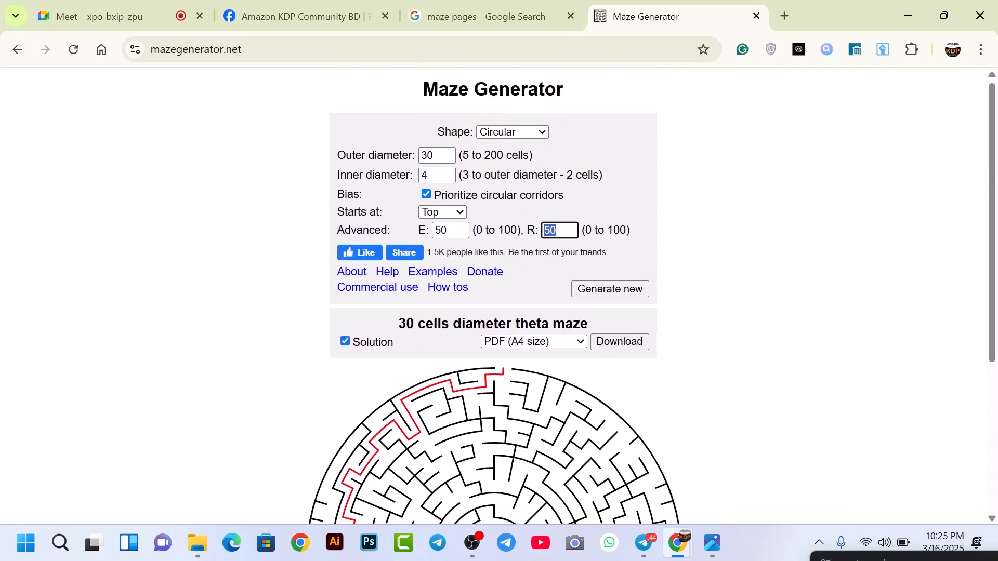
text(100)
click(591, 287)
scroll(591, 287, down, 3)
Set the advanced E value to 100 and generate another circular maze
scroll(467, 284, up, 2)
click(424, 165)
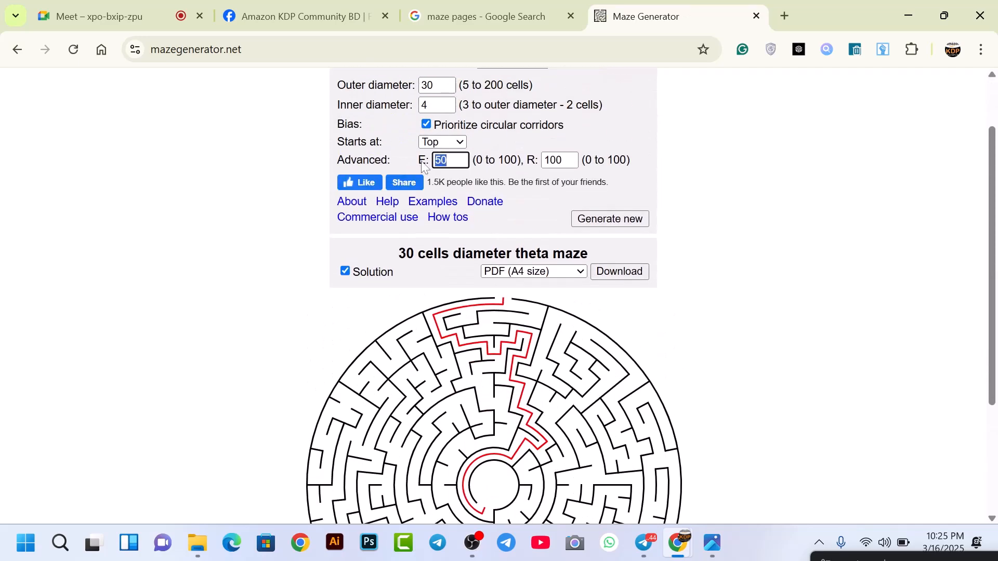
text(1)
click(456, 219)
click(610, 224)
scroll(478, 286, down, 5)
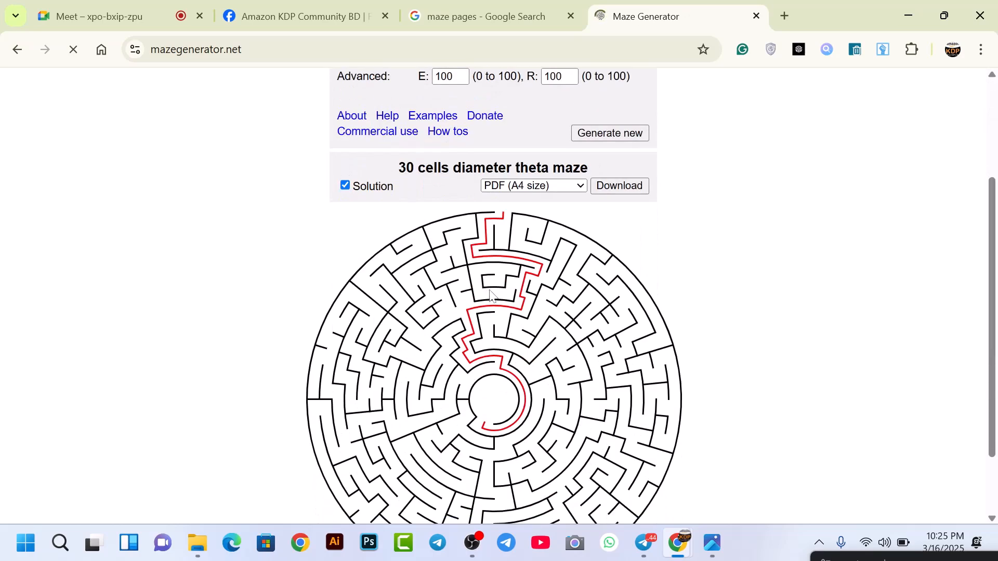
Set the advanced R value to 50 for the circular maze and regenerate it
scroll(492, 300, up, 5)
click(543, 233)
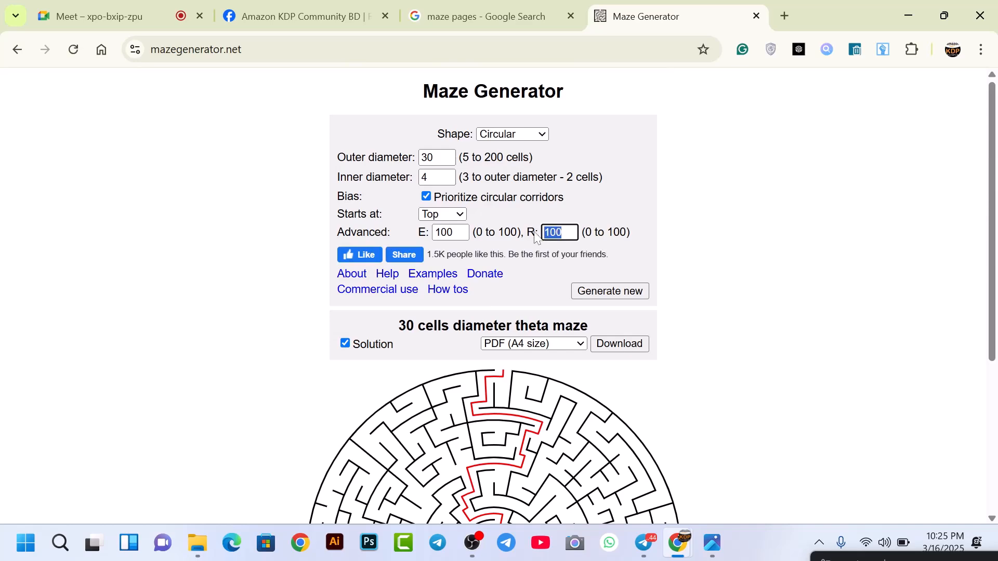
text(5)
click(552, 277)
click(594, 291)
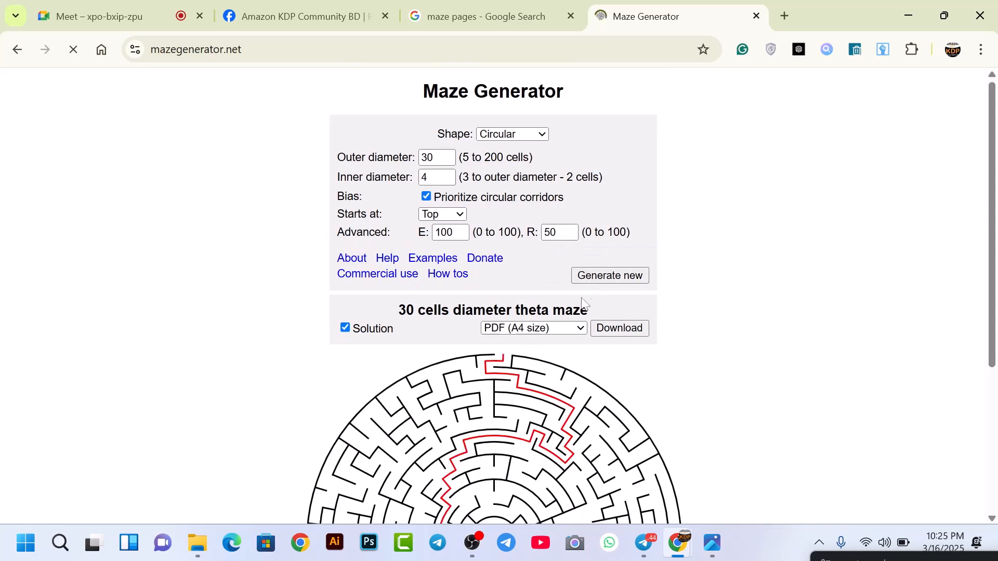
scroll(585, 304, down, 3)
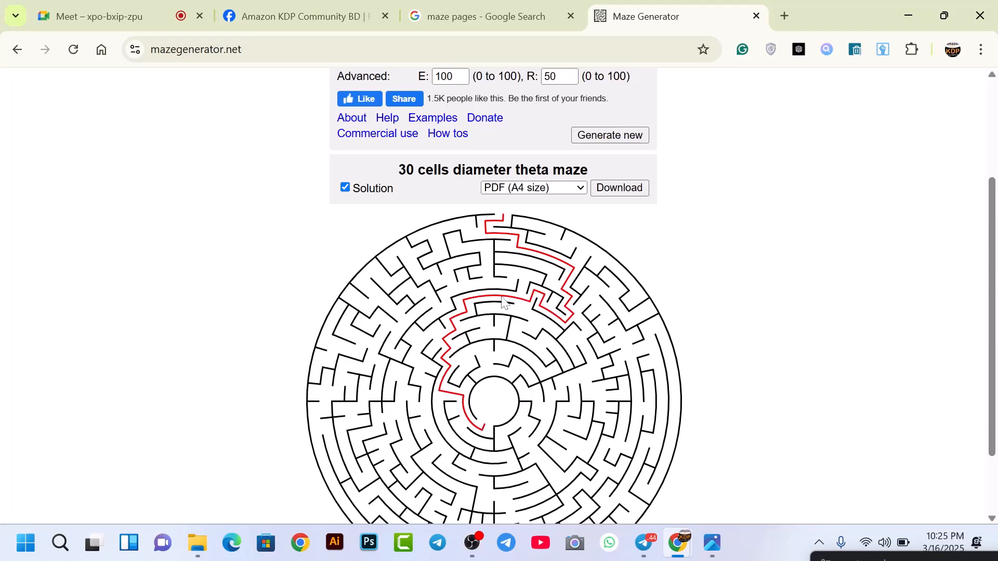
Set the circular maze's inner diameter to 6 cells and generate a new maze to inspect its centre
scroll(493, 318, up, 1)
scroll(491, 319, up, 1)
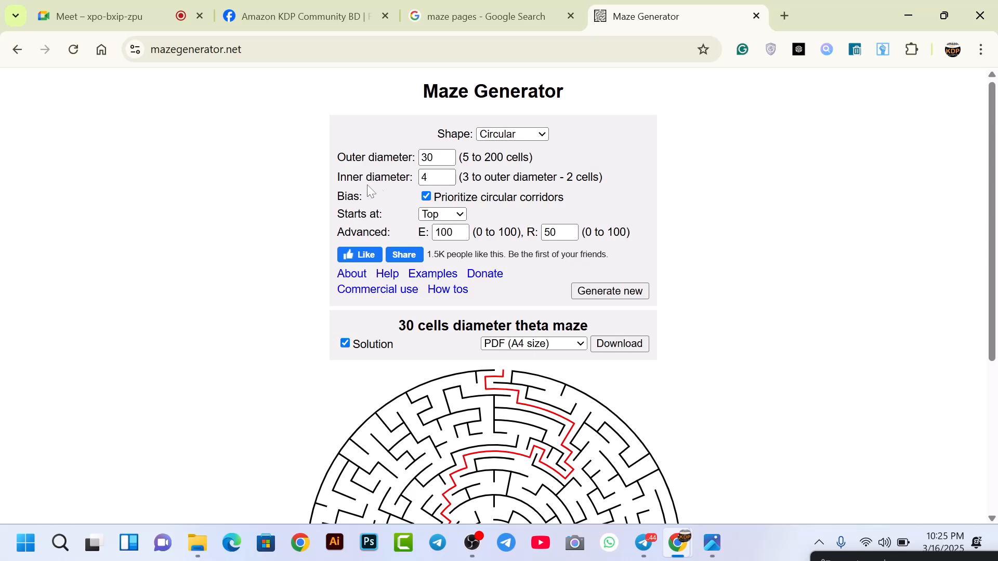
double_click(424, 177)
text(7)
click(605, 291)
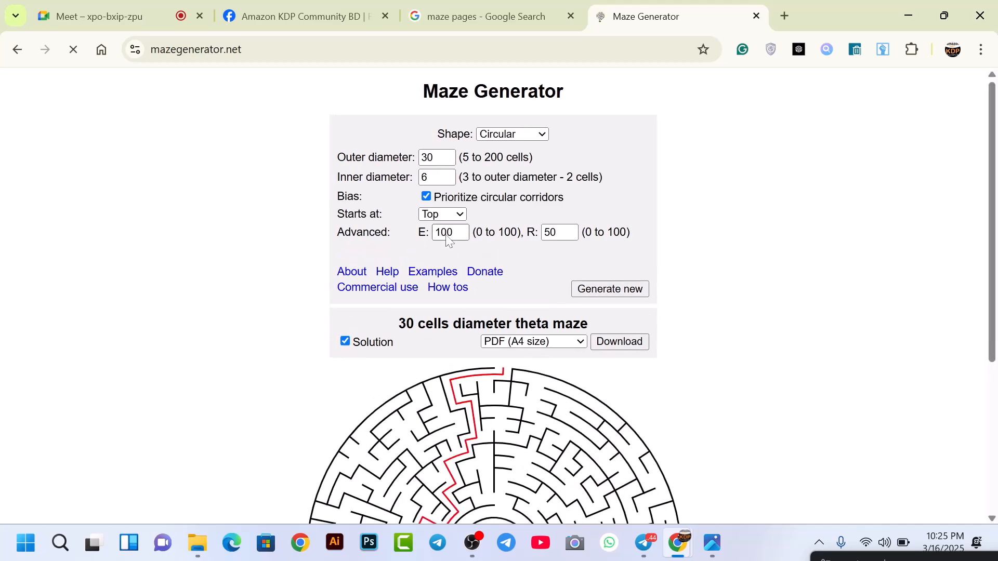
scroll(446, 242, down, 4)
scroll(428, 184, up, 3)
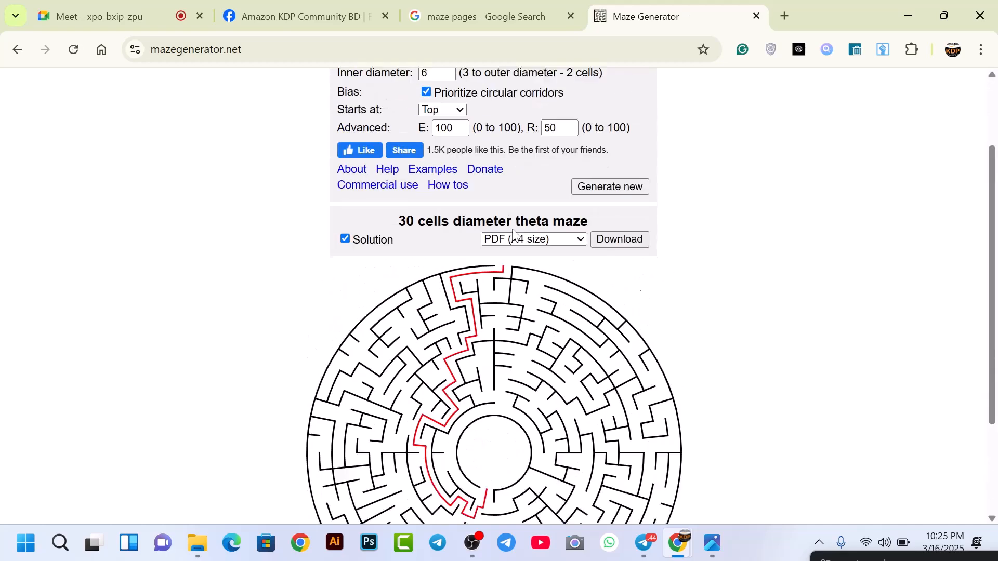
Set the outer diameter to 29 and the inner diameter to 3 cells, and generate the circular maze
scroll(428, 184, up, 2)
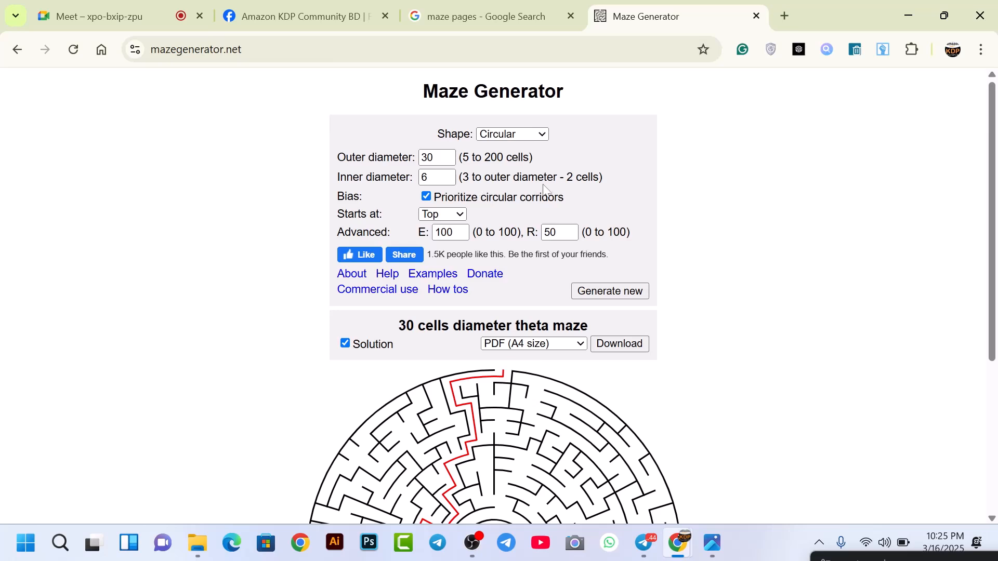
double_click(423, 178)
click(616, 293)
scroll(603, 312, down, 3)
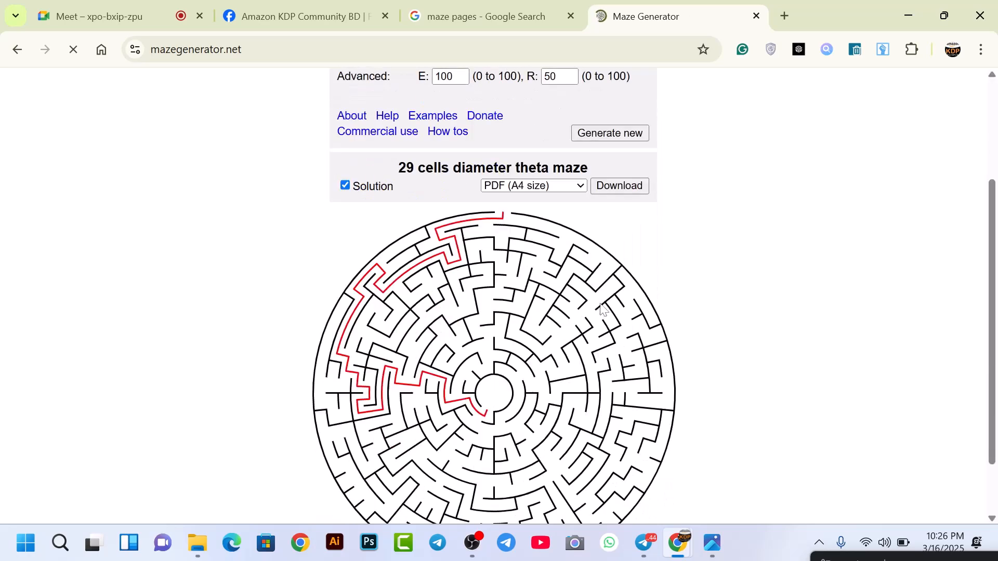
scroll(596, 306, up, 1)
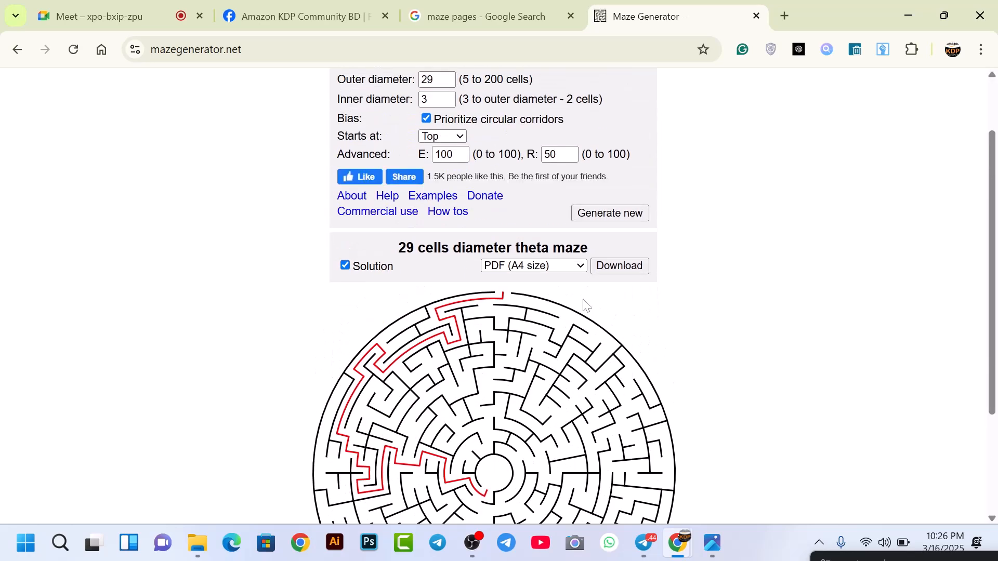
scroll(528, 315, up, 1)
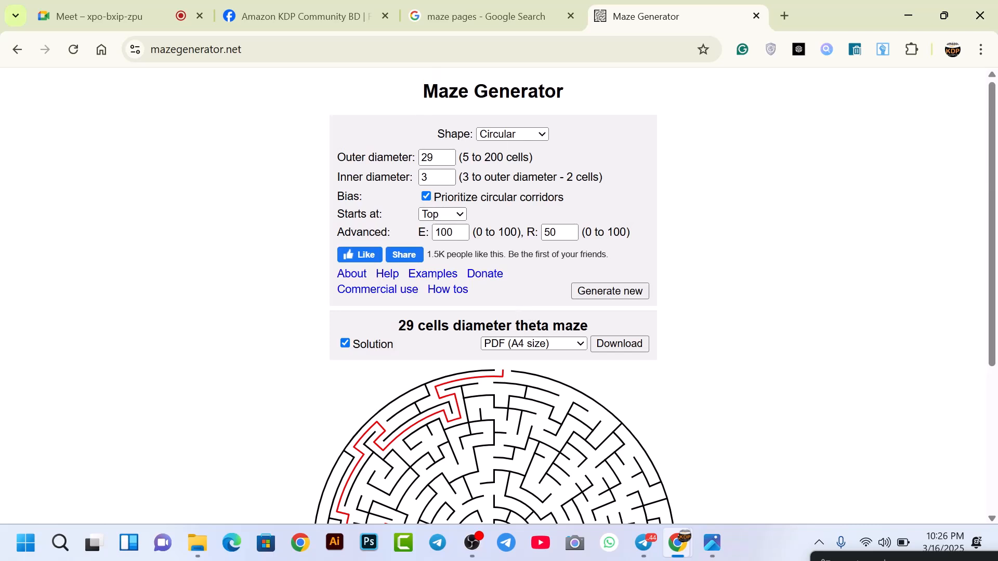
Switch the maze shape to Triangular and generate a maze with a 20-cell side and 5-cell inner side
click(532, 137)
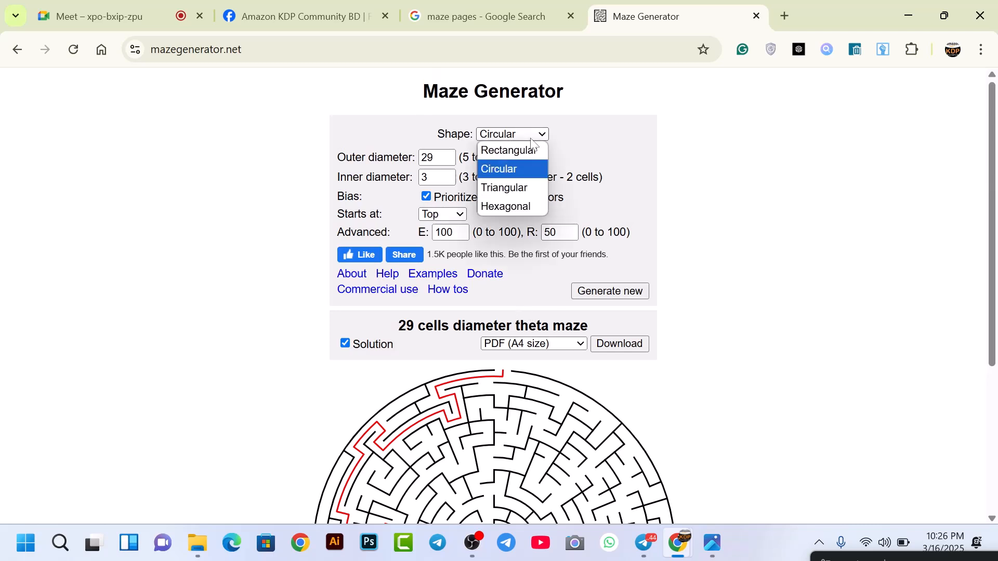
click(525, 189)
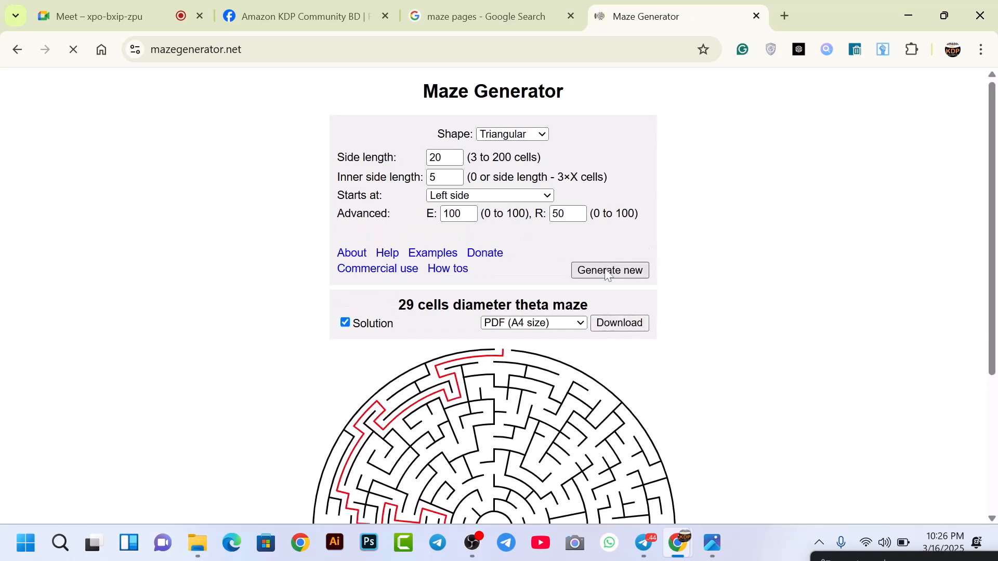
scroll(540, 447, down, 3)
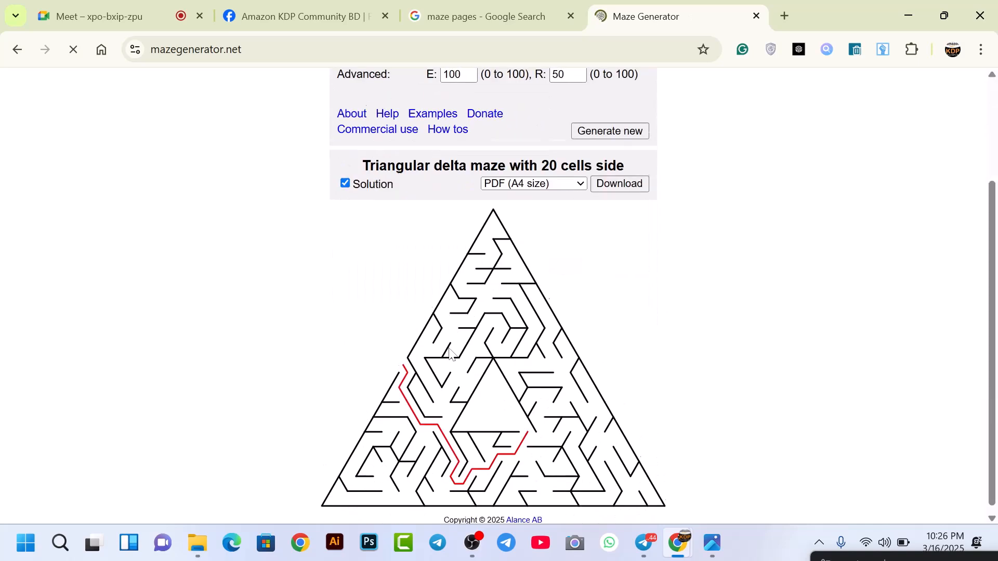
scroll(542, 445, up, 3)
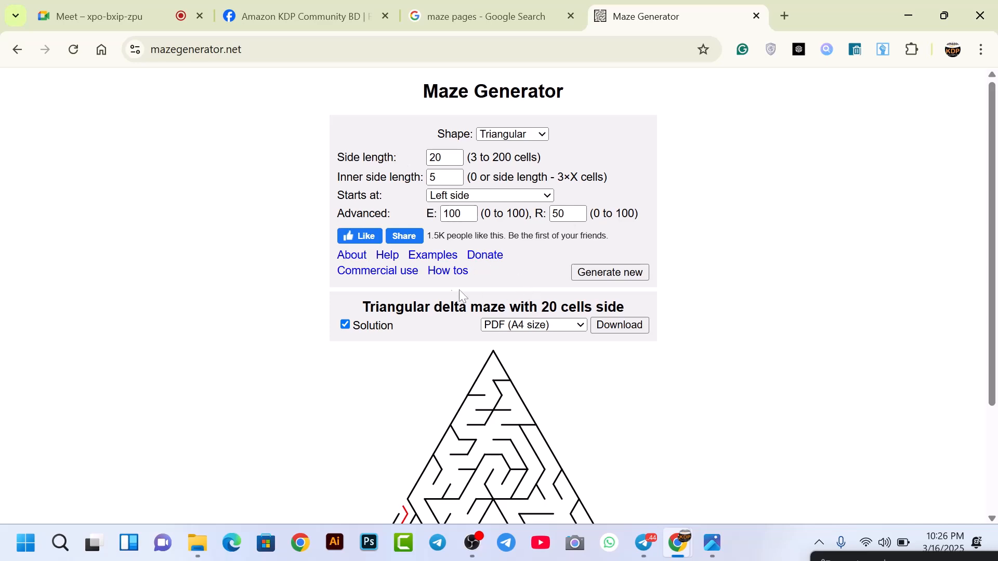
scroll(516, 436, down, 3)
scroll(490, 270, up, 3)
Change the shape to Hexagonal and generate a Sigma maze with side length 12 and inner side length 2
click(513, 135)
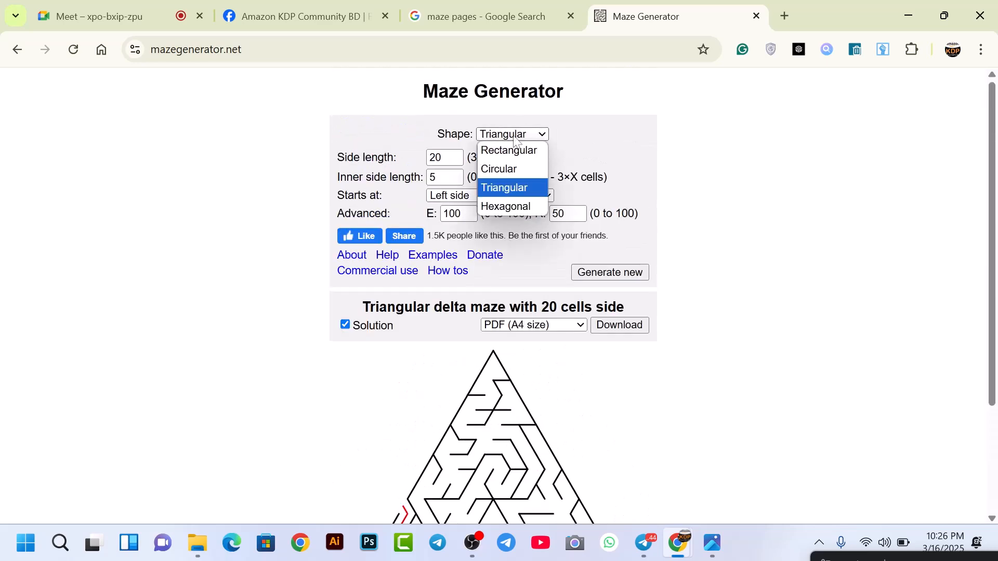
click(522, 206)
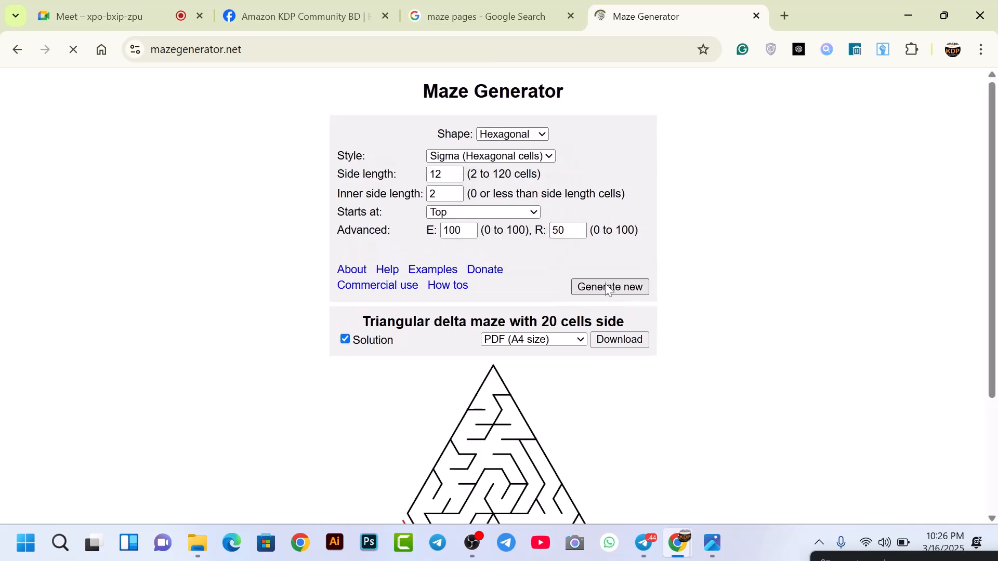
click(596, 290)
scroll(473, 297, down, 4)
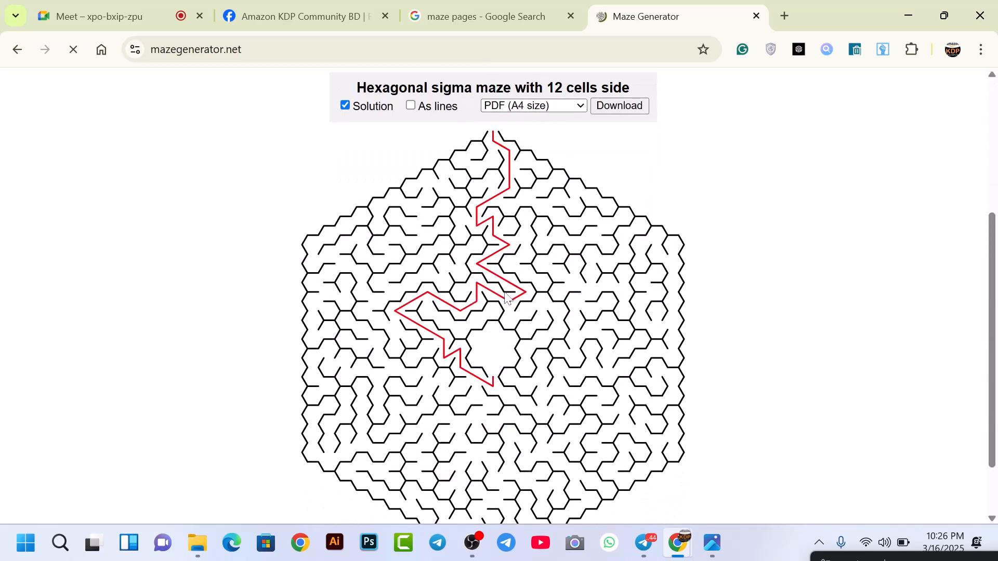
Hide the solution path on the hexagonal maze and look over the whole puzzle
scroll(473, 297, up, 2)
click(347, 188)
scroll(506, 268, down, 5)
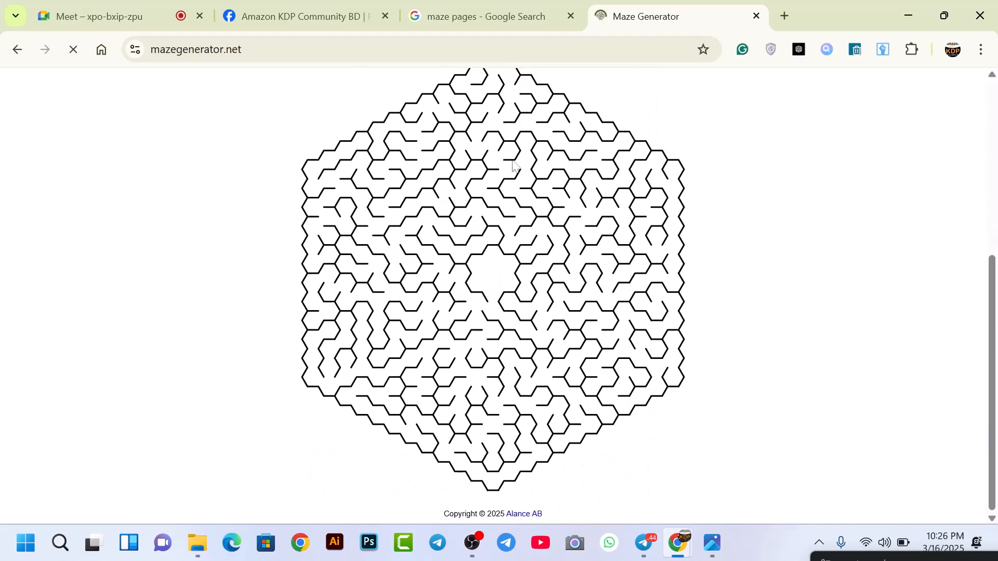
scroll(507, 268, up, 4)
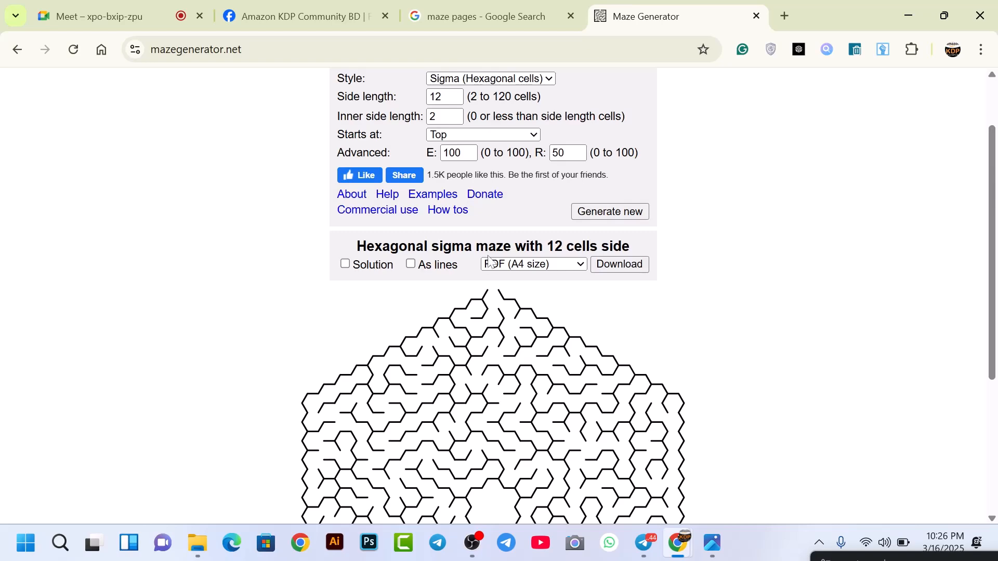
scroll(491, 264, down, 3)
scroll(515, 208, up, 5)
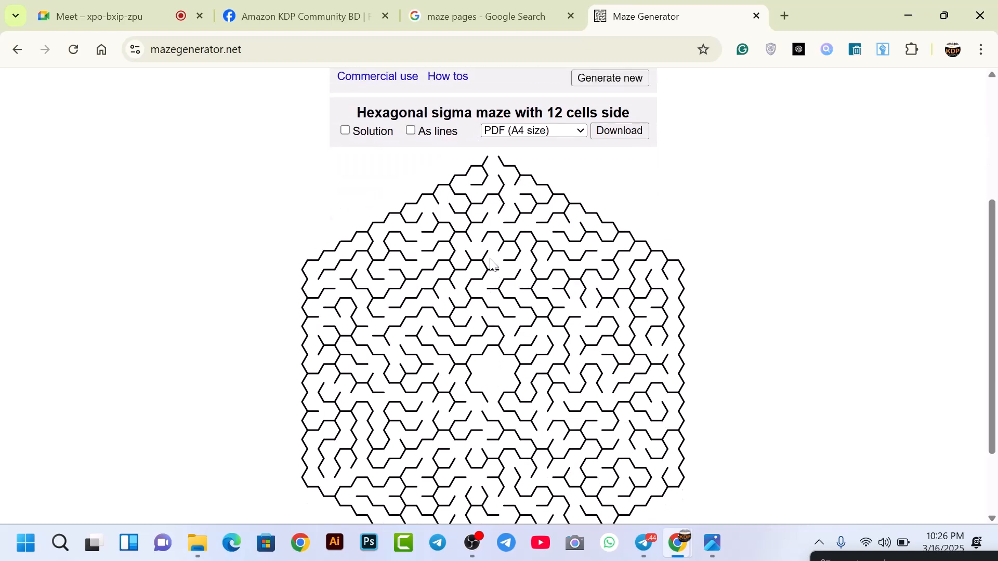
click(535, 136)
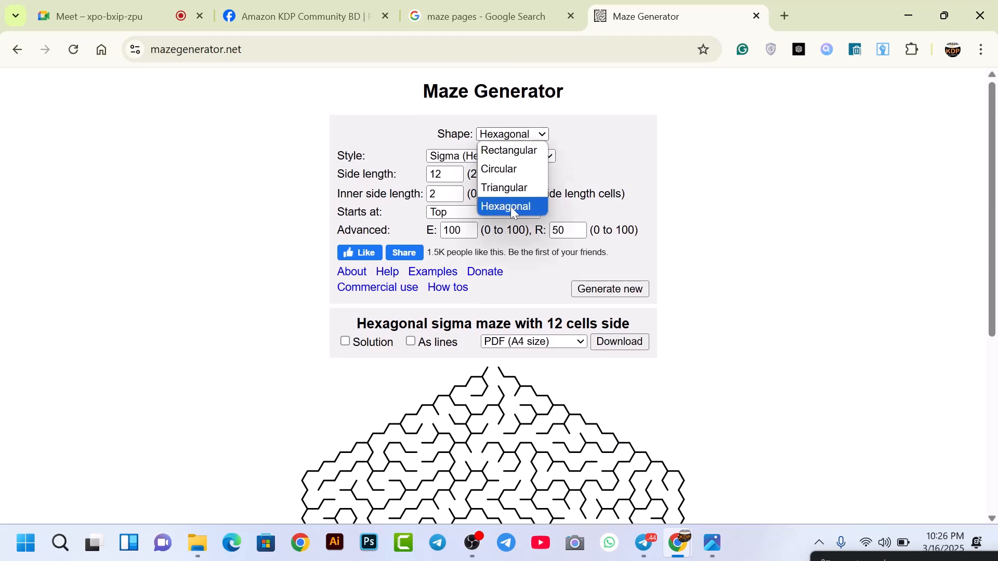
click(613, 161)
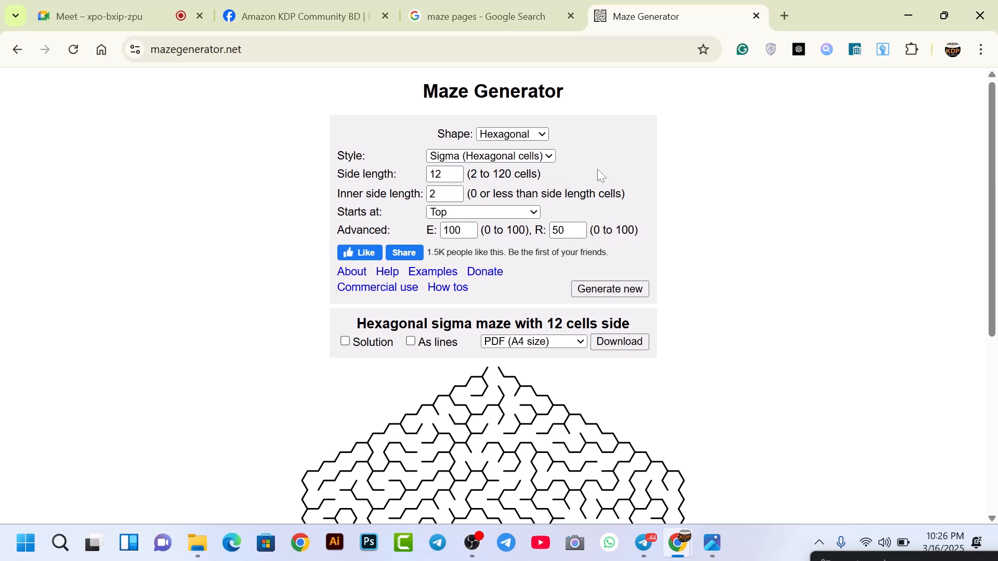
scroll(597, 169, down, 2)
click(566, 265)
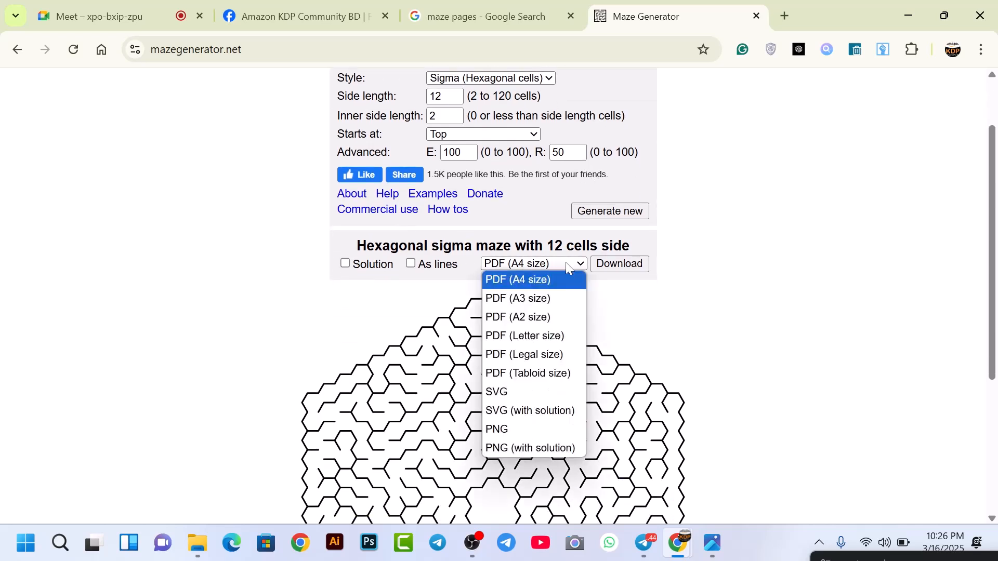
click(571, 265)
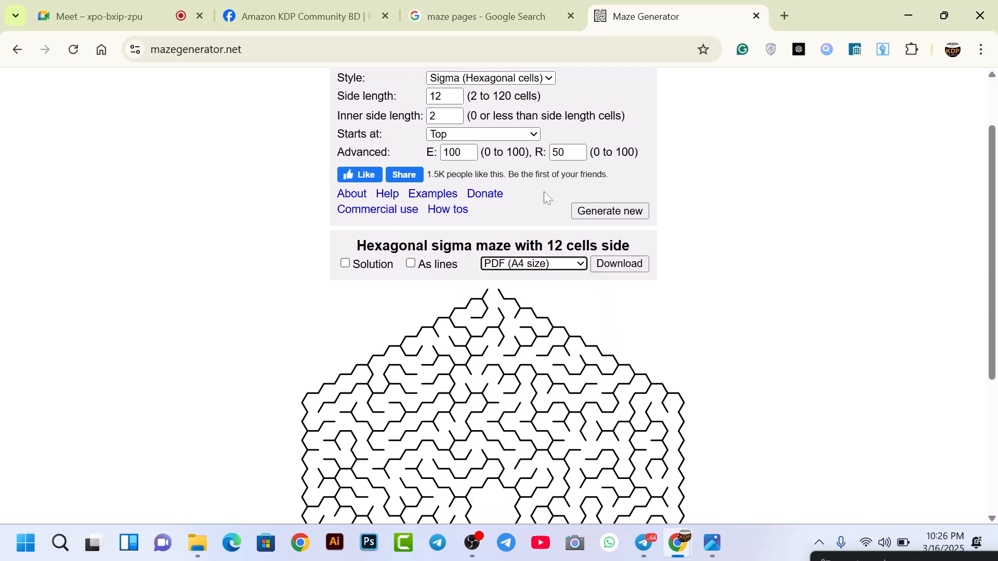
Switch the shape to Rectangular and generate a 15 by 15 orthogonal maze with square cells
scroll(551, 161, up, 2)
click(538, 134)
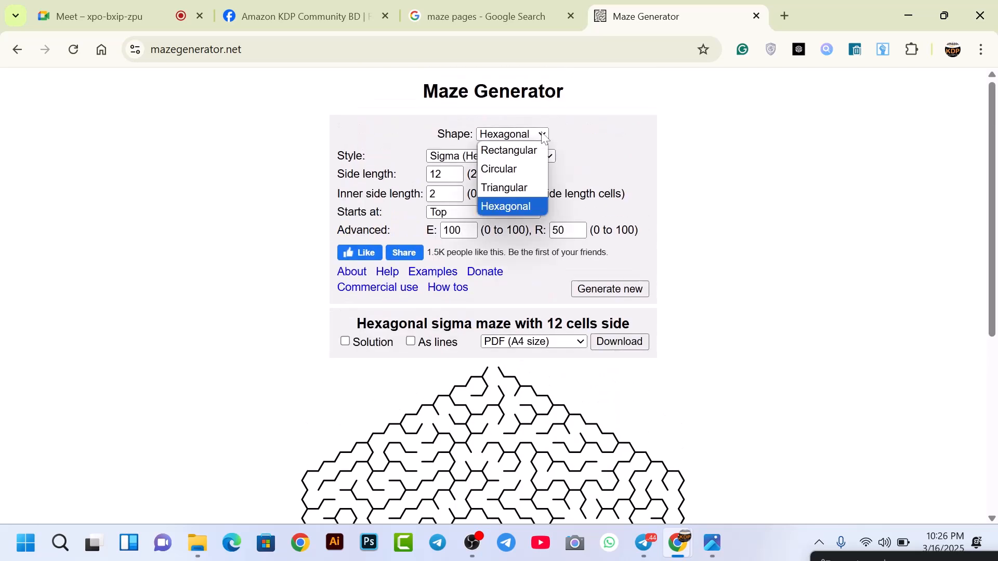
click(522, 150)
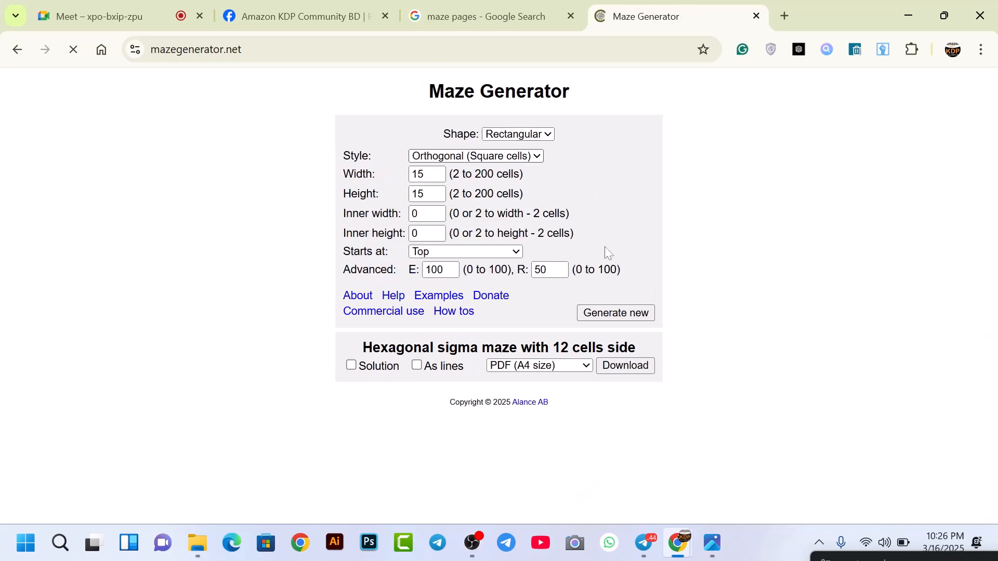
click(605, 327)
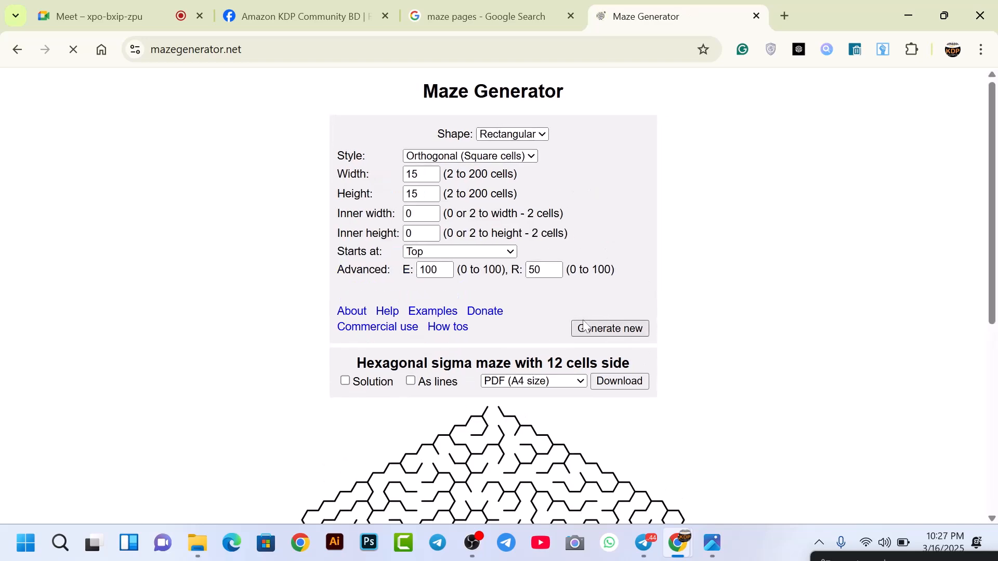
scroll(563, 291, down, 1)
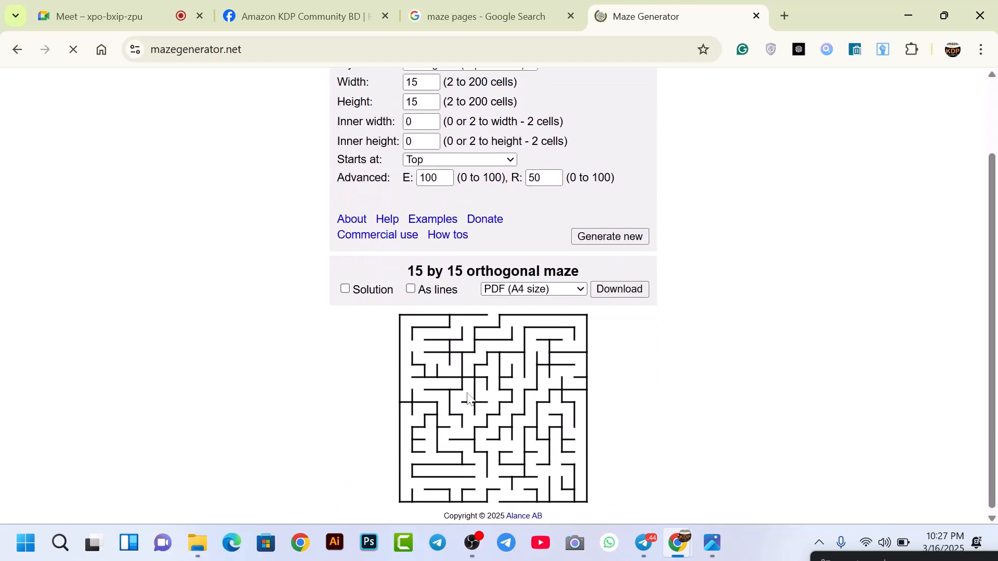
Download the 15 by 15 maze as a Letter-size PDF and open the downloaded file
click(528, 294)
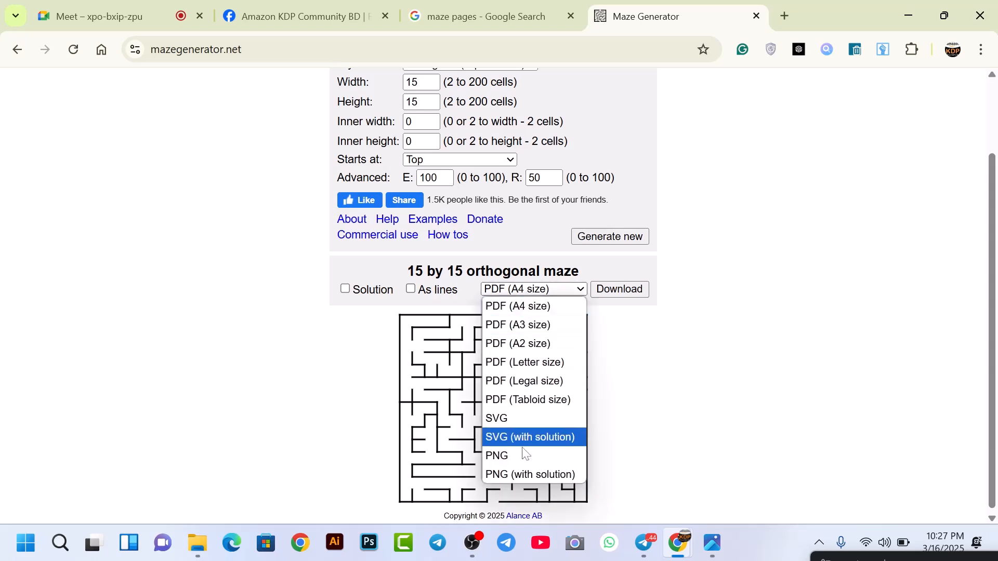
click(524, 369)
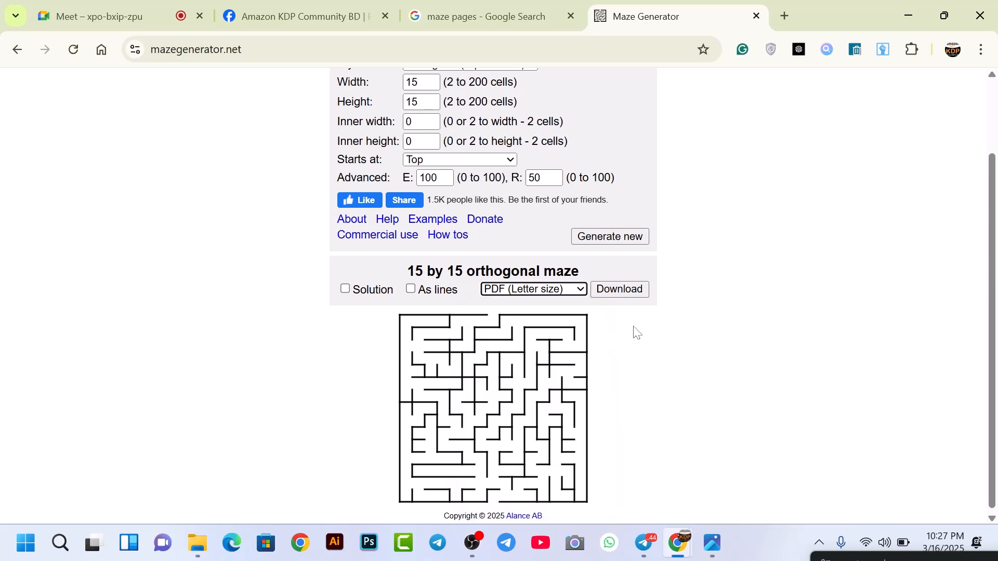
click(627, 290)
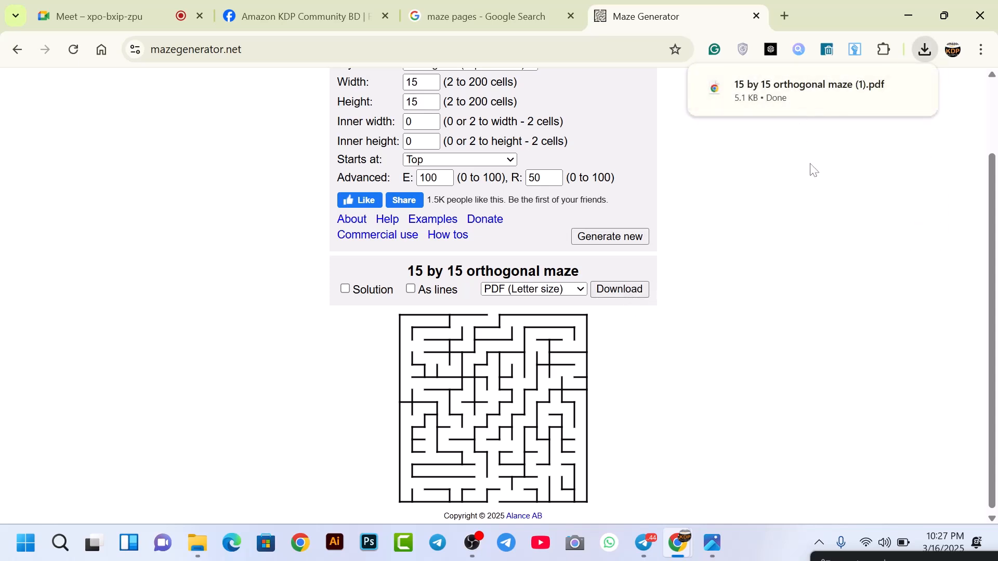
click(792, 95)
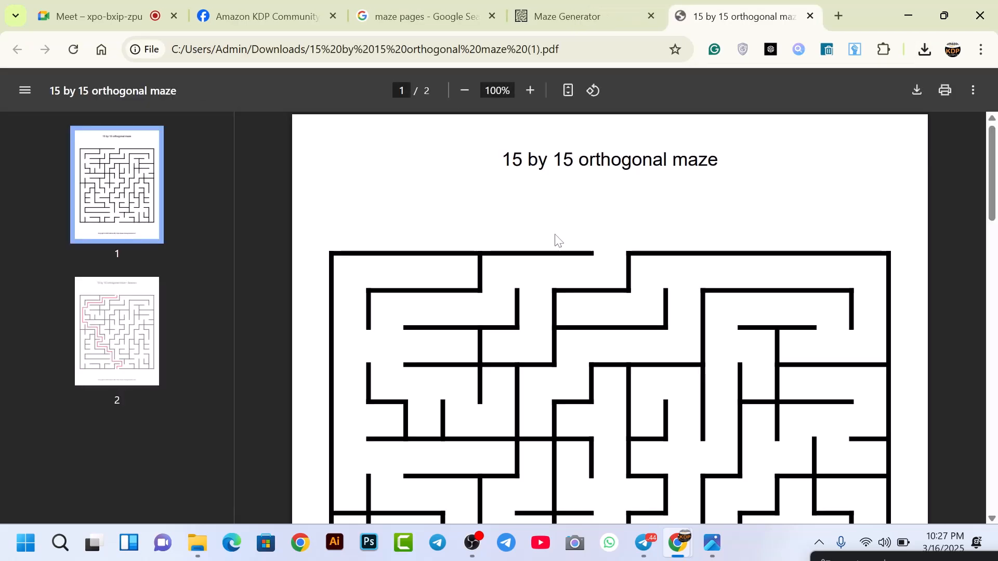
Examine the PDF's maze page and solution page at 50% zoom
scroll(556, 239, down, 2)
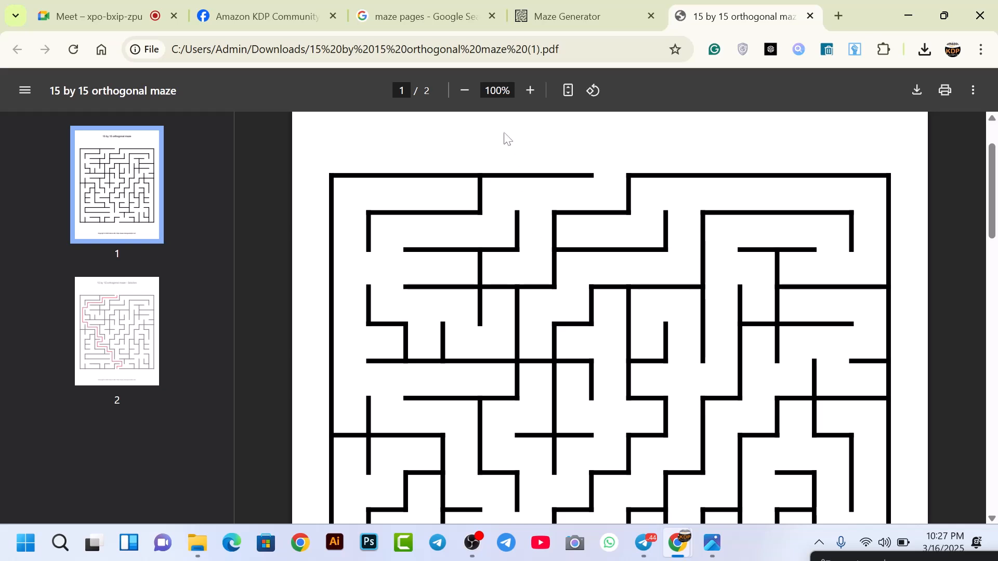
click(464, 91)
click(465, 91)
click(464, 91)
click(464, 91)
click(464, 91)
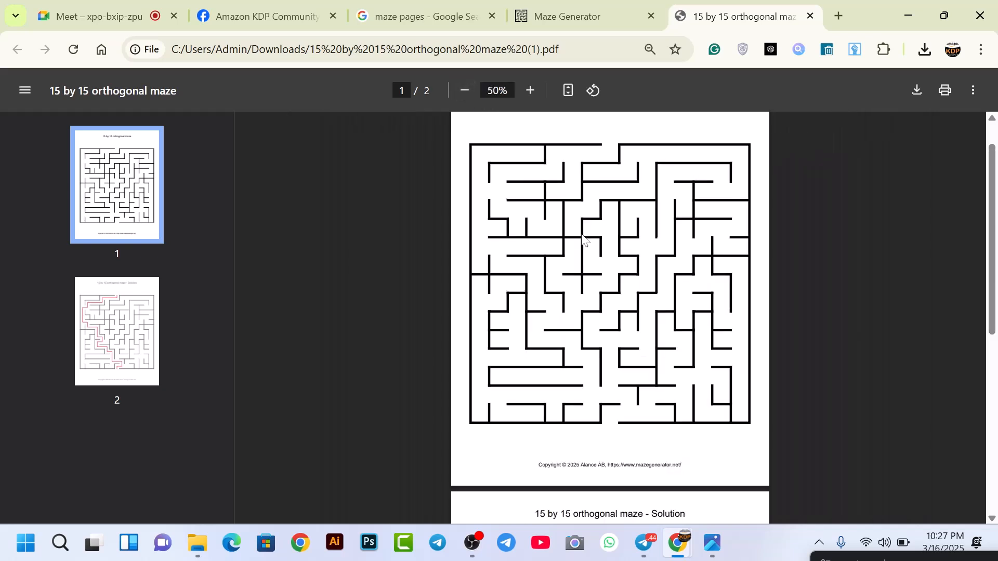
scroll(586, 249, down, 4)
scroll(587, 250, down, 4)
scroll(572, 252, up, 10)
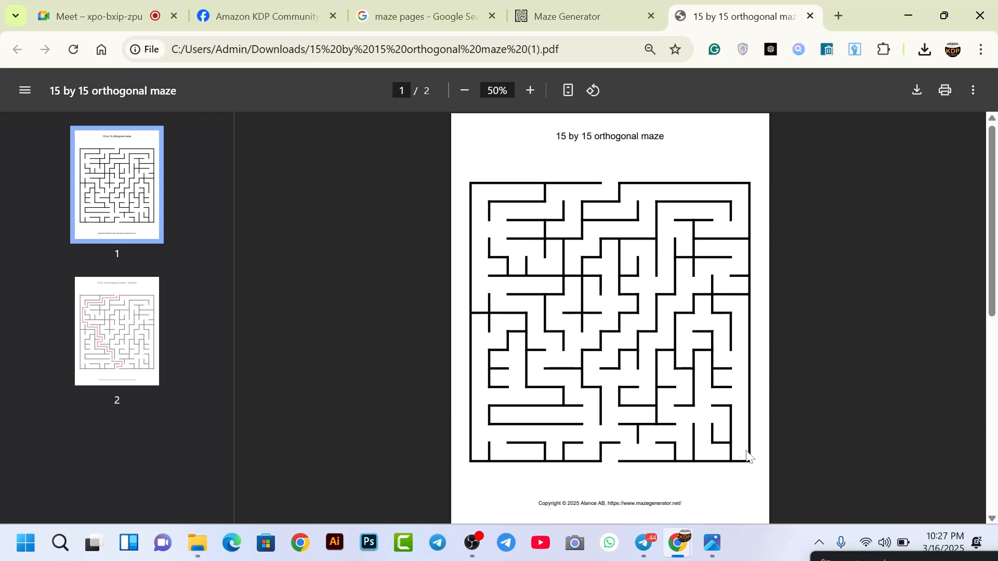
scroll(743, 465, down, 5)
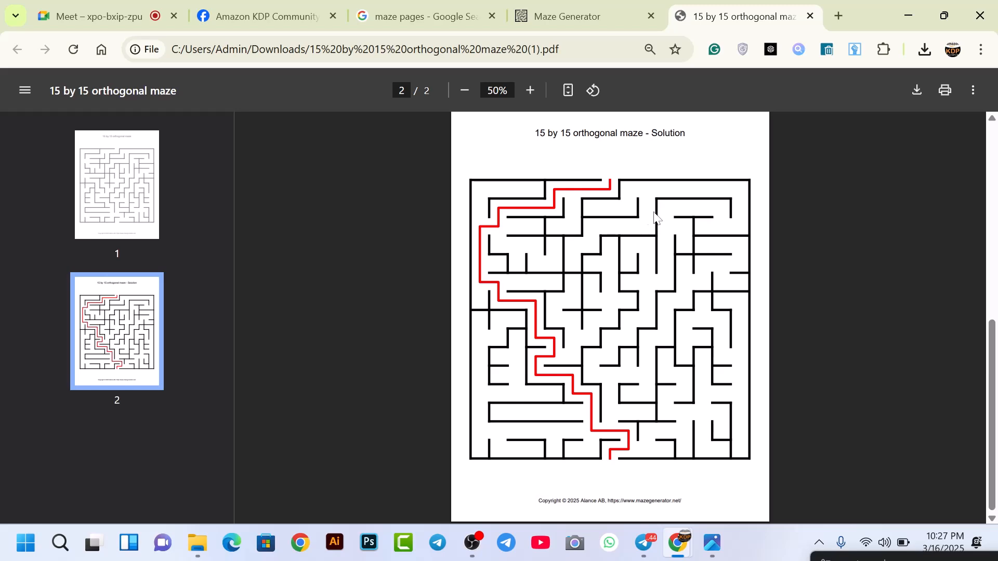
scroll(624, 218, up, 8)
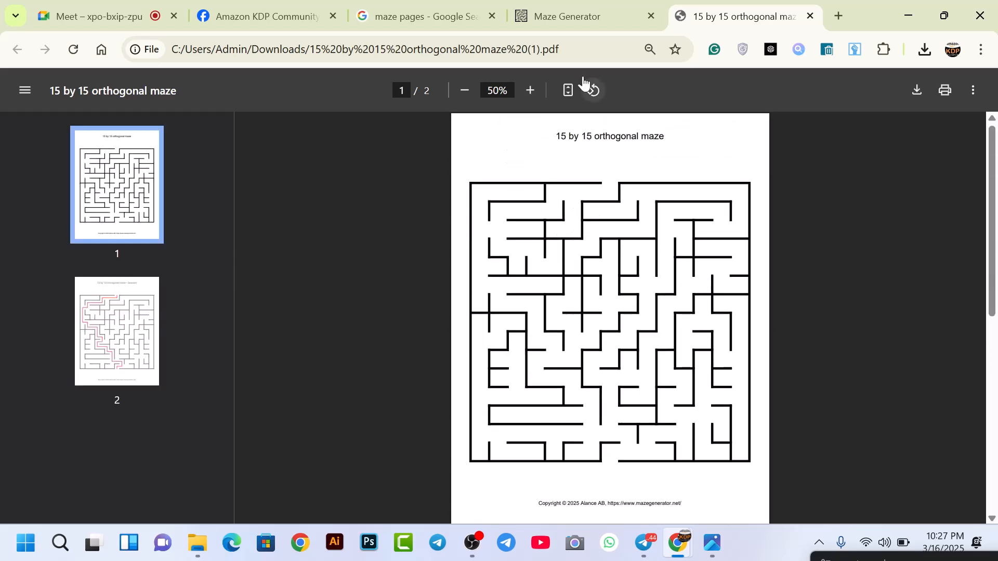
Return to the Maze Generator page and review the available shapes, the settings and the generated rectangular maze
click(567, 16)
scroll(526, 140, up, 2)
click(526, 139)
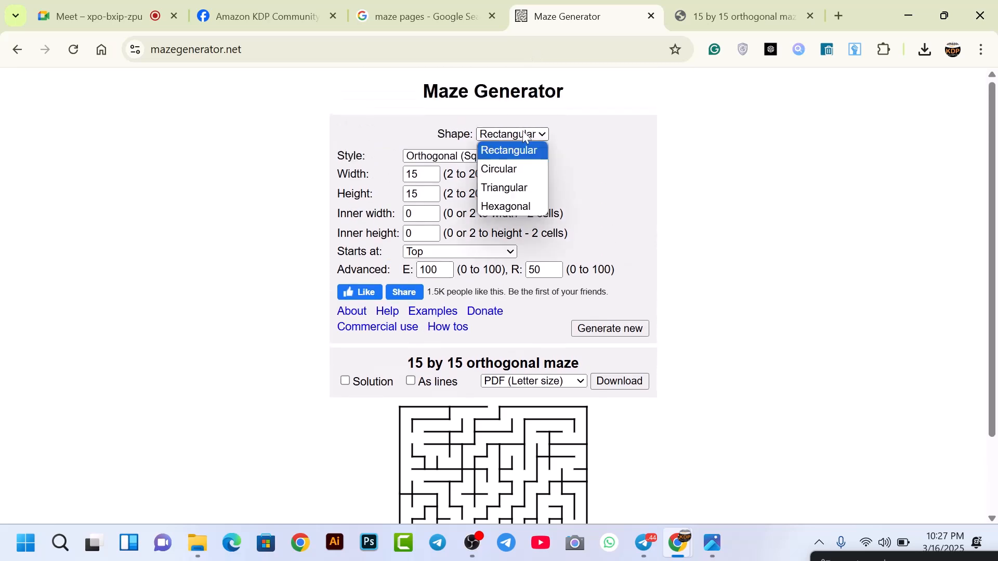
click(587, 142)
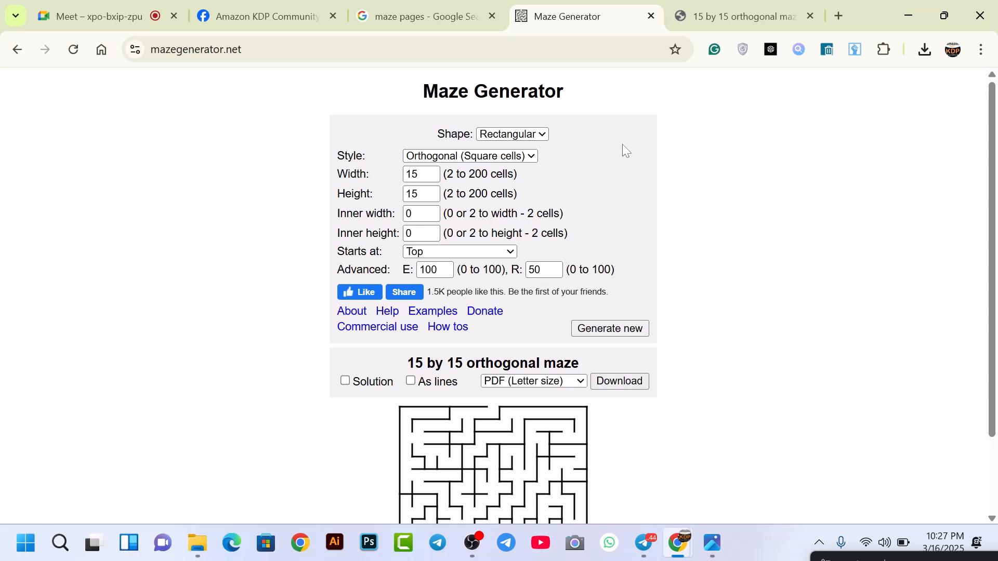
scroll(590, 158, down, 2)
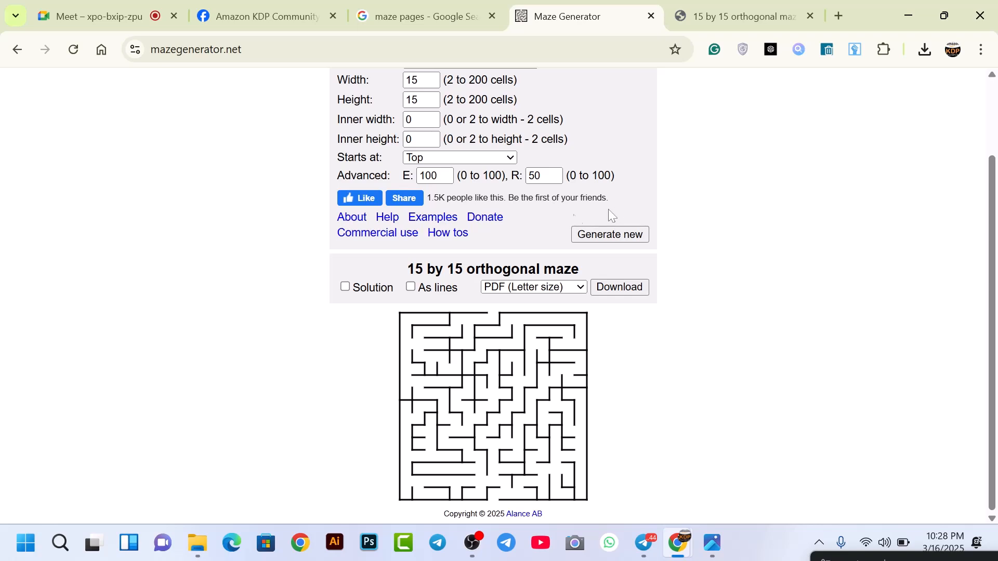
scroll(520, 241, up, 2)
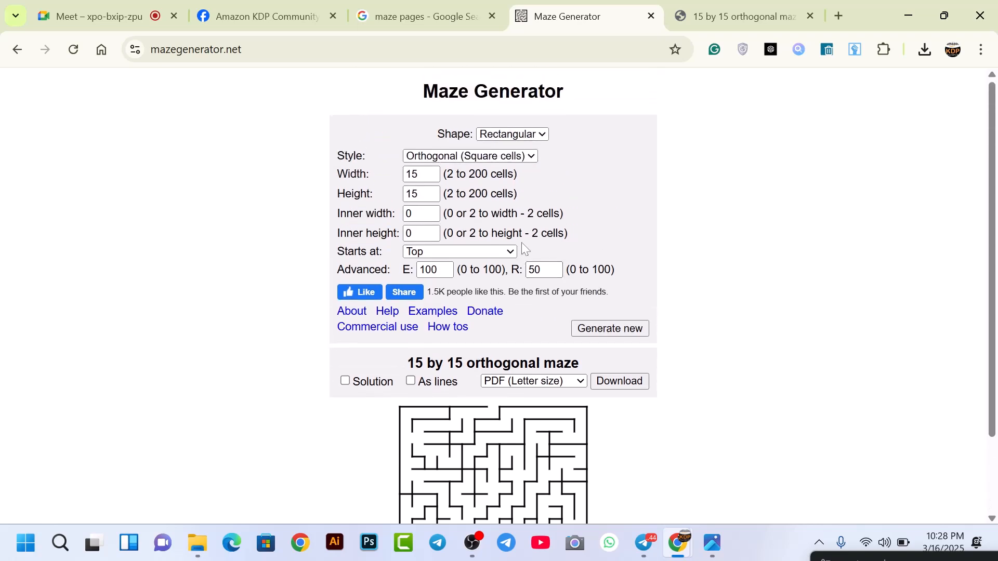
click(504, 136)
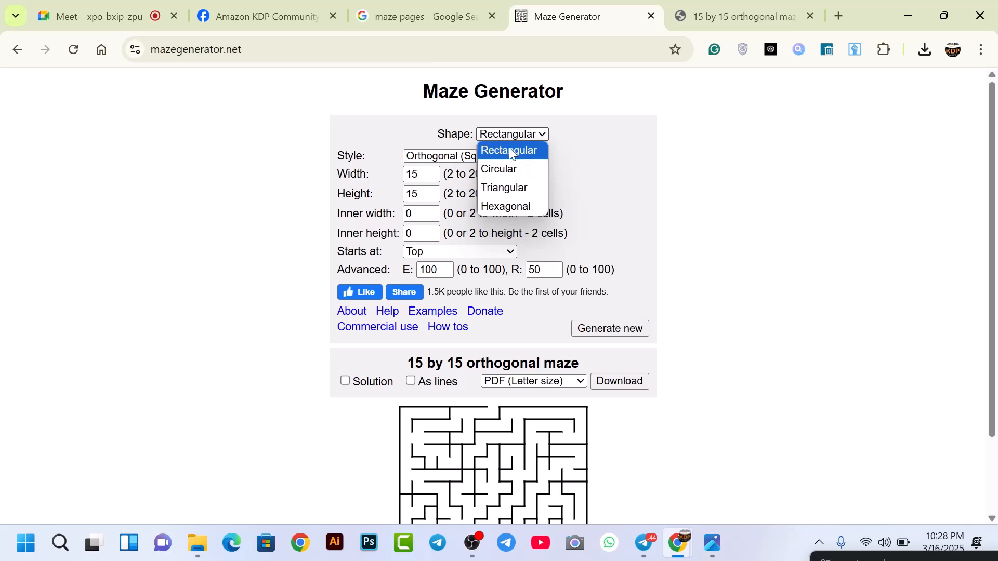
click(535, 139)
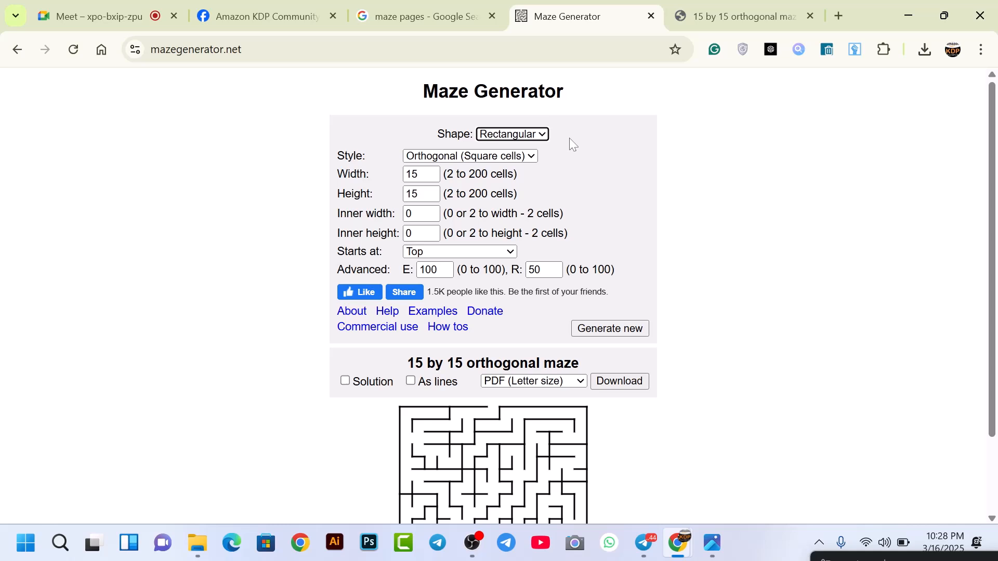
scroll(569, 138, down, 2)
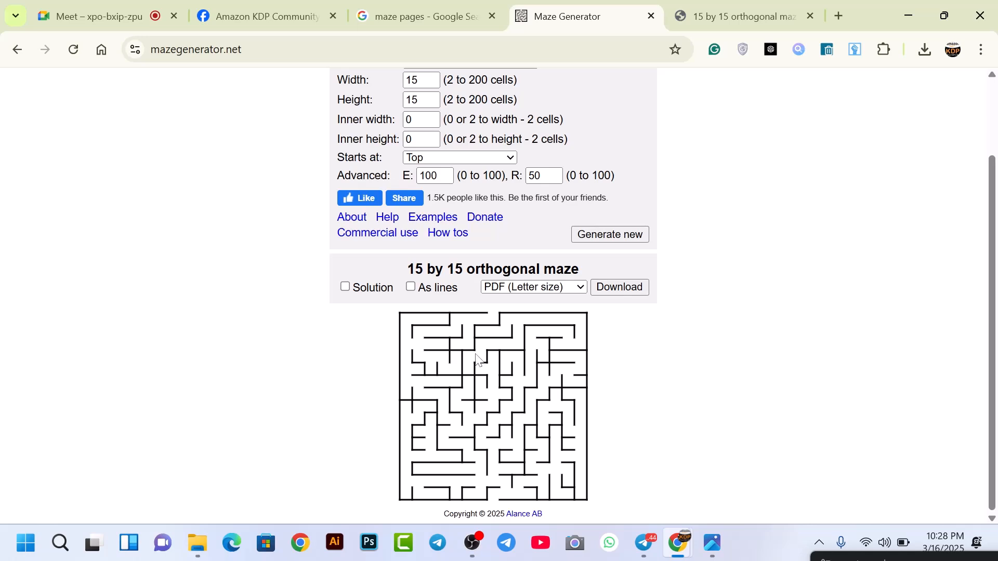
scroll(477, 358, up, 2)
scroll(477, 359, down, 2)
Launch Adobe Illustrator and open the settings for a new document
click(335, 543)
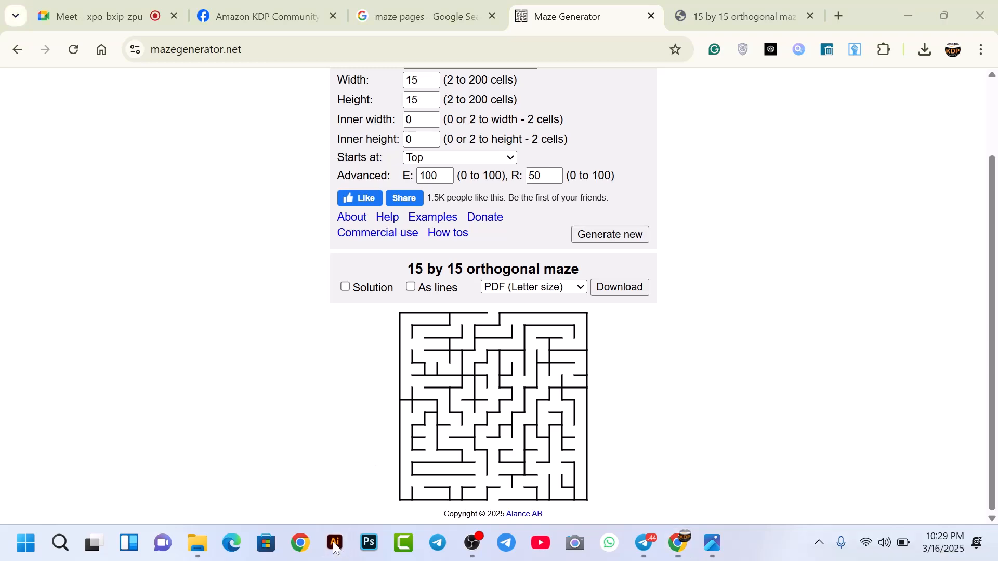
click(908, 16)
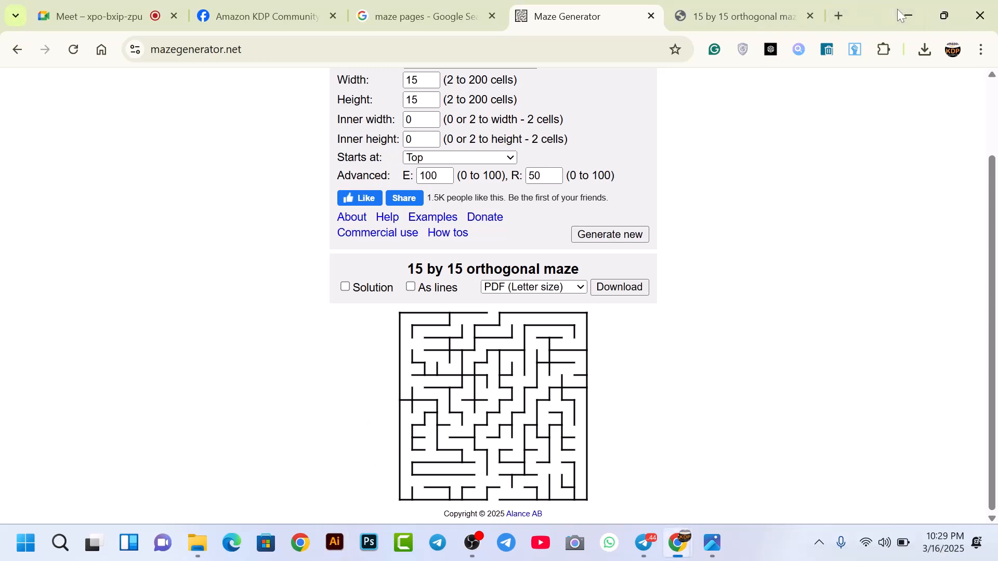
click(904, 15)
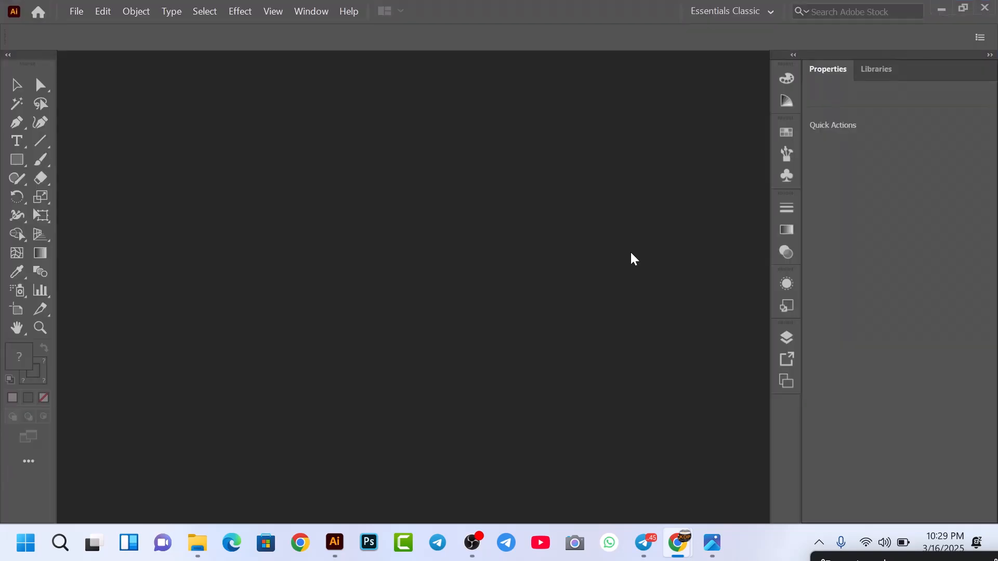
click(78, 15)
click(87, 29)
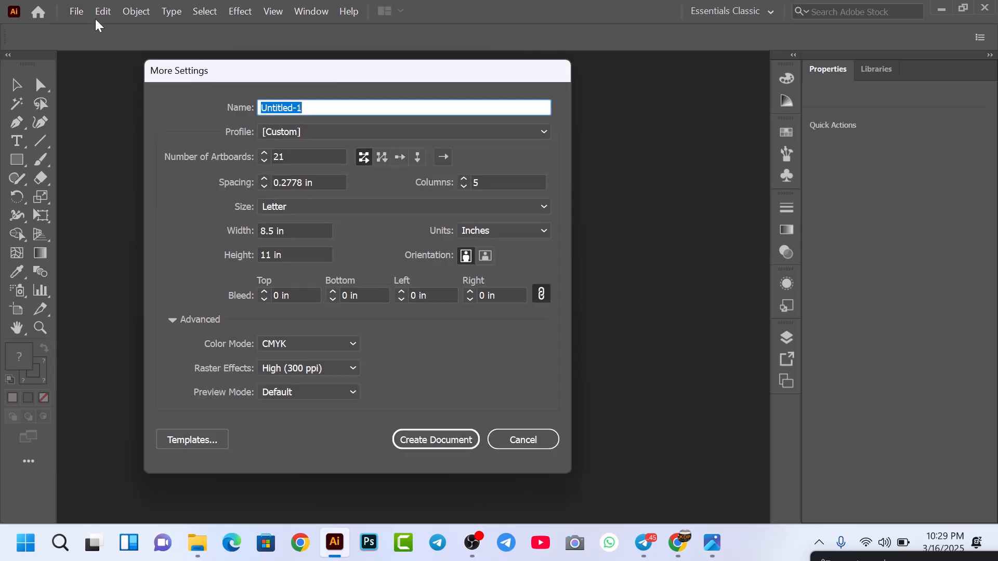
drag(343, 78, 318, 80)
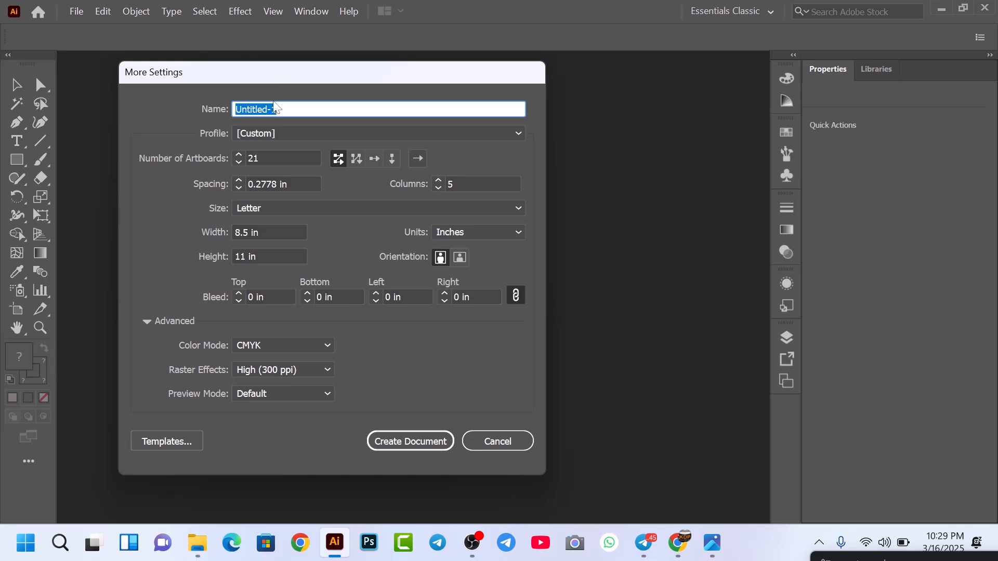
drag(278, 85, 300, 89)
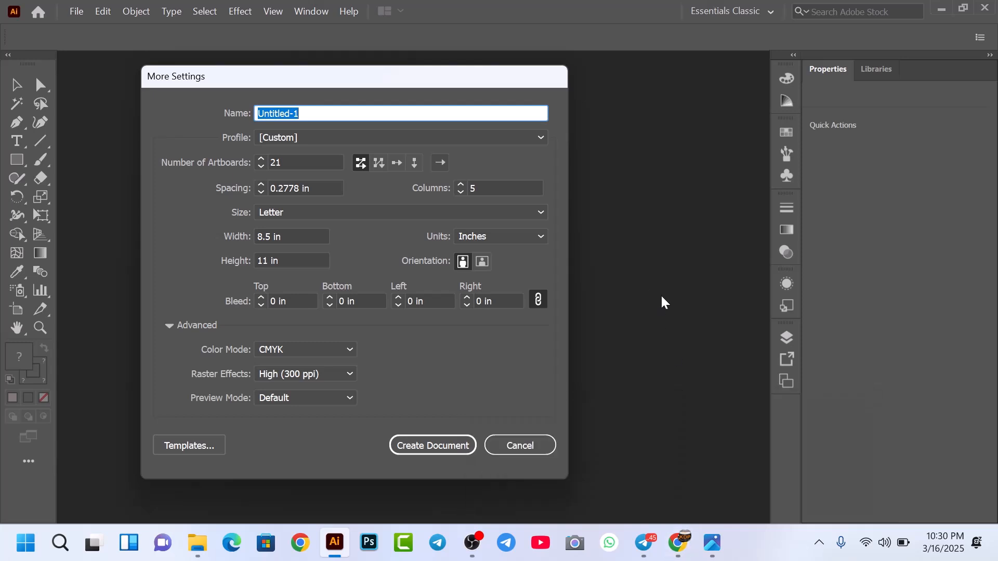
Return to Chrome, open a window with another browser profile and go to amazon.com
click(590, 509)
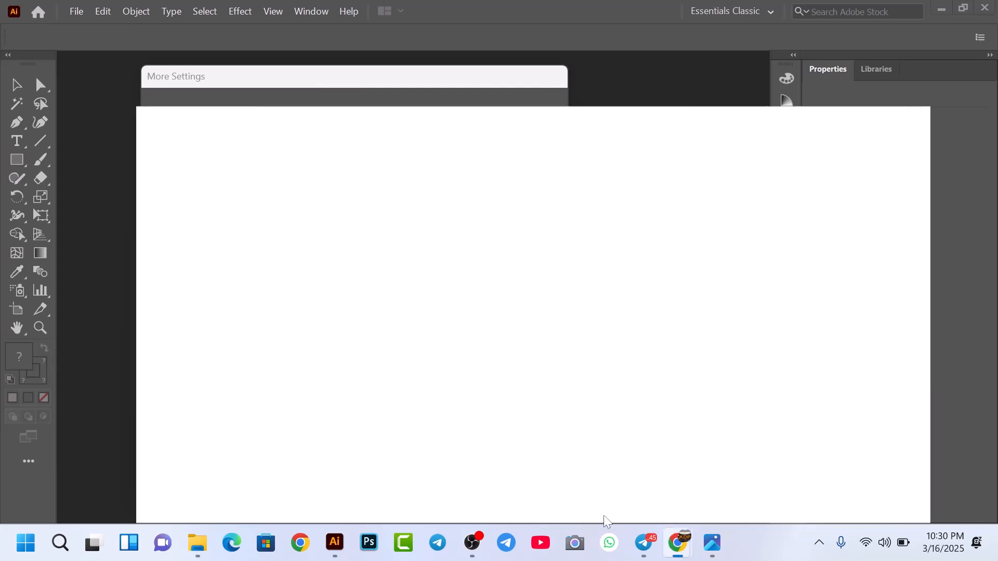
mouse_move(686, 557)
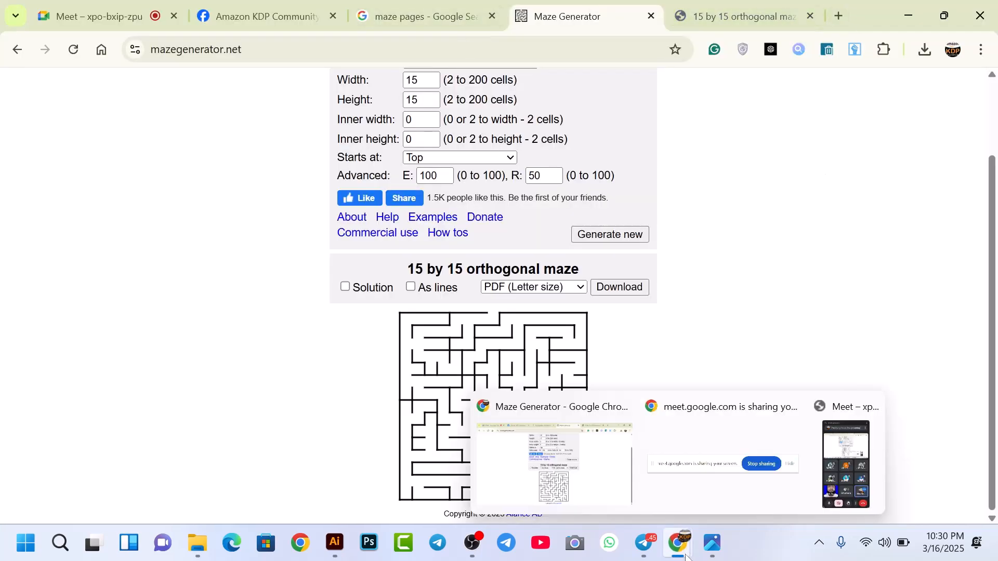
click(961, 52)
scroll(745, 450, down, 2)
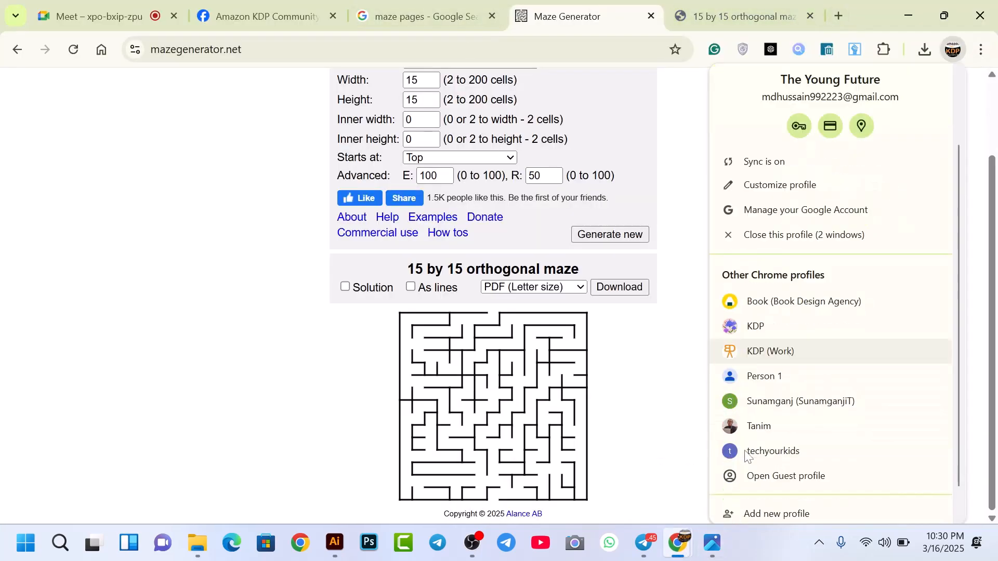
click(775, 426)
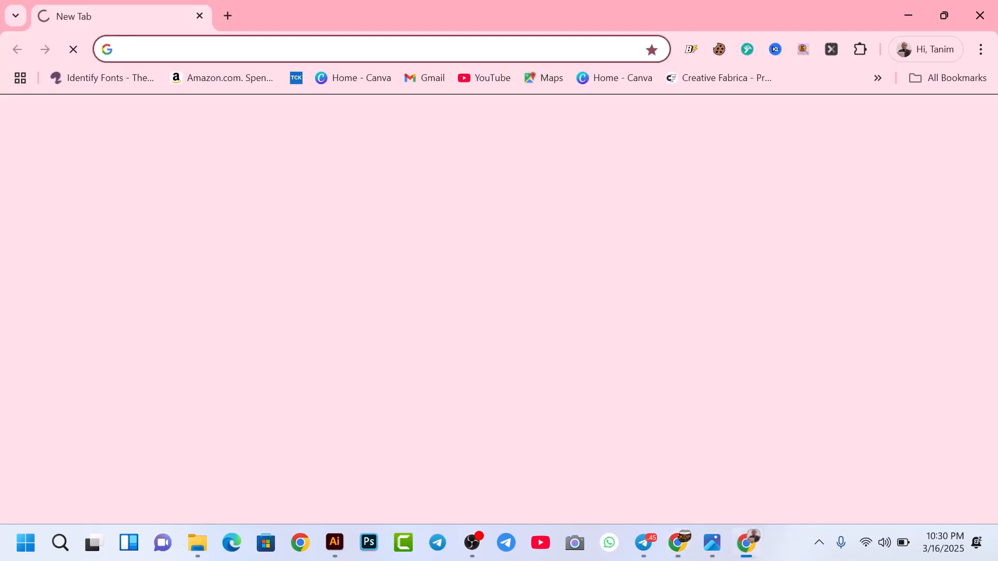
text(ama)
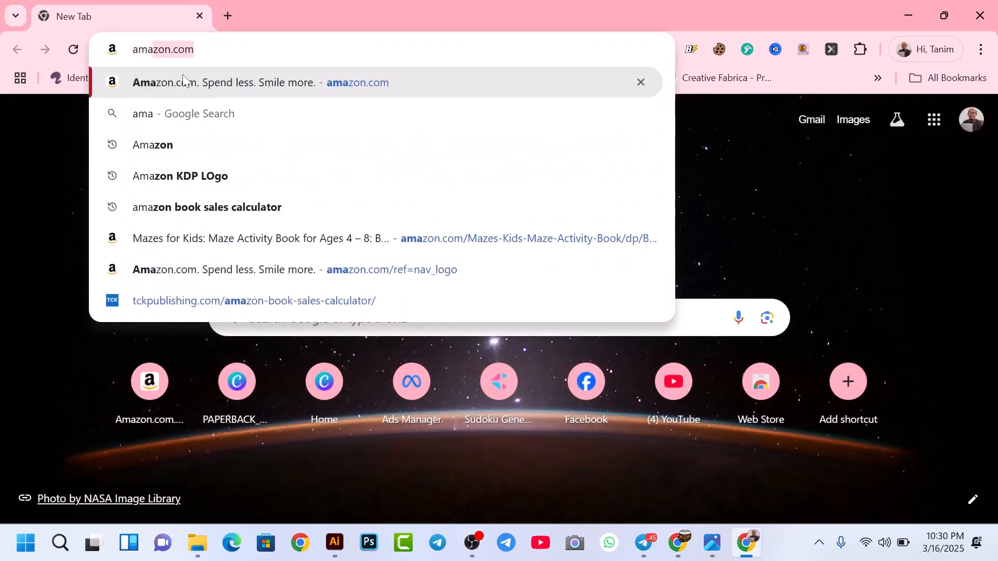
click(183, 79)
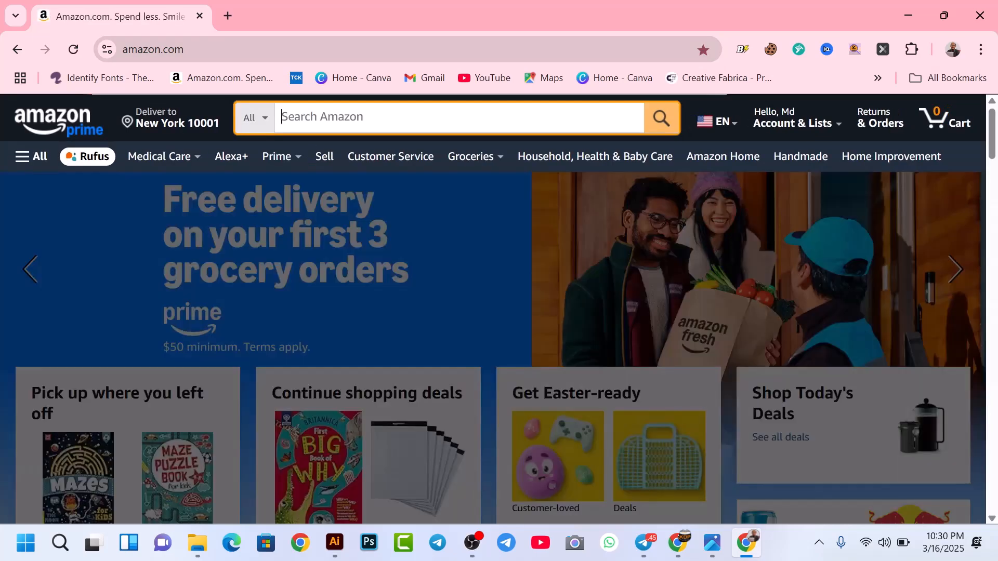
Search Amazon for "maze book" and highlight the number of results
click(301, 120)
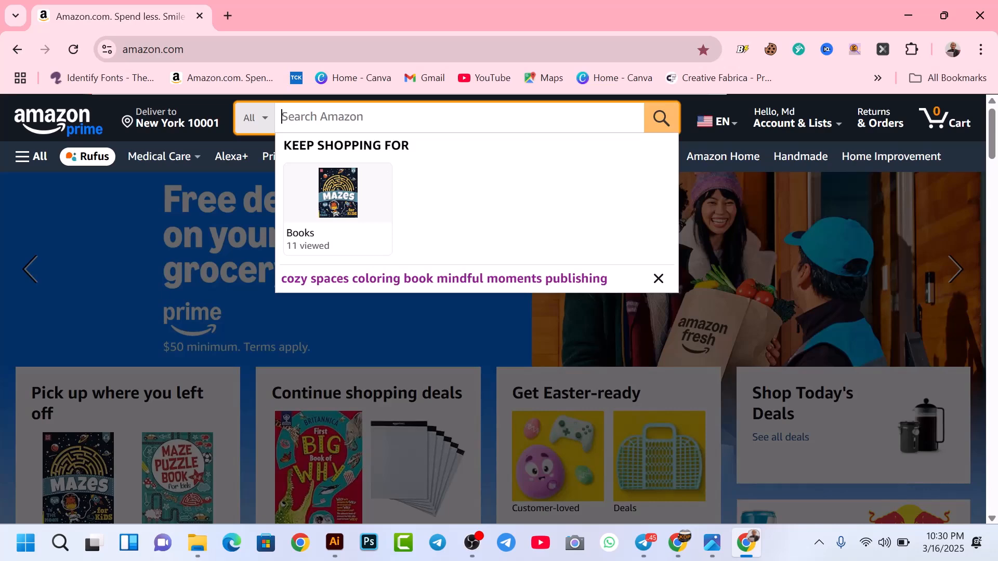
text(maze)
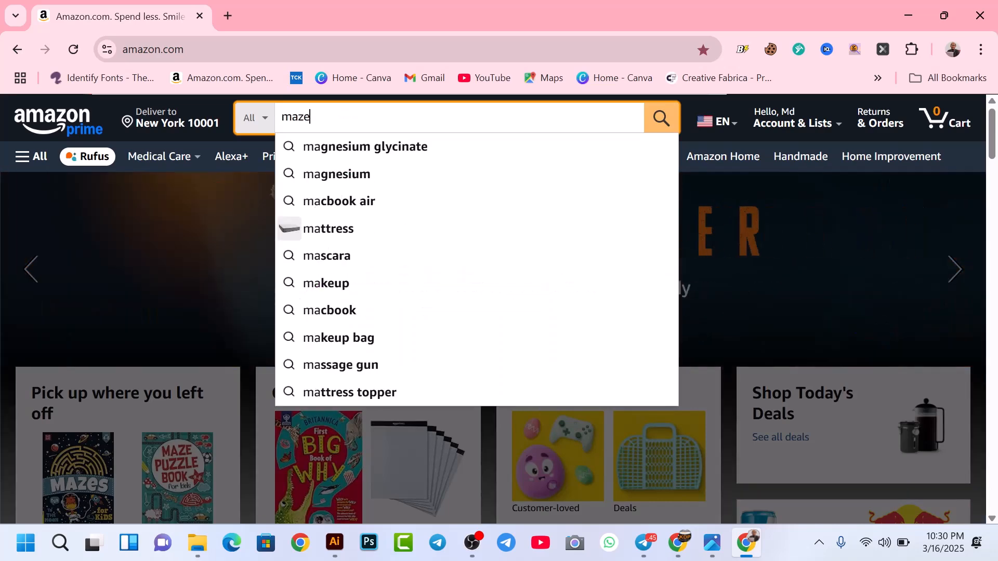
text( book)
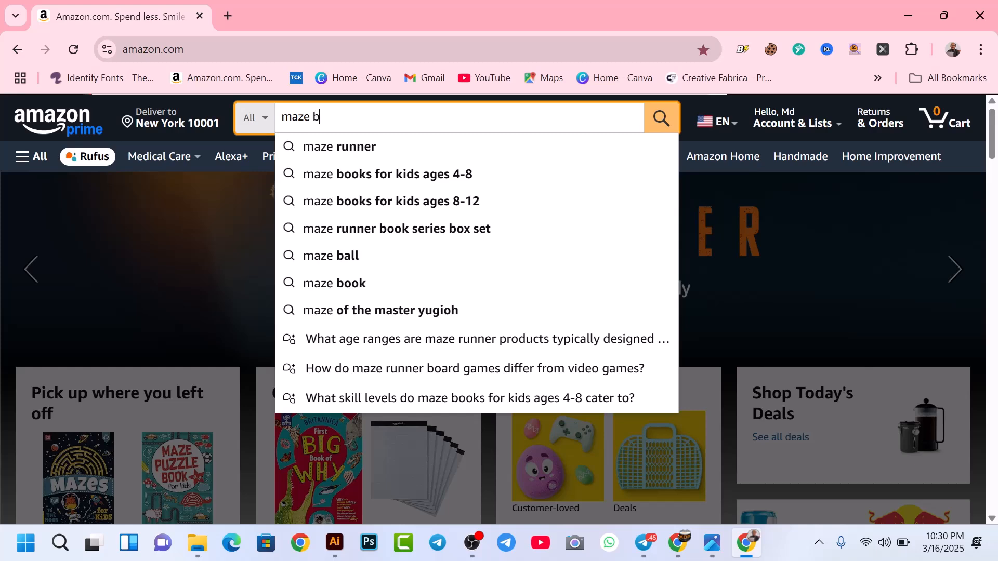
key(Return)
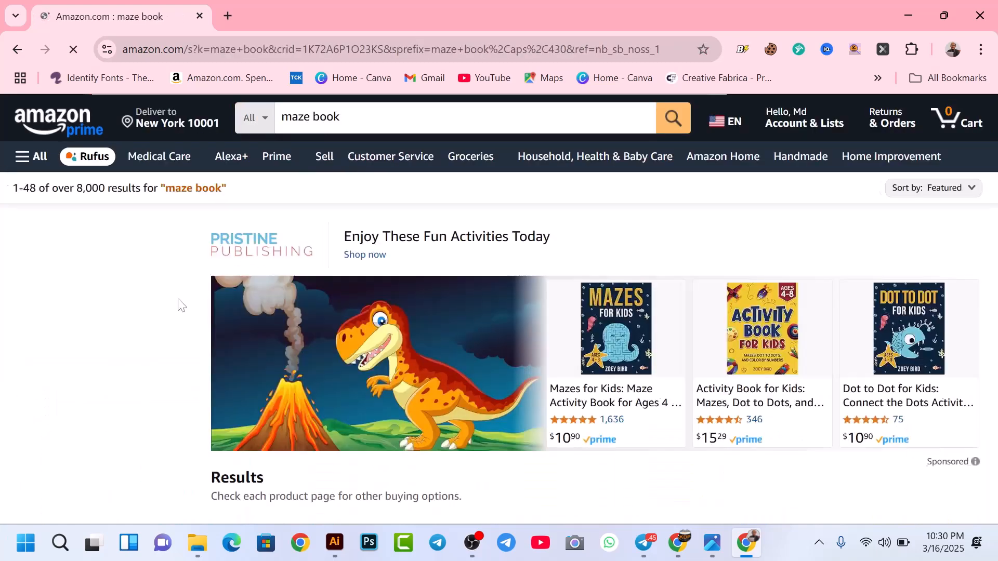
scroll(156, 305, down, 1)
scroll(142, 304, down, 1)
scroll(142, 304, up, 2)
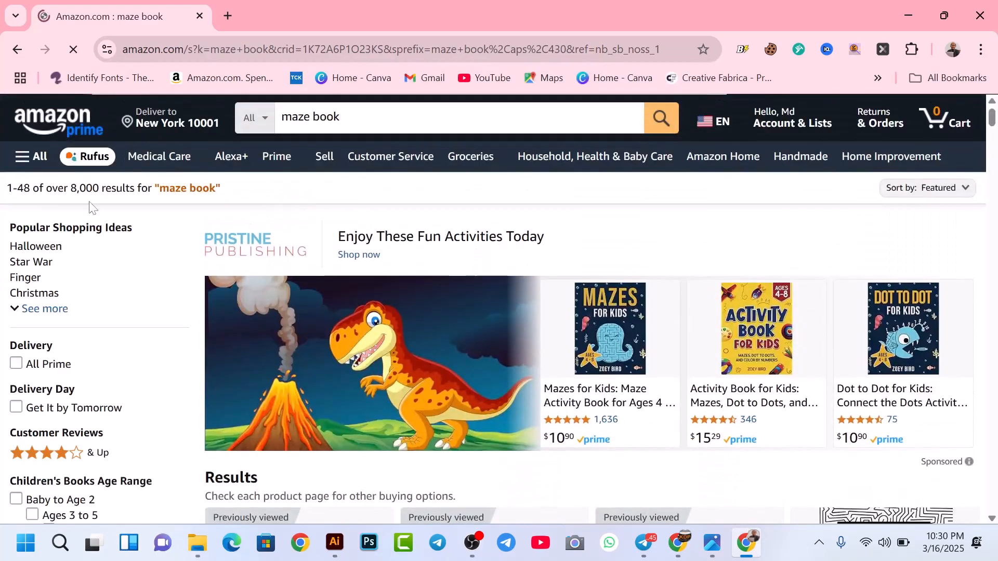
drag(71, 188, 99, 188)
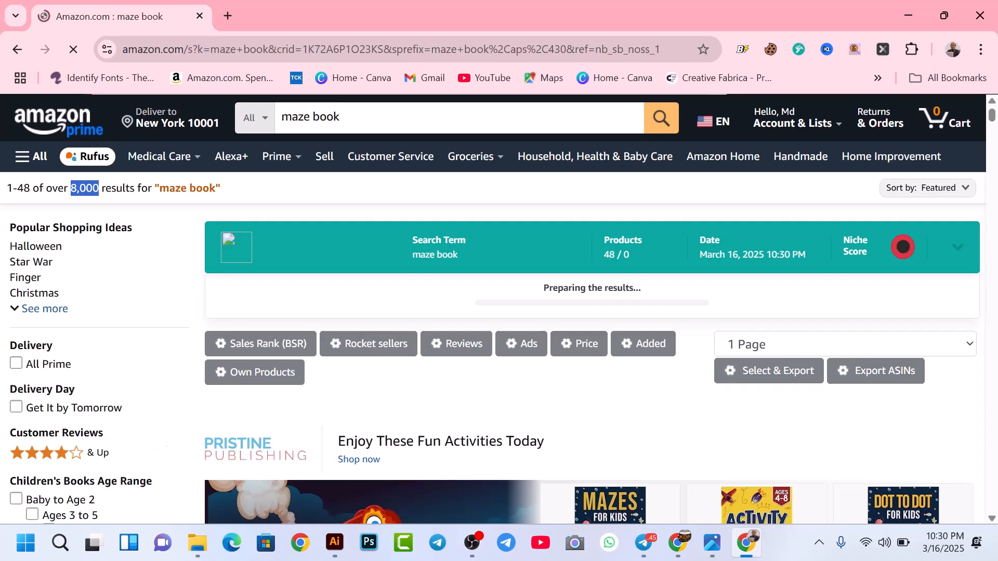
Filter the maze book results to the Paperback format
scroll(67, 428, down, 1)
scroll(68, 428, down, 5)
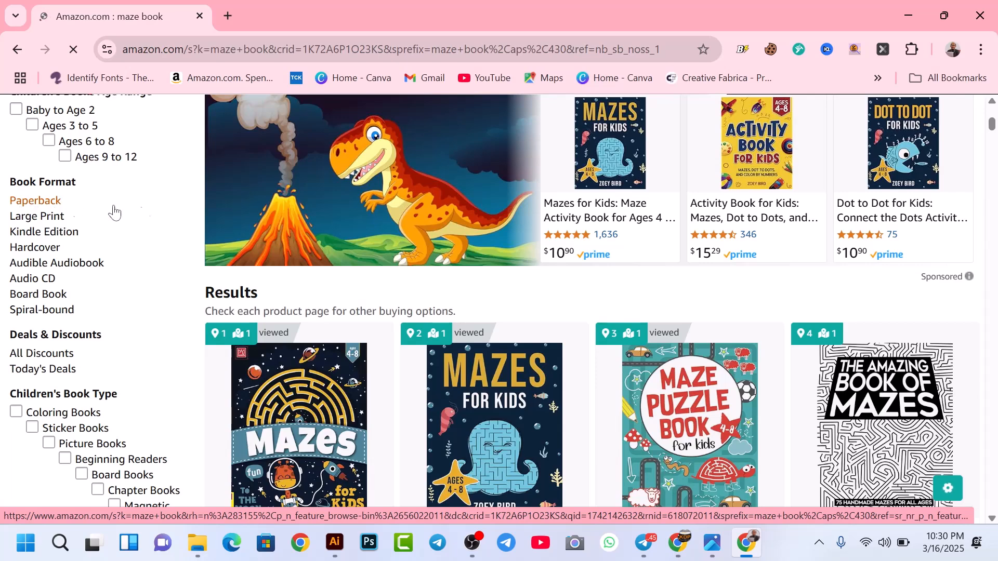
click(39, 204)
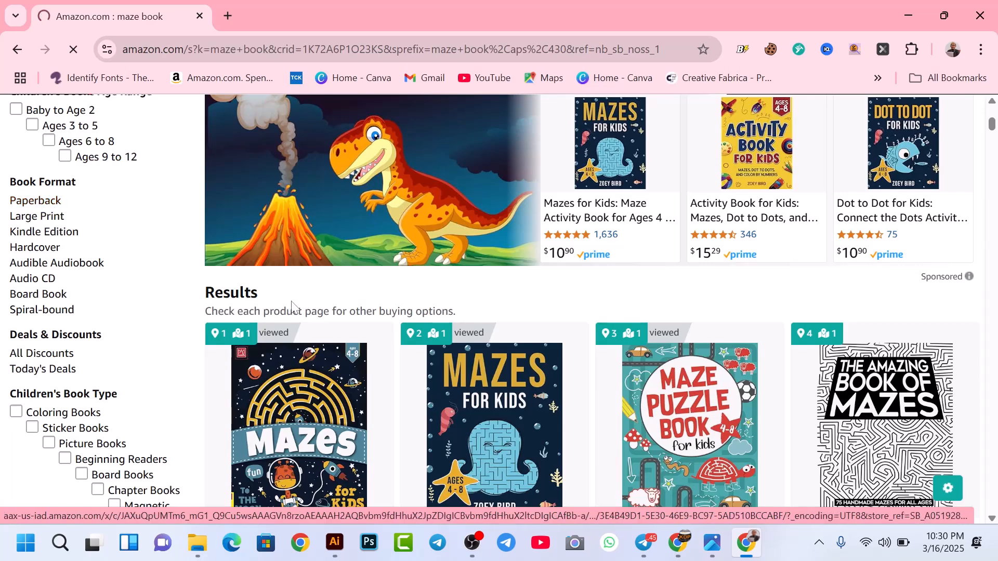
scroll(286, 303, up, 4)
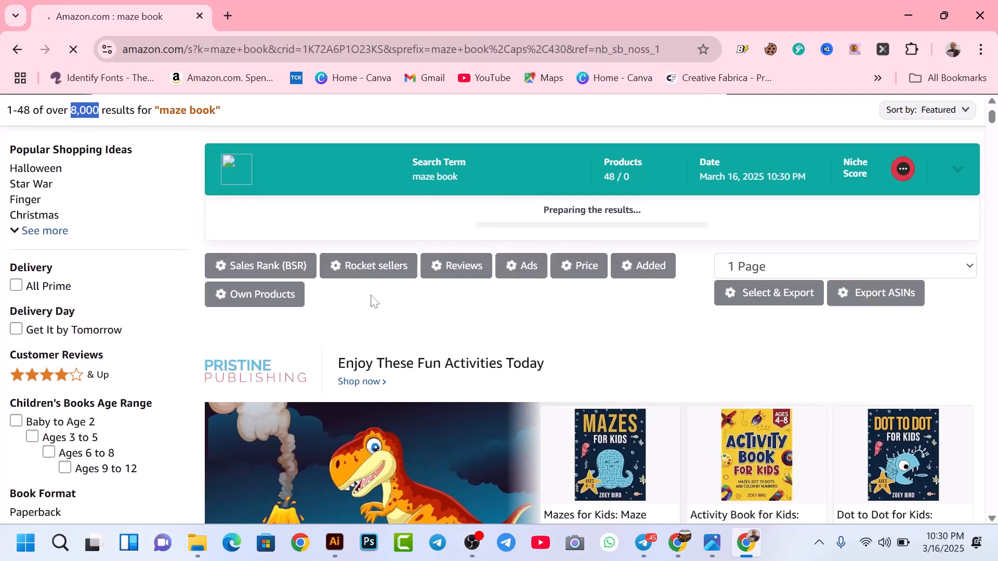
scroll(373, 301, up, 1)
scroll(373, 301, down, 7)
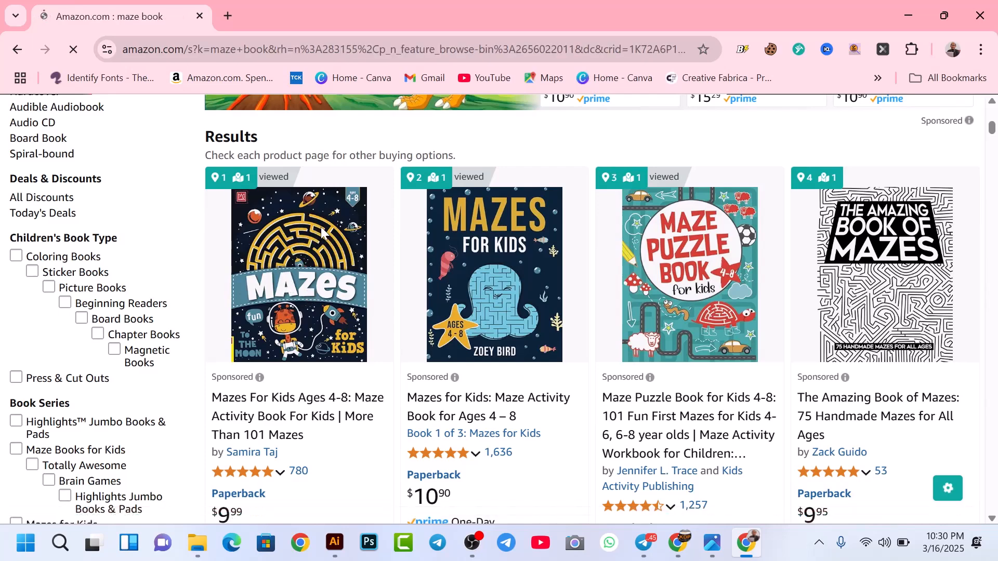
Look through the paperback maze book results and the suggested keyword lists inserted among them
scroll(639, 357, down, 5)
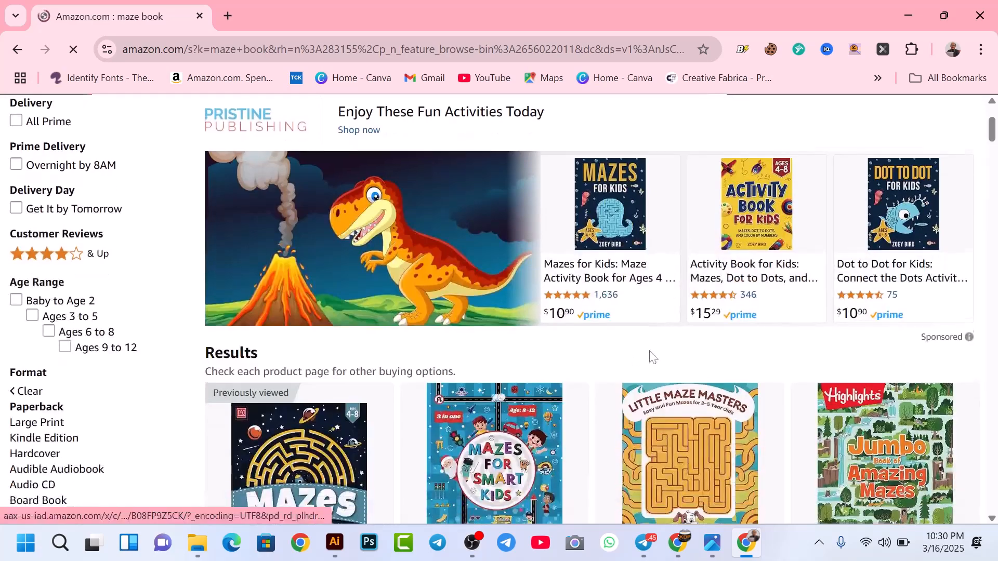
scroll(322, 359, down, 1)
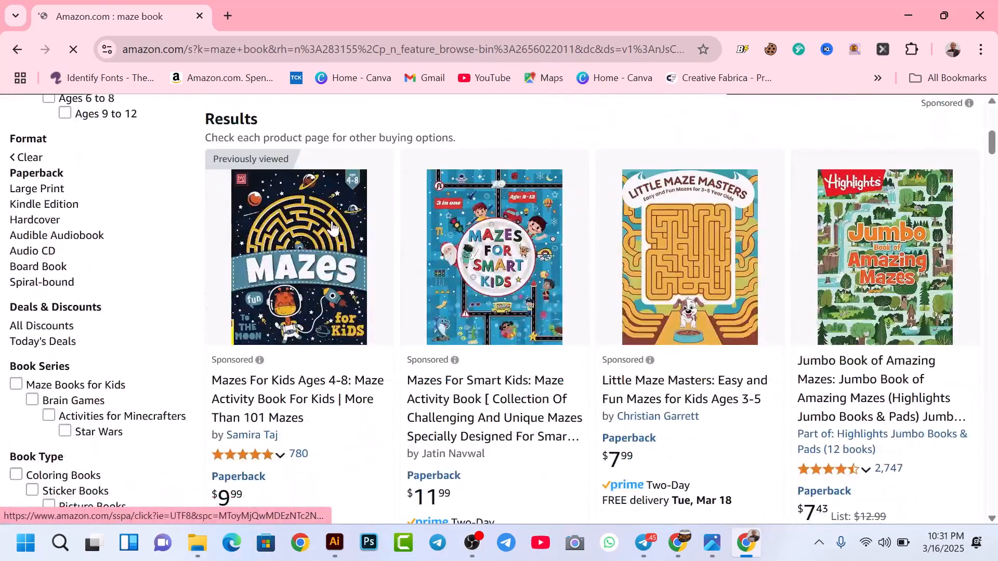
scroll(528, 300, up, 4)
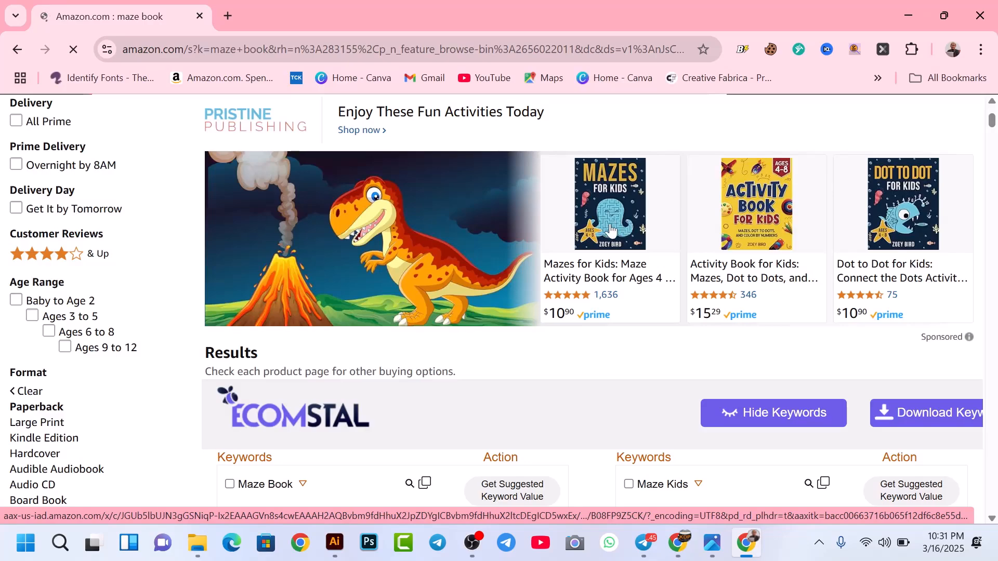
scroll(603, 249, down, 15)
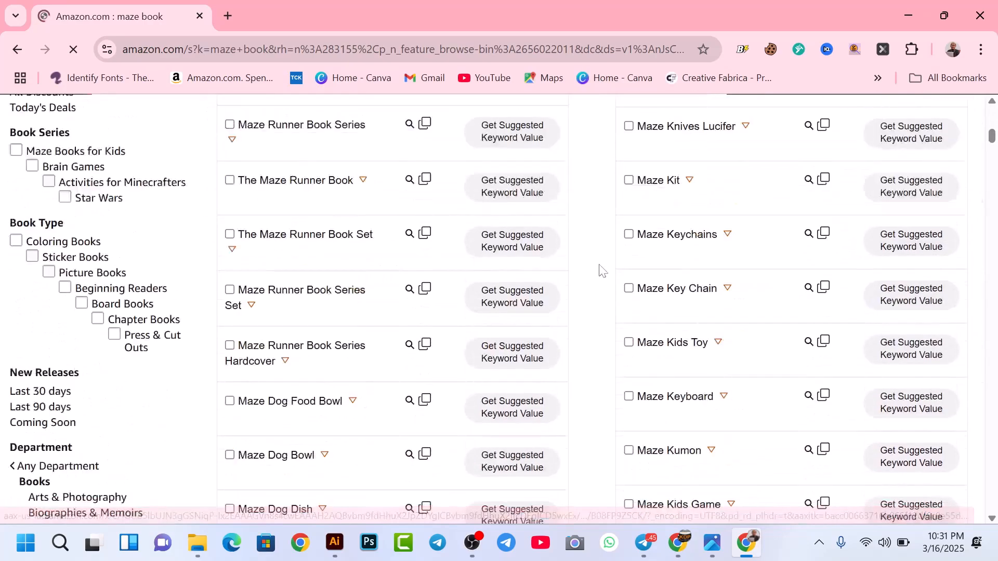
scroll(583, 291, down, 20)
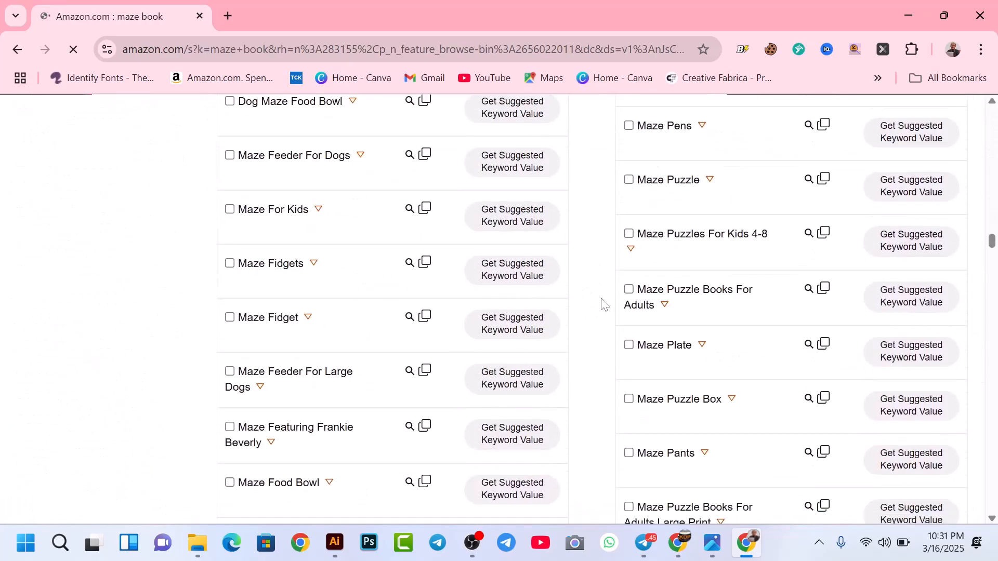
scroll(600, 304, down, 20)
scroll(600, 305, up, 8)
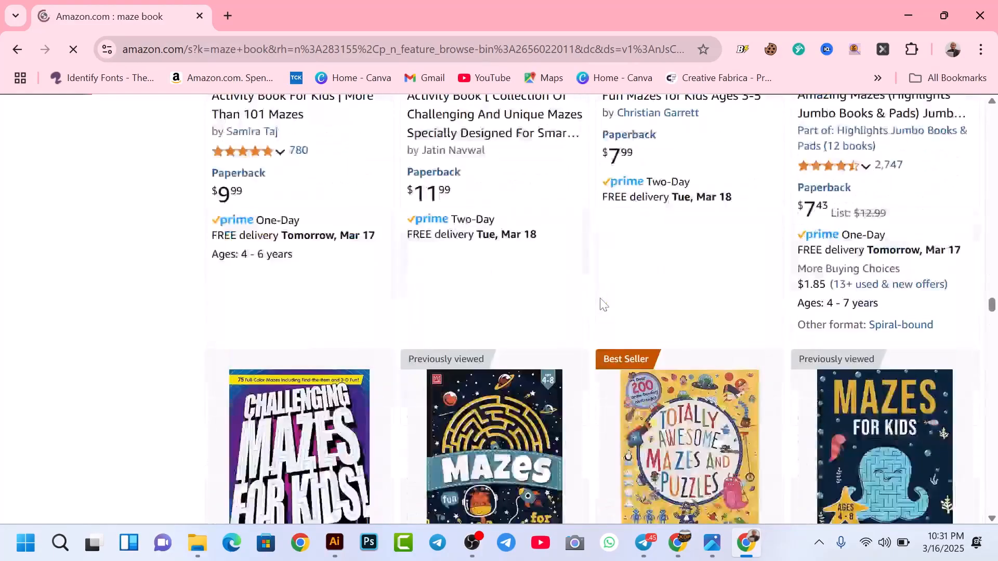
scroll(603, 303, up, 4)
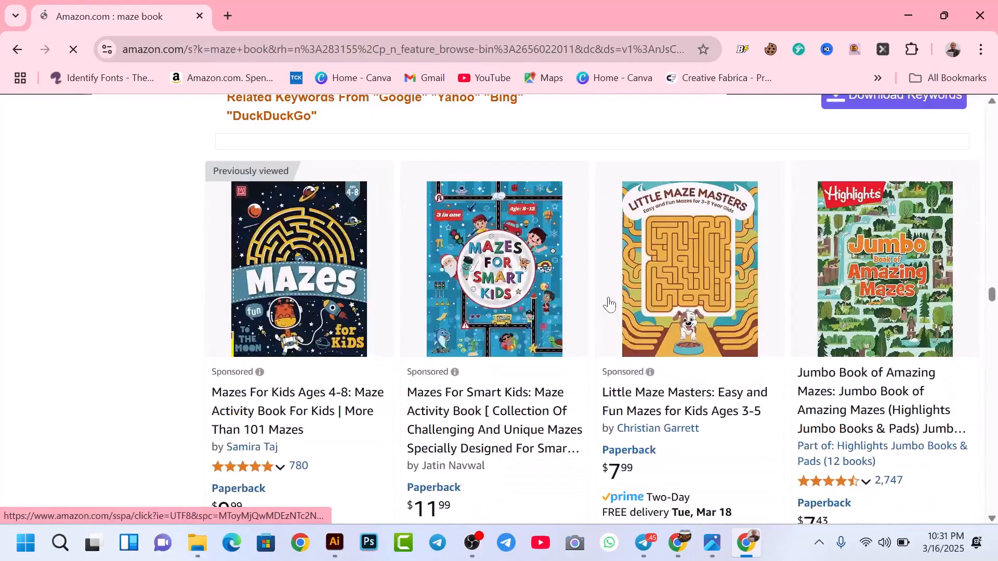
scroll(605, 299, down, 4)
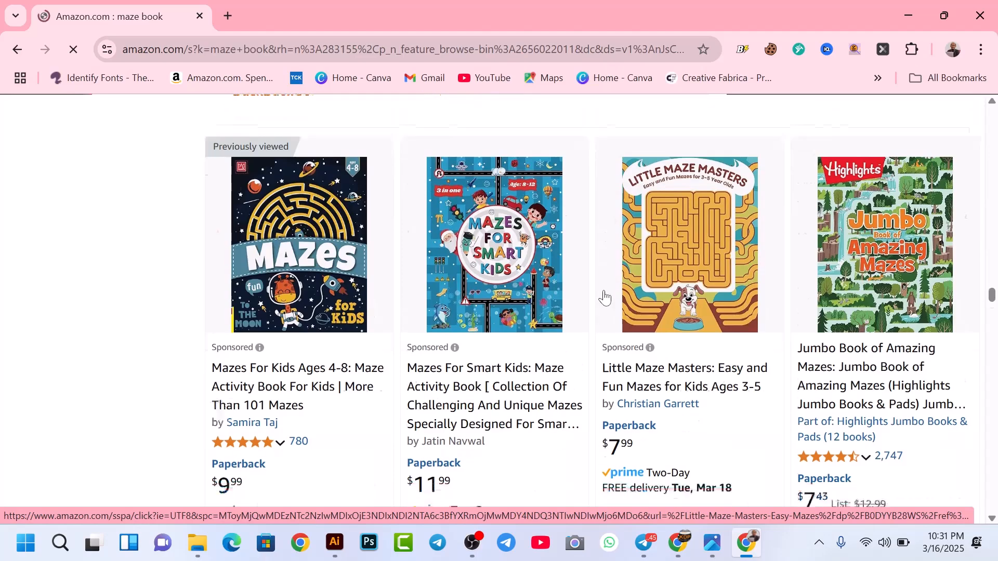
scroll(603, 296, up, 4)
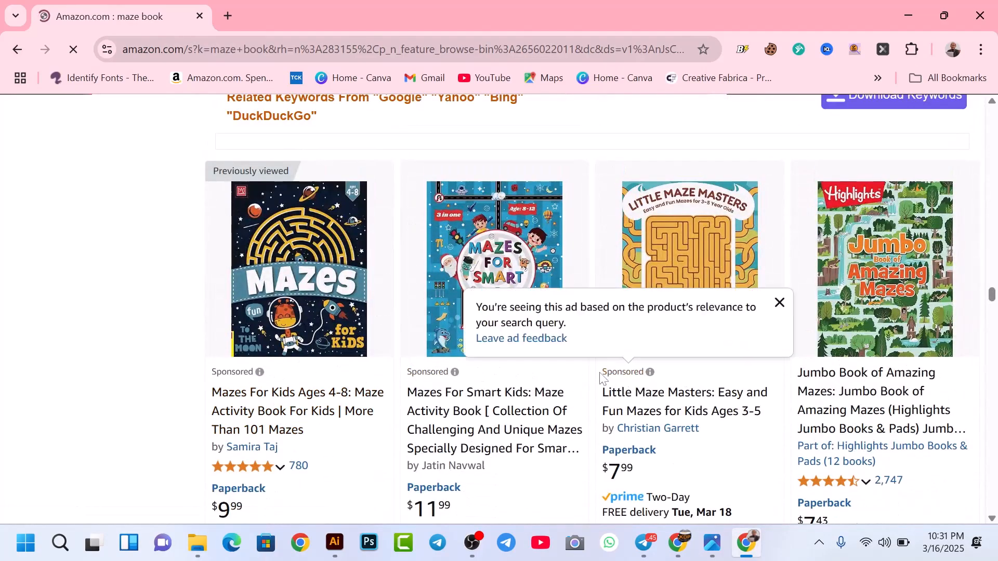
Check the Sponsored labels on the first row of maze books and compare them with the organic listings below
key(Tab)
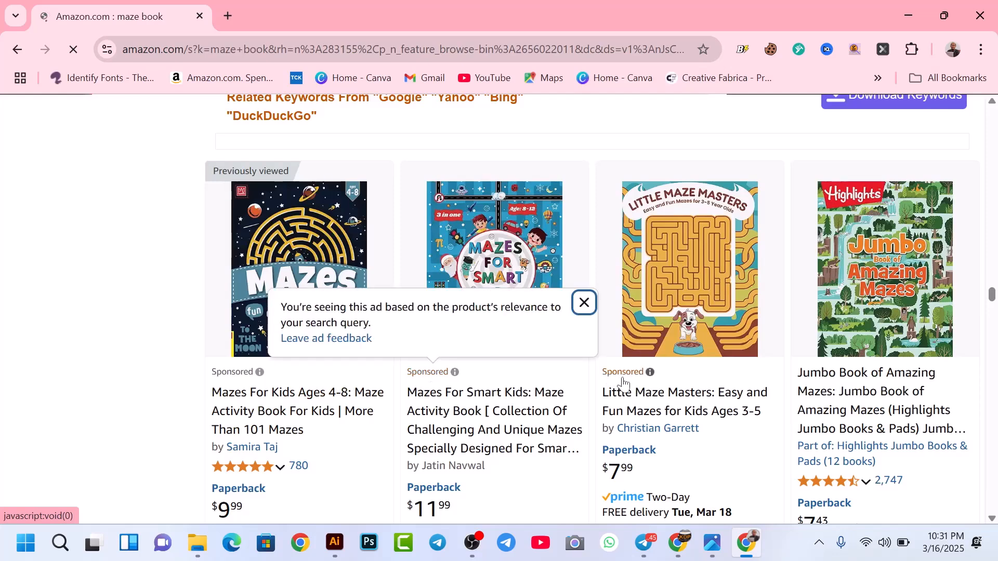
mouse_move(434, 381)
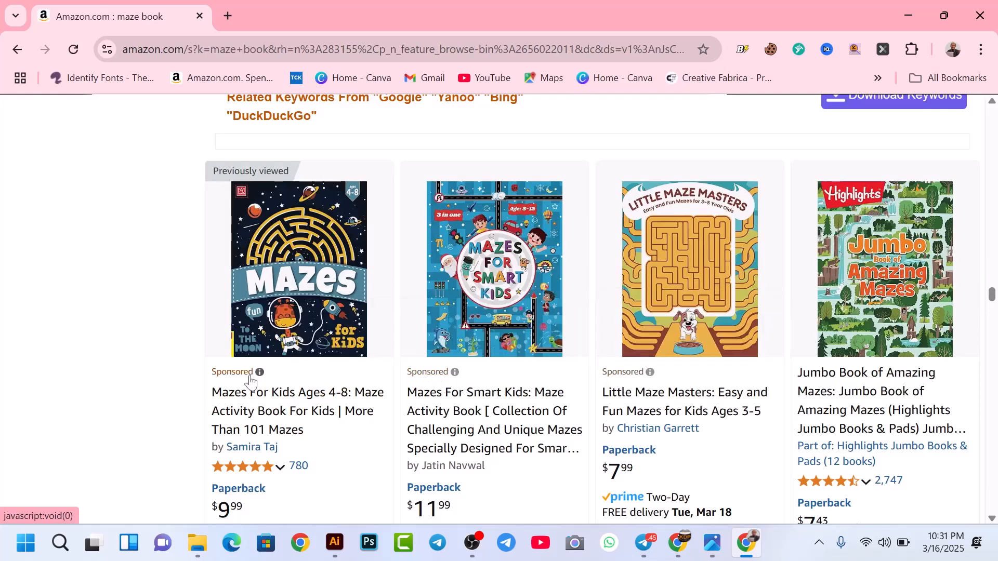
mouse_move(251, 382)
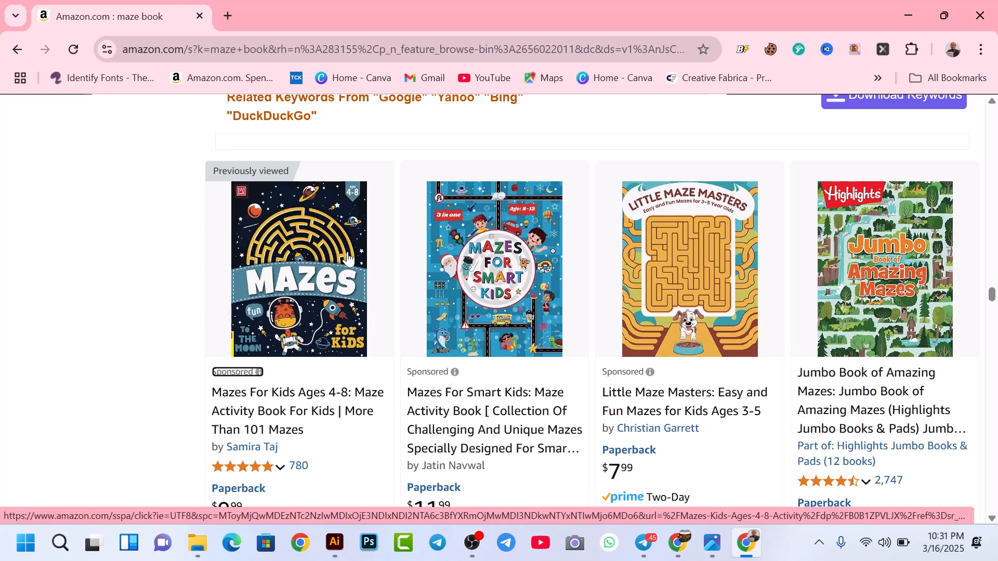
scroll(347, 260, down, 1)
scroll(353, 268, down, 4)
scroll(364, 279, up, 5)
scroll(217, 195, down, 8)
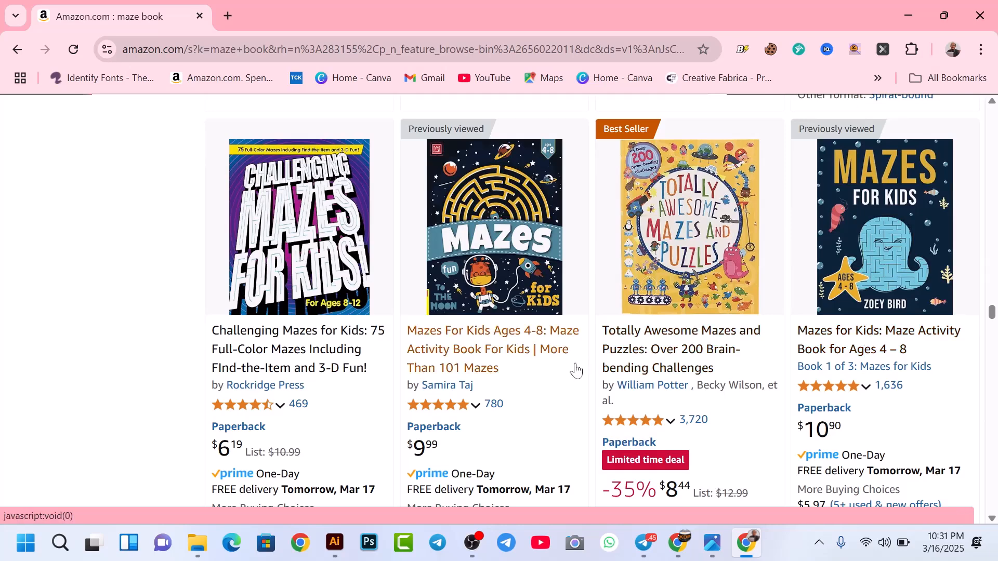
Open the "Mazes For Kids Ages 4-8" and "Mazes for Kids: Maze Activity Book for Ages 4 – 8" listings in separate background tabs
middle_click(493, 339)
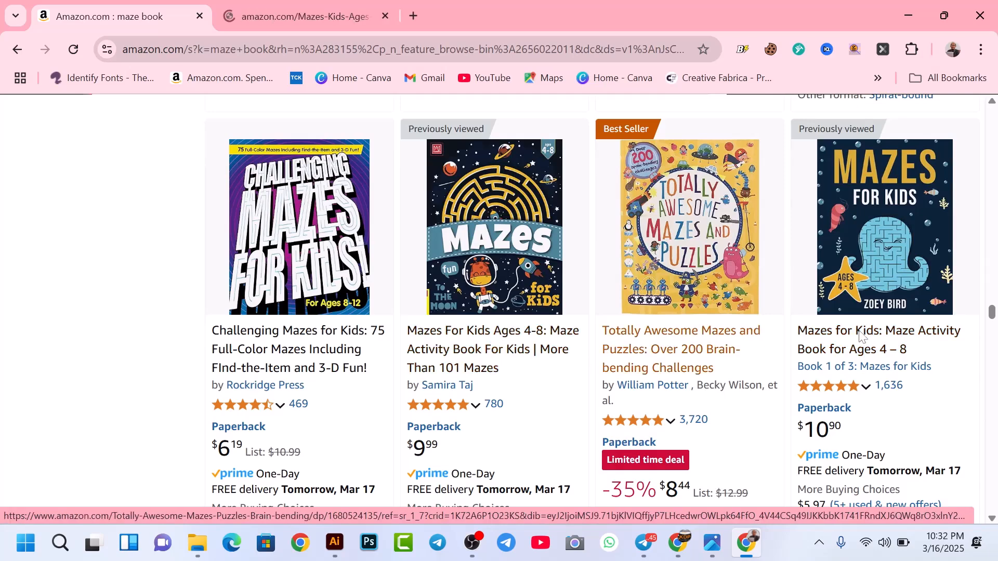
middle_click(884, 341)
scroll(639, 312, down, 10)
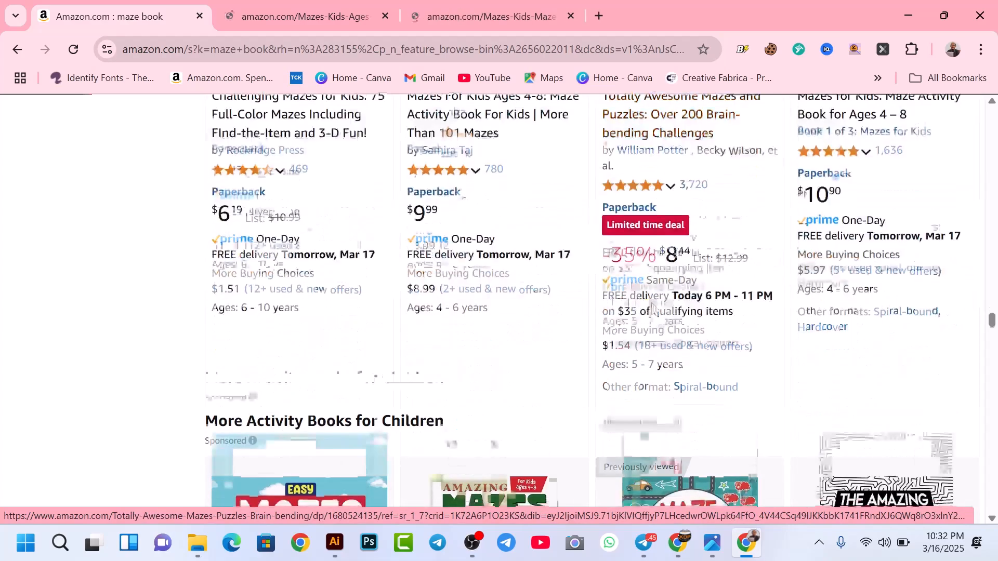
scroll(641, 313, up, 3)
scroll(641, 311, up, 3)
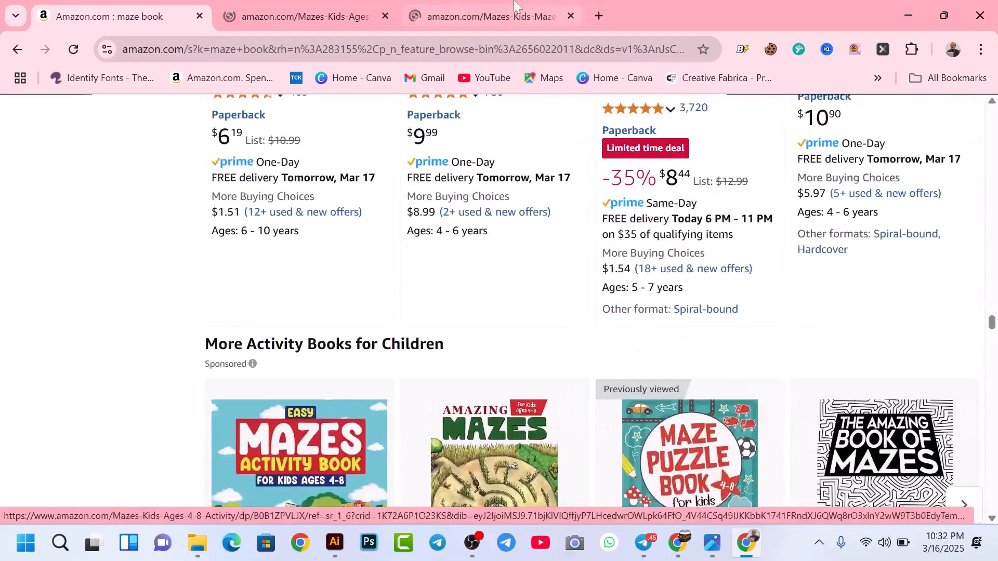
Go to the "Mazes for Kids: Maze Activity Book for Ages 4 – 8" listing and open its book sample
click(484, 16)
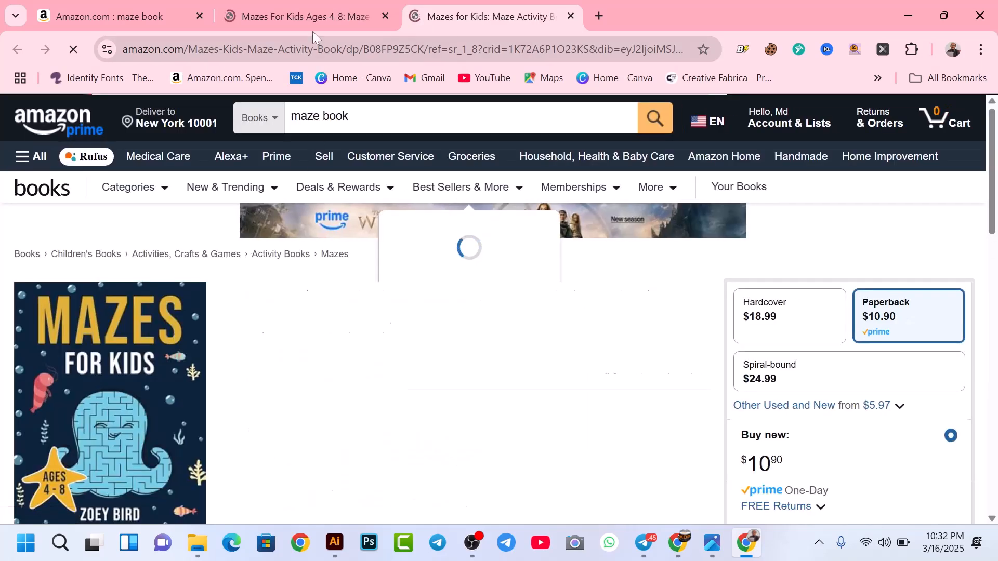
scroll(158, 287, down, 3)
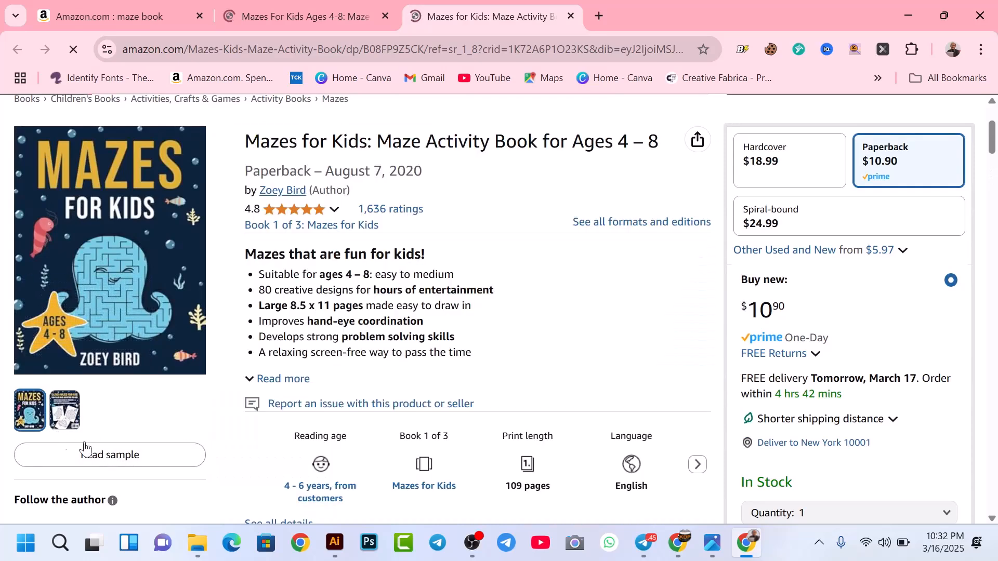
click(96, 455)
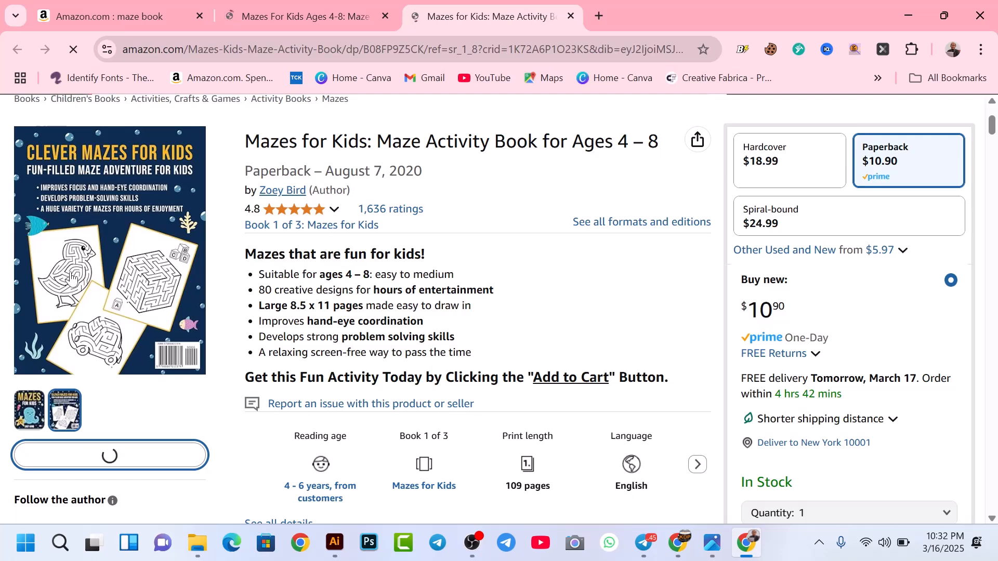
Switch to the "Mazes For Kids Ages 4-8 | More Than 101 Mazes" listing and open its book sample
click(319, 15)
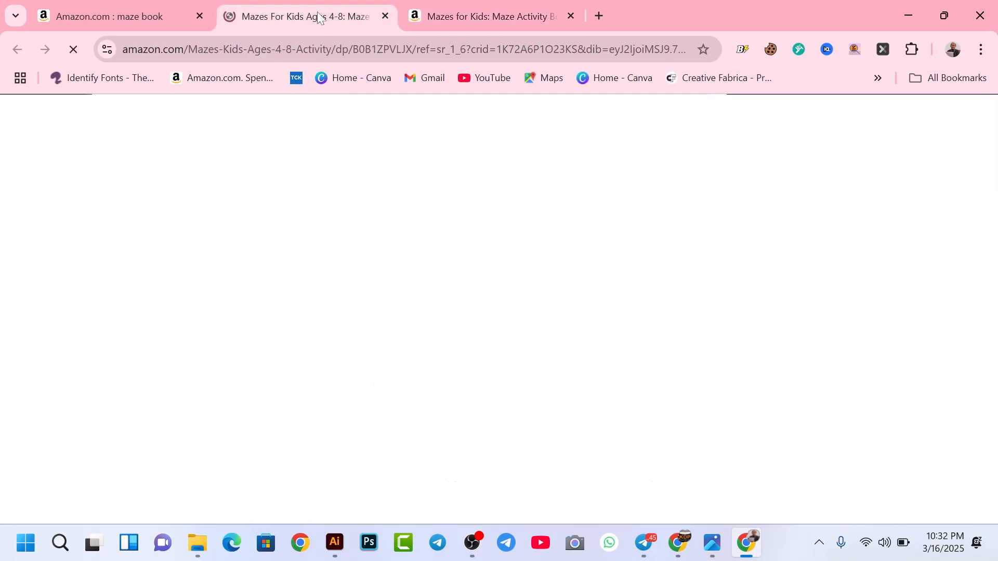
scroll(331, 219, down, 3)
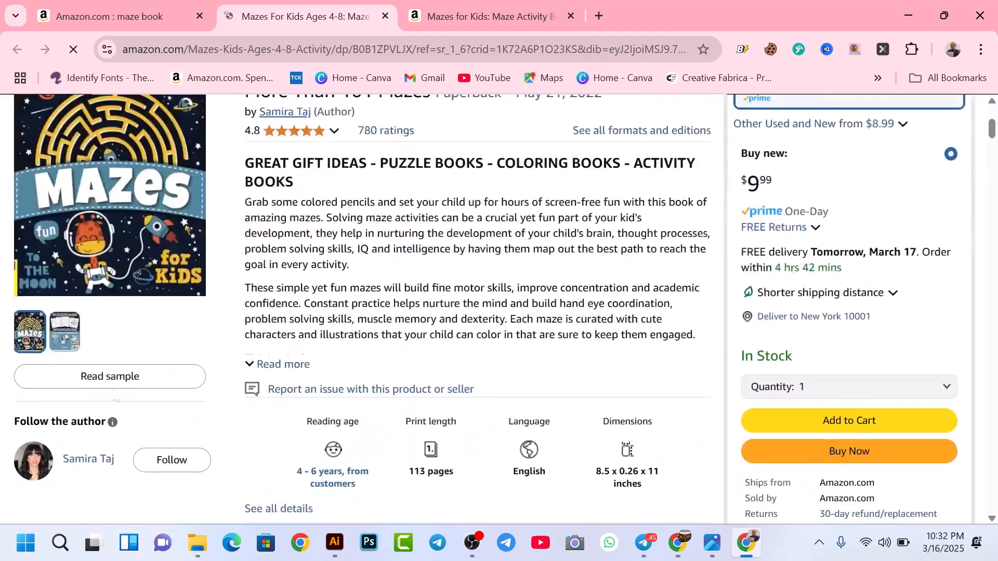
click(125, 384)
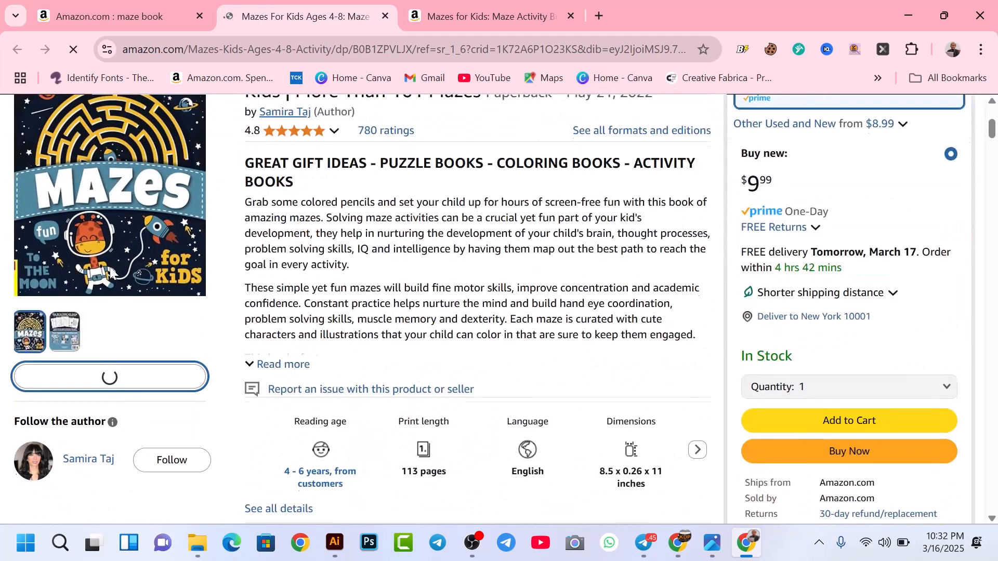
scroll(109, 266, up, 1)
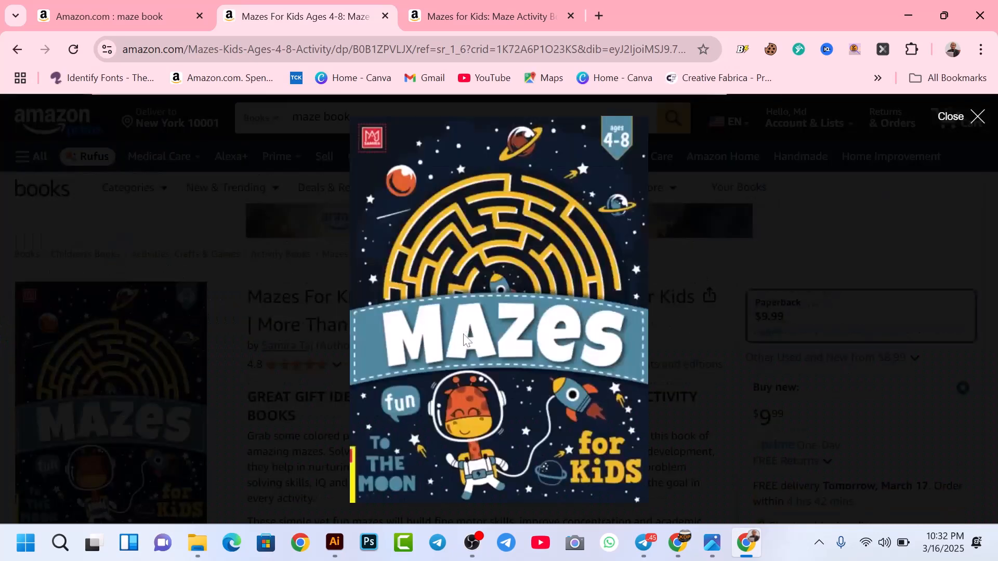
Look through the sample's cover, interior maze pages and back cover to see how the maze book is laid out
scroll(467, 336, down, 10)
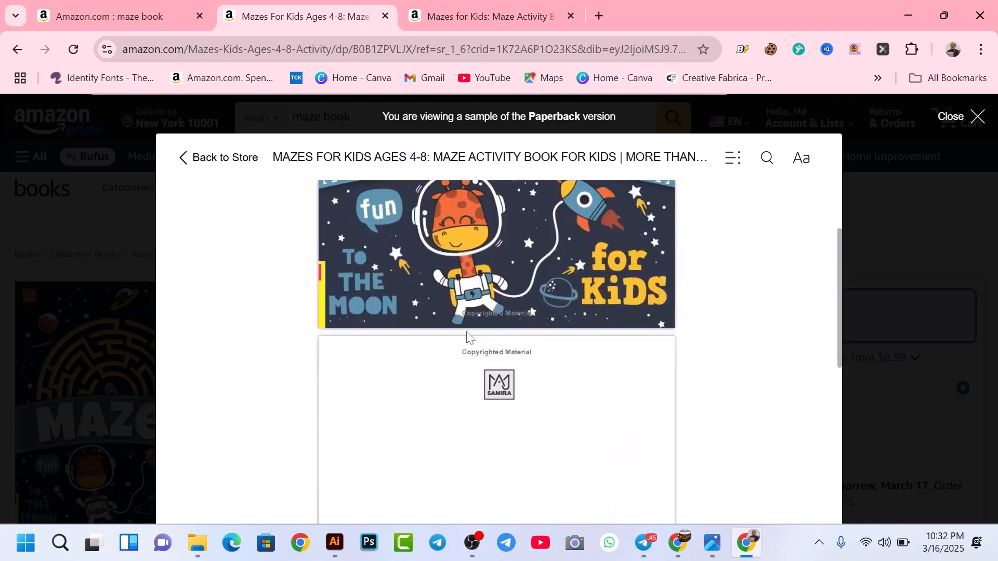
scroll(468, 332, down, 5)
scroll(467, 331, up, 10)
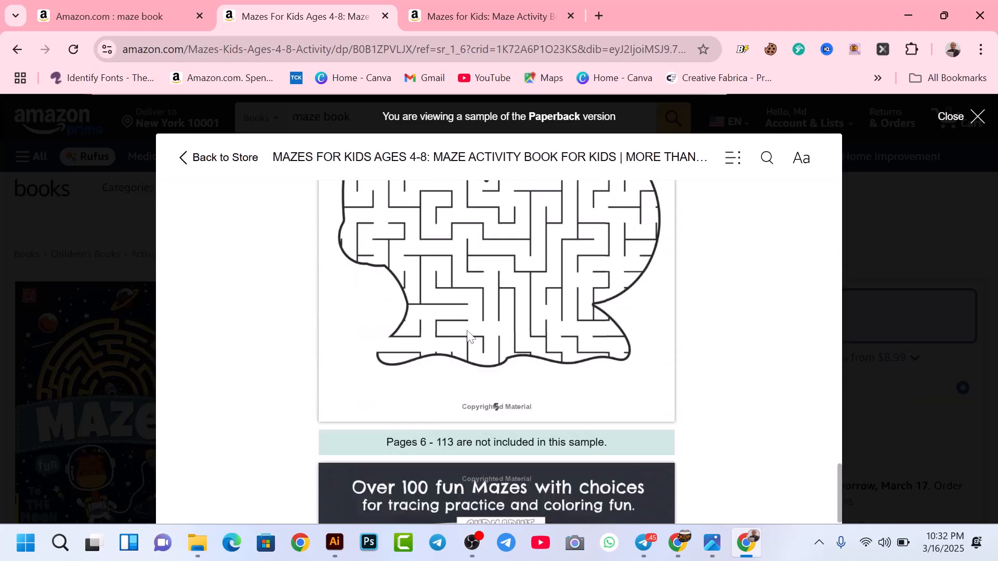
scroll(467, 333, up, 5)
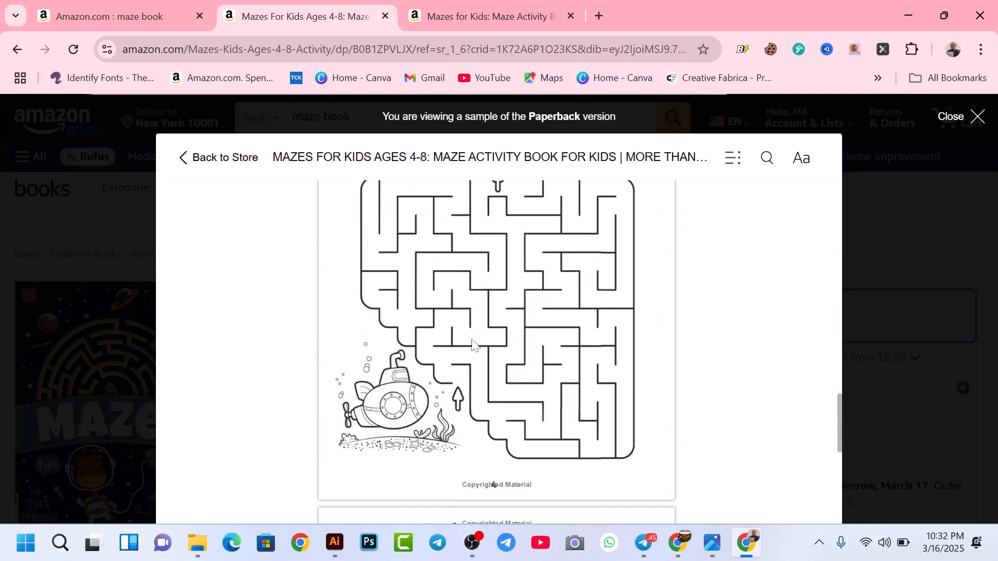
scroll(474, 347, down, 3)
scroll(474, 340, down, 9)
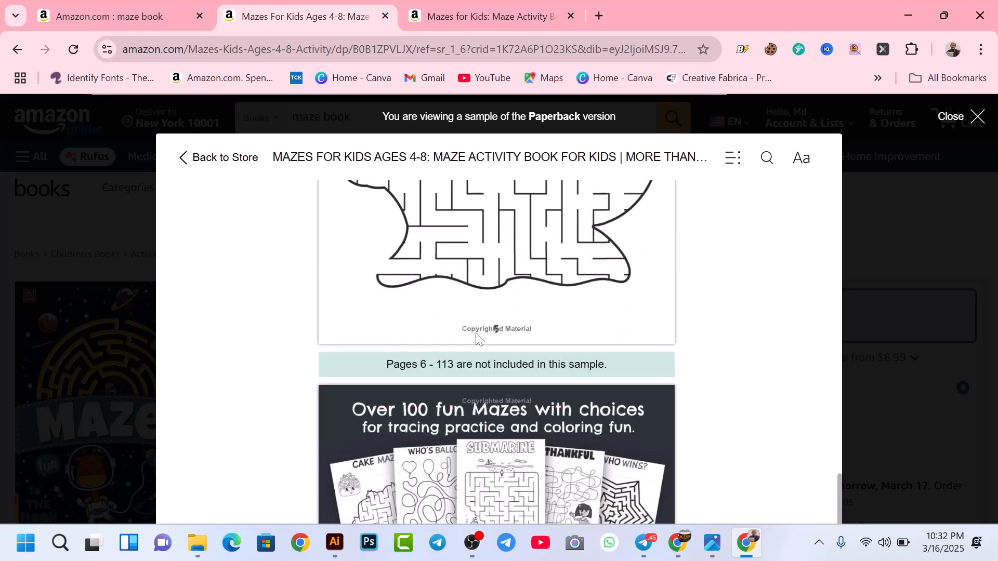
scroll(476, 335, down, 5)
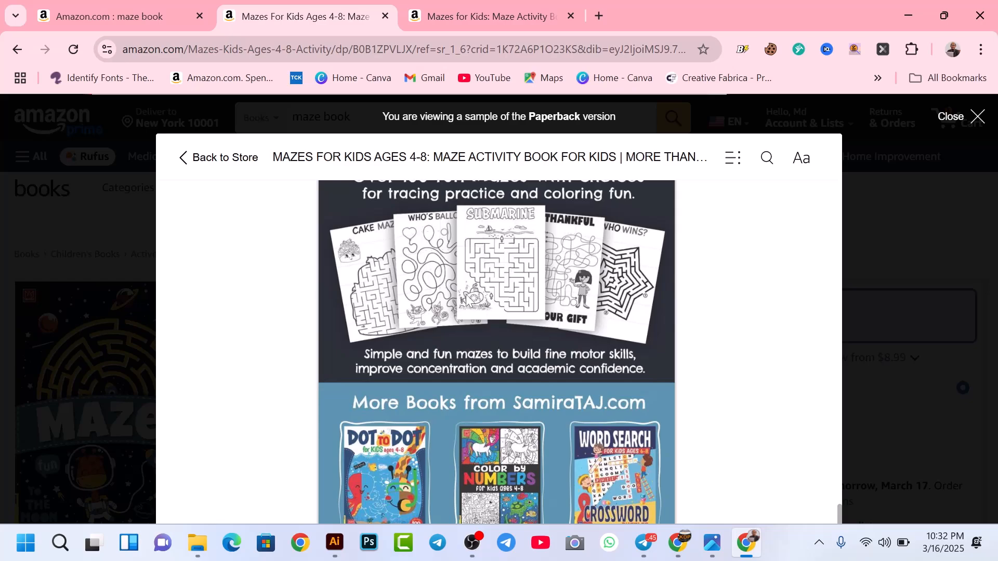
Close the book sample and highlight the year in the listing's publication date
click(977, 117)
scroll(529, 241, down, 4)
scroll(525, 243, up, 5)
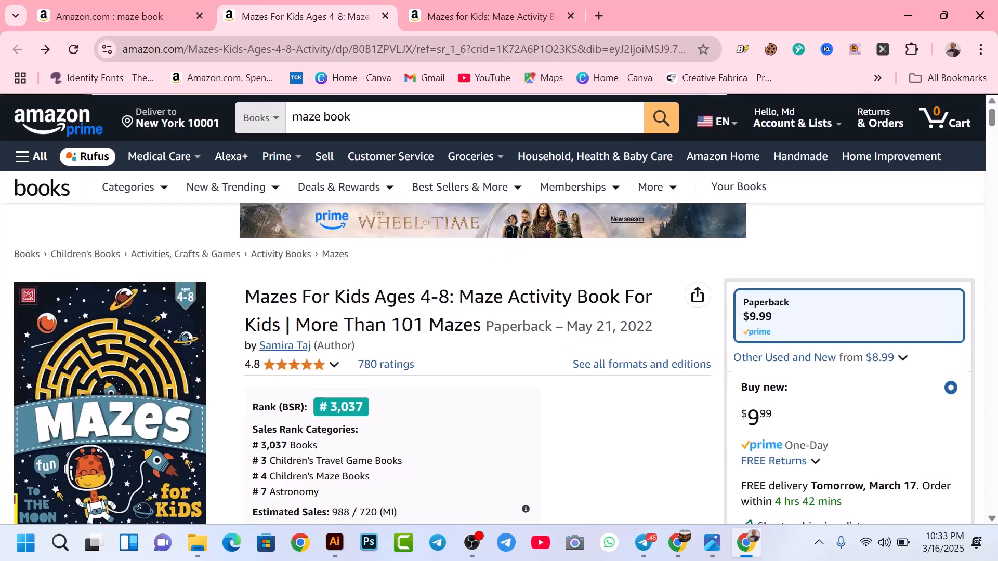
drag(620, 326, 663, 328)
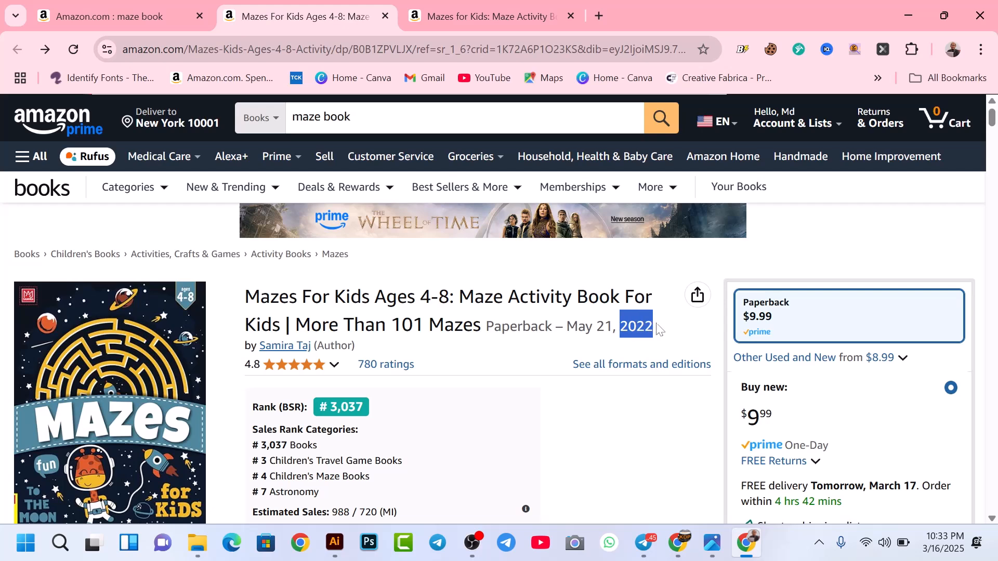
click(659, 328)
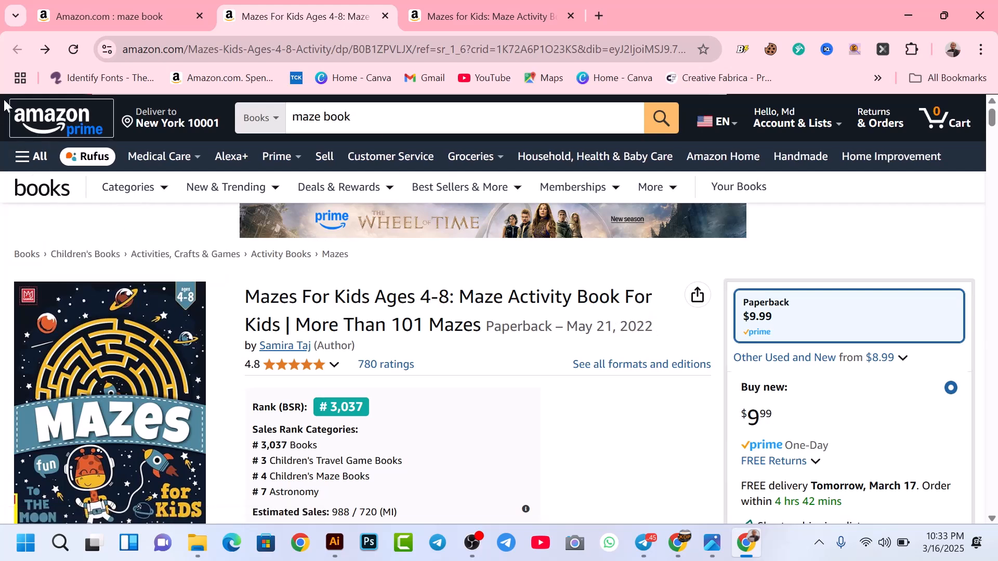
Return to the maze book search results and look through the further paperback listings
click(140, 11)
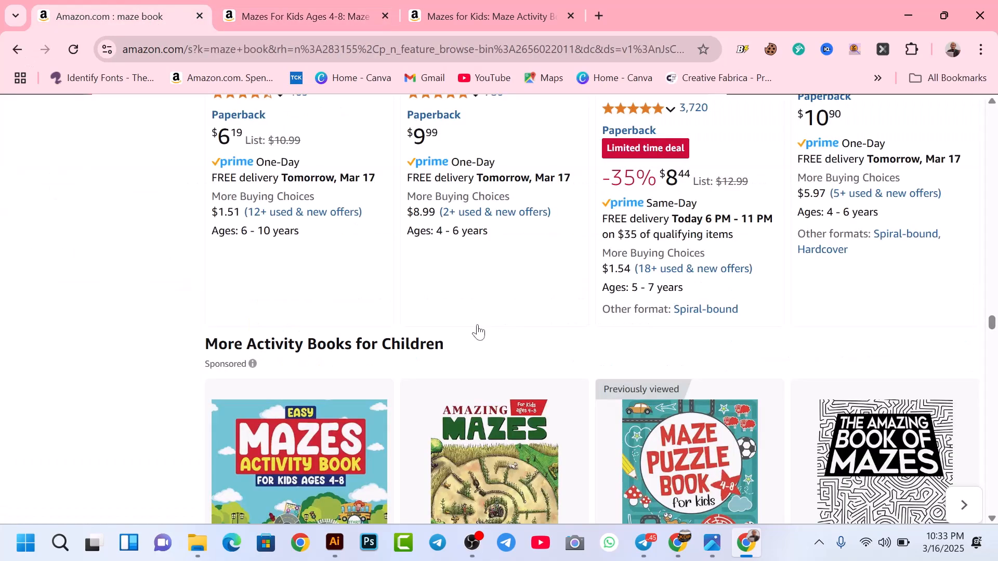
scroll(475, 332, down, 8)
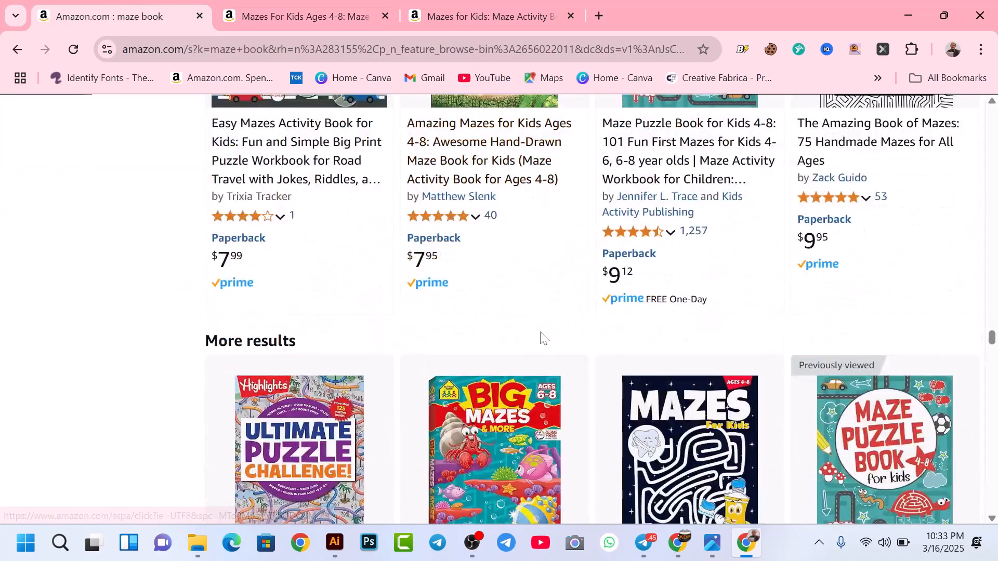
scroll(554, 338, down, 4)
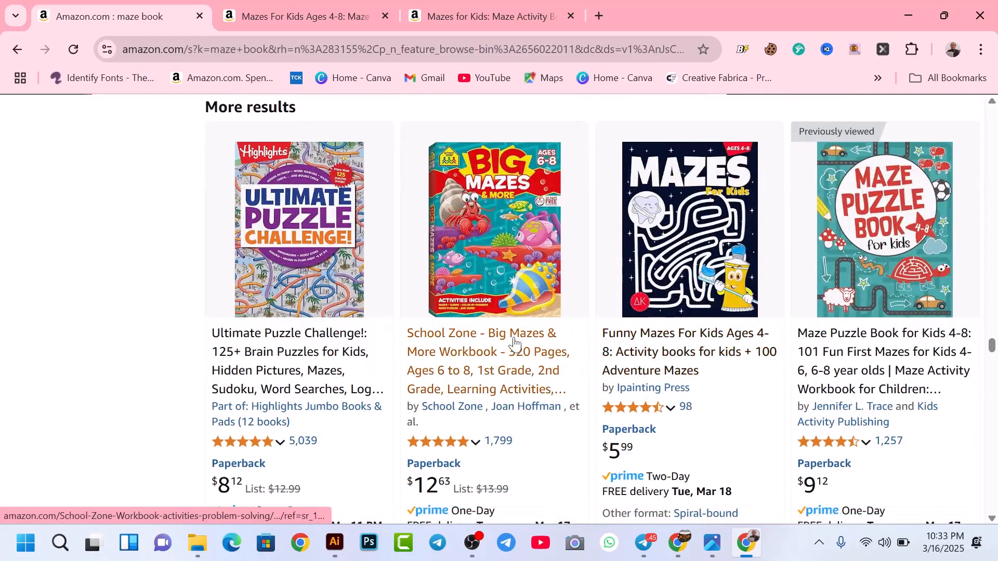
scroll(520, 345, down, 7)
scroll(611, 360, down, 5)
Go back to the octopus-cover maze book, close its sample and bring up the product details on its listing
click(488, 16)
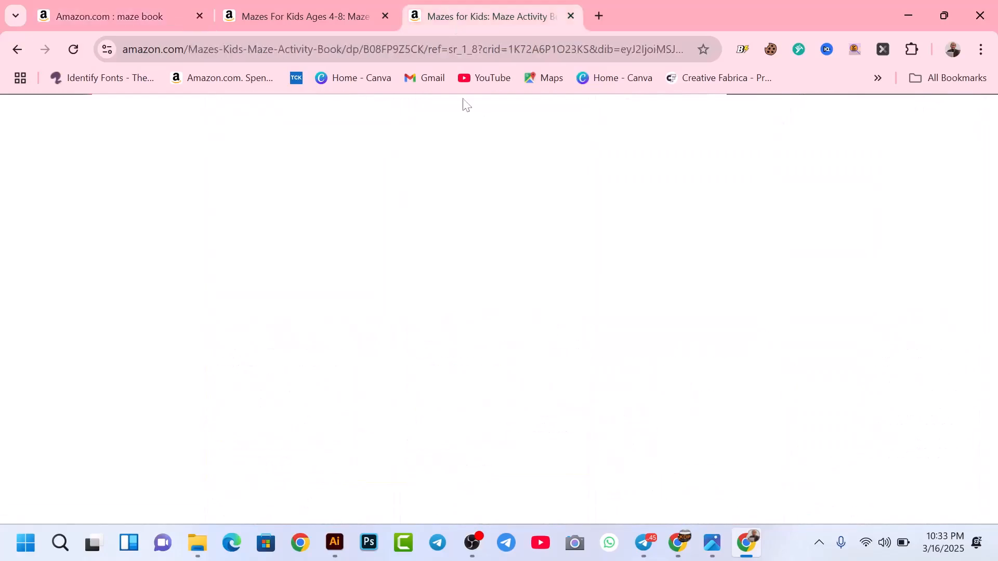
scroll(643, 227, down, 4)
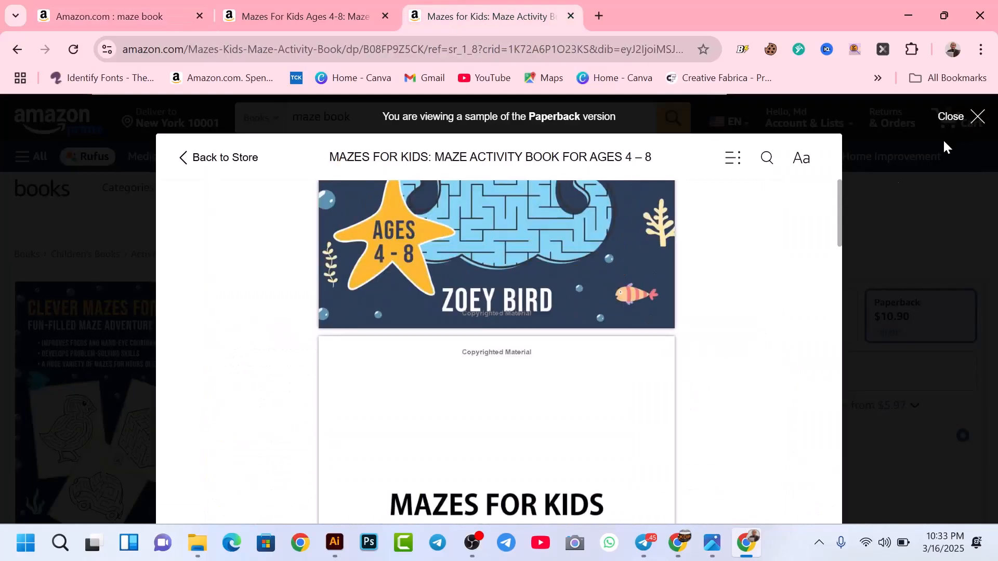
click(978, 116)
scroll(397, 237, down, 8)
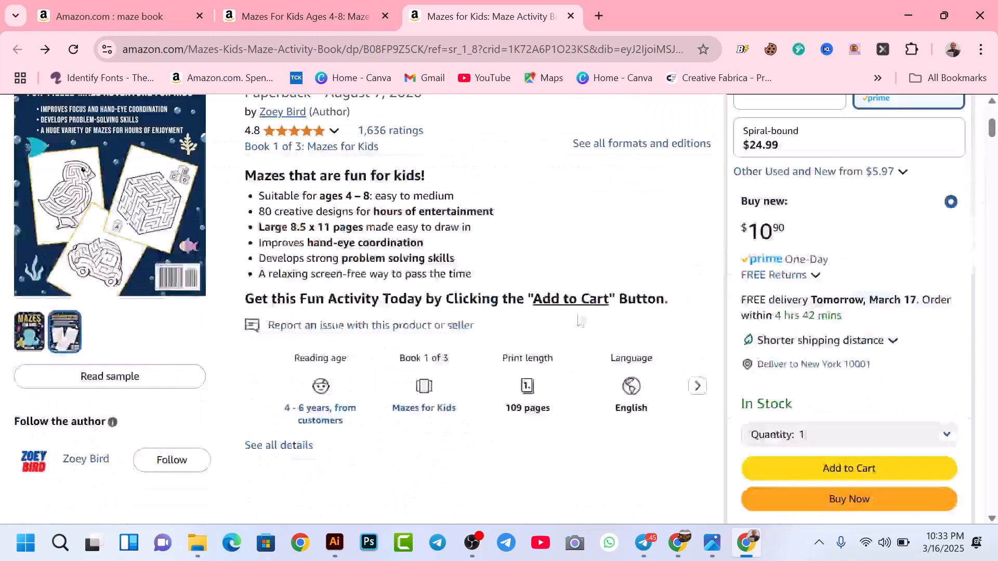
scroll(434, 329, down, 6)
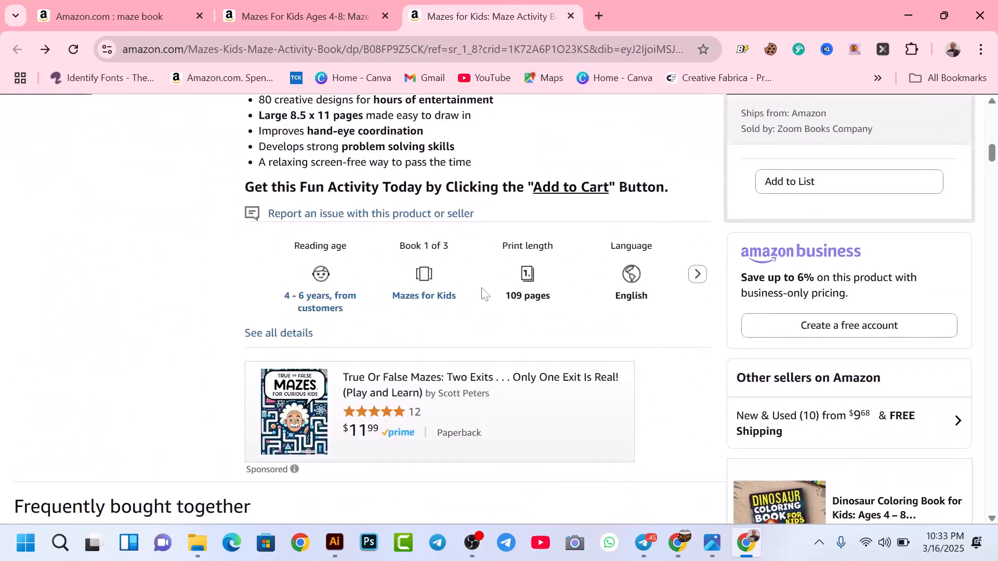
Check the octopus-cover book's print length, then show its dimensions and highlight the width, thickness and height values
double_click(502, 299)
click(697, 274)
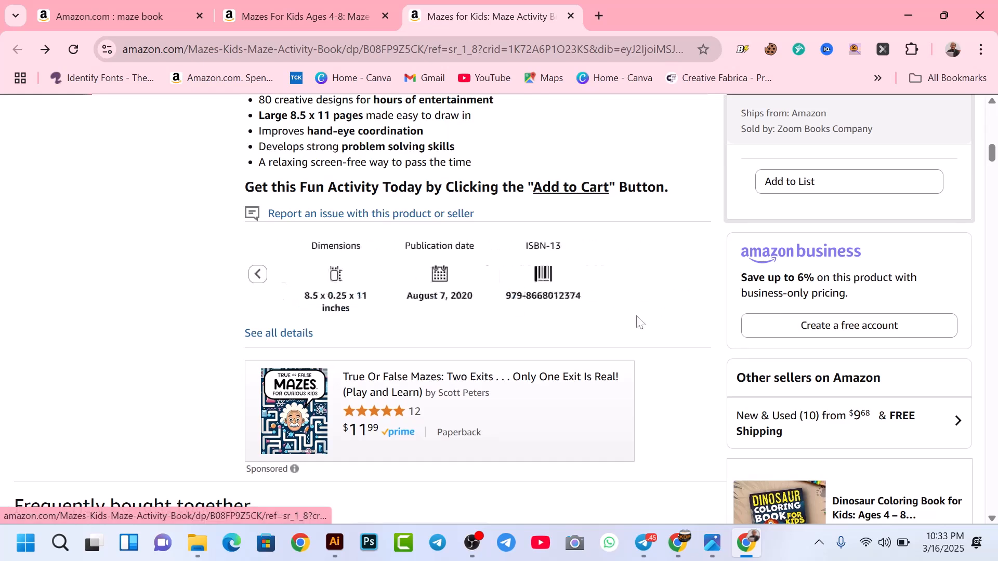
double_click(295, 296)
drag(341, 296, 312, 296)
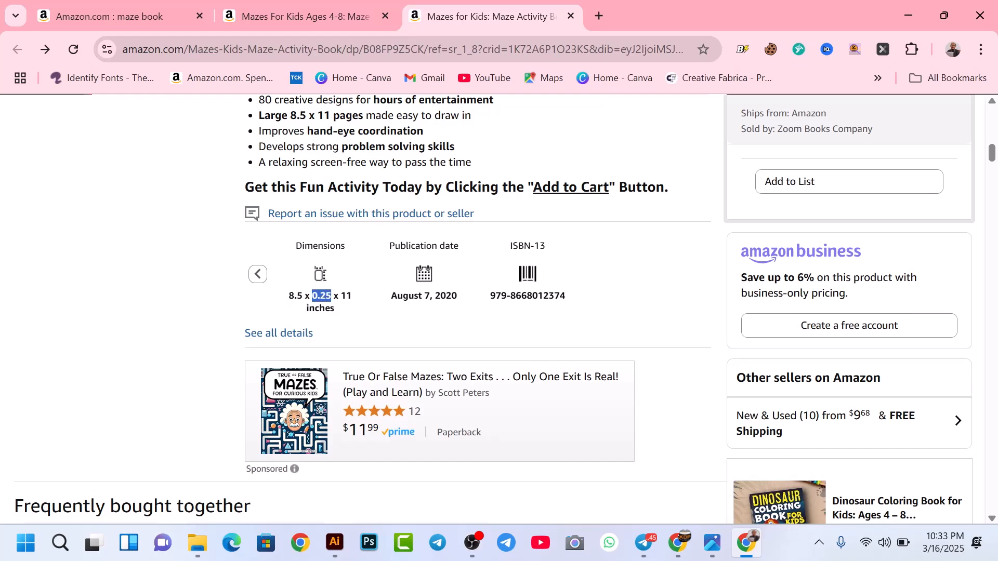
click(318, 296)
click(321, 297)
drag(303, 296, 282, 293)
drag(346, 295, 341, 296)
Compare the "More Than 101 Mazes" book's dimensions, highlighting its height value in the product details
key(ctrl+shift+Tab)
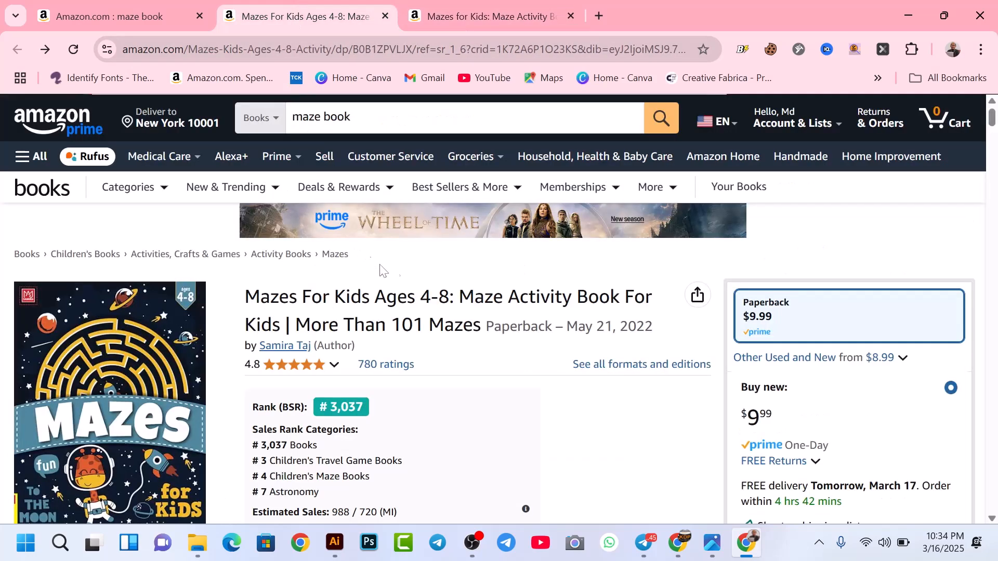
scroll(432, 283, down, 15)
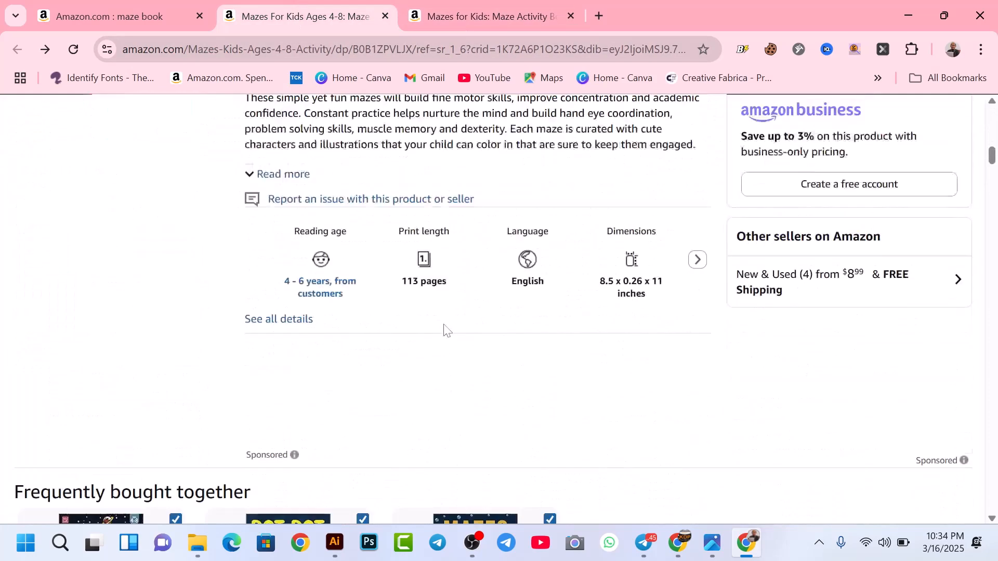
drag(614, 281, 669, 283)
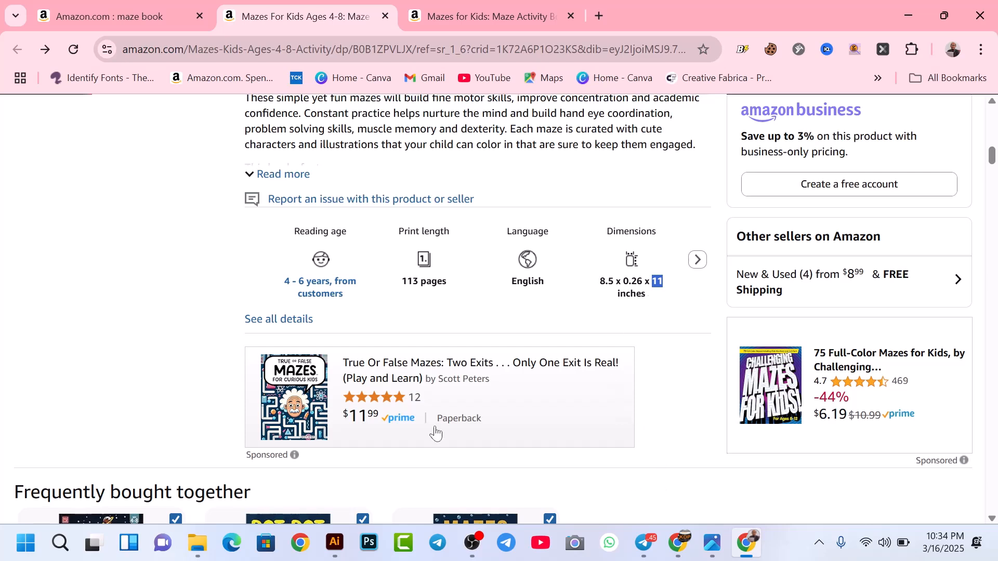
Switch to Illustrator's new document settings, choose the Letter size and set the number of artboards to 5
click(335, 543)
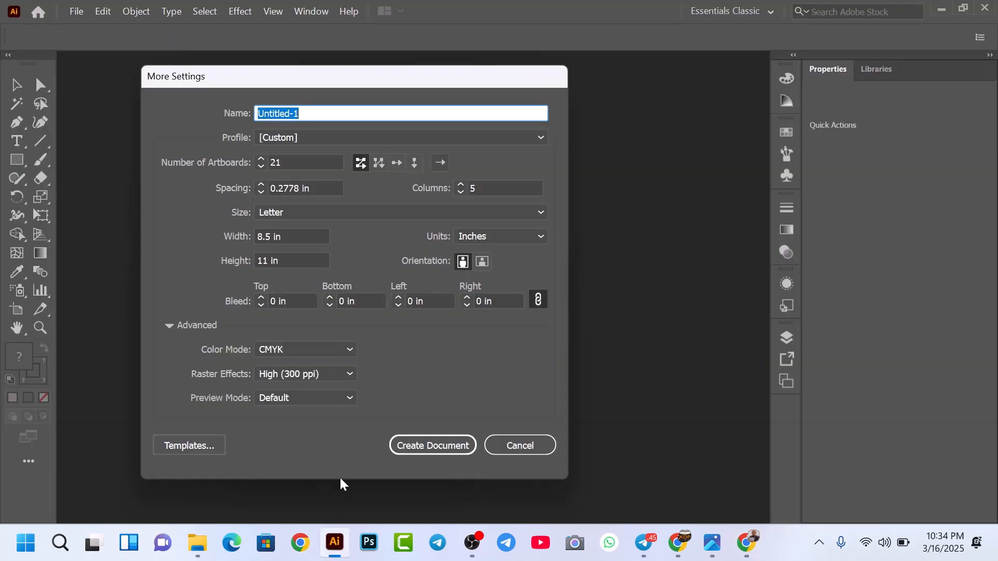
click(290, 214)
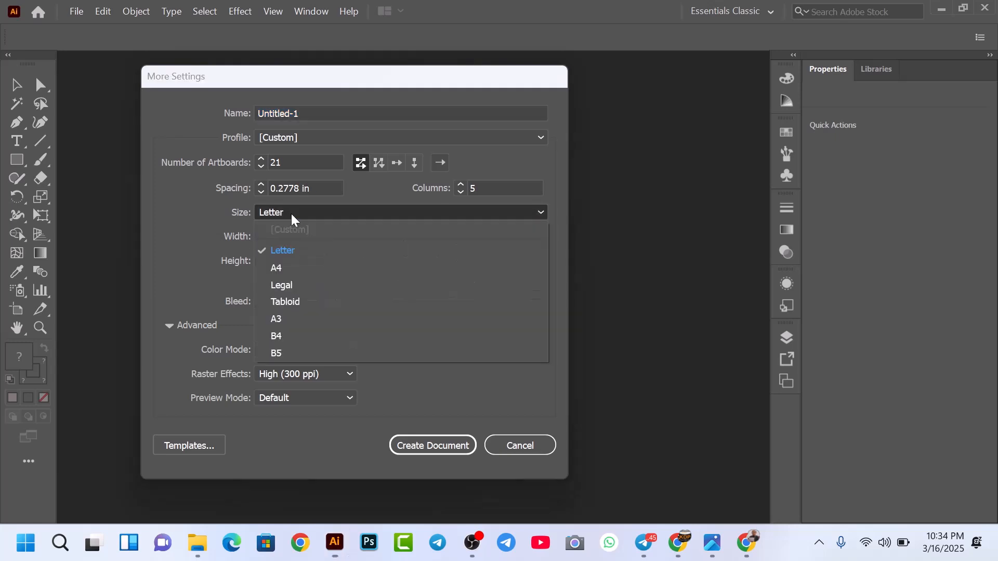
click(309, 254)
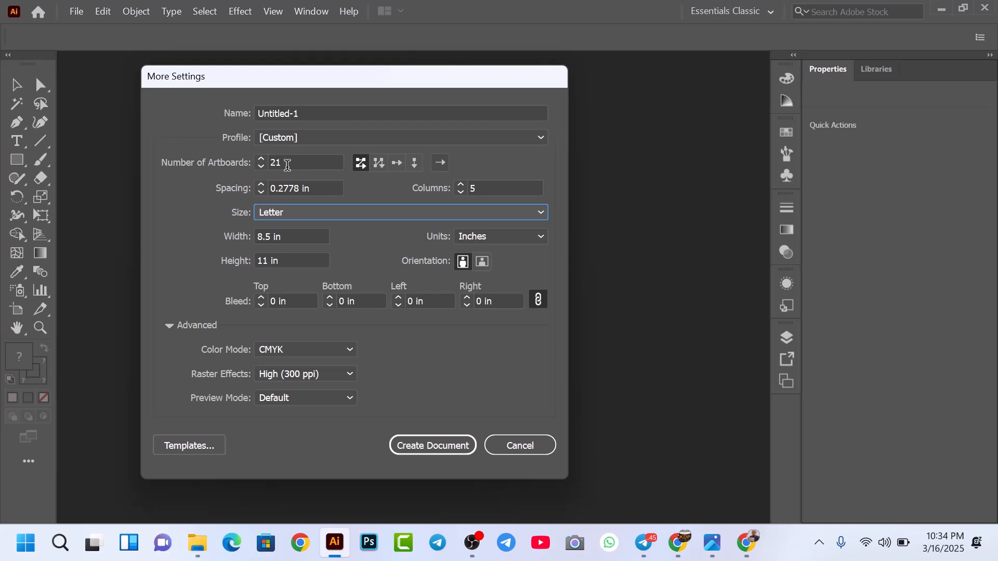
drag(287, 164, 263, 174)
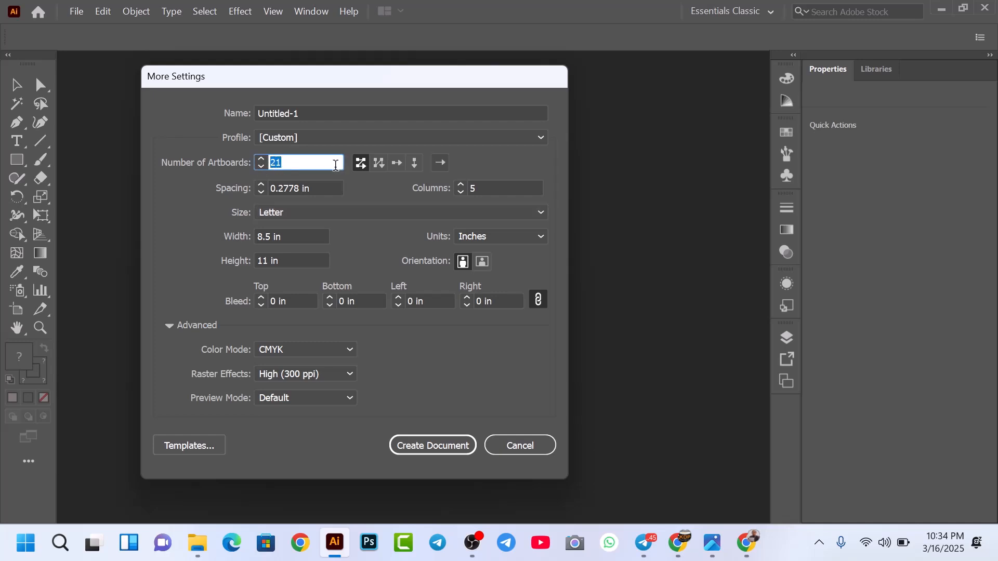
text(5)
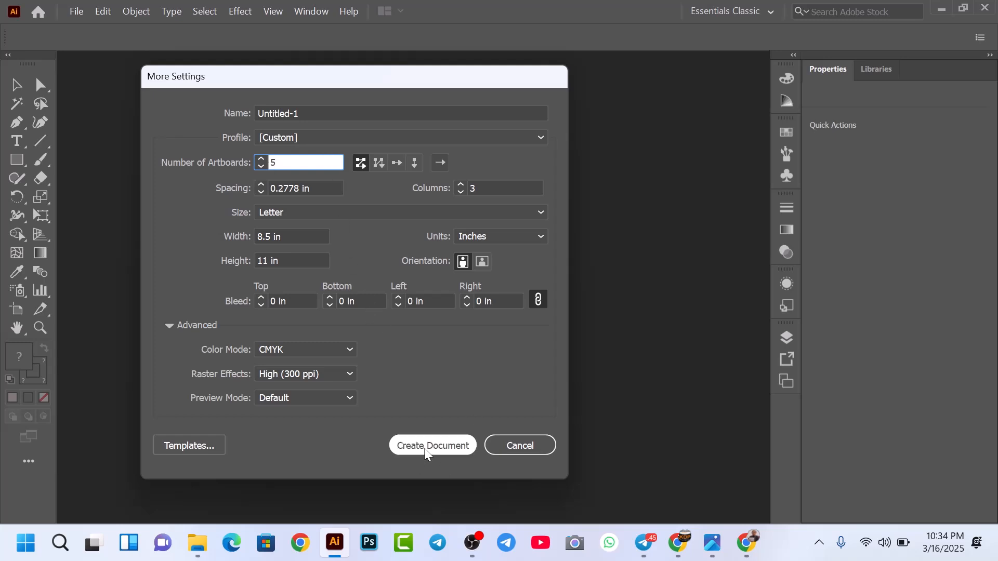
Set the number of artboards to 12, name the document "Class 5 Maze" and create it
mouse_move(270, 162)
mouse_down()
mouse_move(307, 164)
mouse_move(267, 159)
mouse_up()
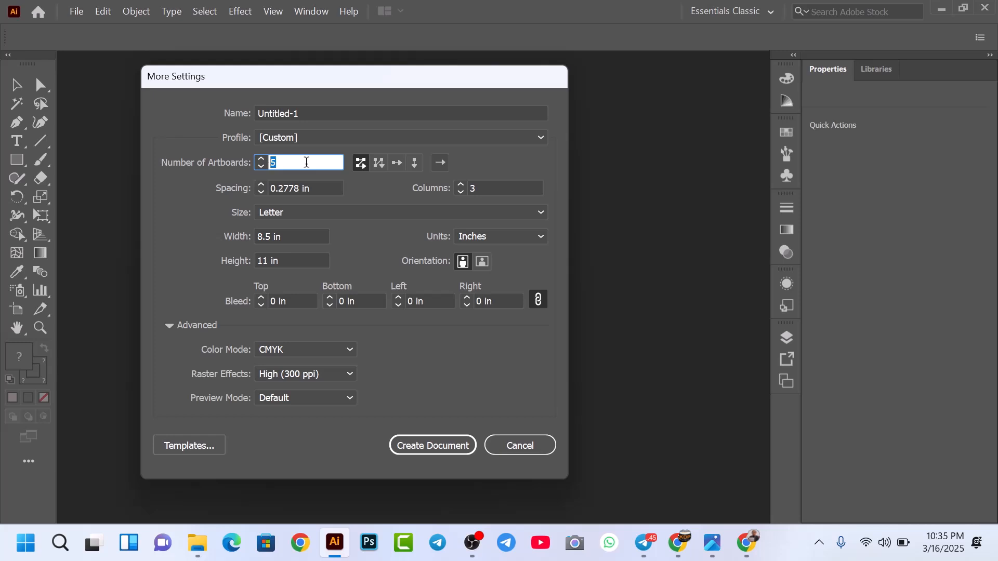
drag(297, 165, 260, 162)
text(12)
click(232, 122)
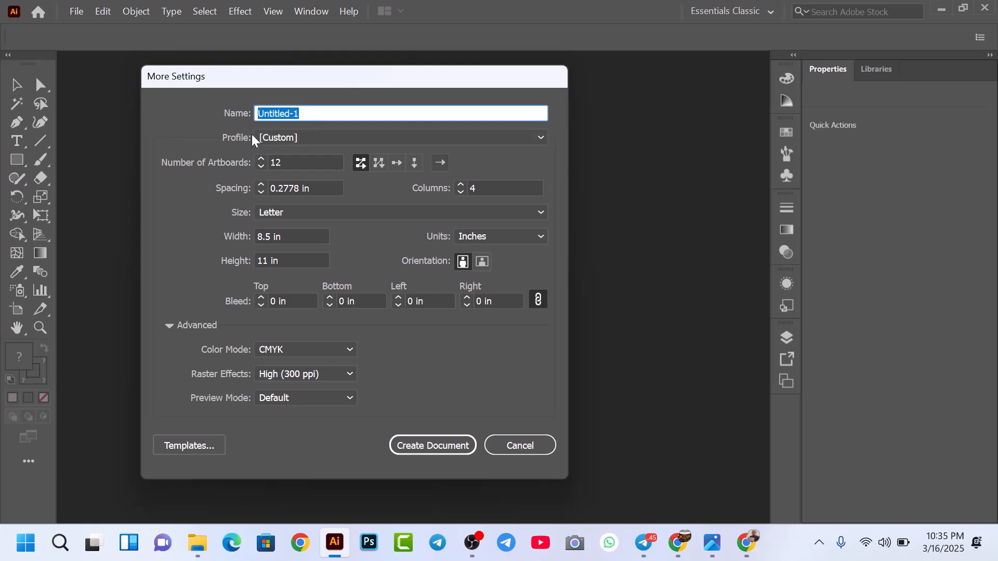
text(Class 5 Maze)
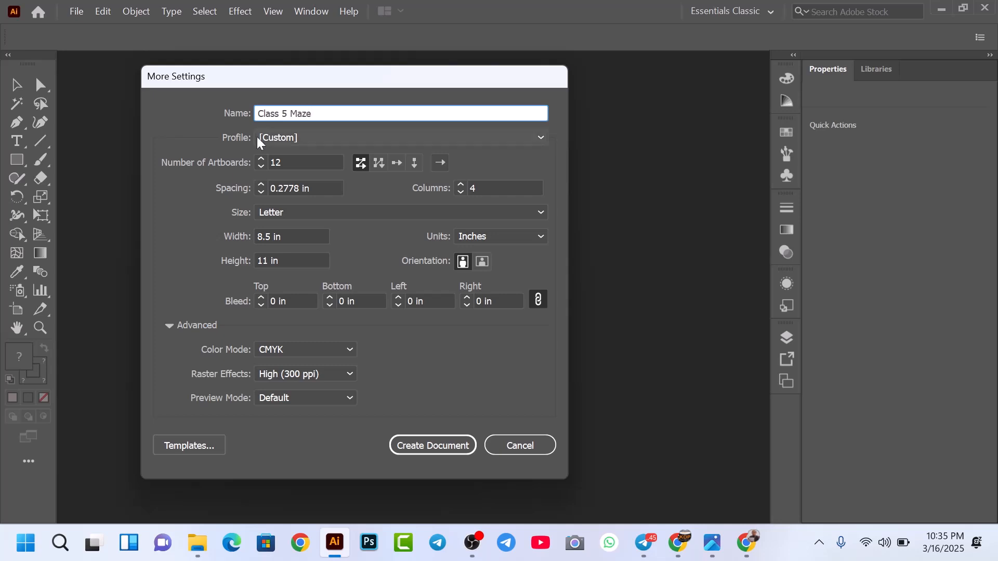
click(435, 440)
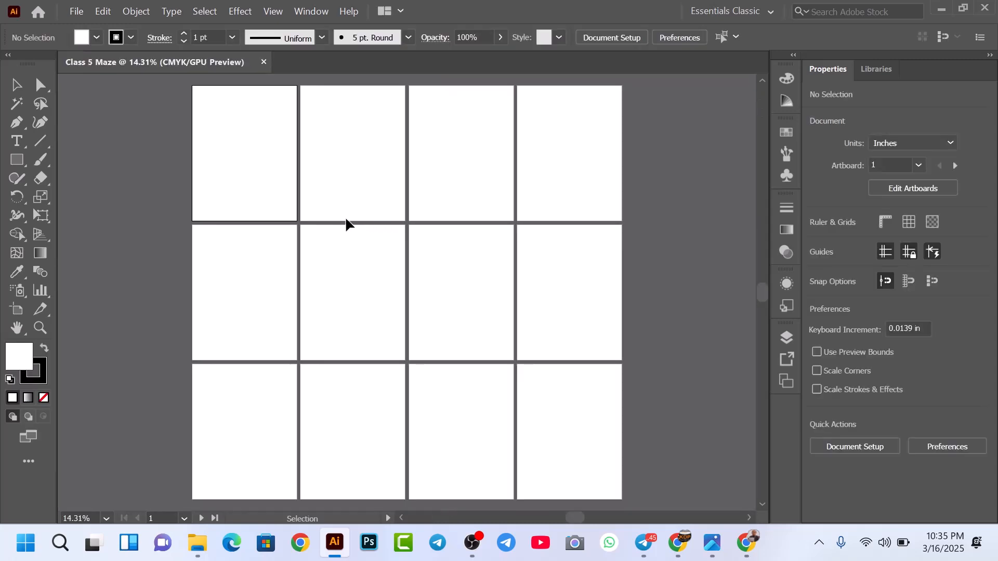
Add the text "0.375" on the first artboard
scroll(399, 261, down, 2)
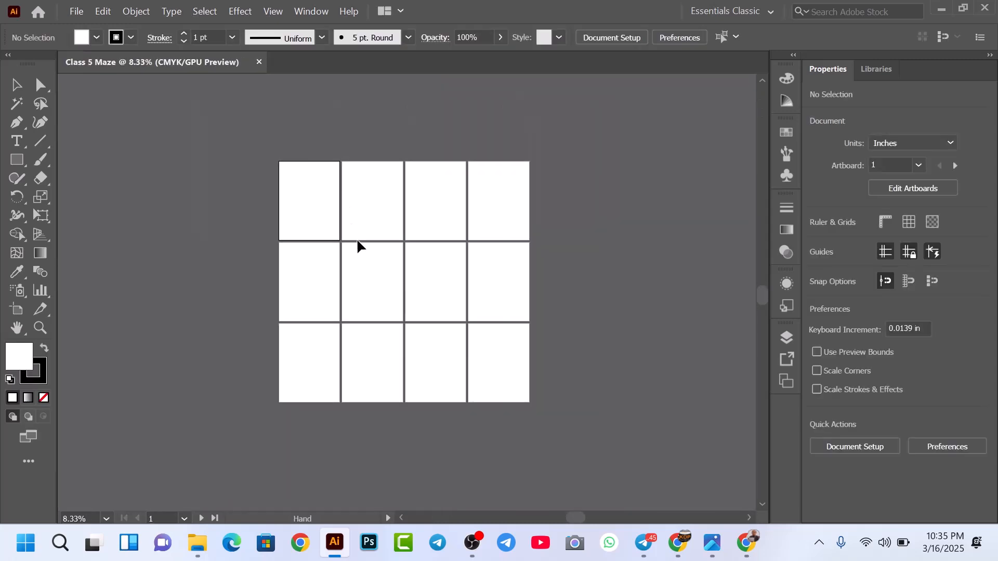
scroll(294, 204, up, 3)
drag(372, 153, 308, 227)
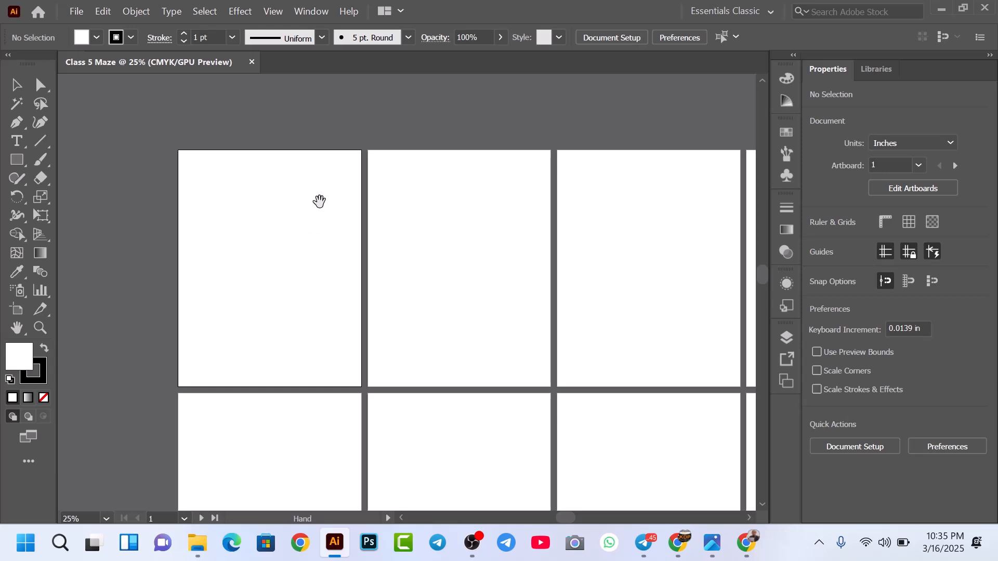
drag(307, 263, 326, 219)
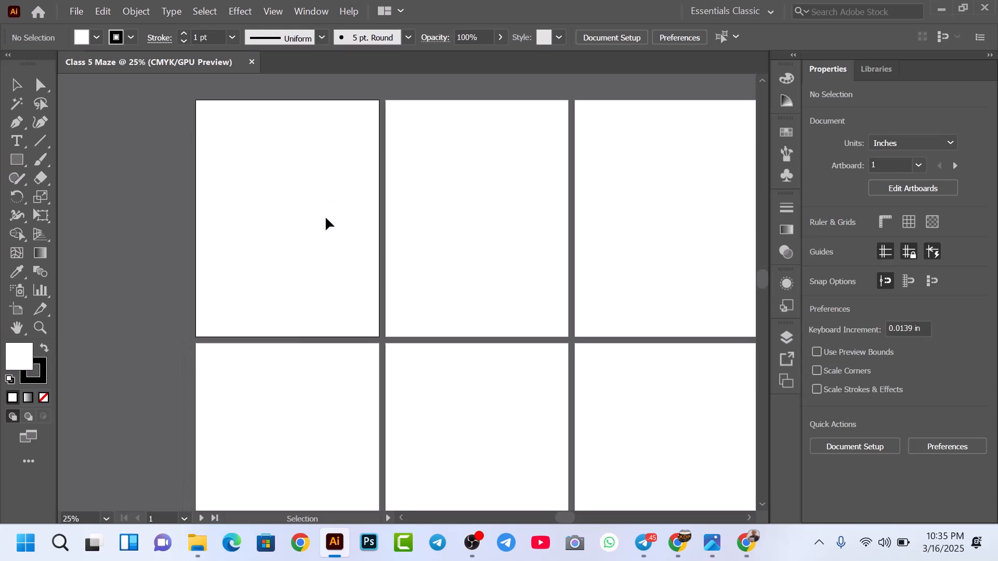
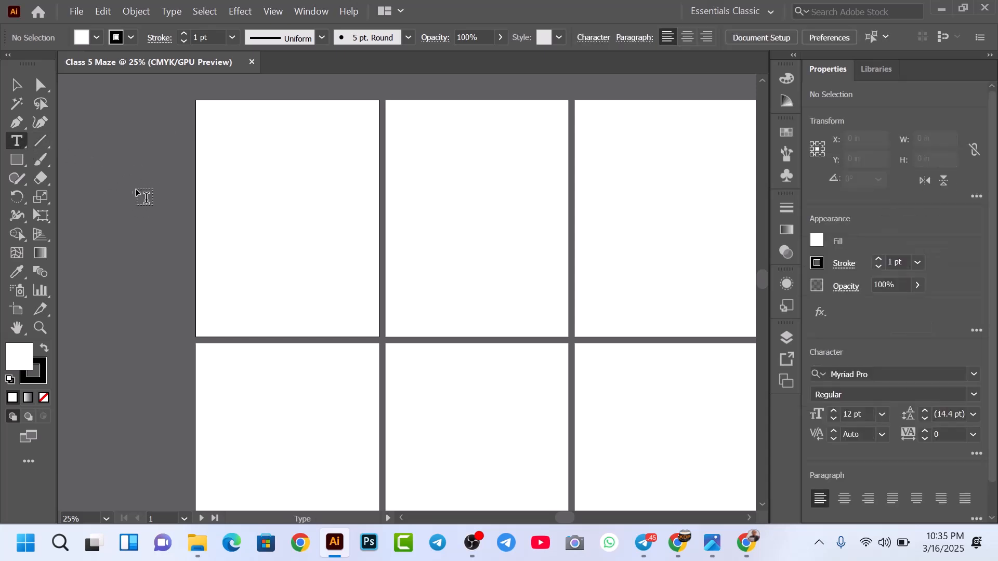
click(223, 196)
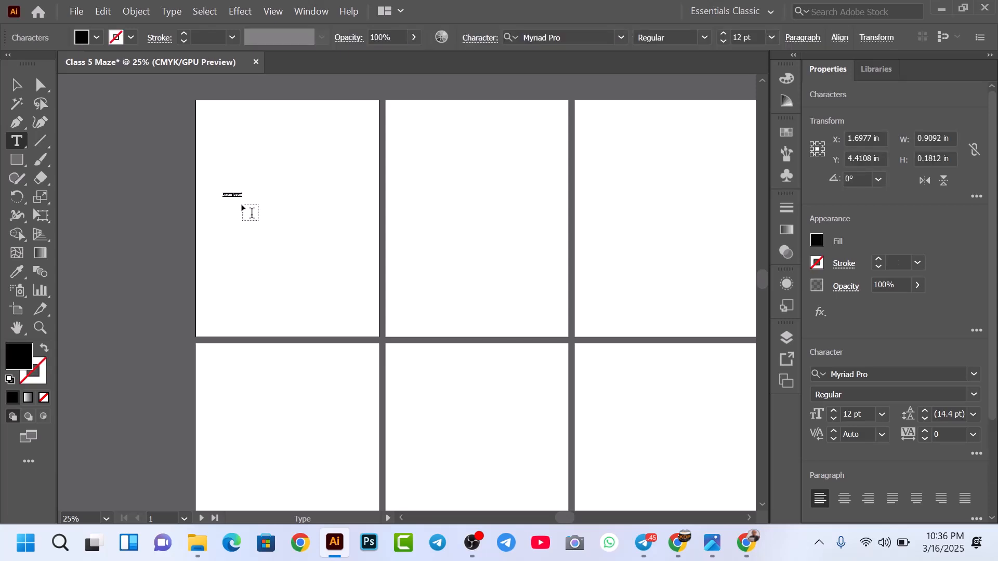
key(BackSpace)
click(16, 85)
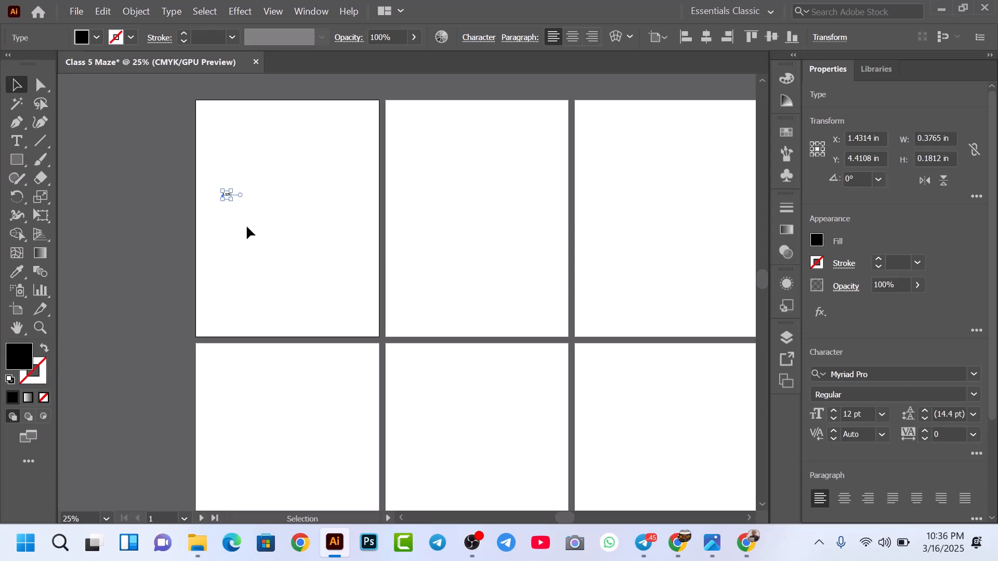
Enlarge the "0.375" text to about 123 pt and place it near the top centre of the first artboard
scroll(232, 216, up, 3)
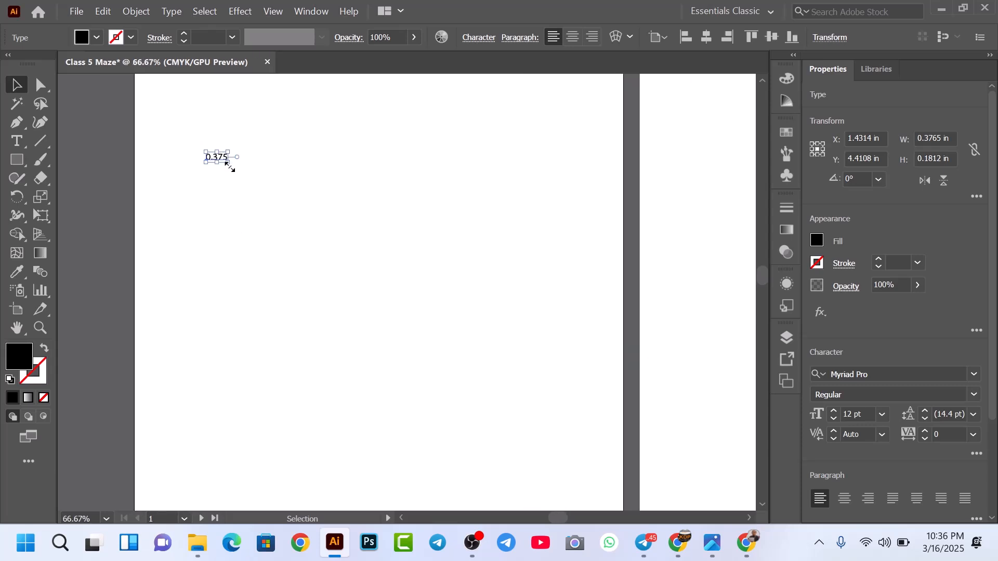
drag(227, 163, 334, 235)
scroll(334, 234, down, 1)
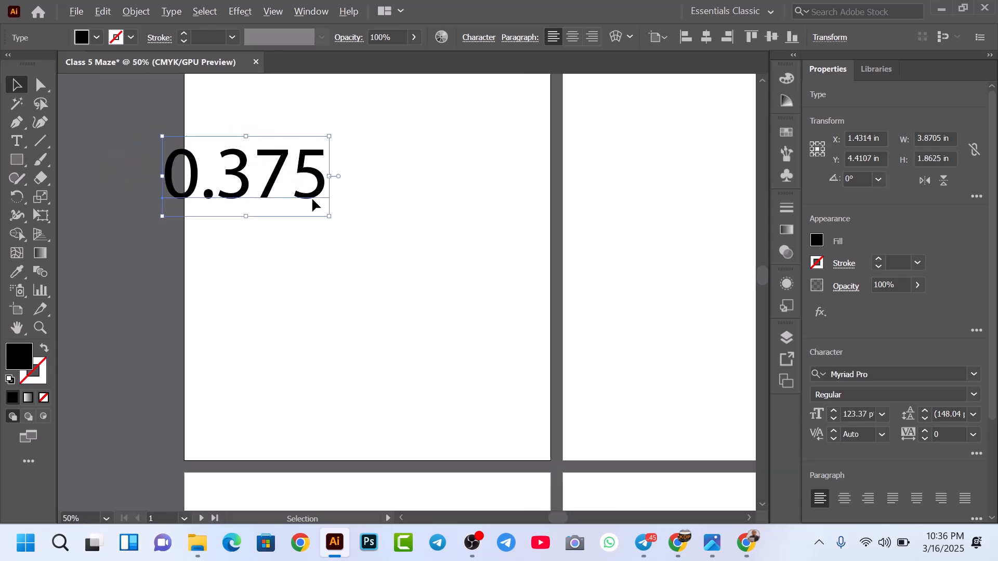
drag(321, 190, 401, 180)
scroll(408, 214, down, 2)
drag(415, 237, 309, 285)
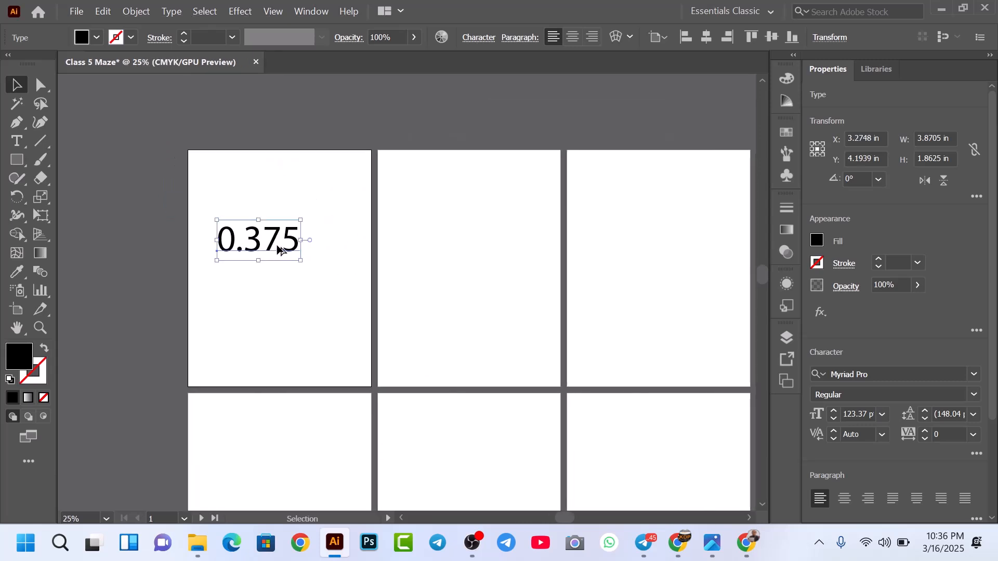
scroll(278, 246, up, 1)
drag(279, 251, 297, 206)
click(295, 280)
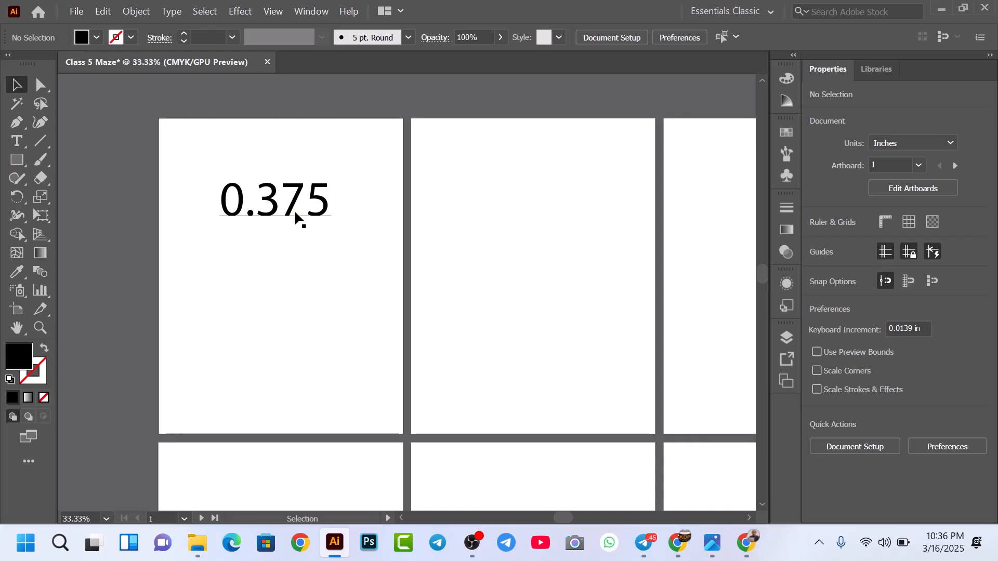
drag(276, 220, 277, 198)
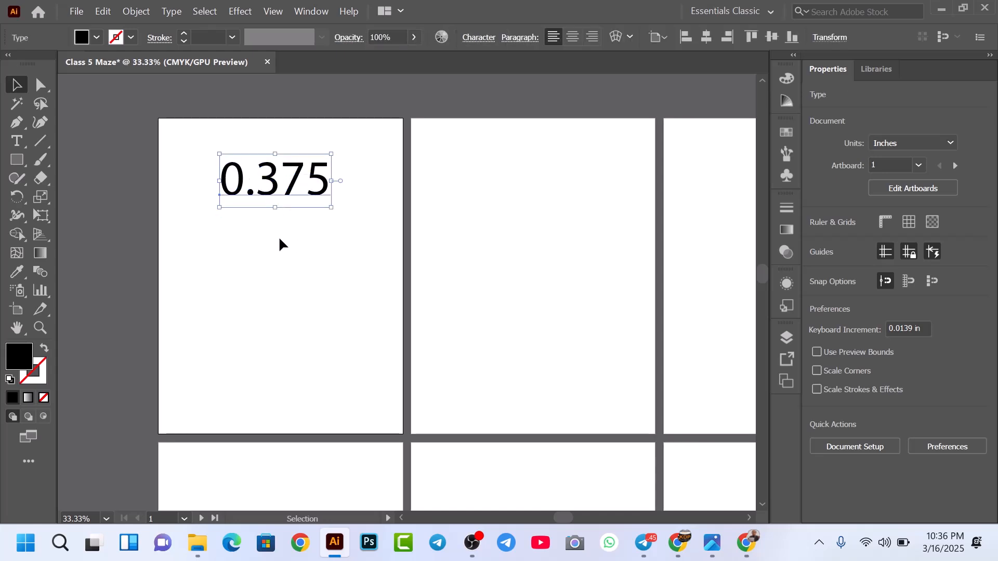
Duplicate the "0.375" text below the original and change the copy to "0.5"
click(308, 253)
click(283, 196)
alt+drag(274, 185, 343, 251)
double_click(268, 253)
text(5)
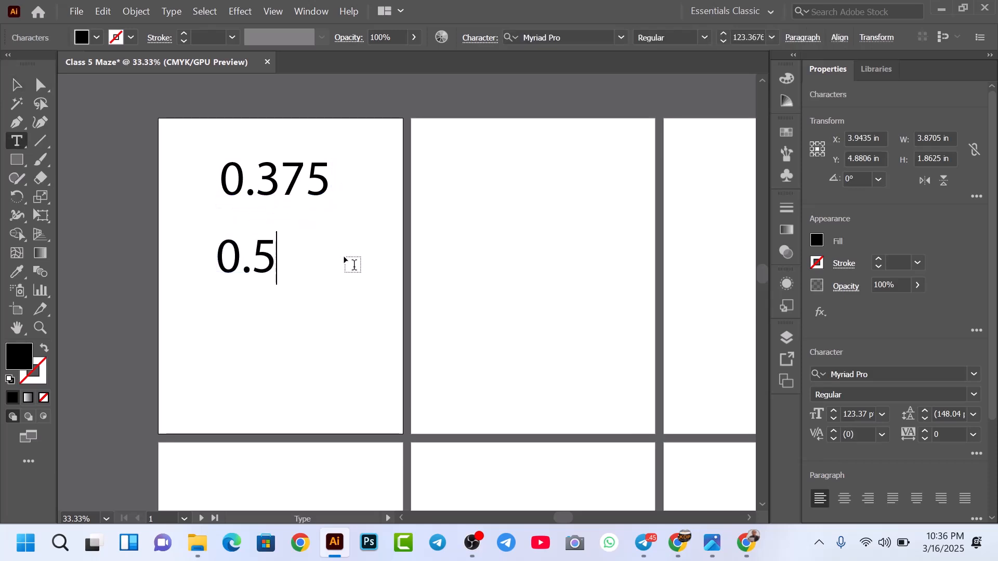
key(Escape)
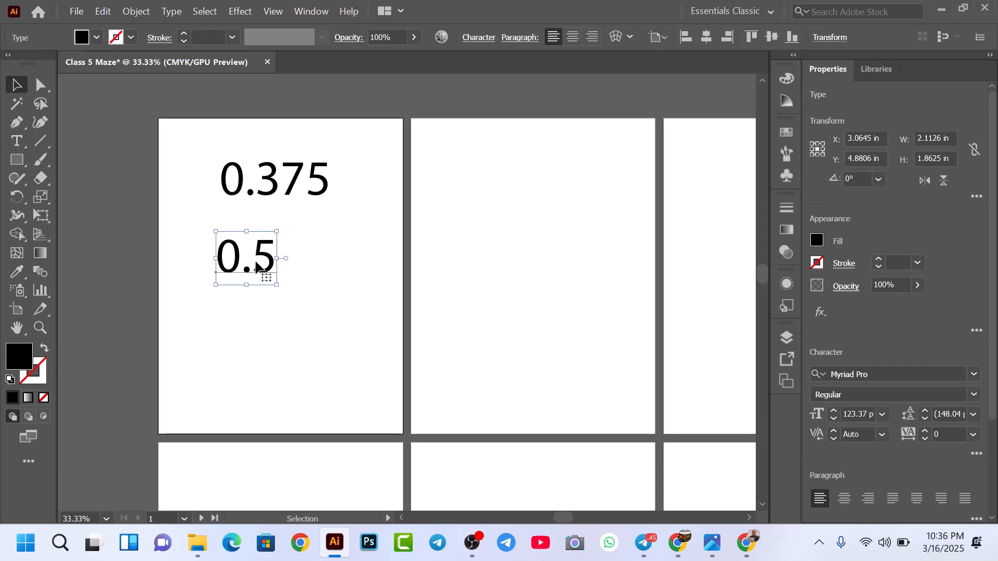
Arrange the 0.5 text centred just below the 0.375 text on the first artboard, closing the gap between them
drag(271, 266, 300, 250)
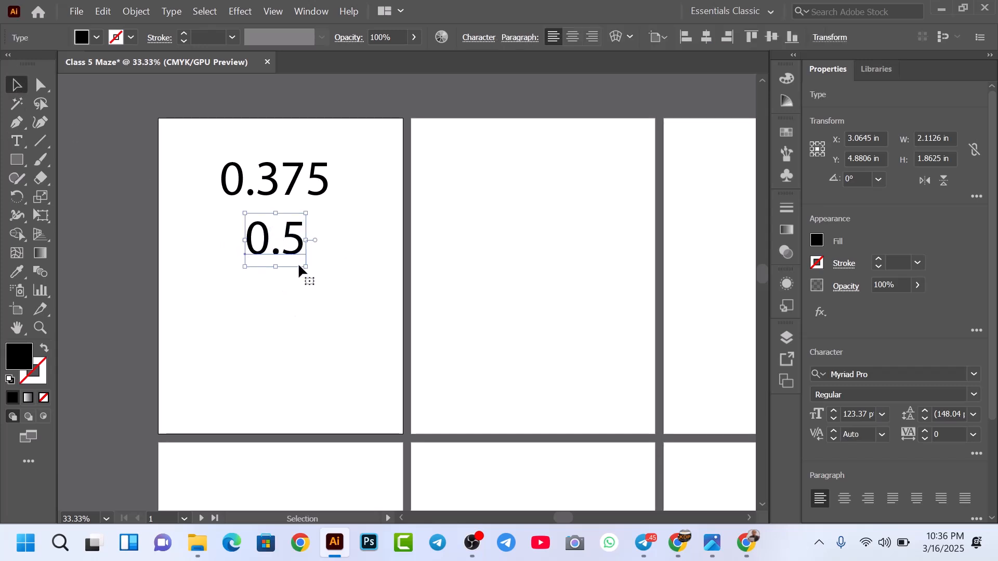
click(288, 282)
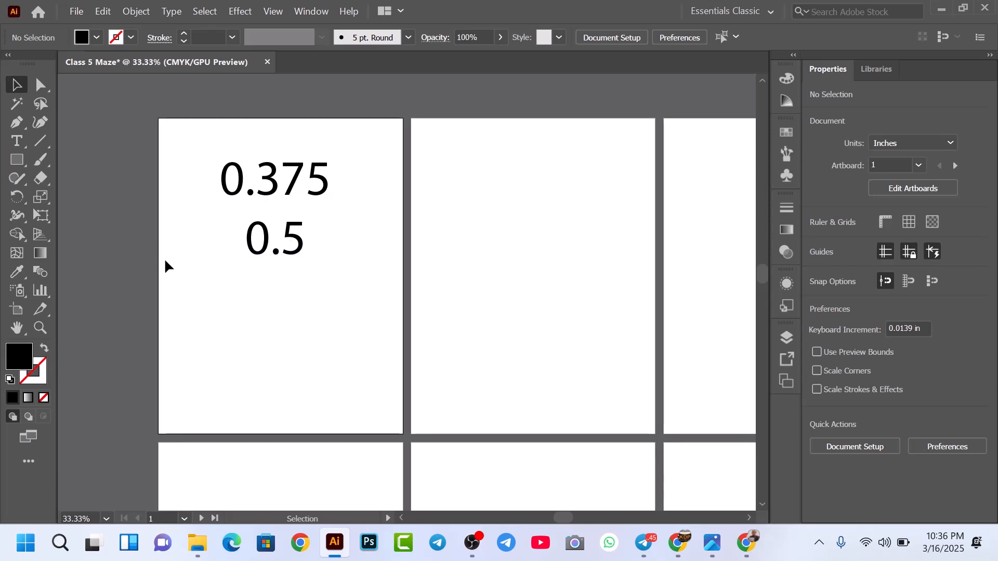
drag(301, 179, 300, 184)
click(327, 229)
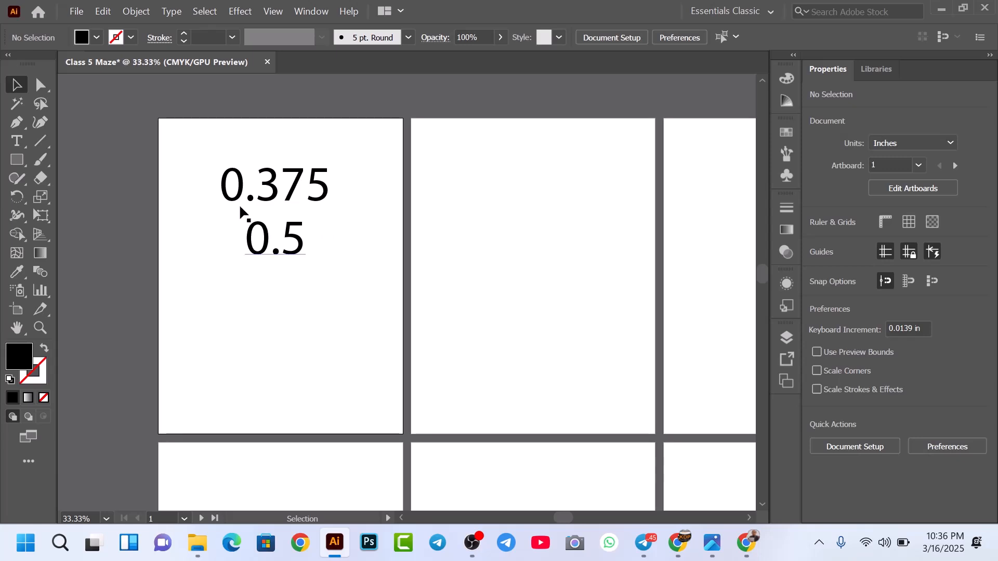
drag(198, 163, 320, 273)
click(260, 296)
click(17, 160)
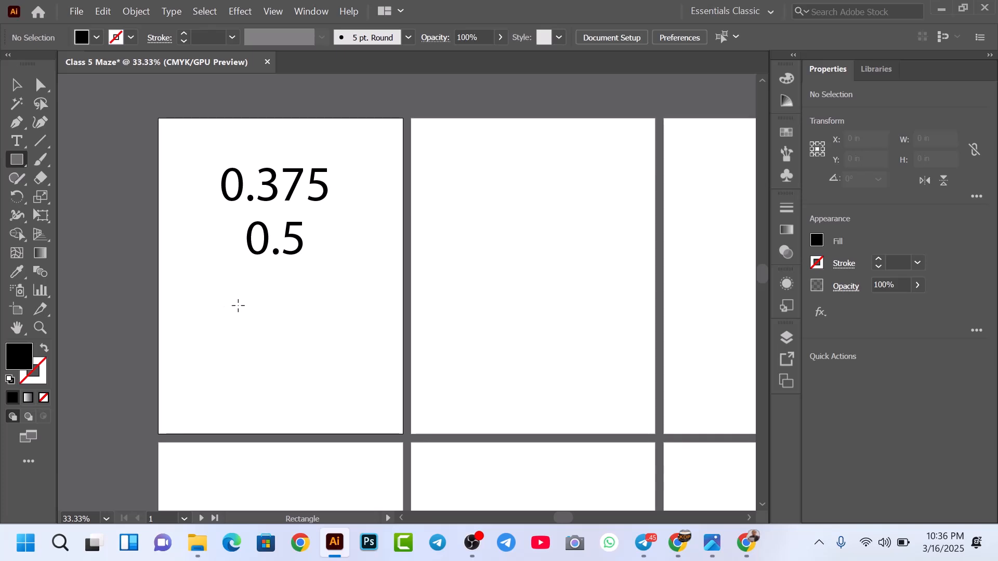
click(248, 312)
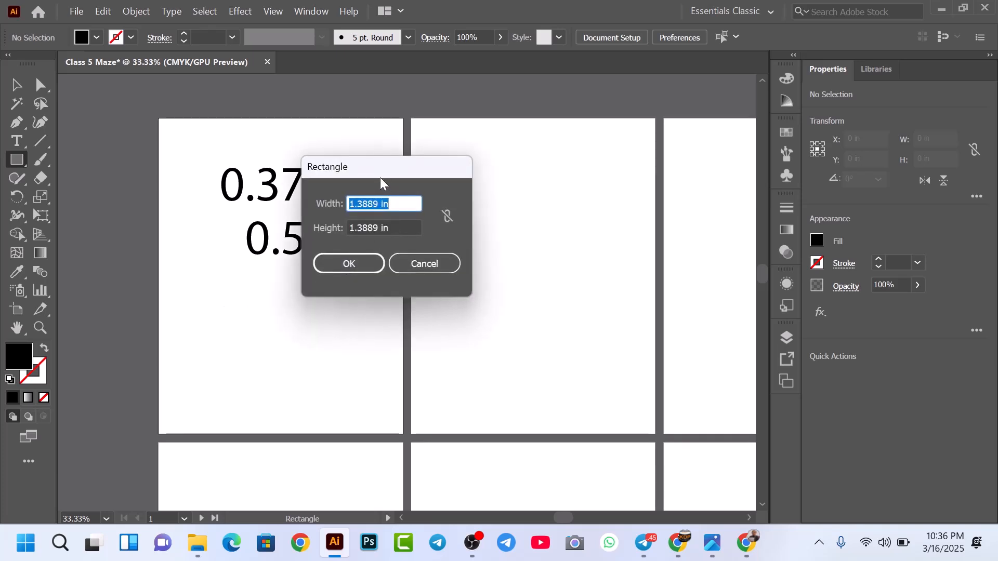
click(424, 263)
Create a rectangle 8.5 in wide and 11 in high on the first artboard
right_click(18, 161)
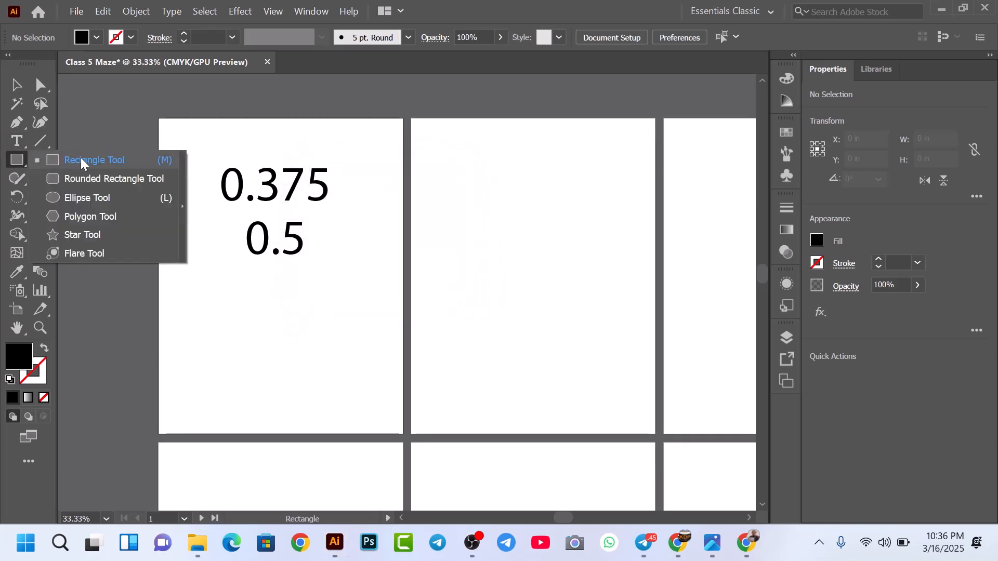
click(78, 159)
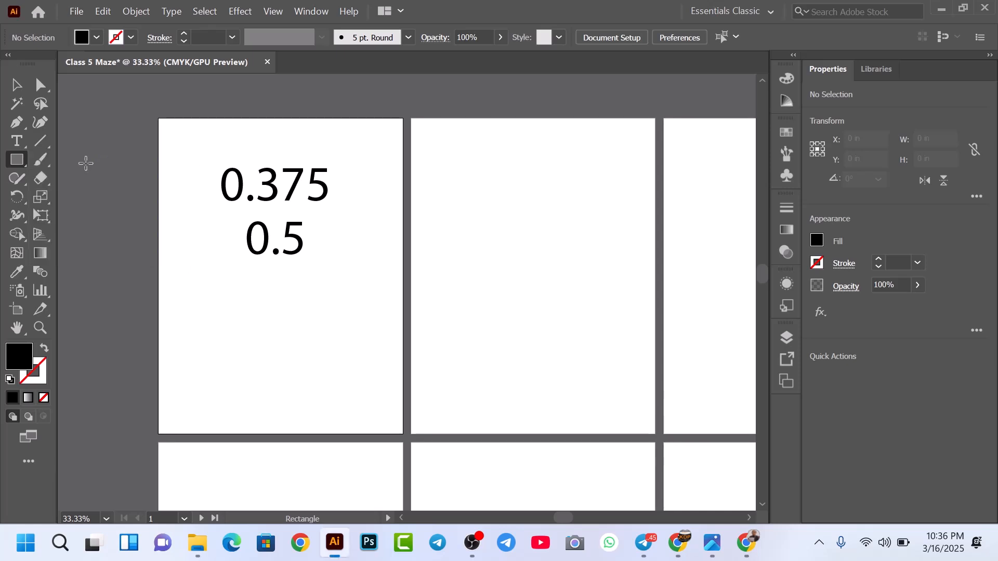
click(245, 319)
drag(381, 174, 318, 266)
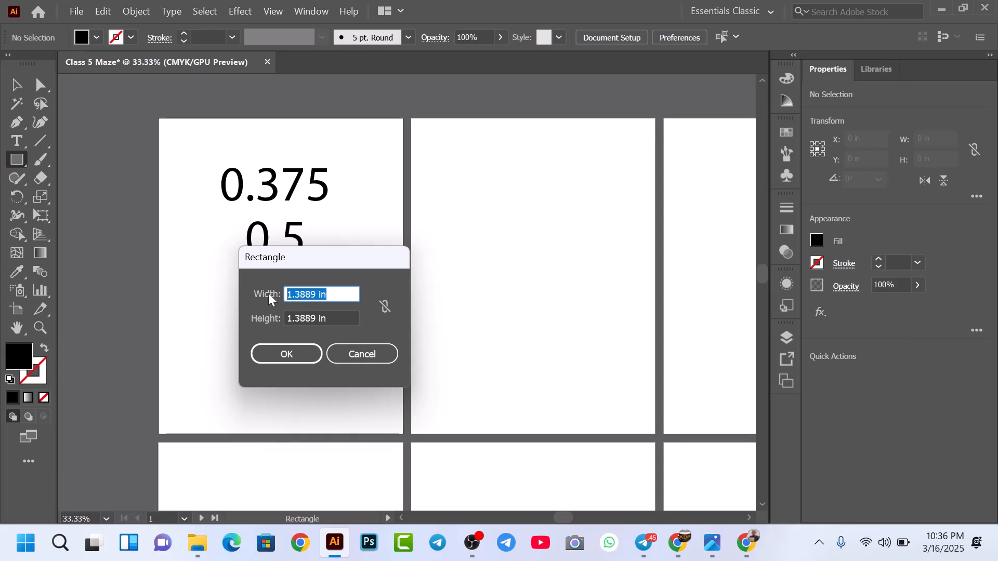
text(8)
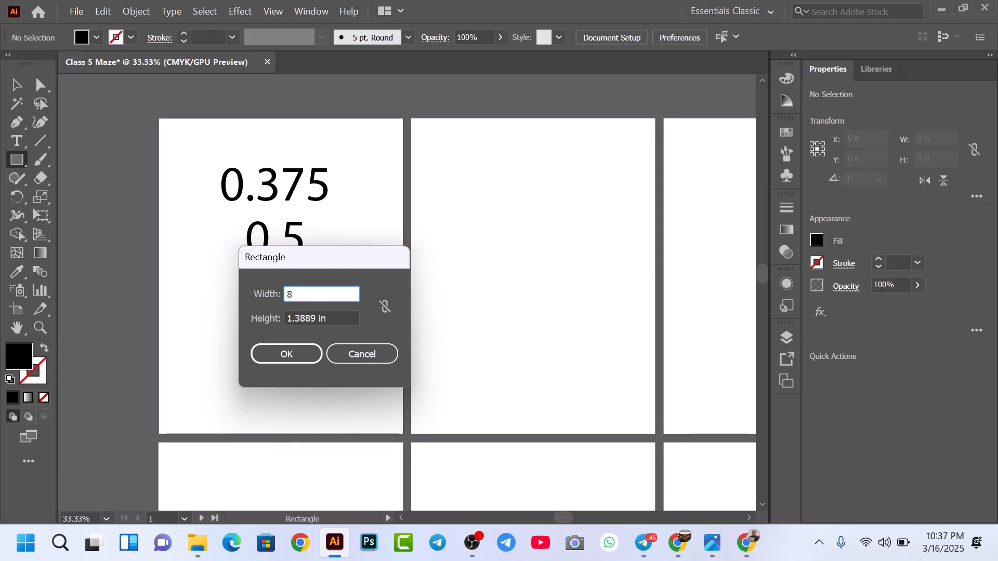
text(.5)
key(Tab)
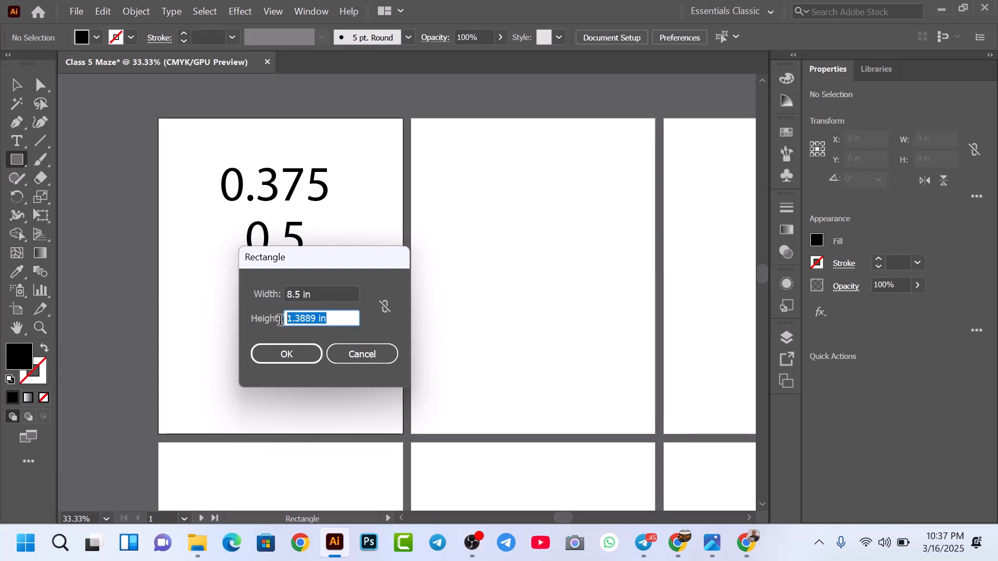
text(11)
click(298, 351)
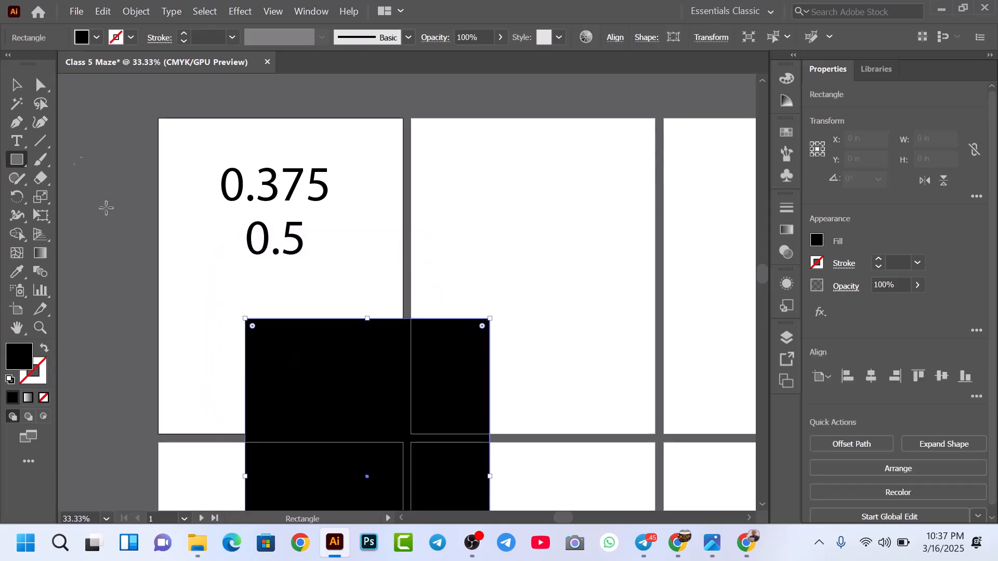
Move the 8.5 × 11 in rectangle up so that it mostly covers the second artboard
click(14, 89)
drag(339, 375, 503, 170)
click(499, 96)
mouse_move(499, 254)
mouse_down()
mouse_move(472, 305)
mouse_move(525, 258)
mouse_move(511, 251)
mouse_up()
Offset the rectangle's path by -0.5 in with mitered joins and a miter limit of 4
click(135, 10)
mouse_move(225, 407)
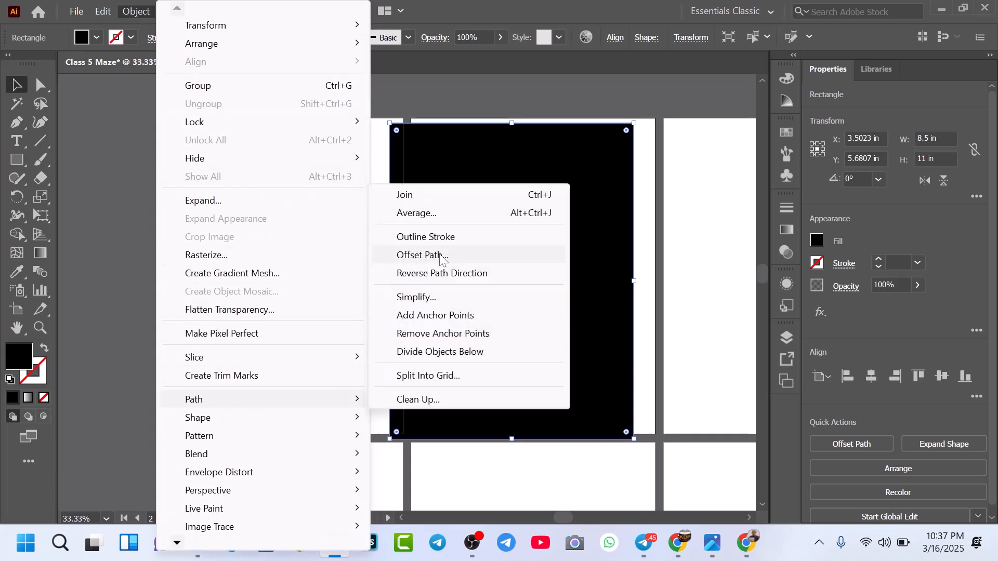
click(455, 256)
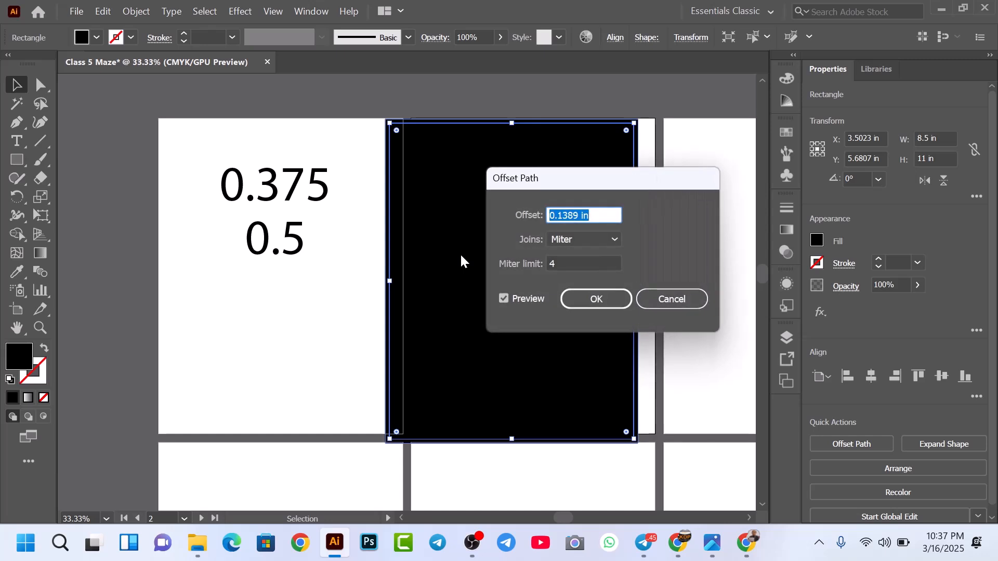
click(597, 217)
drag(590, 217, 542, 217)
text(=)
key(BackSpace)
text(-)
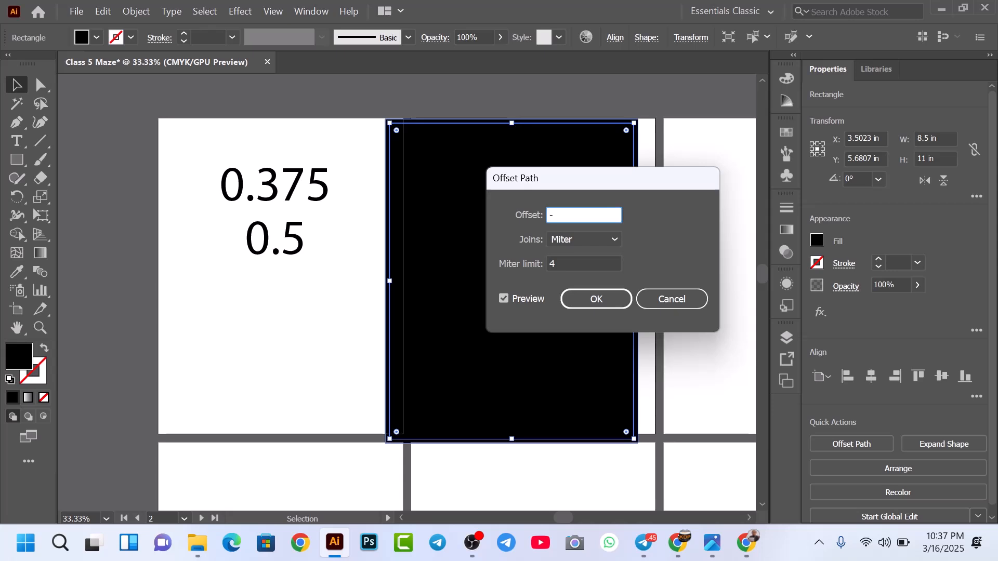
text(o.5)
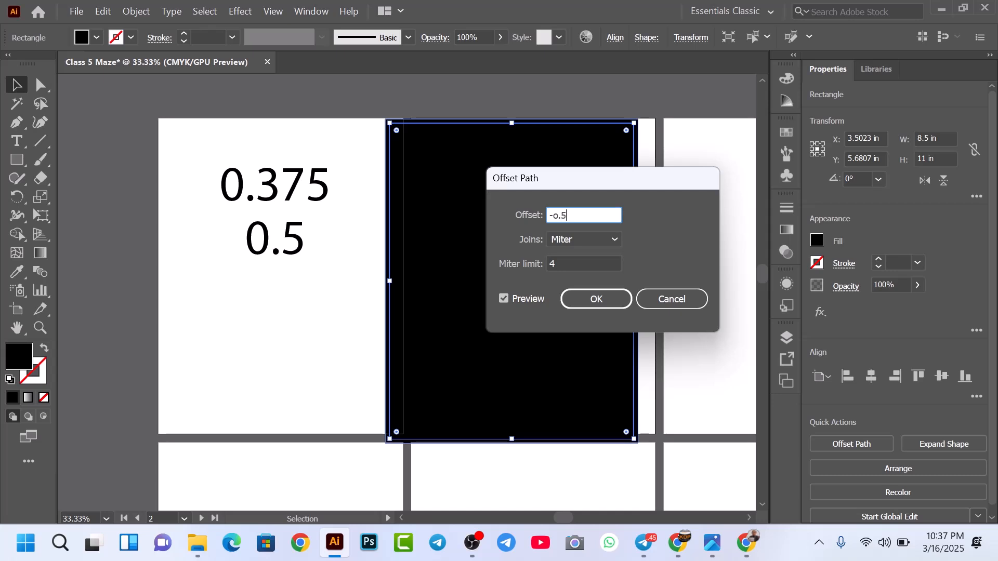
click(508, 295)
click(509, 298)
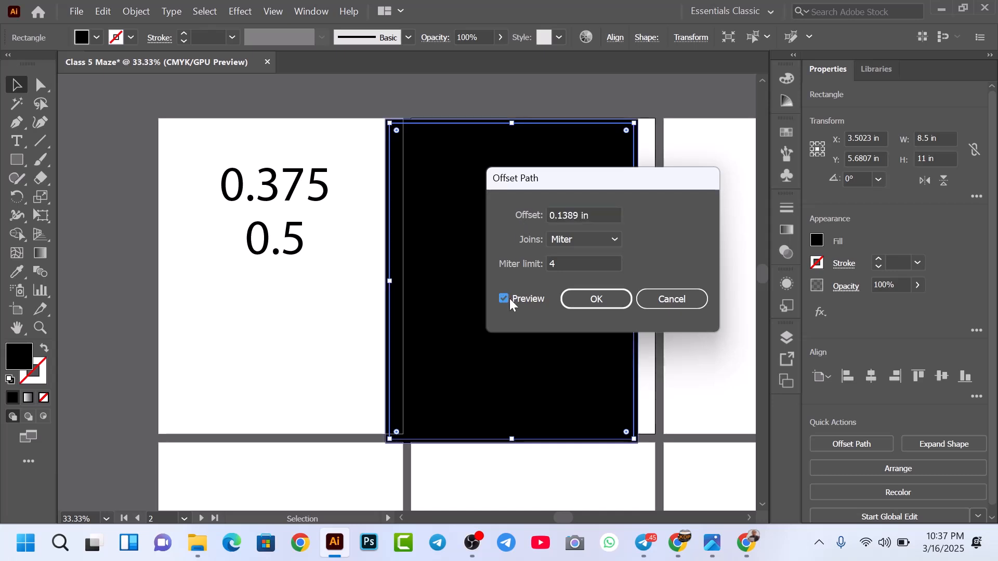
click(510, 299)
click(510, 299)
scroll(600, 215, down, 1)
scroll(600, 216, down, 4)
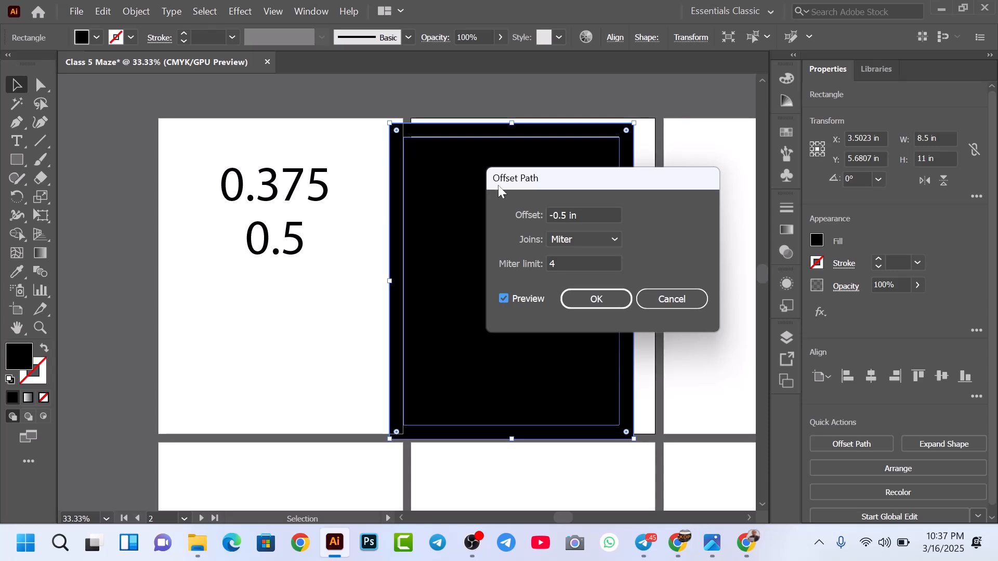
click(597, 300)
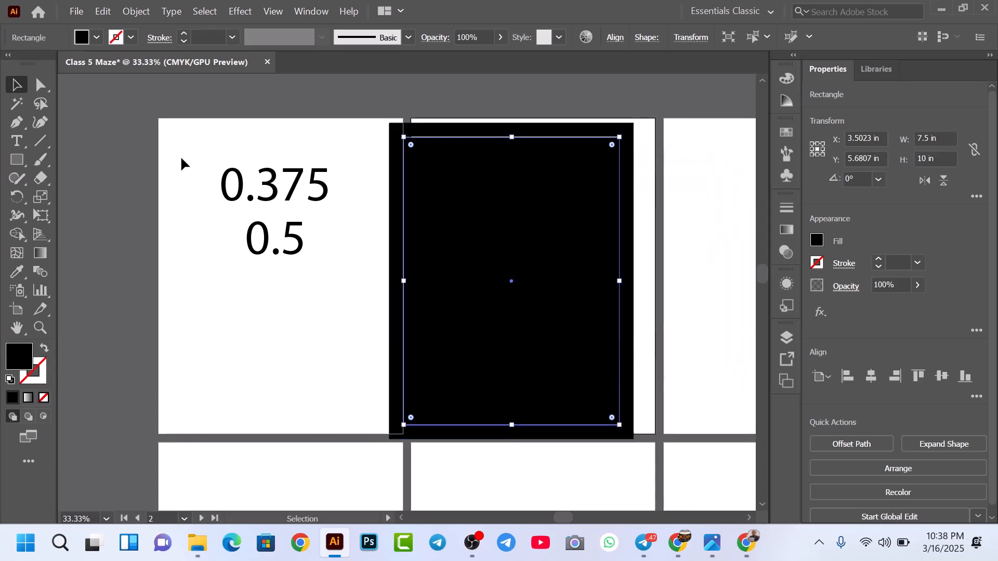
Move the inset rectangle onto the first artboard and delete the original 8.5 × 11 in rectangle
drag(445, 250, 313, 264)
drag(465, 284, 533, 326)
mouse_move(362, 321)
mouse_down()
mouse_move(371, 320)
mouse_move(357, 321)
mouse_up()
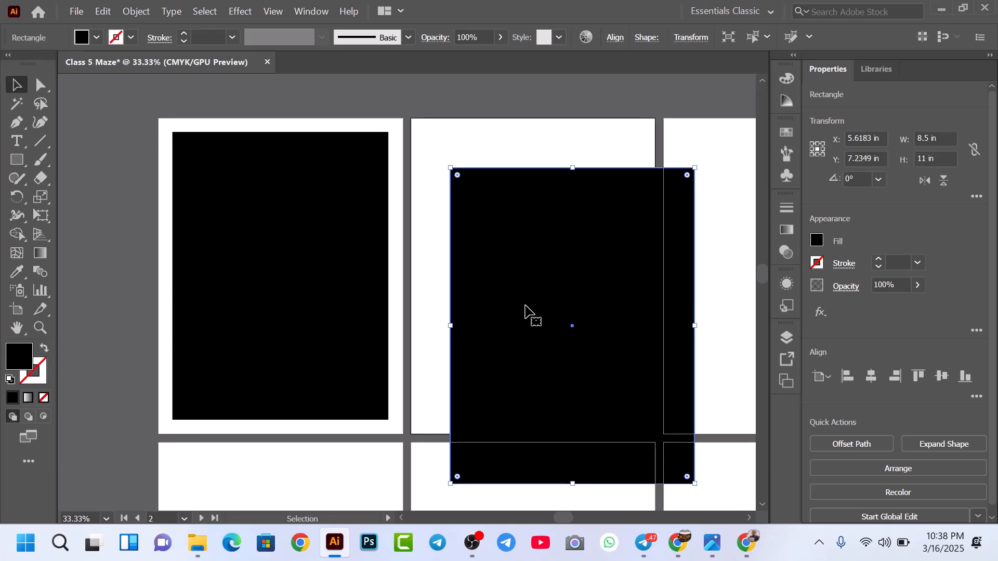
key(Delete)
Move the inset rectangle onto the second artboard and center it vertically on that artboard
drag(362, 304, 614, 299)
drag(498, 104, 530, 252)
click(540, 105)
click(530, 210)
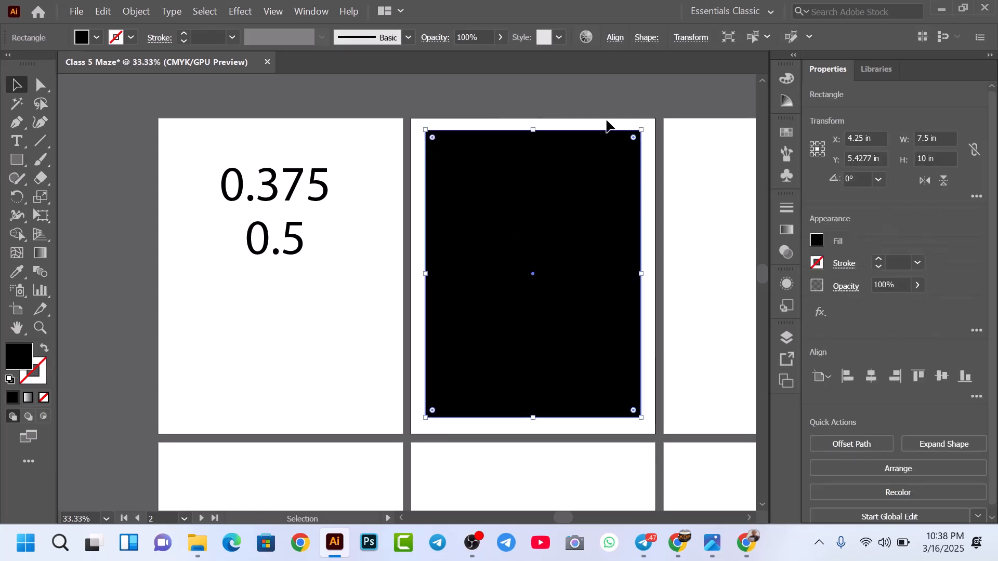
click(615, 39)
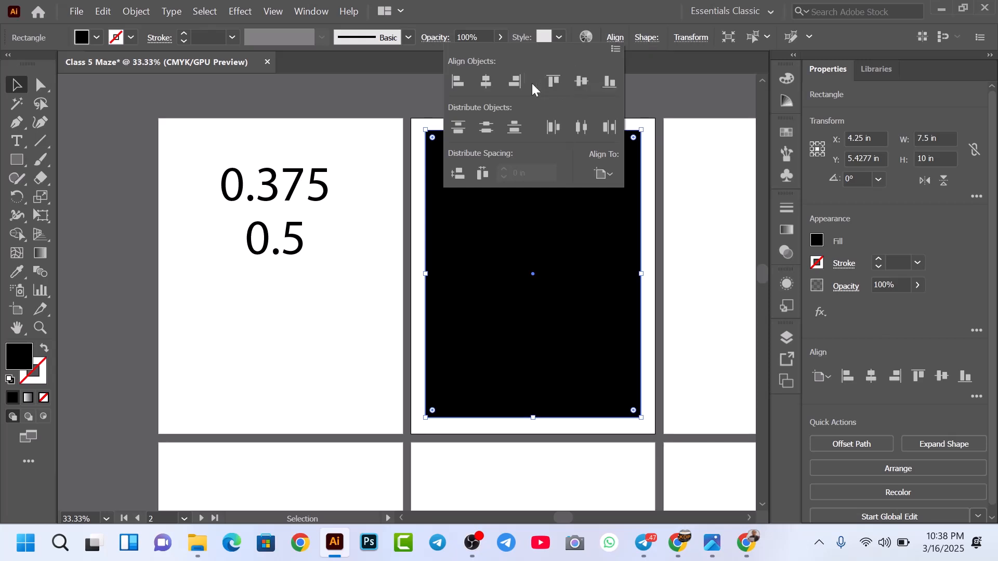
click(585, 88)
click(659, 107)
click(659, 108)
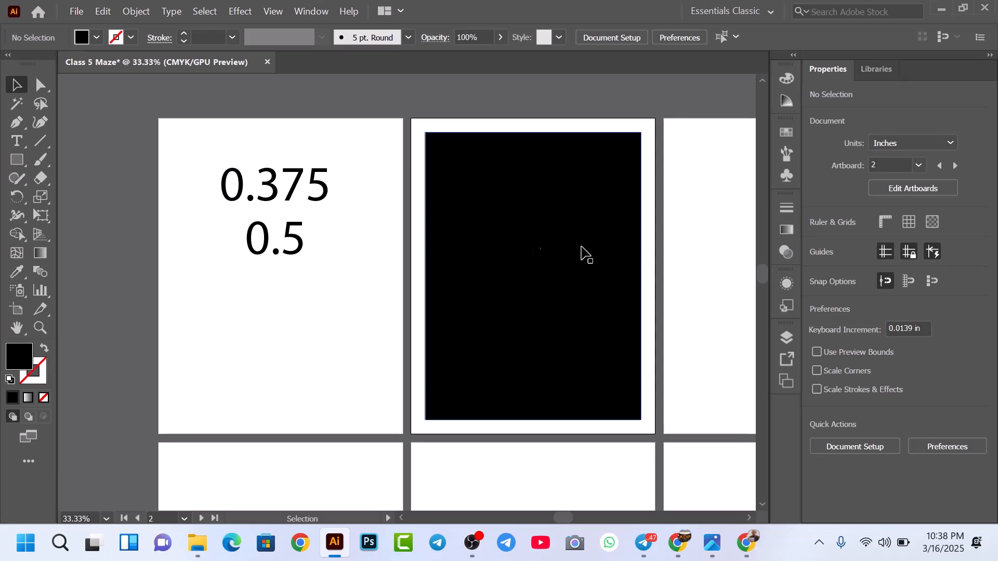
Dock the floating document window back into the workspace
scroll(534, 256, up, 5)
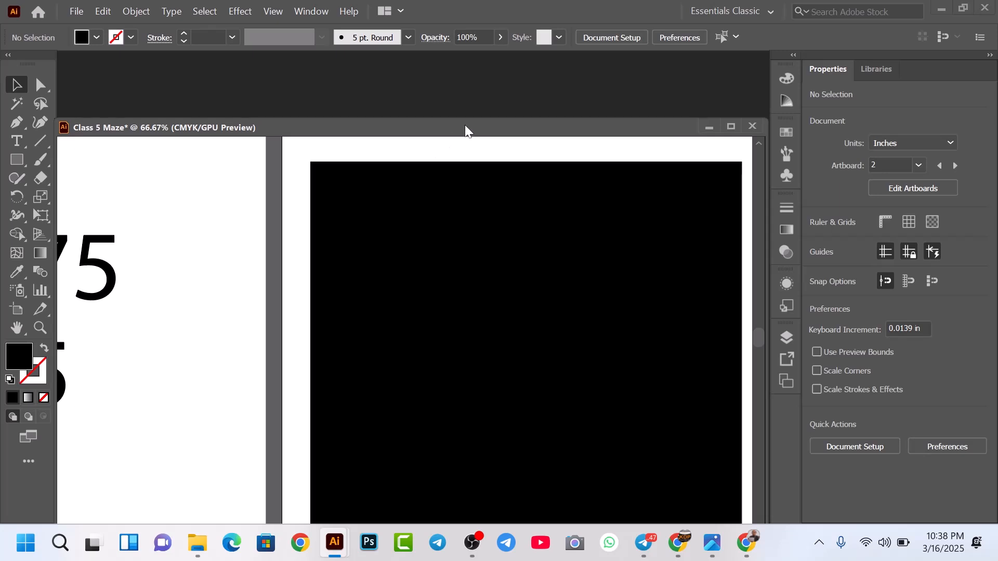
drag(465, 126, 469, 63)
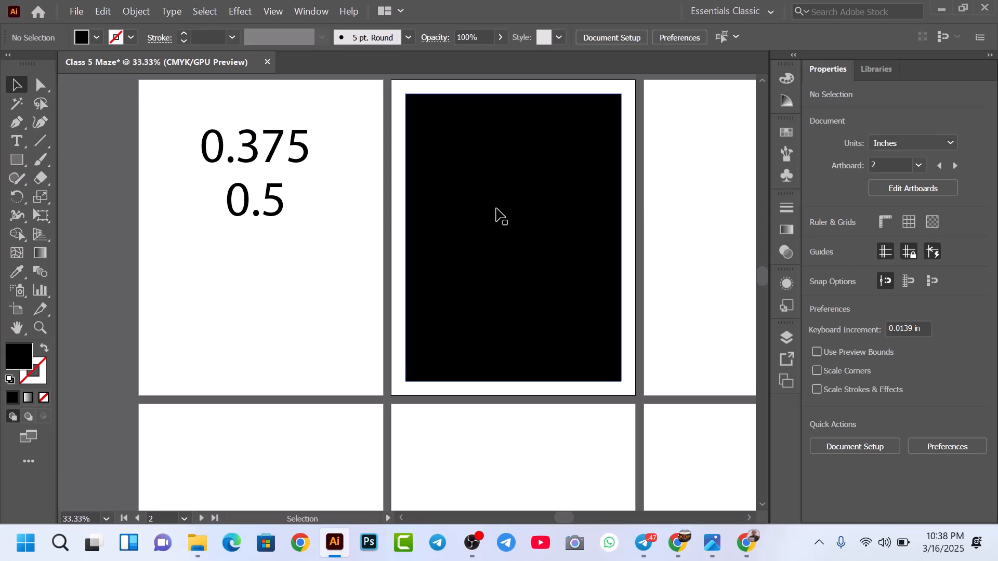
click(427, 207)
click(399, 181)
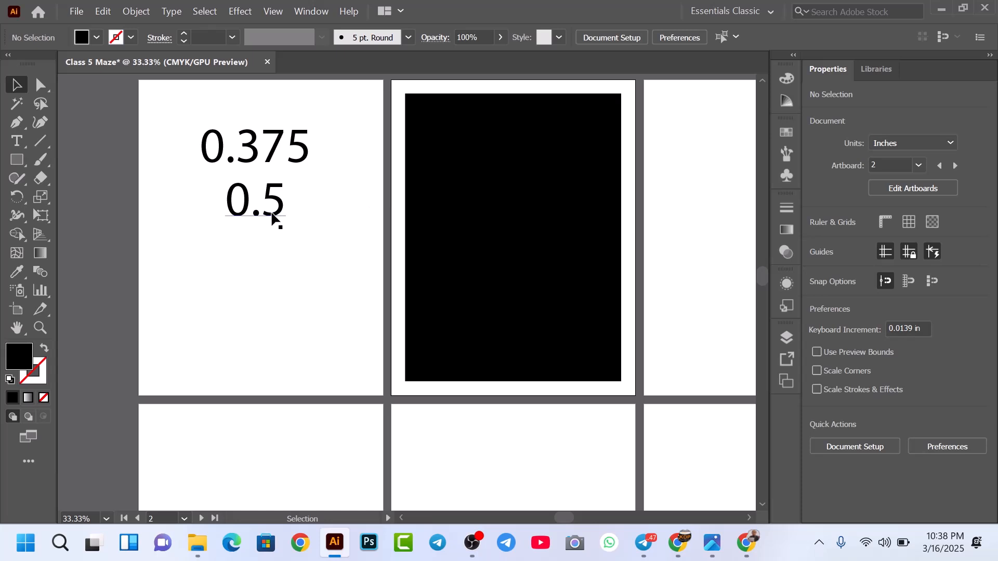
scroll(188, 236, up, 1)
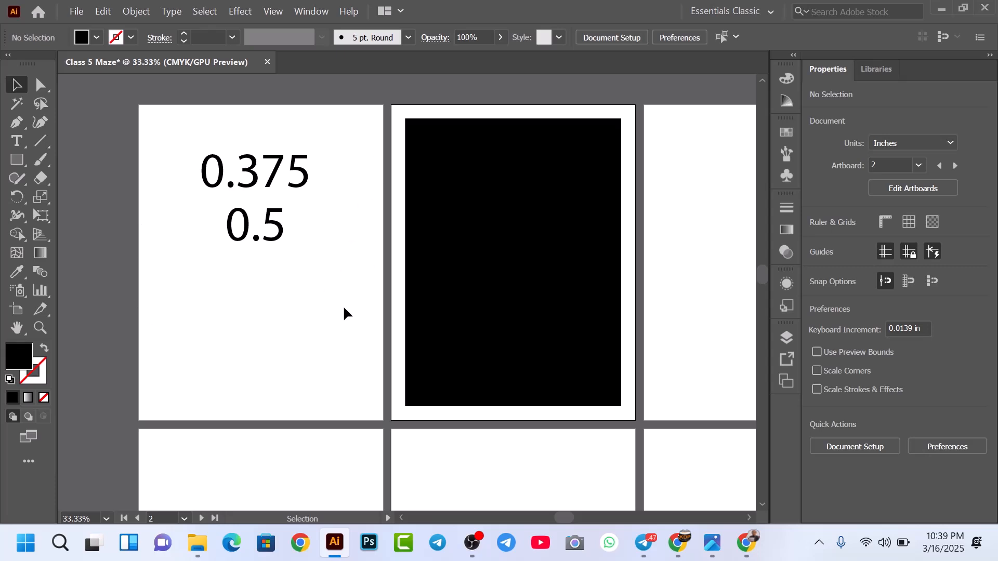
Create a second rectangle 7.5 in wide and 10 in high on the first artboard
click(17, 160)
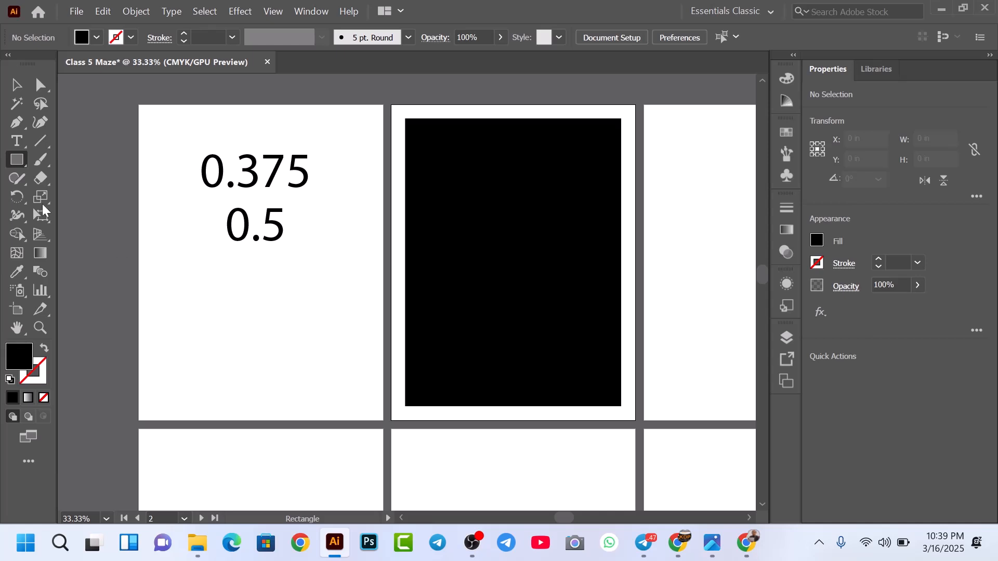
click(205, 282)
drag(307, 264, 256, 265)
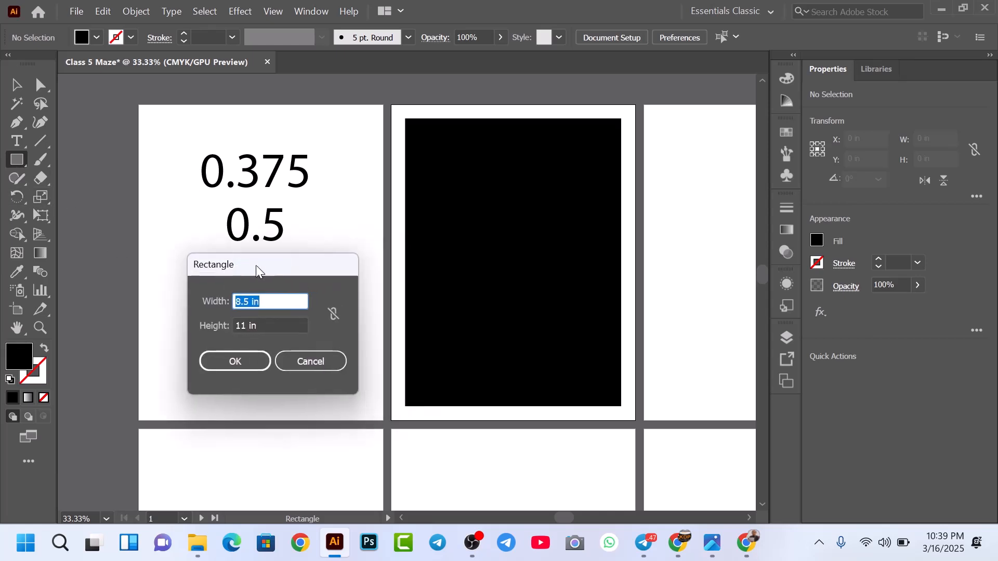
drag(274, 304, 232, 304)
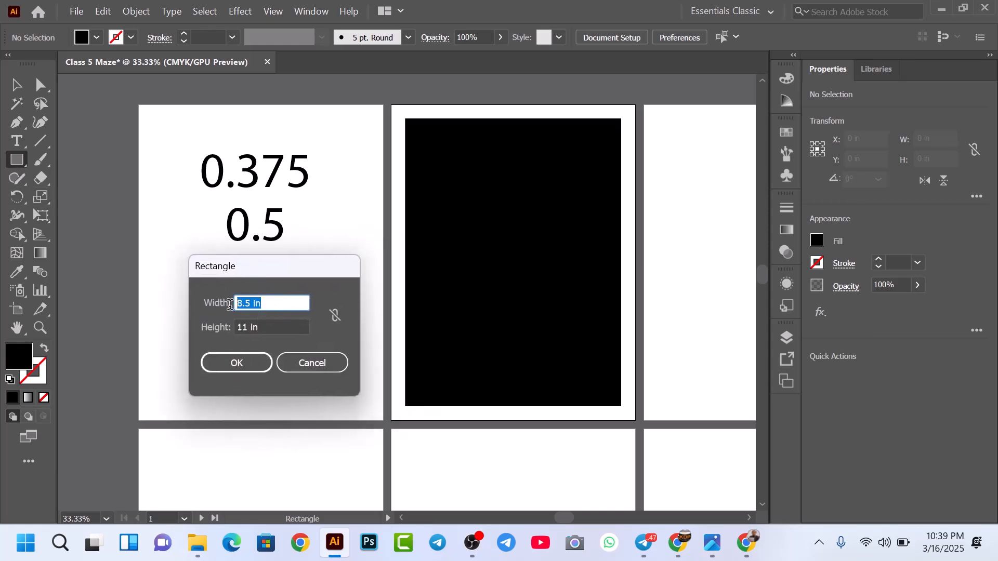
text(7.5)
key(Tab)
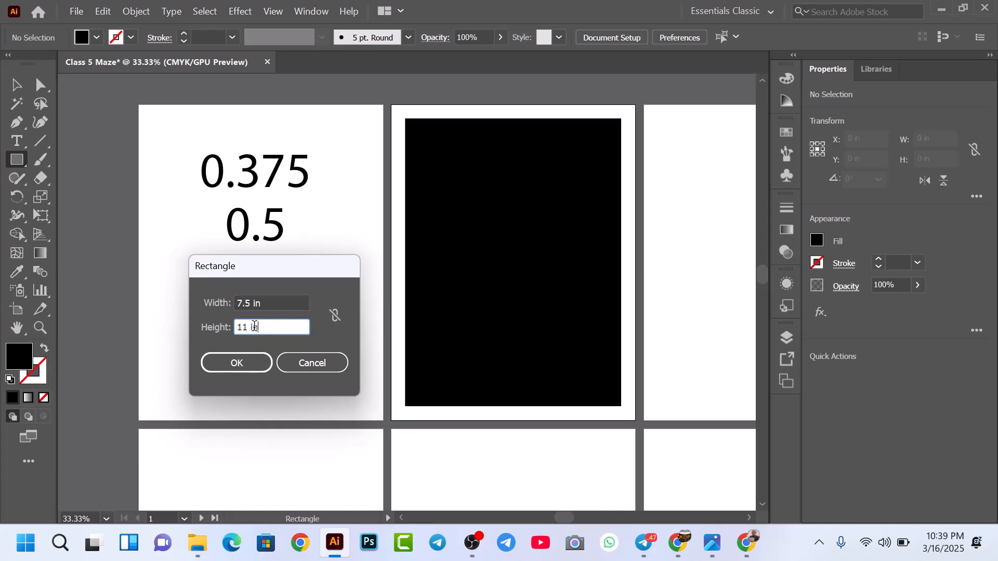
text(10)
click(232, 358)
Move the new 7.5 × 10 in rectangle onto the third artboard and center it horizontally there
click(16, 85)
scroll(305, 290, down, 3)
drag(335, 266, 564, 180)
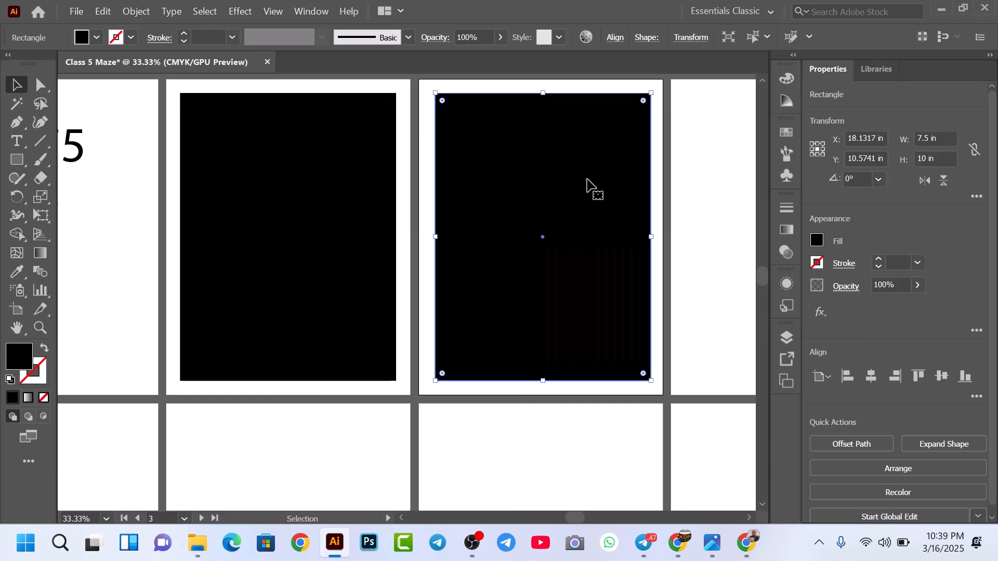
click(659, 163)
click(641, 171)
click(871, 376)
click(658, 265)
click(677, 266)
Delete the 0.375 and 0.5 texts from the first artboard
scroll(673, 258, down, 1)
drag(454, 224, 492, 244)
click(232, 242)
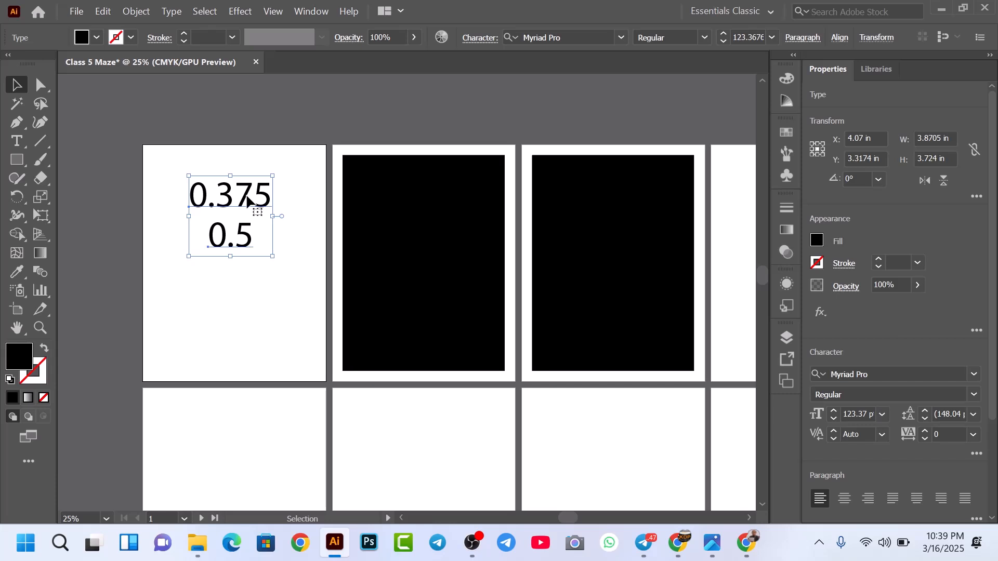
key(Delete)
Move the second artboard's rectangle onto the first artboard, delete the third artboard's rectangle, and select the remaining one
drag(400, 252, 218, 250)
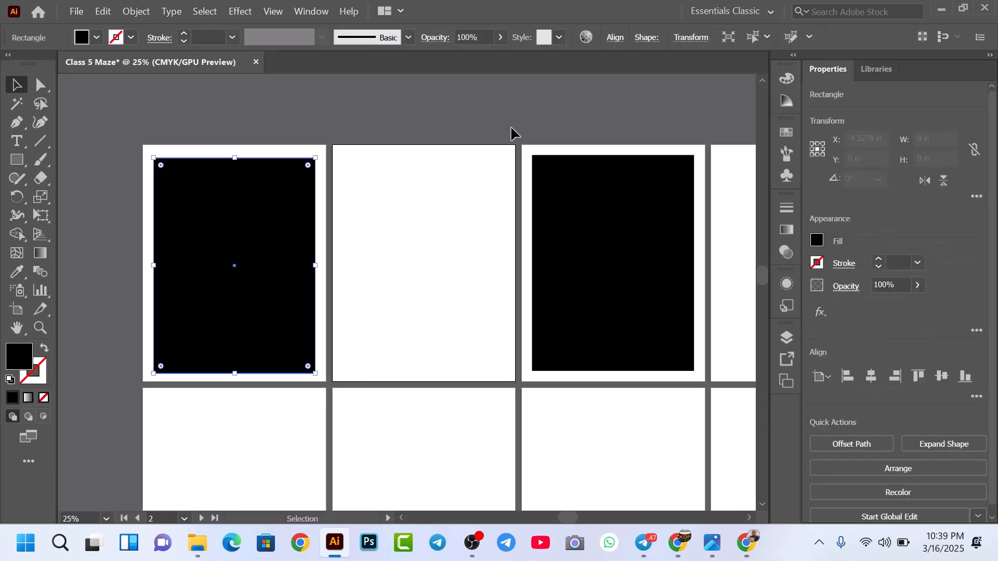
click(602, 252)
key(Delete)
click(213, 235)
scroll(213, 232, up, 1)
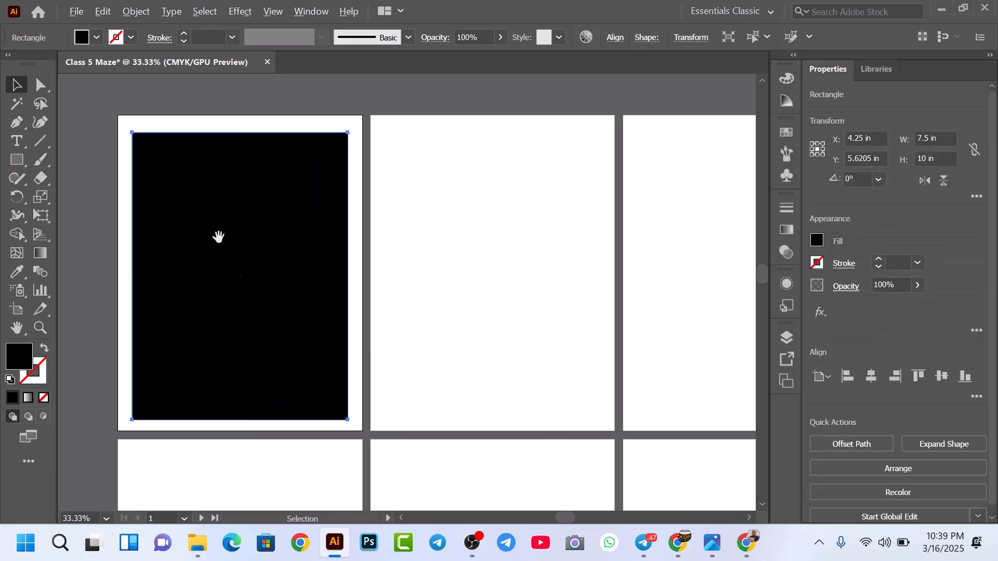
drag(215, 234, 250, 197)
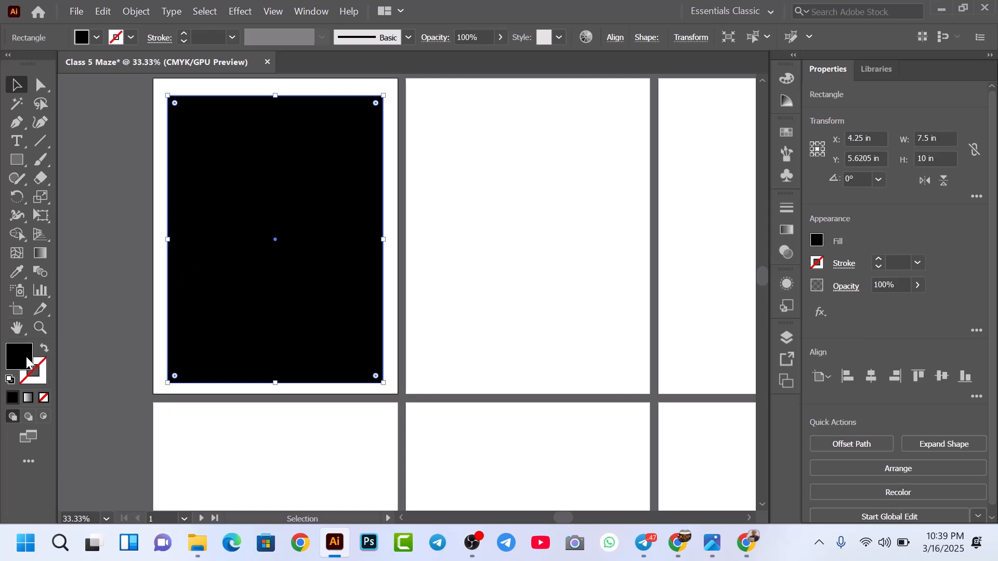
Remove the 7.5 × 10 in rectangle's fill and give it a 1 pt pure black (000000) stroke
click(44, 399)
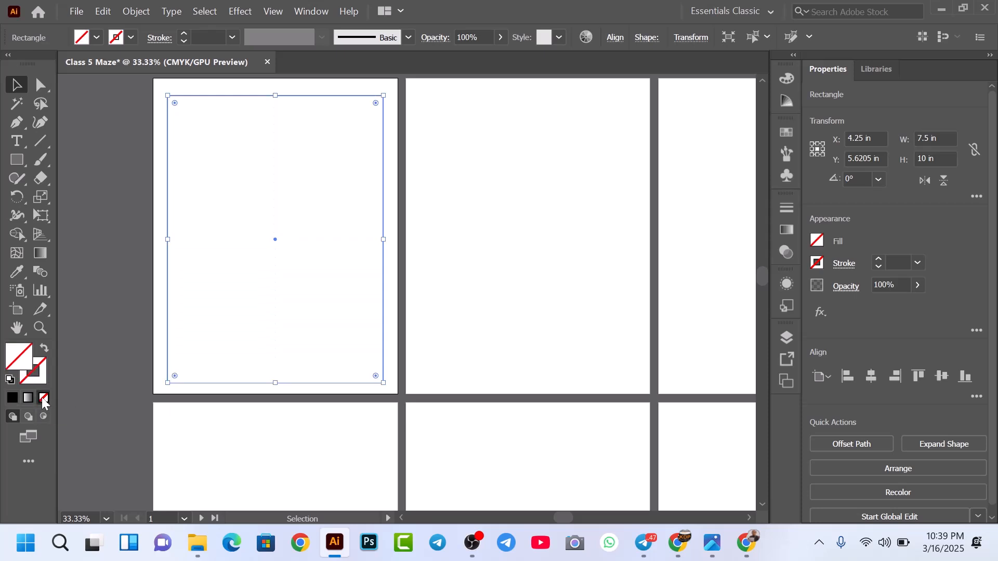
click(131, 37)
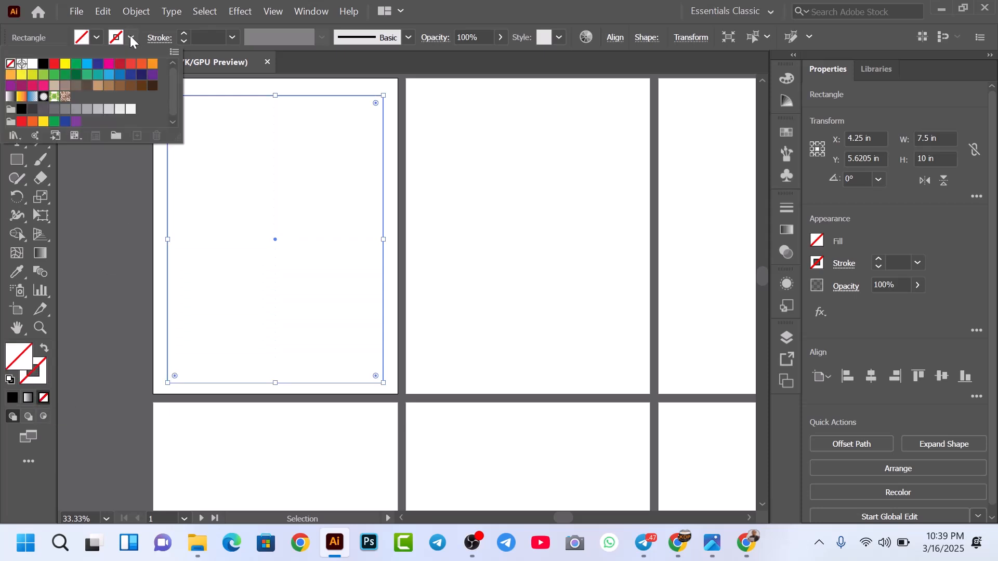
click(43, 63)
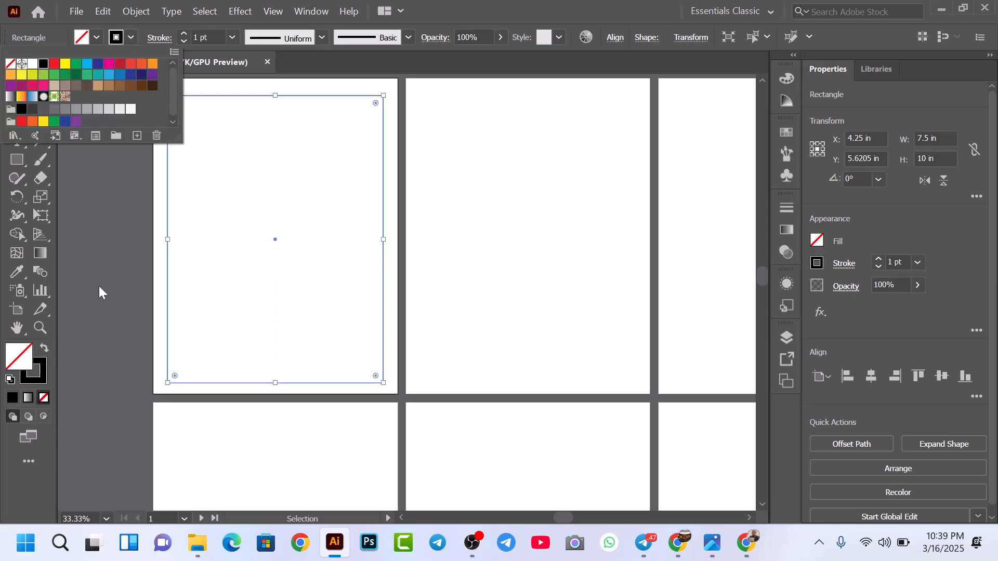
double_click(43, 370)
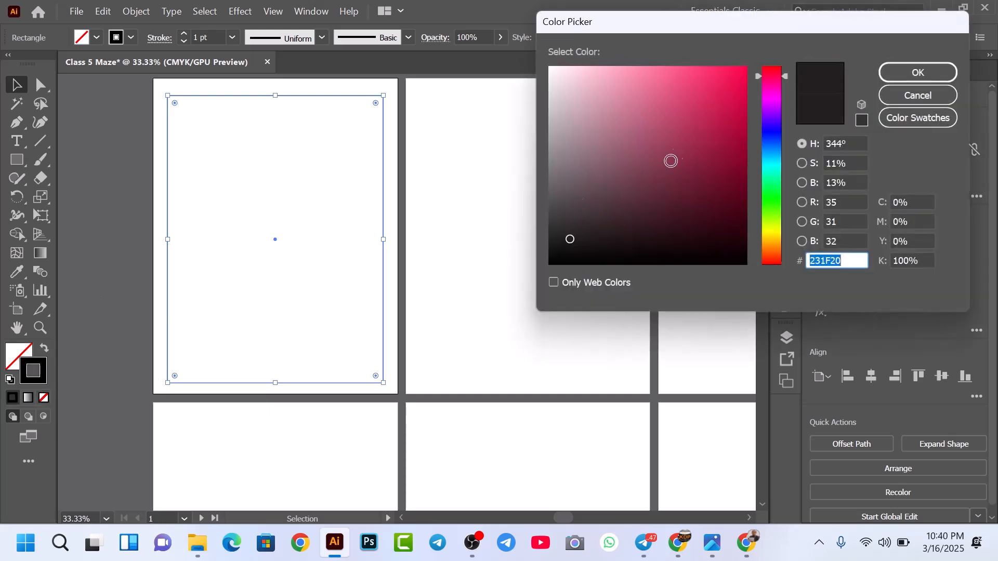
drag(557, 252, 539, 276)
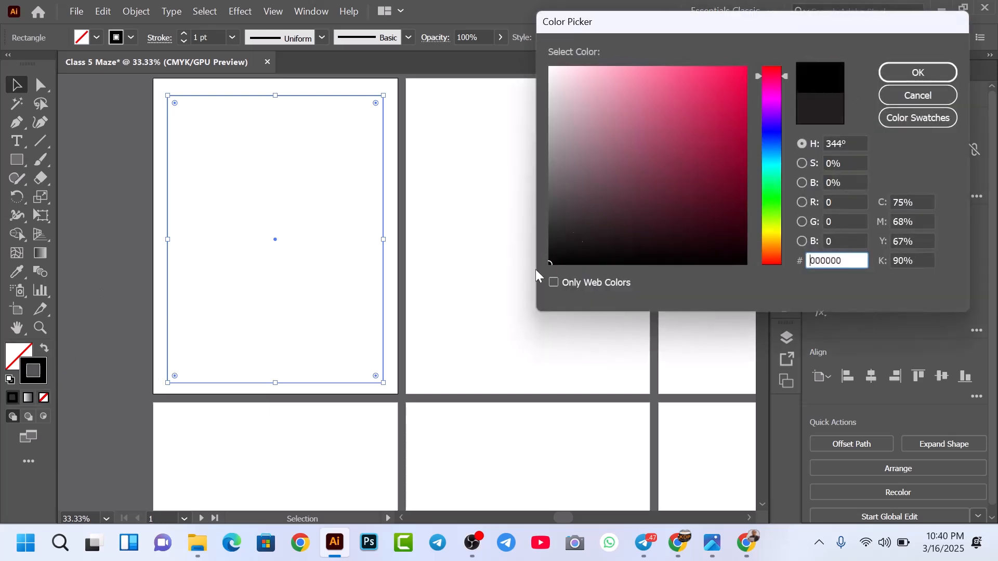
click(932, 74)
click(457, 238)
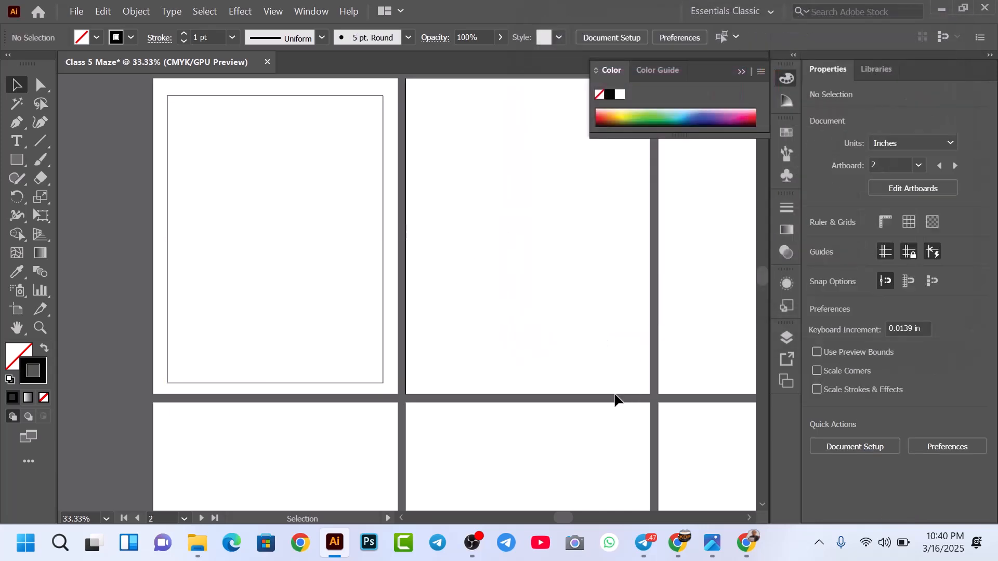
Examine the margins between the outlined rectangle and the edges of the first artboard
scroll(408, 226, up, 1)
drag(393, 203, 445, 226)
scroll(483, 267, down, 1)
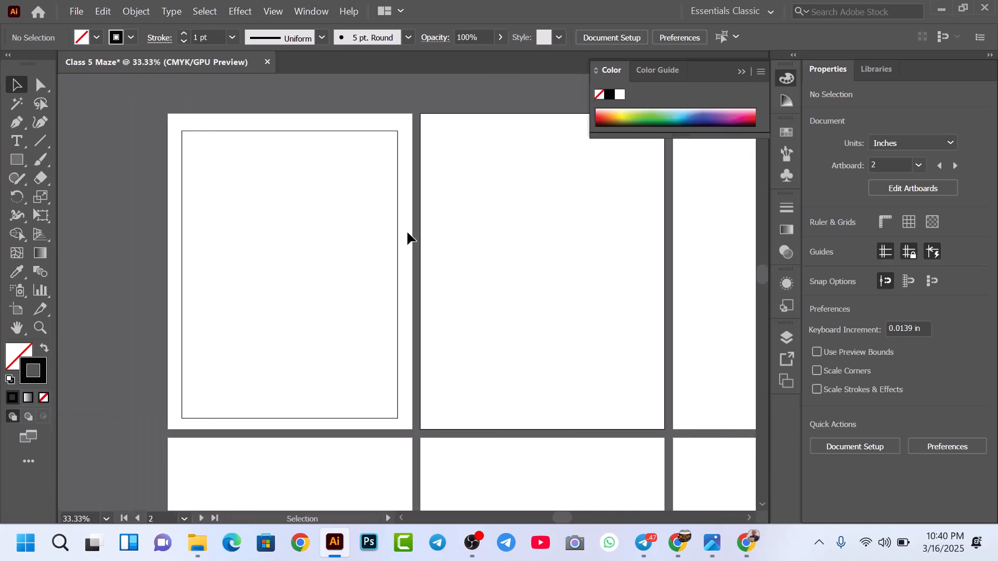
scroll(166, 154, up, 1)
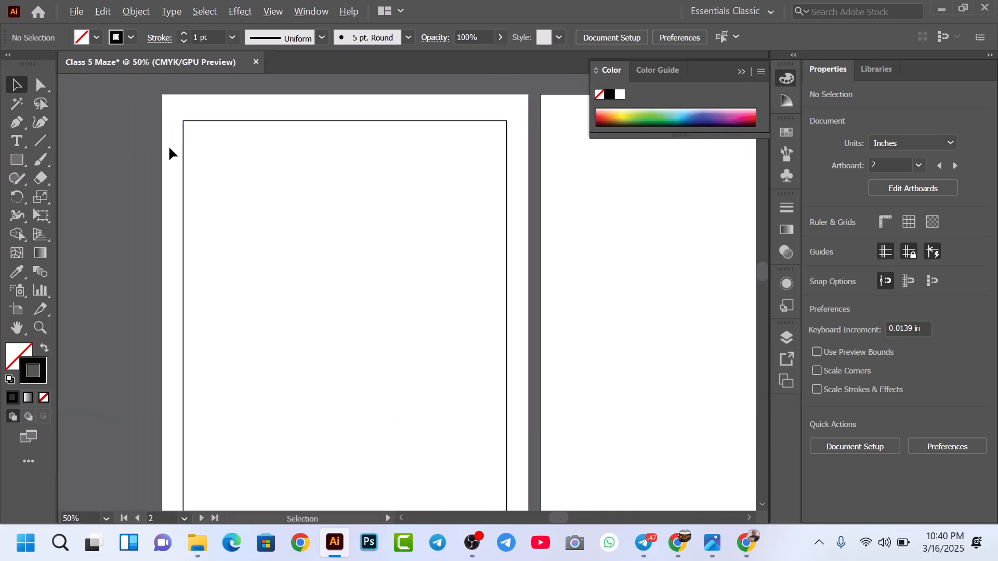
drag(151, 147, 153, 146)
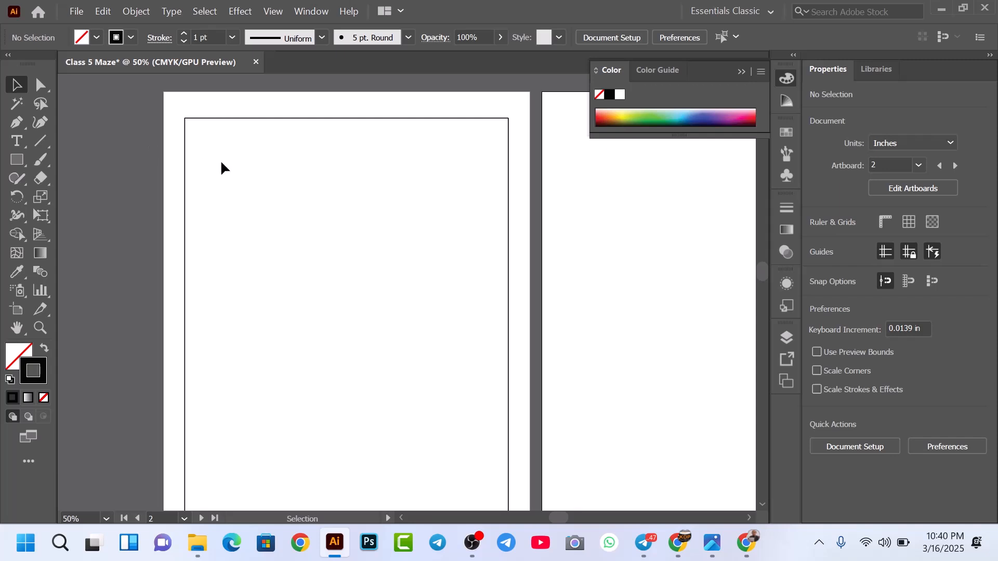
scroll(220, 160, down, 1)
drag(165, 127, 255, 219)
scroll(210, 167, up, 2)
click(235, 155)
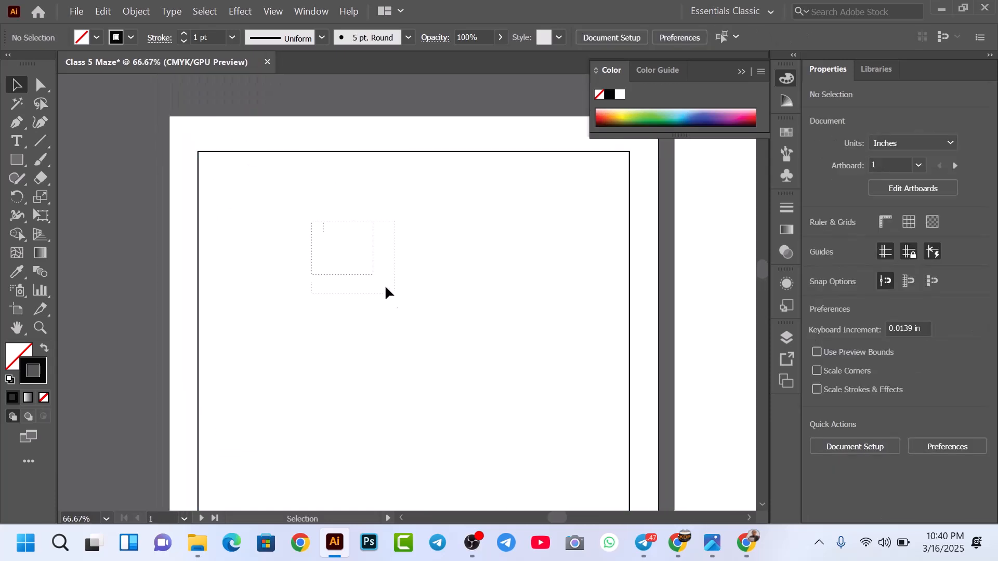
scroll(383, 286, down, 1)
drag(390, 291, 357, 242)
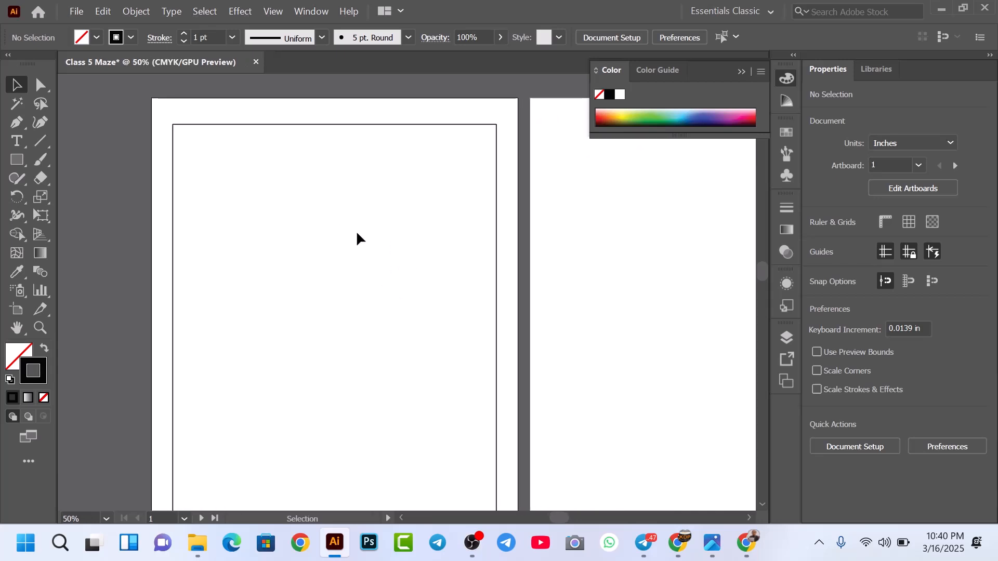
drag(329, 109, 338, 201)
click(338, 201)
scroll(338, 201, down, 1)
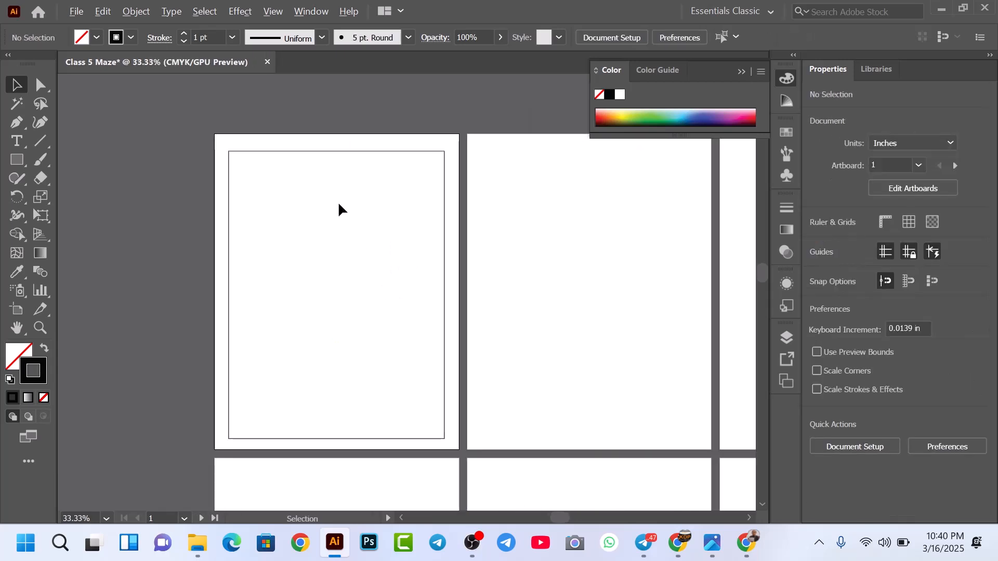
scroll(321, 207, up, 1)
drag(320, 201, 328, 230)
Select the outlined rectangle and center it vertically on the first artboard
drag(234, 140, 269, 174)
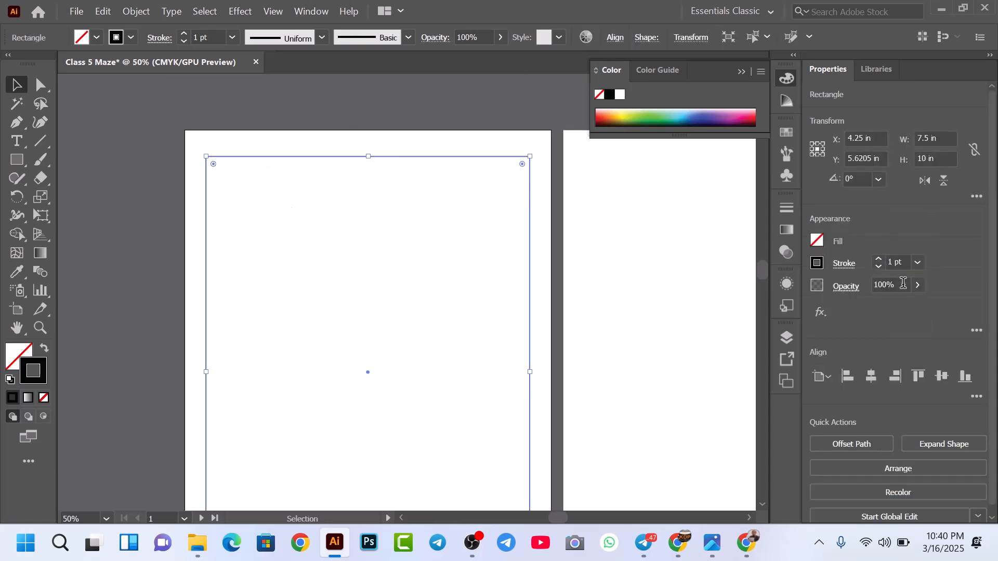
click(939, 377)
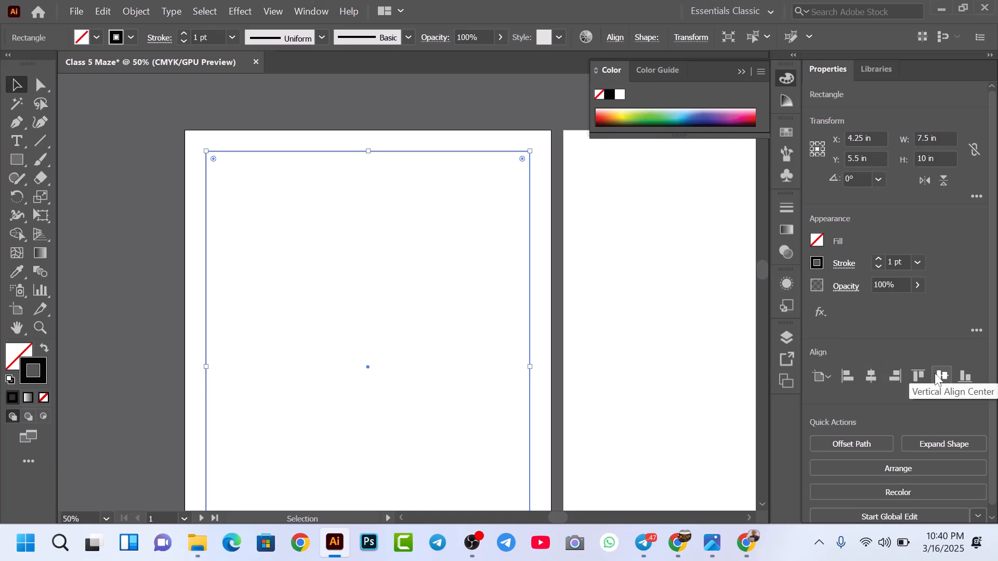
click(614, 38)
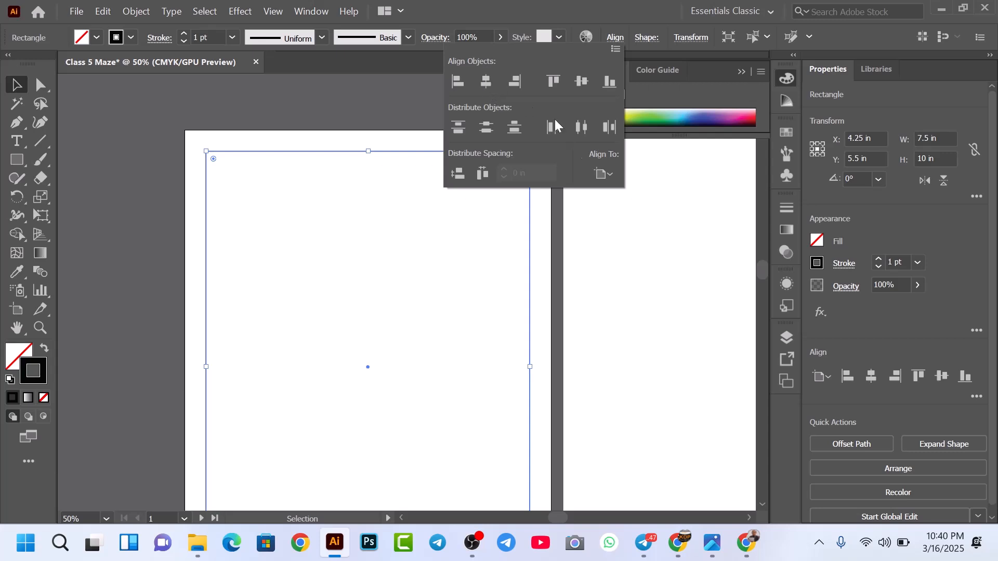
click(395, 110)
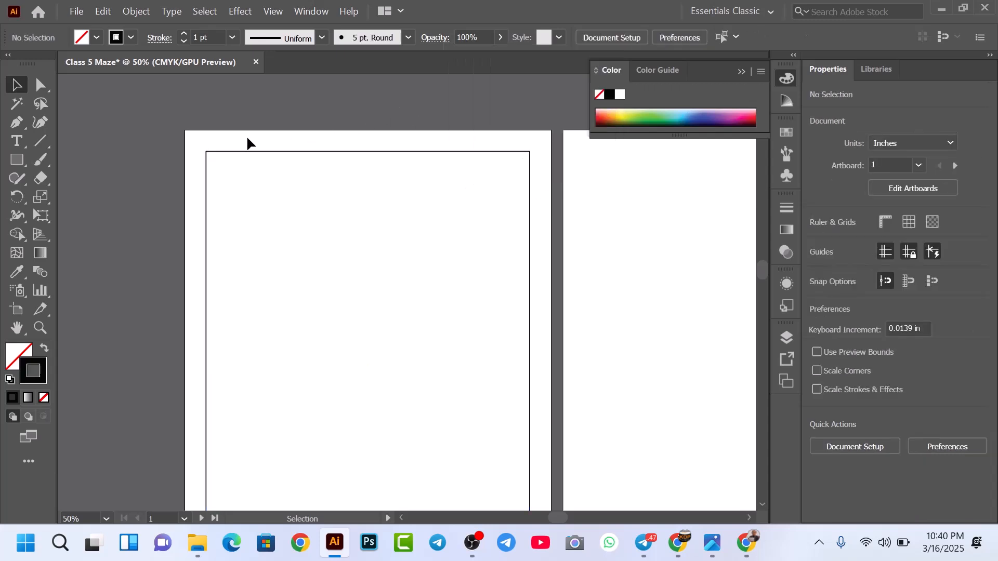
Set the outlined rectangle's stroke weight to 2 pt
drag(287, 170, 287, 170)
key(ctrl+minus)
click(312, 151)
click(308, 174)
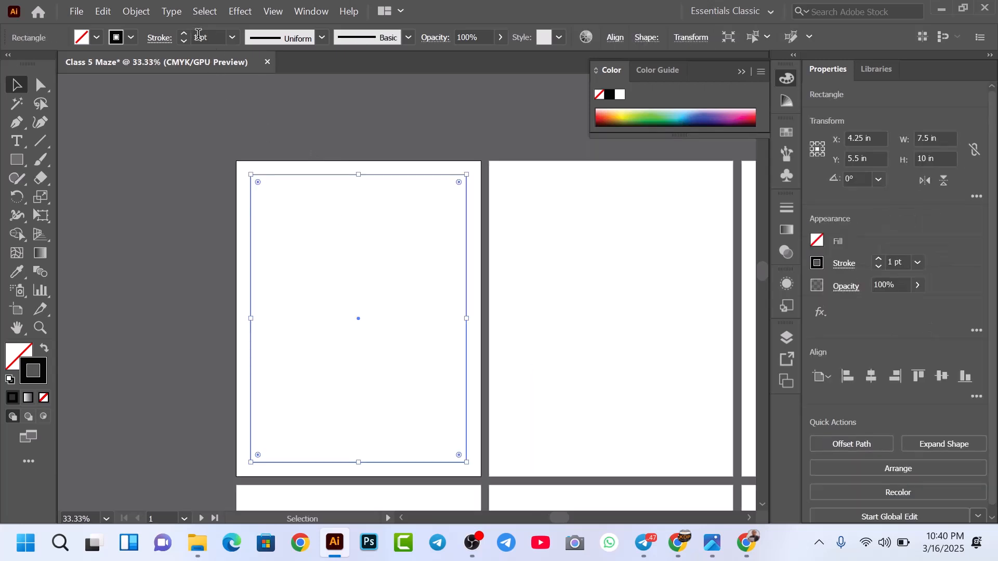
scroll(292, 179, up, 3)
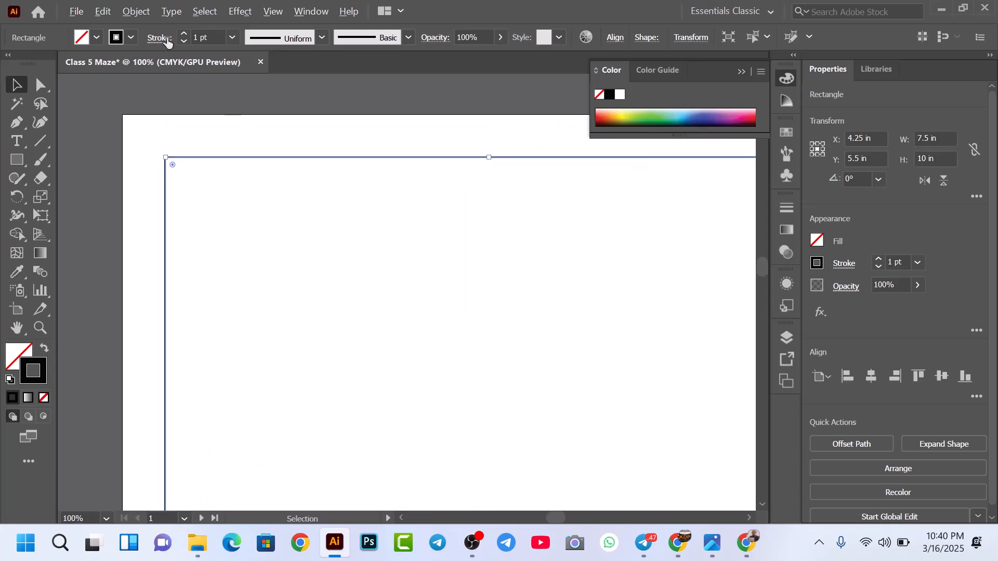
click(183, 33)
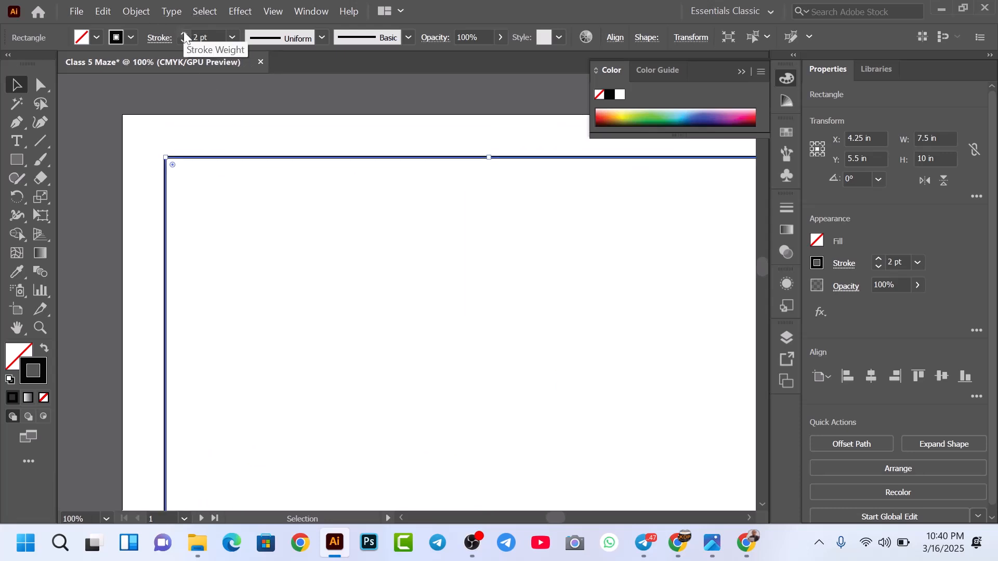
click(183, 33)
click(183, 33)
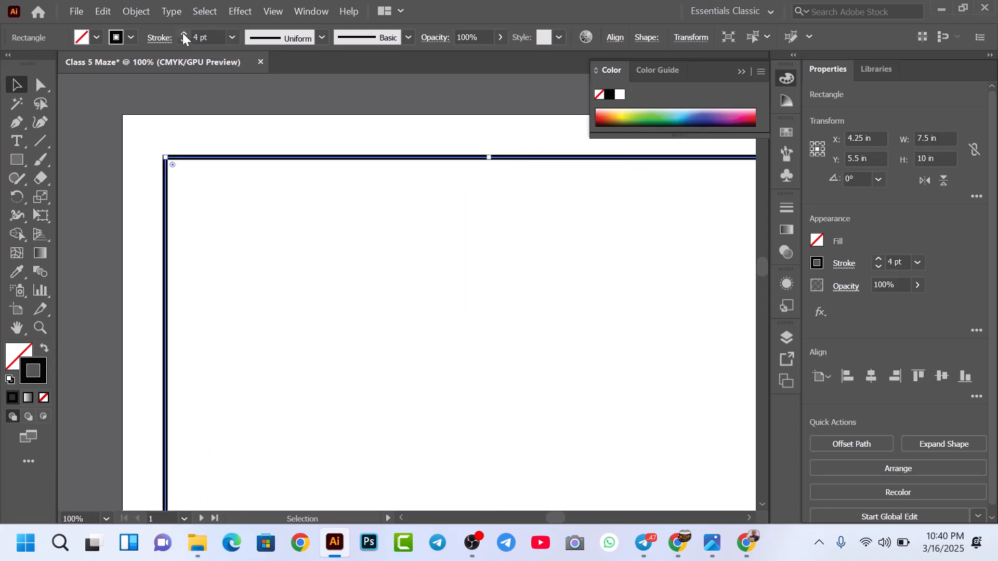
click(181, 41)
click(181, 42)
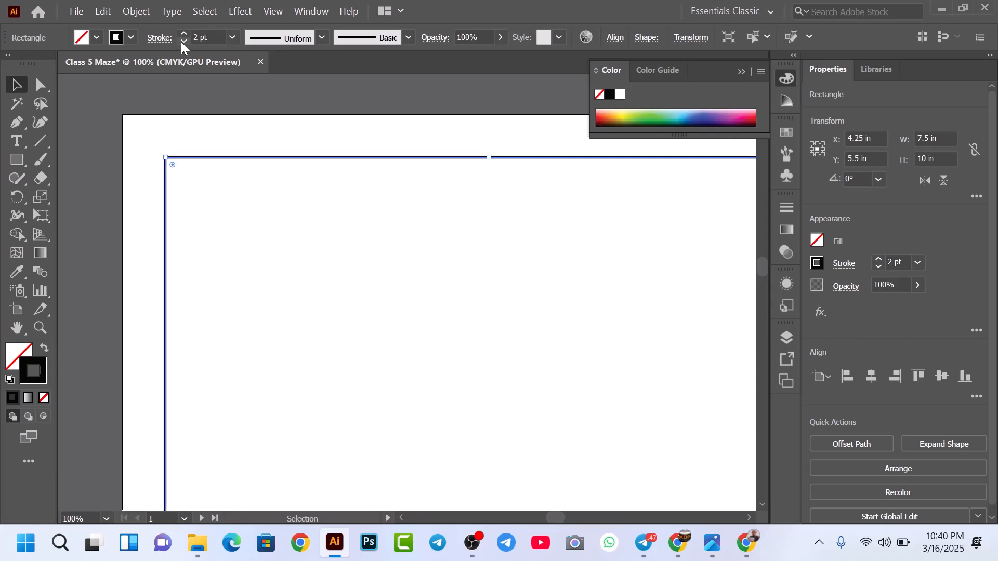
click(229, 104)
Round all four corners of the outlined rectangle slightly
scroll(235, 109, down, 2)
click(289, 130)
click(239, 109)
click(204, 147)
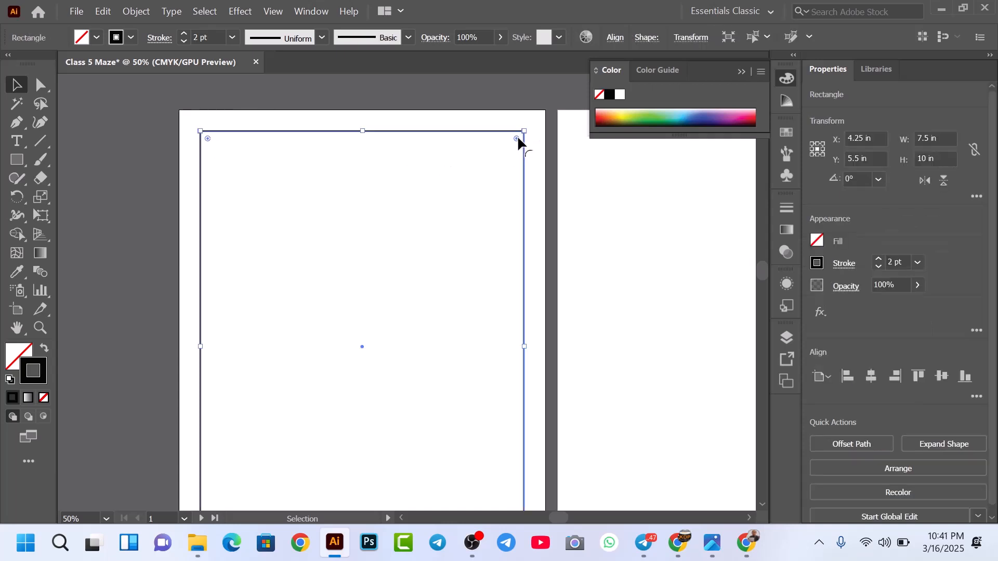
drag(208, 136, 218, 146)
click(302, 120)
Review the rounded frame up close and within the full grid of artboards
scroll(303, 125, down, 2)
drag(333, 204, 287, 172)
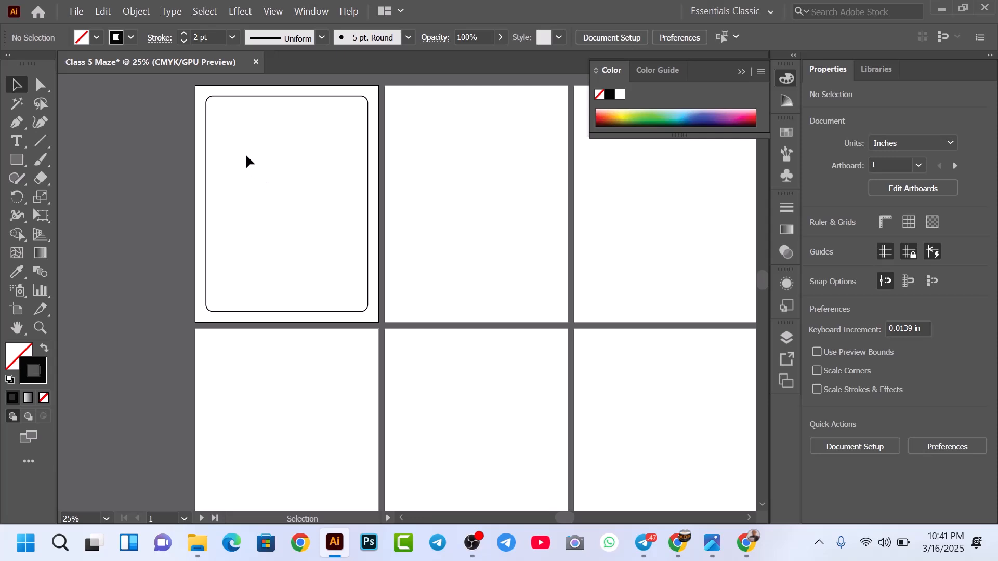
scroll(246, 154, up, 1)
scroll(222, 133, up, 2)
scroll(221, 175, up, 1)
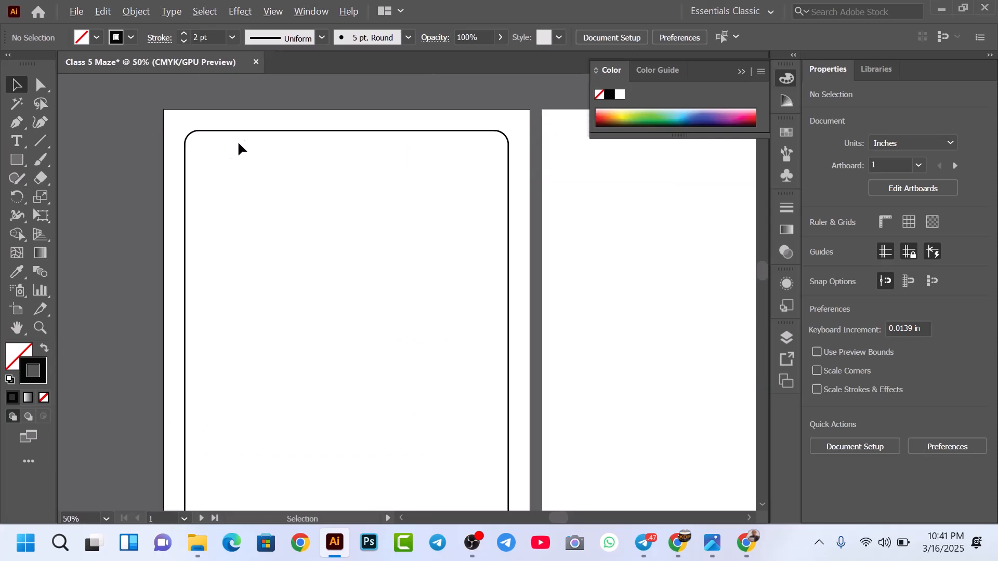
scroll(278, 189, down, 2)
drag(342, 273, 271, 200)
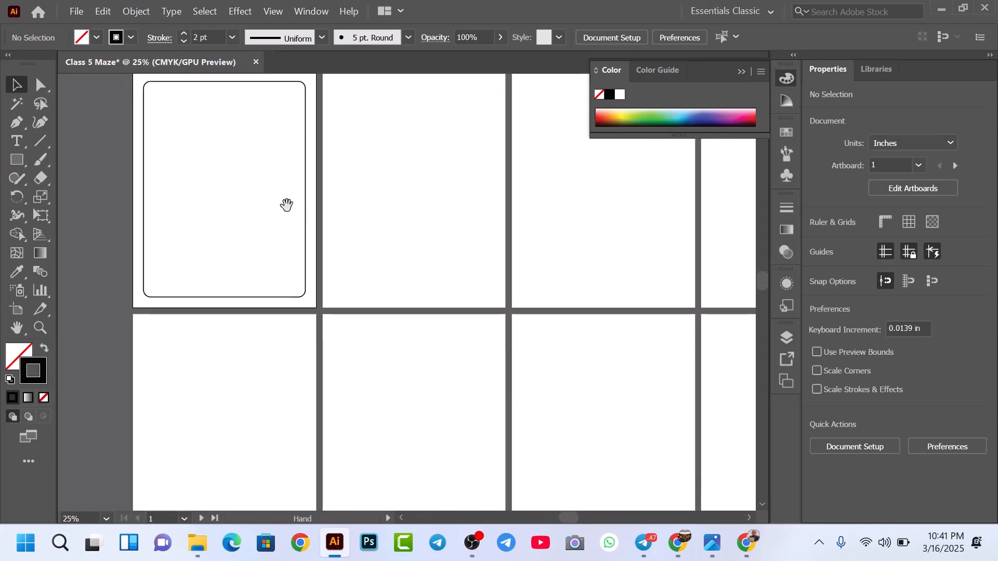
scroll(436, 248, down, 2)
drag(524, 317, 450, 254)
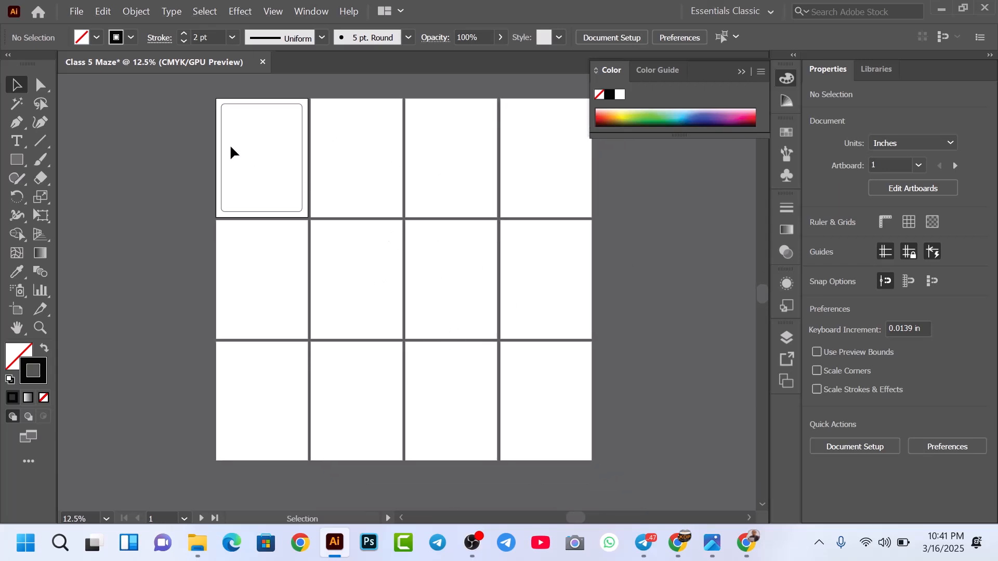
Draw a small rectangle about 3.23 in wide and 0.61 in high, starting on the rounded frame's top edge
scroll(252, 141, up, 2)
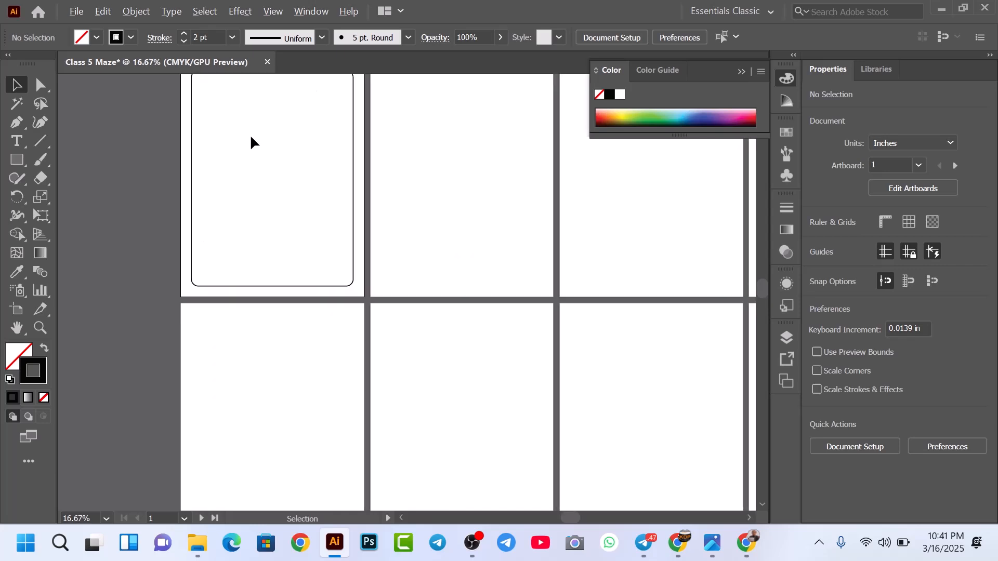
drag(251, 134, 268, 199)
scroll(265, 198, up, 2)
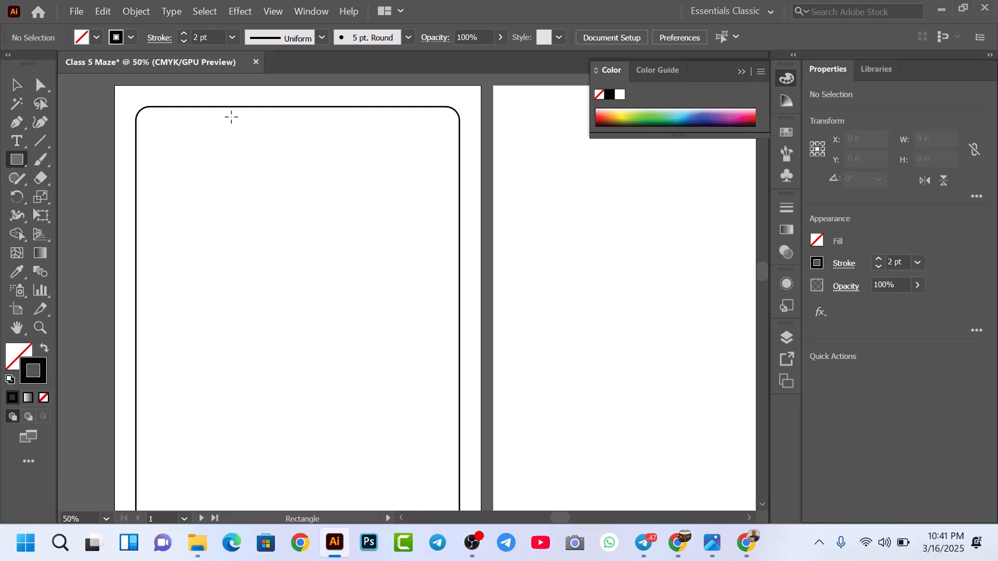
scroll(227, 117, up, 1)
drag(208, 140, 394, 174)
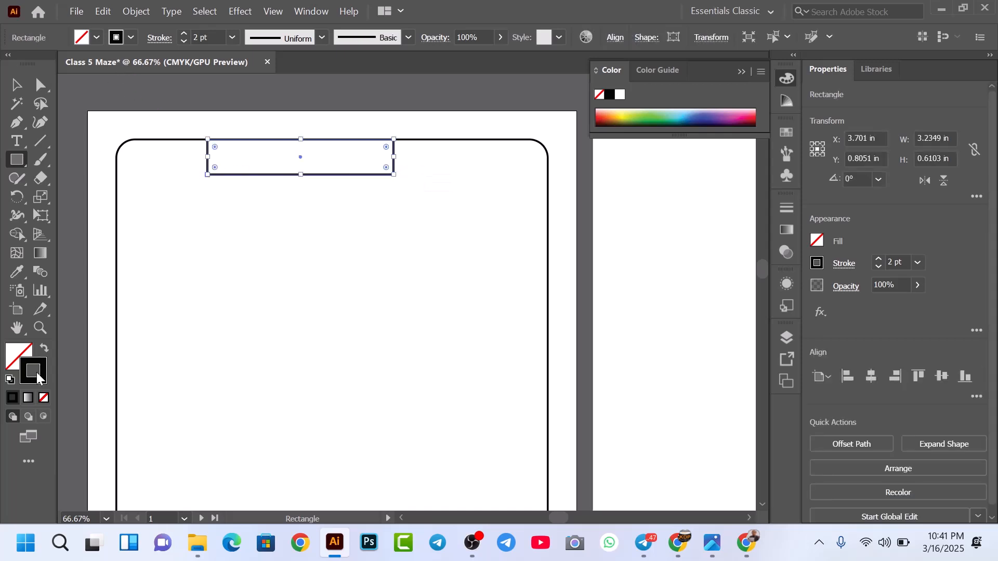
Remove the small rectangle's stroke and fill it with the black swatch
click(44, 398)
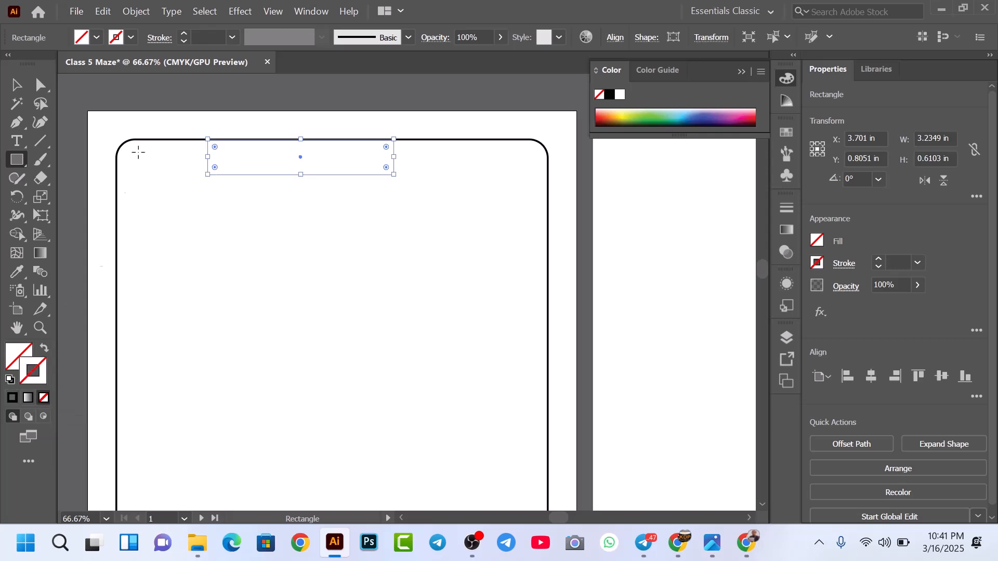
click(97, 39)
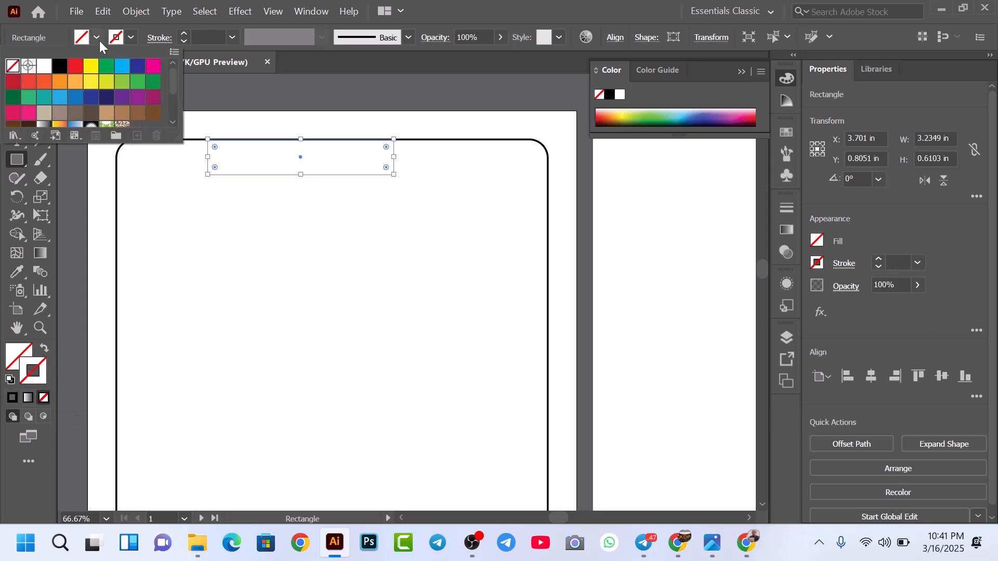
click(60, 66)
Try to set the small rectangle's color to dark gray 474747, and clear its stroke
double_click(23, 353)
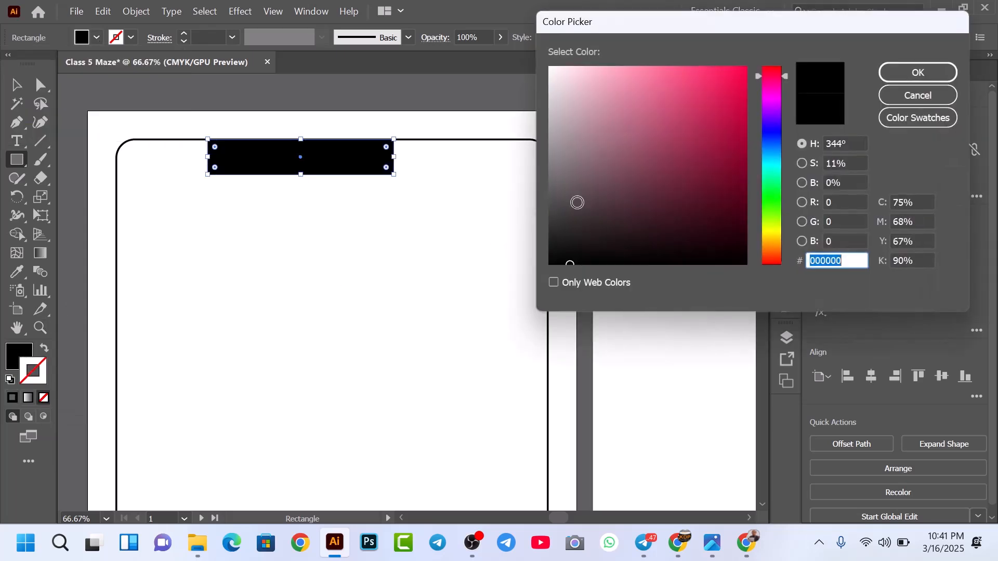
drag(554, 229, 546, 209)
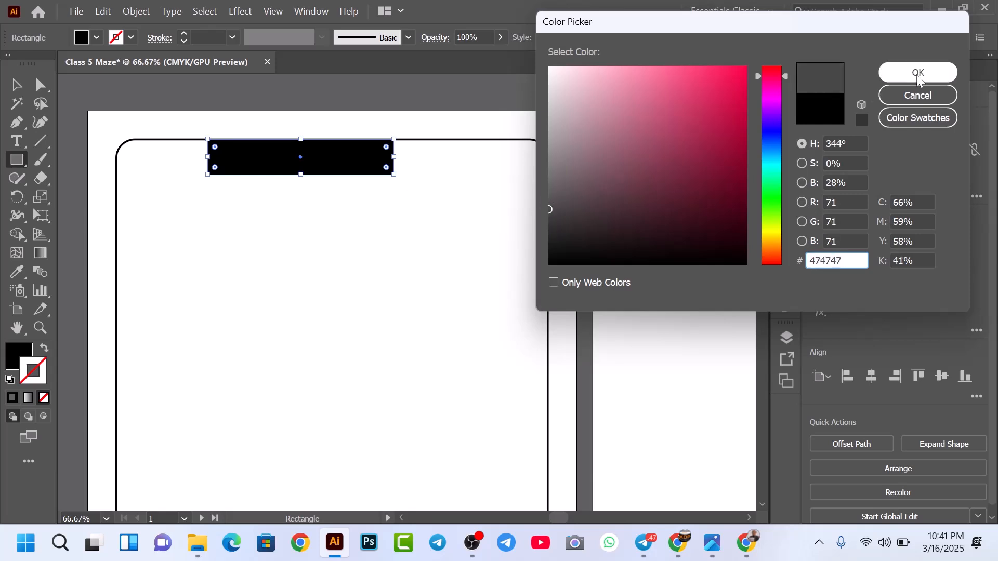
click(918, 80)
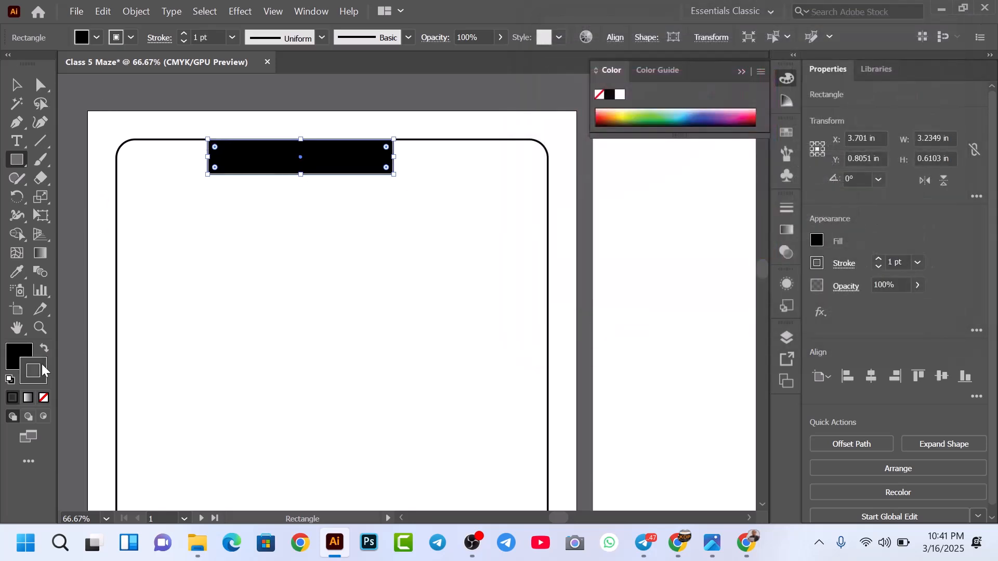
click(43, 397)
Try a lighter, neutral dark gray fill on the small rectangle at the top of the frame
double_click(19, 355)
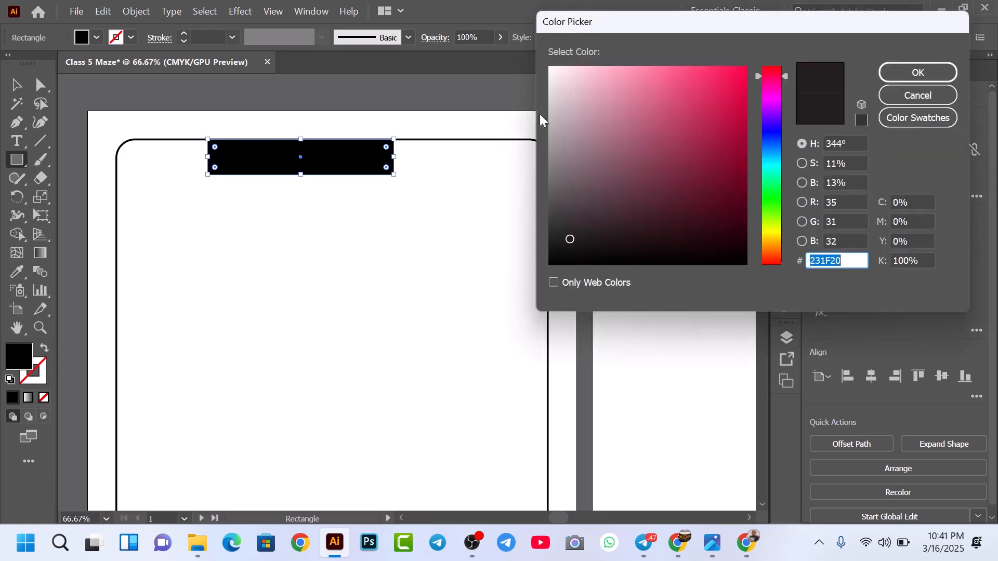
drag(556, 223, 550, 220)
click(918, 73)
key(v)
click(190, 108)
Set the small rectangle's fill to gray 515151
click(314, 177)
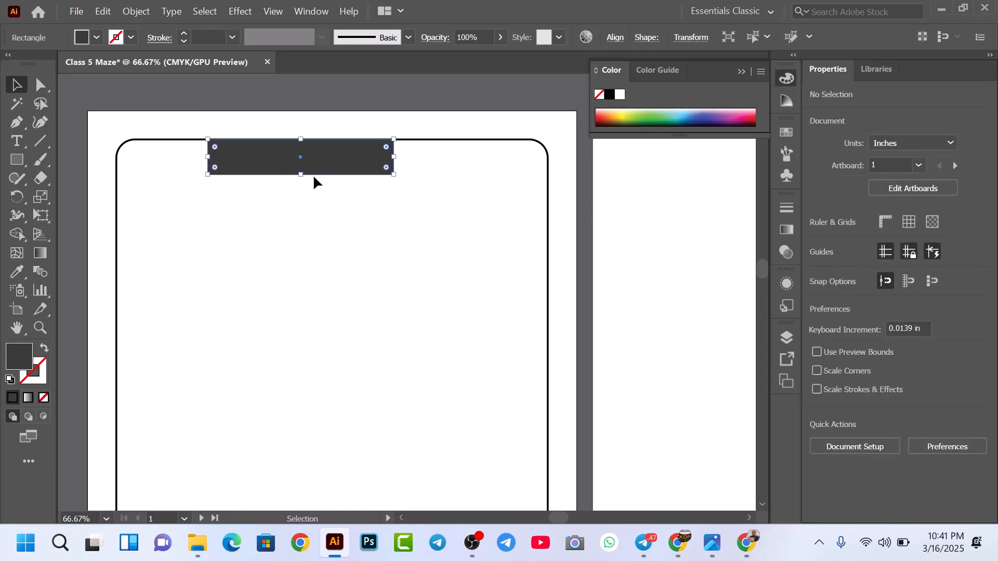
double_click(20, 362)
drag(550, 217, 545, 200)
click(915, 74)
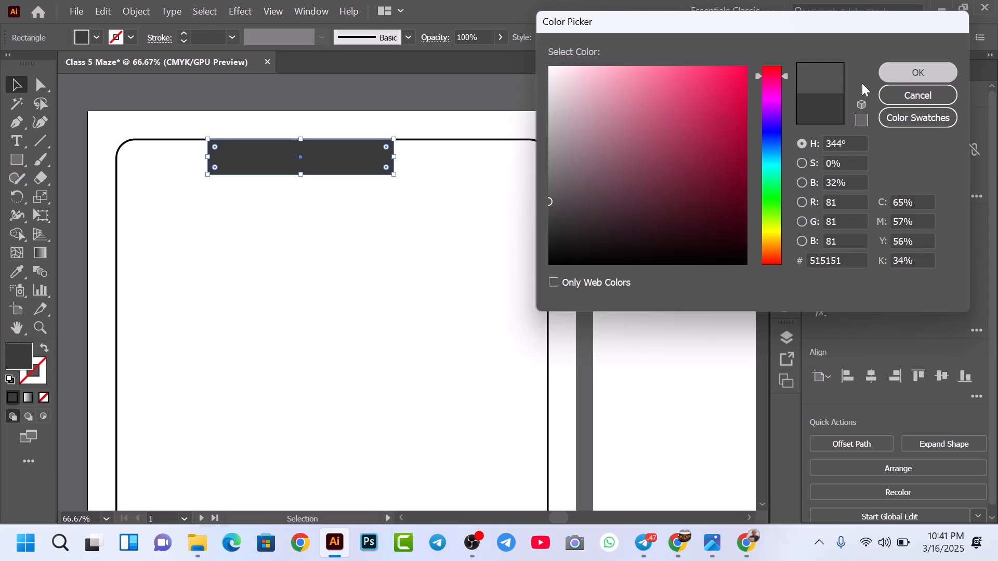
click(167, 114)
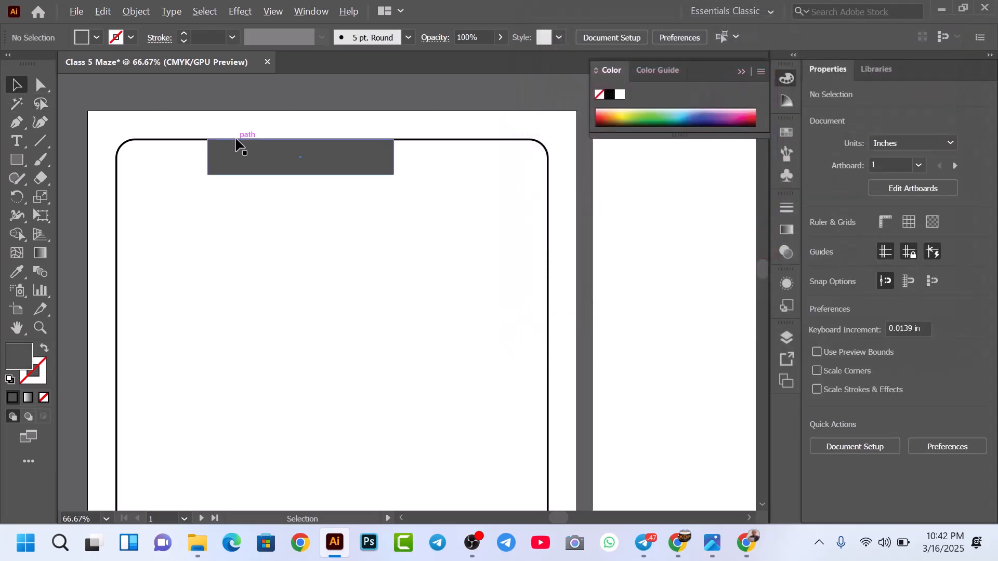
Center the gray bar horizontally on the artboard, keeping it on the frame's top edge
scroll(238, 143, up, 1)
scroll(289, 225, right, 3)
scroll(289, 225, down, 1)
drag(274, 200, 287, 202)
scroll(294, 238, down, 1)
drag(279, 244, 319, 192)
scroll(326, 164, up, 1)
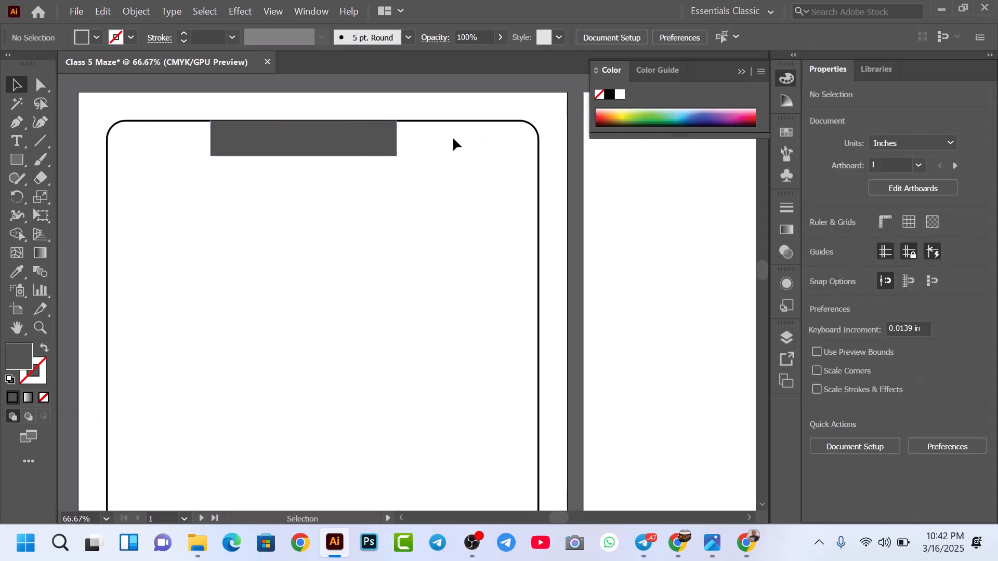
click(272, 150)
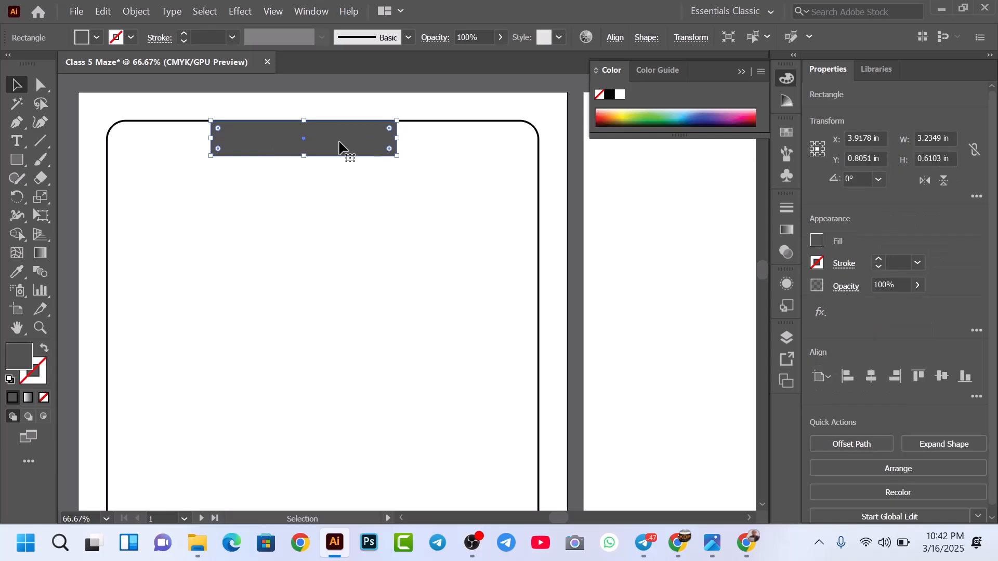
click(616, 41)
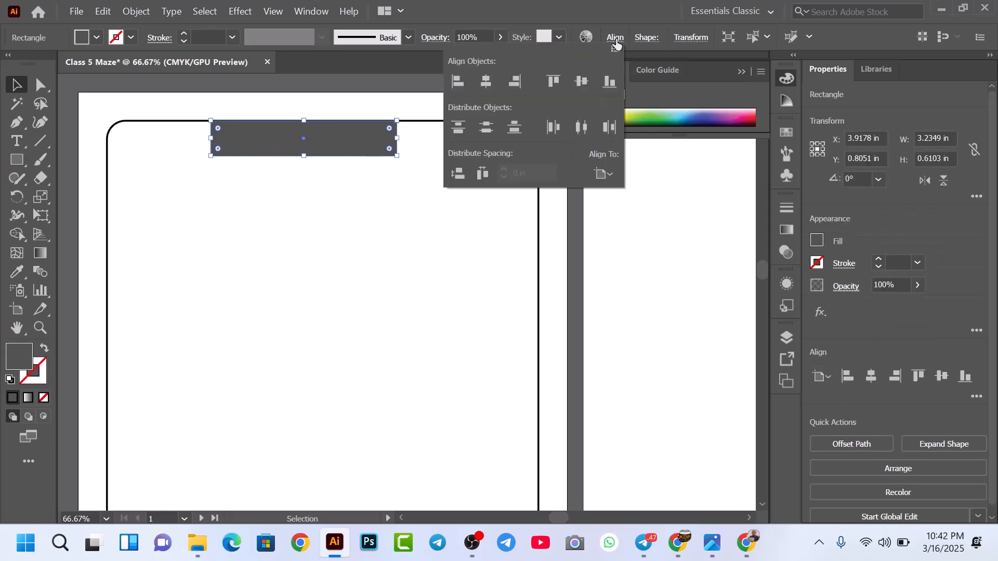
click(484, 82)
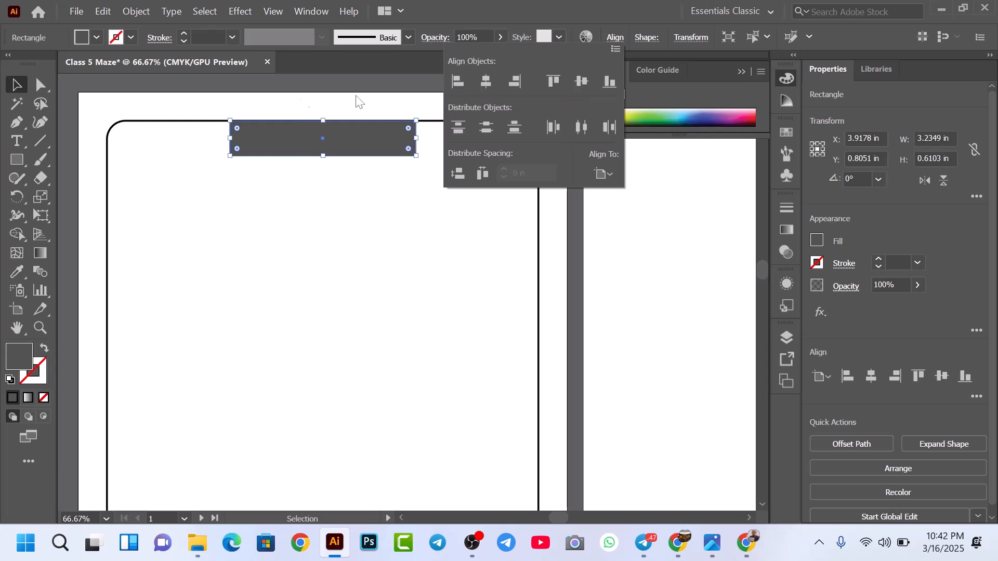
Try aligning the gray bar to the artboard's vertical center and top edge, and undo both alignments
click(577, 88)
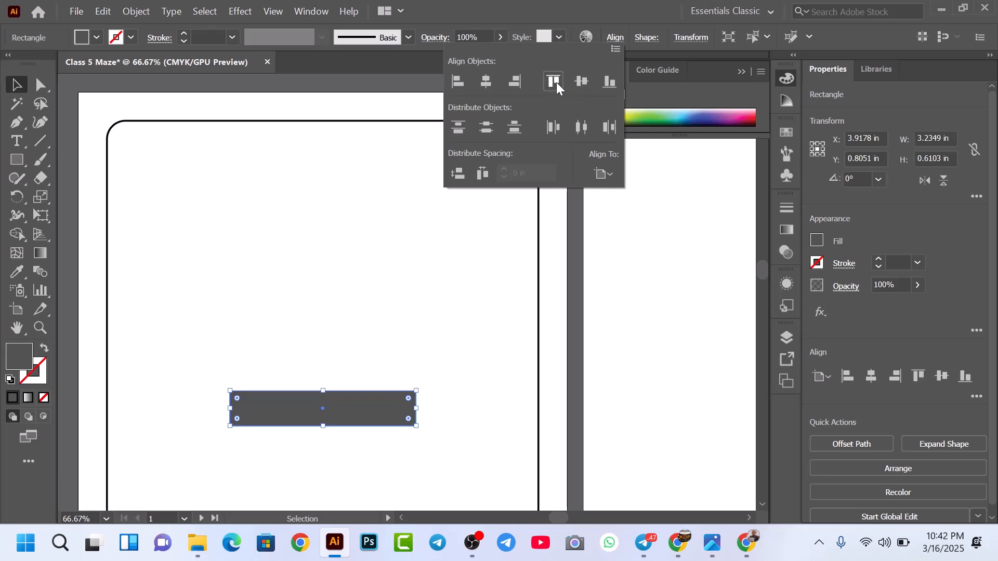
click(556, 82)
key(Escape)
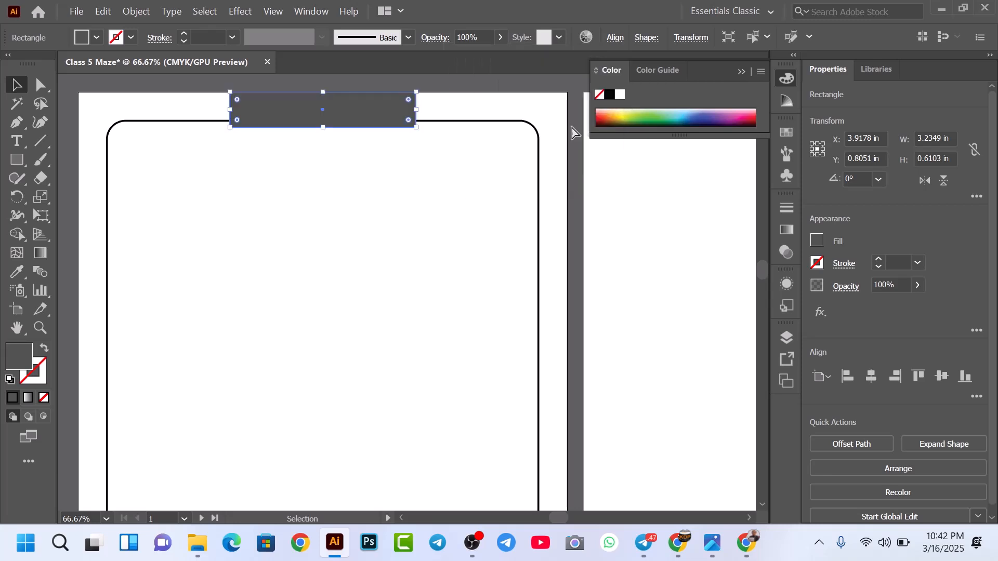
key(ctrl+z)
key(ctrl+z)
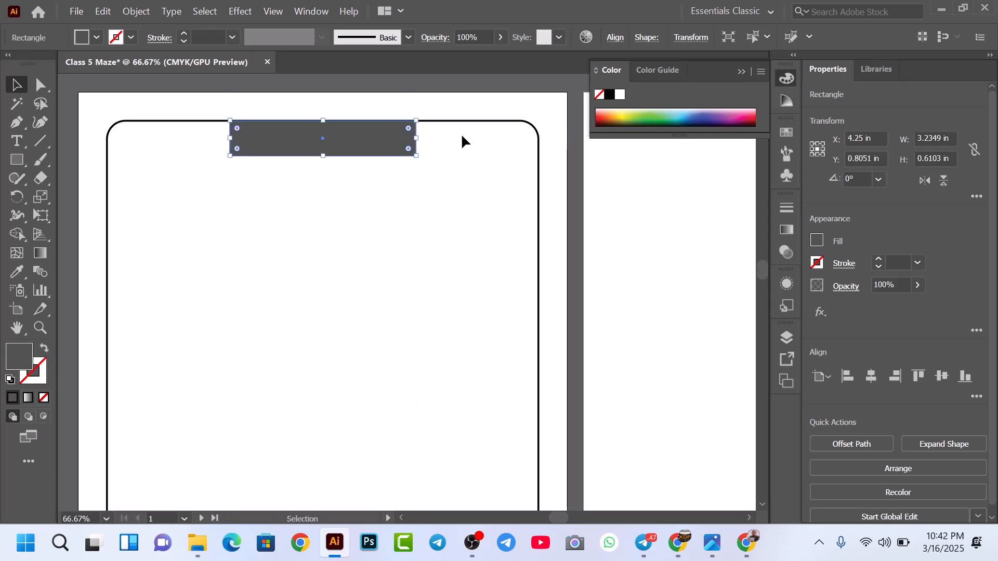
Round the two bottom corners of the gray bar generously, leaving its top corners square
click(427, 94)
scroll(357, 161, up, 2)
drag(344, 191, 371, 308)
click(217, 228)
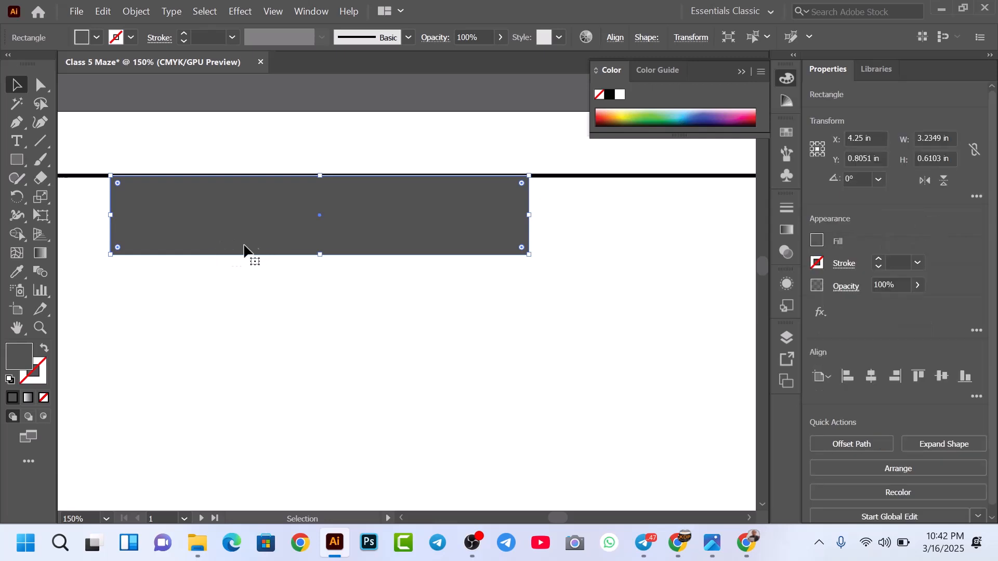
drag(118, 248, 119, 249)
key(ctrl+z)
drag(118, 248, 148, 221)
click(161, 302)
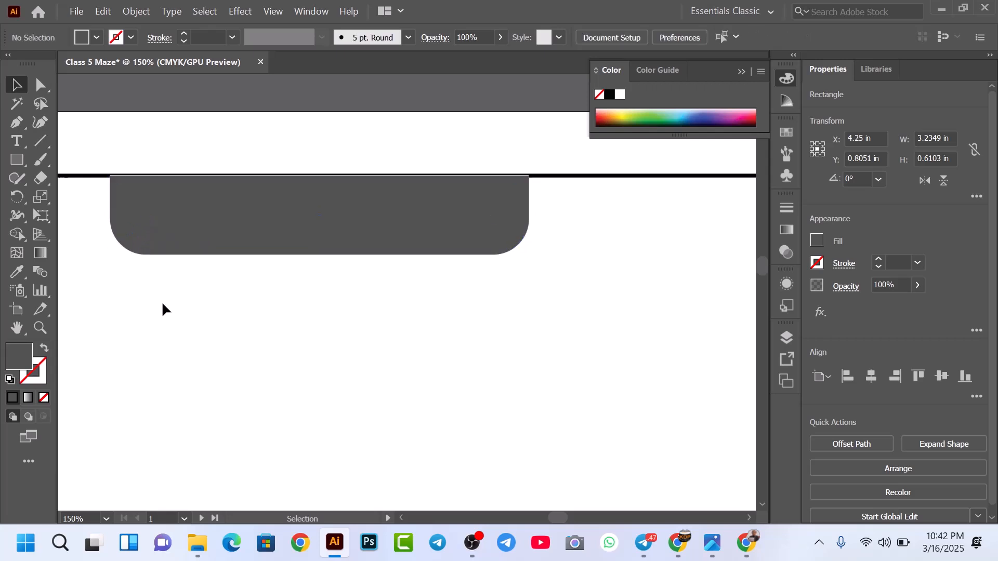
Add the point text "Easy Maze" on the gray bar and enlarge it to about 35 pt
scroll(179, 297, down, 2)
drag(285, 332, 327, 263)
scroll(356, 232, up, 1)
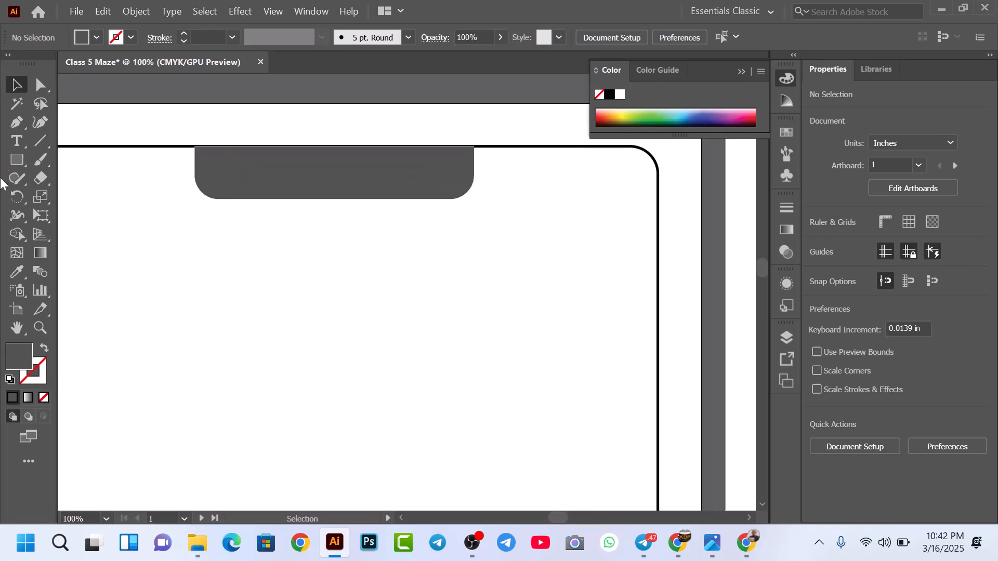
click(17, 140)
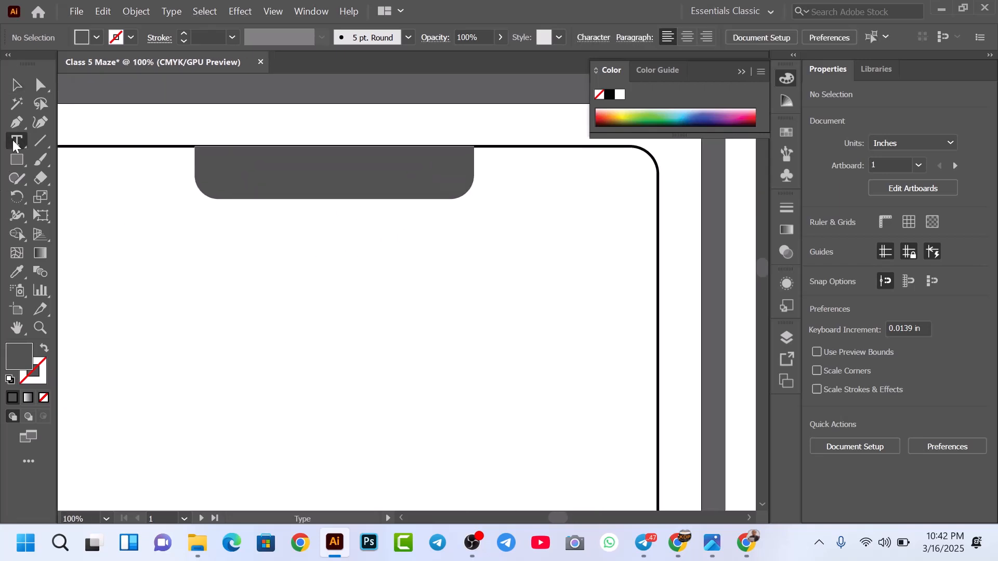
click(281, 164)
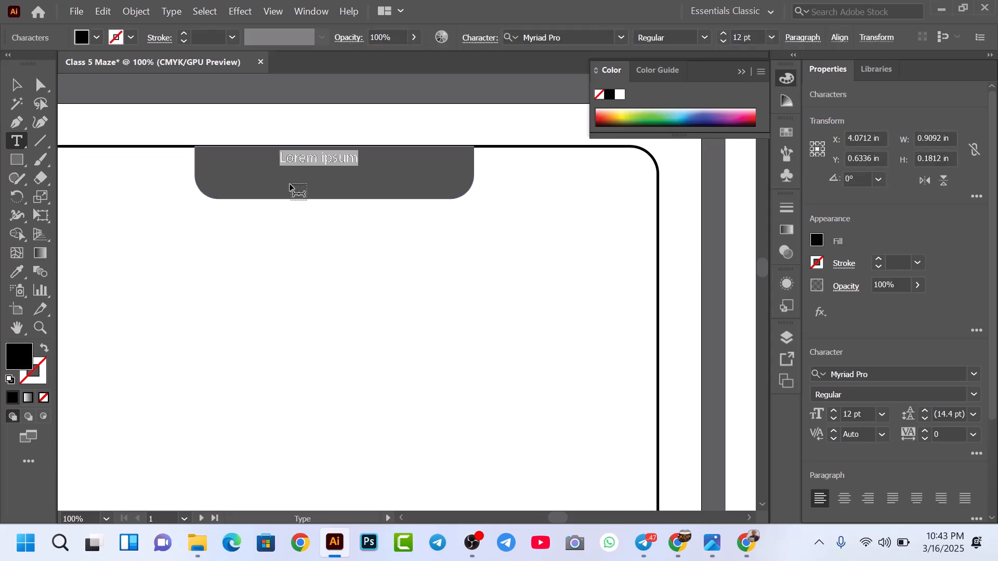
text(Ea)
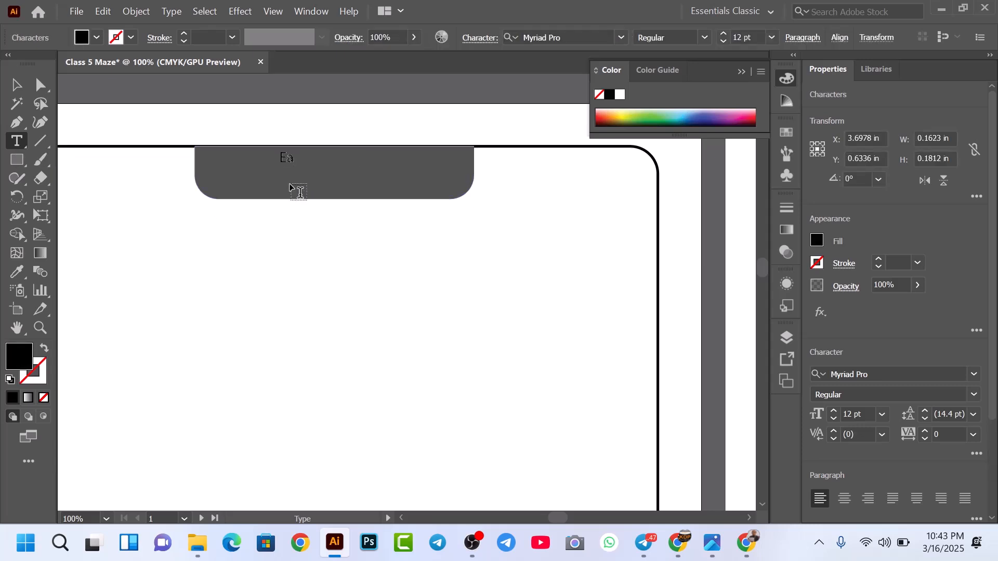
text(sy Maze)
click(16, 84)
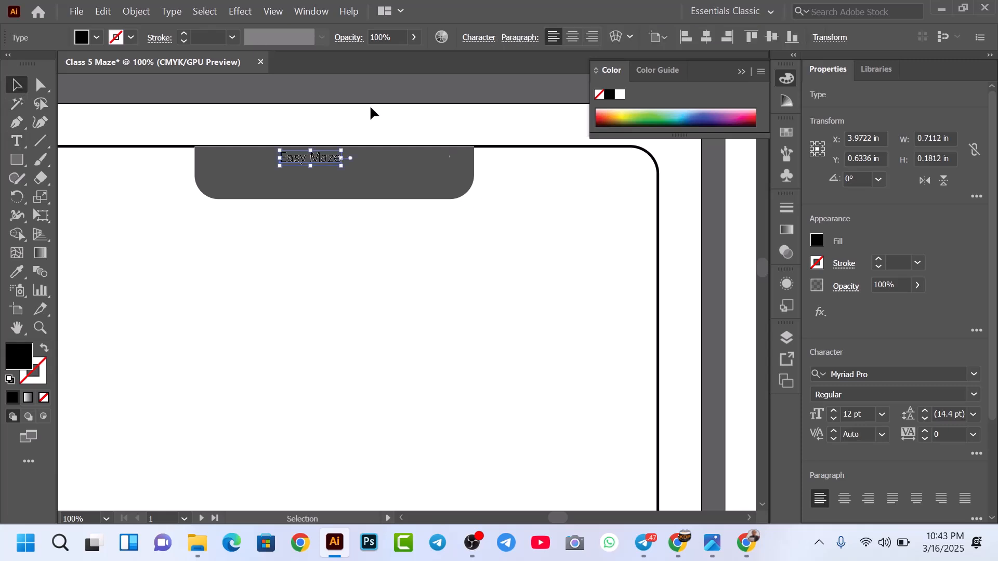
drag(341, 166, 375, 176)
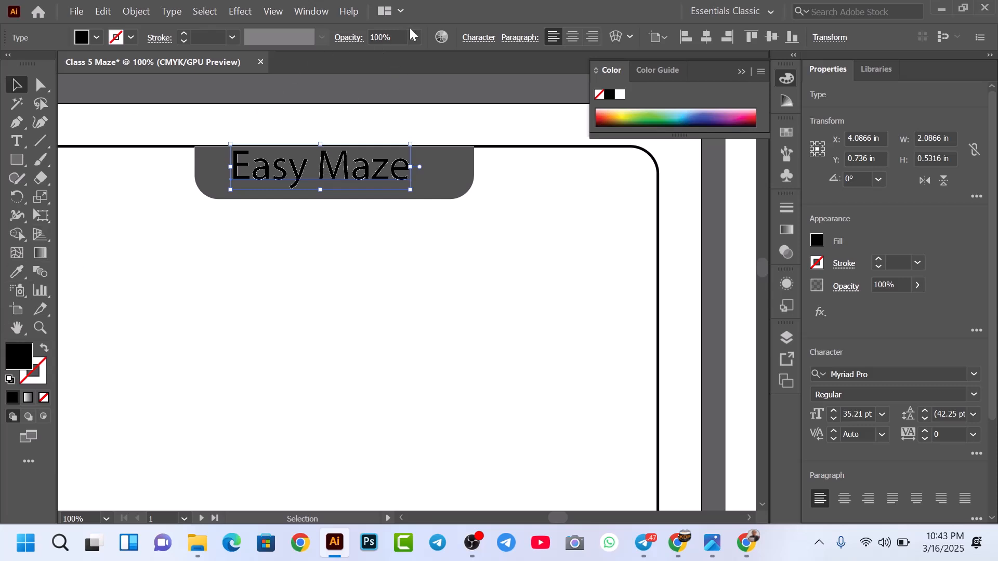
Change the title text's font to Boldwinn
click(475, 38)
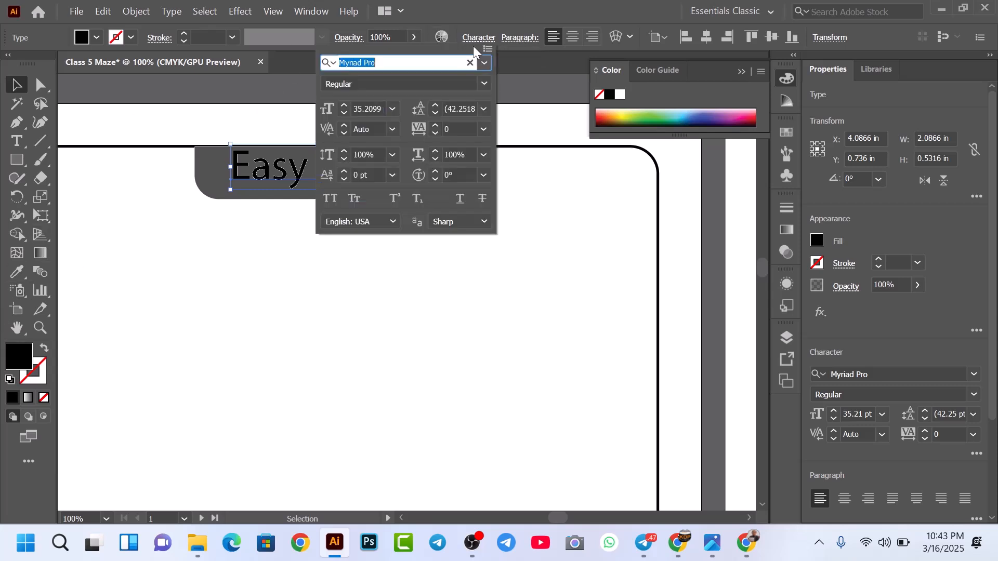
click(482, 83)
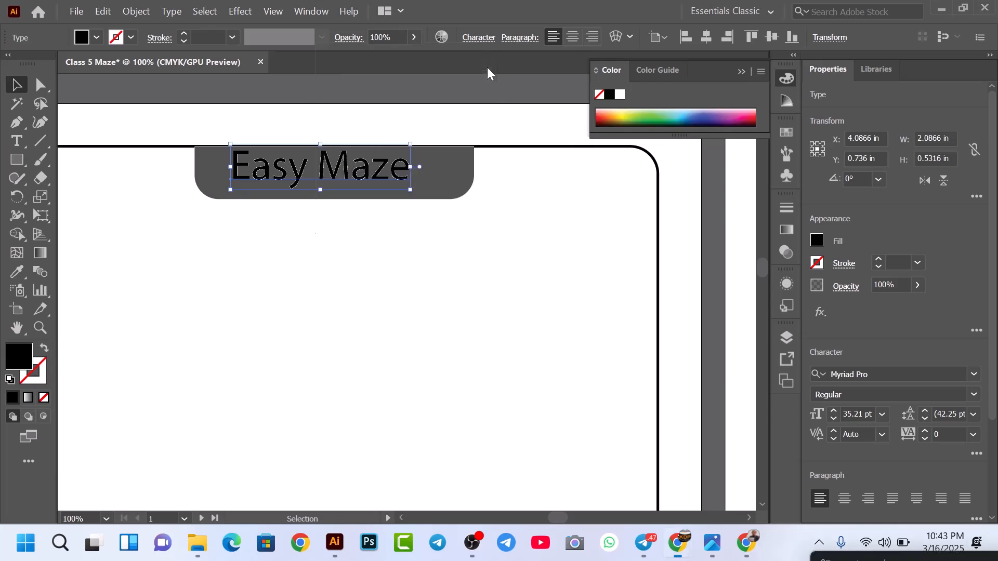
click(472, 36)
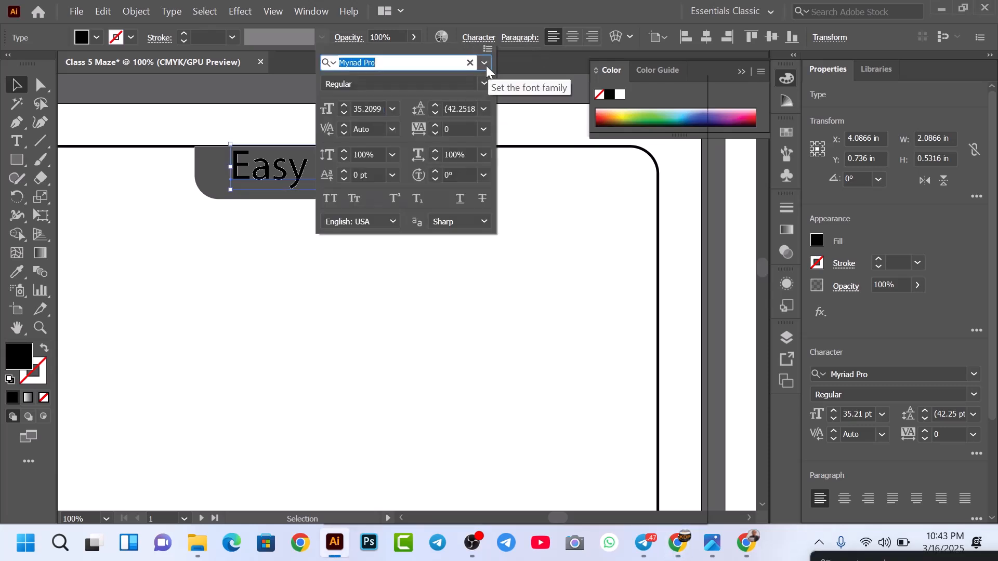
click(484, 62)
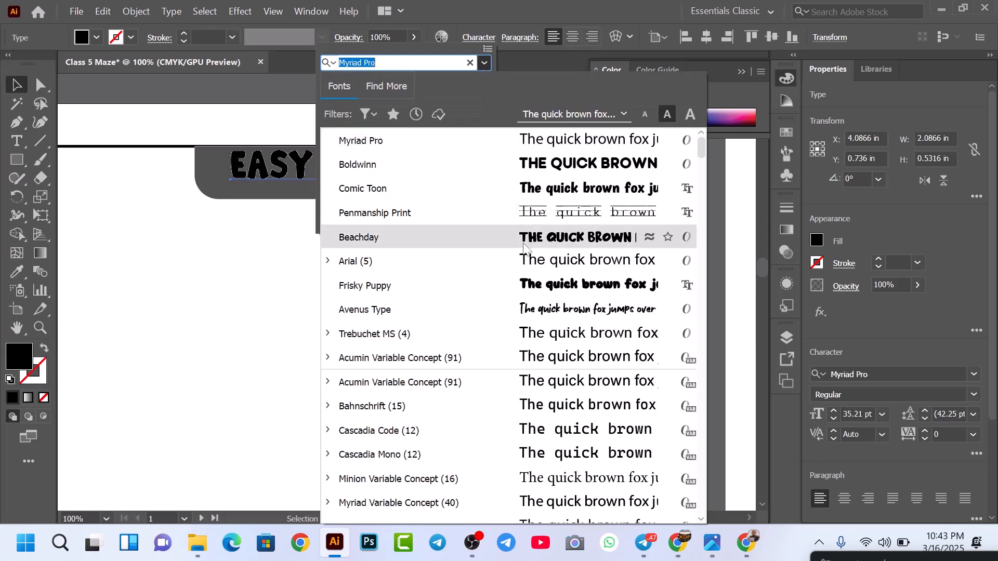
click(535, 166)
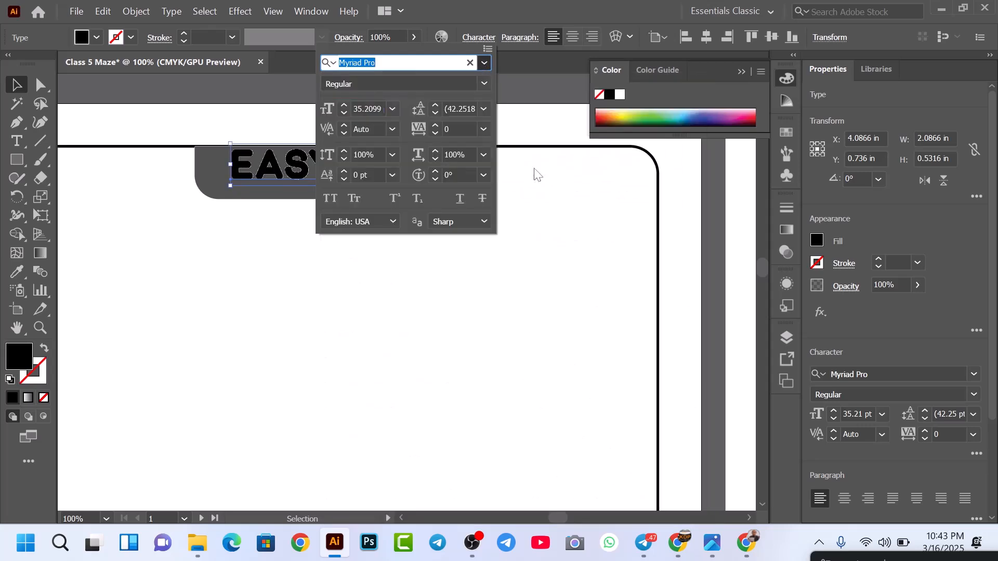
key(Escape)
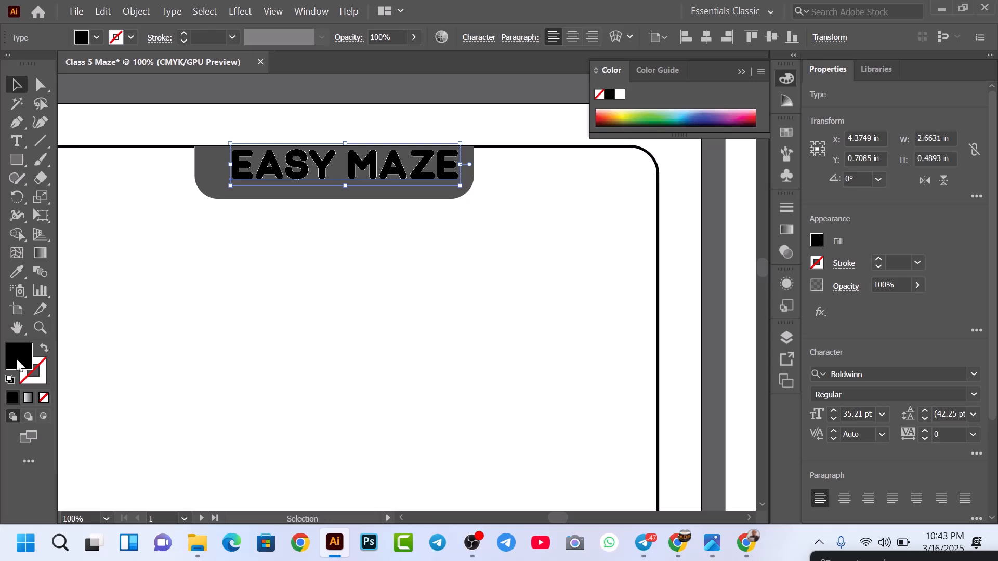
Fill the title text with white FFFFFF and reposition it to sit centered within the gray bar
double_click(19, 356)
text(ffffff)
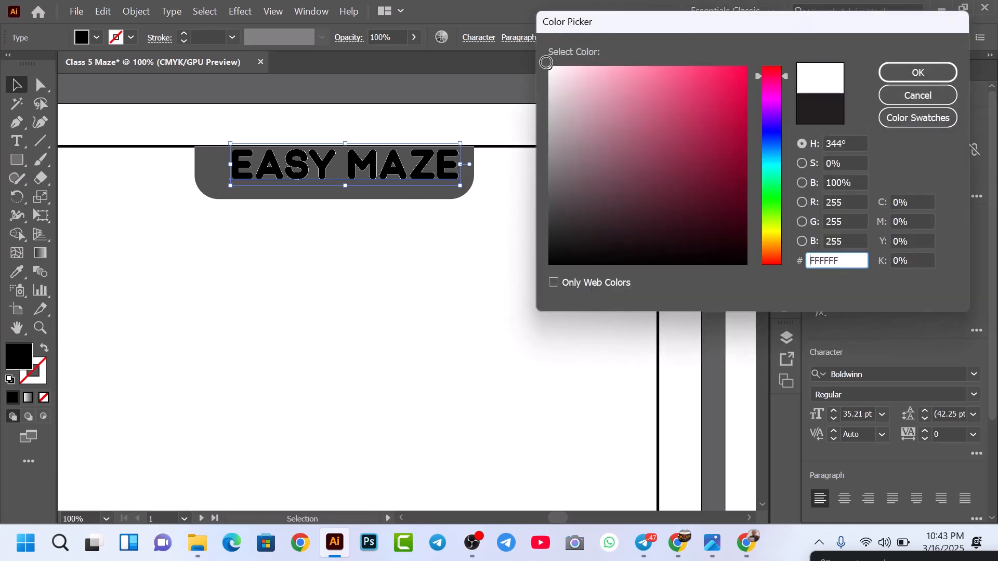
click(917, 72)
click(460, 282)
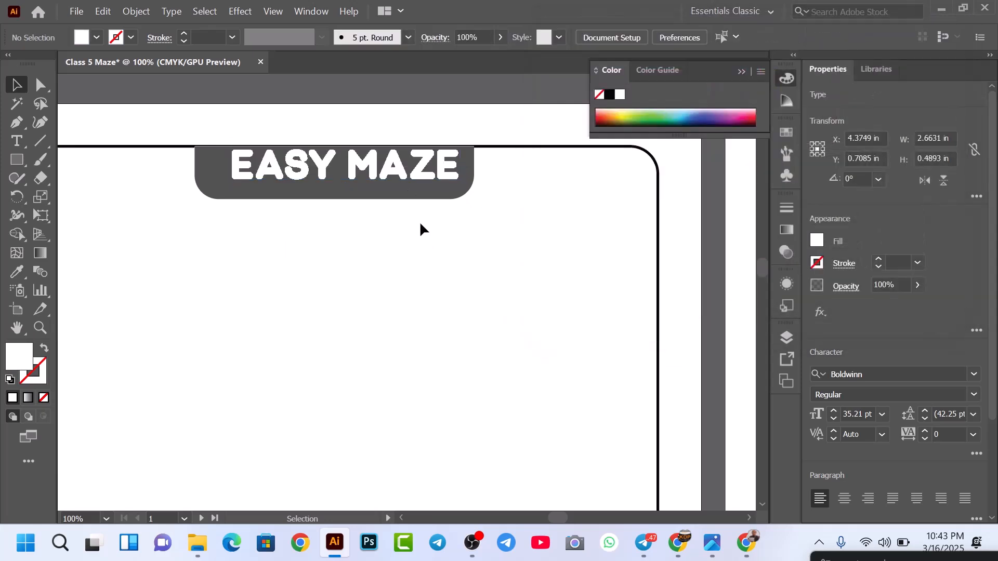
drag(382, 171, 375, 178)
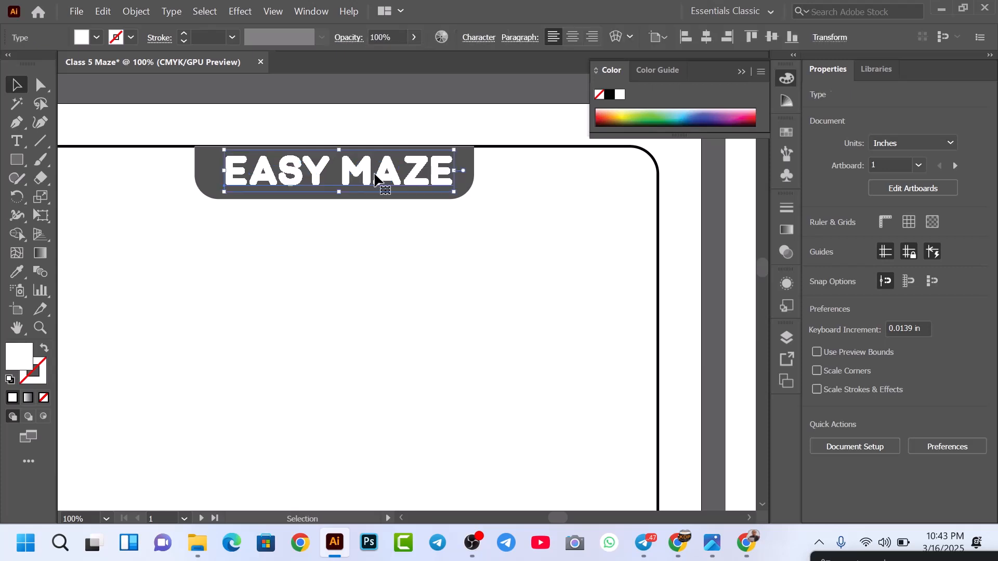
click(402, 249)
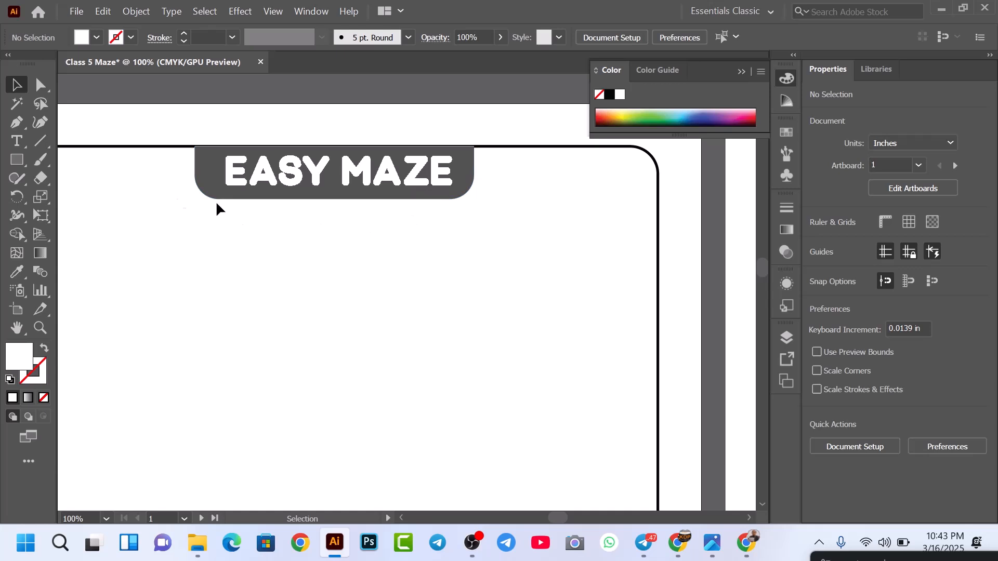
Draw a rectangle about 0.54 × 0.61 in on the frame's top edge, right of the title bar, and give it the bar's sampled gray fill
click(17, 161)
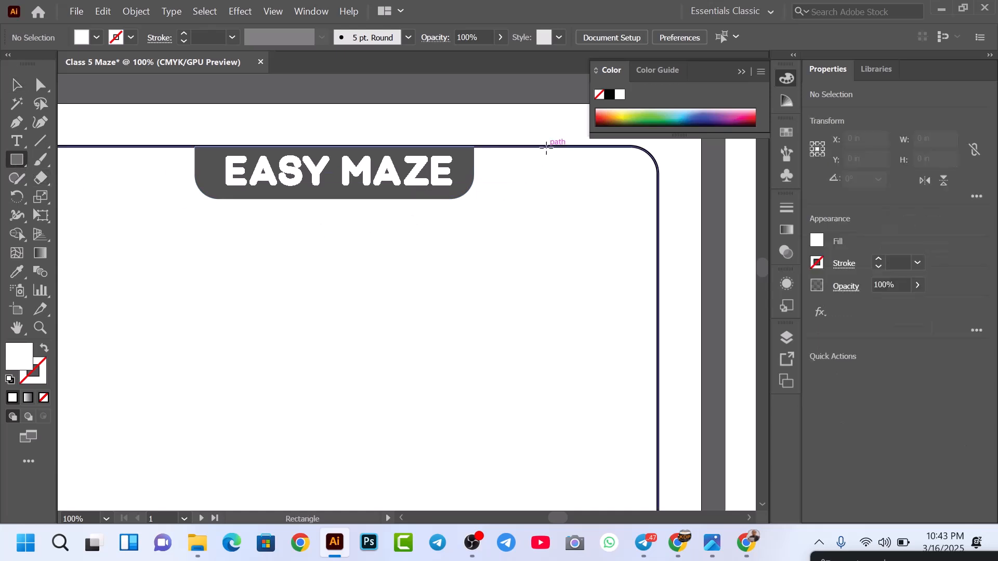
drag(546, 148, 593, 200)
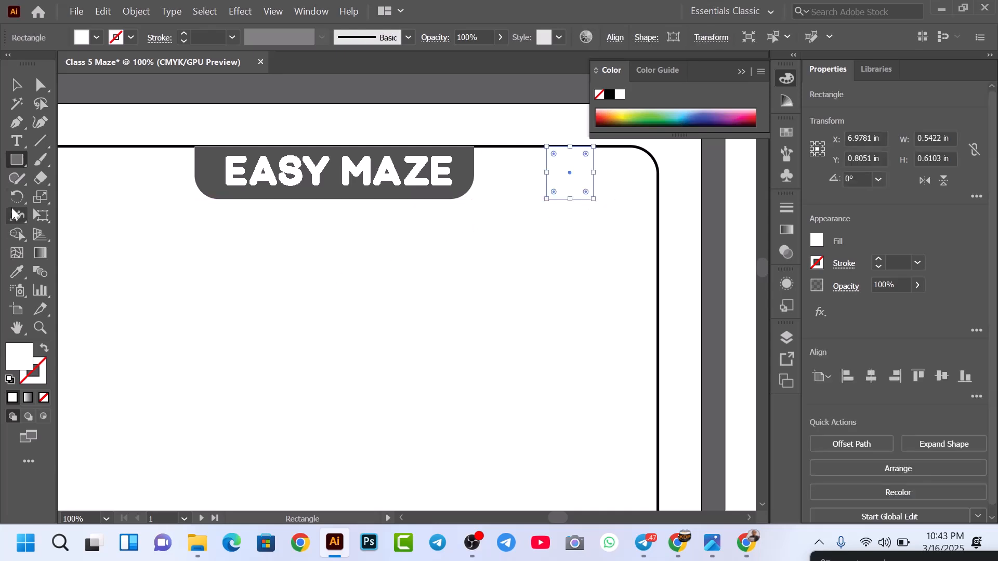
click(17, 272)
click(205, 156)
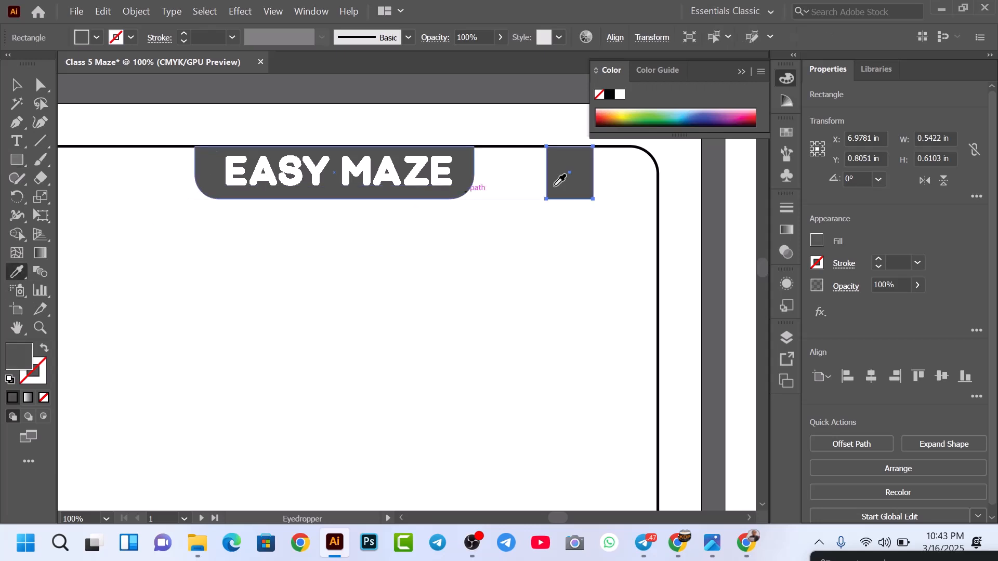
click(17, 85)
click(541, 220)
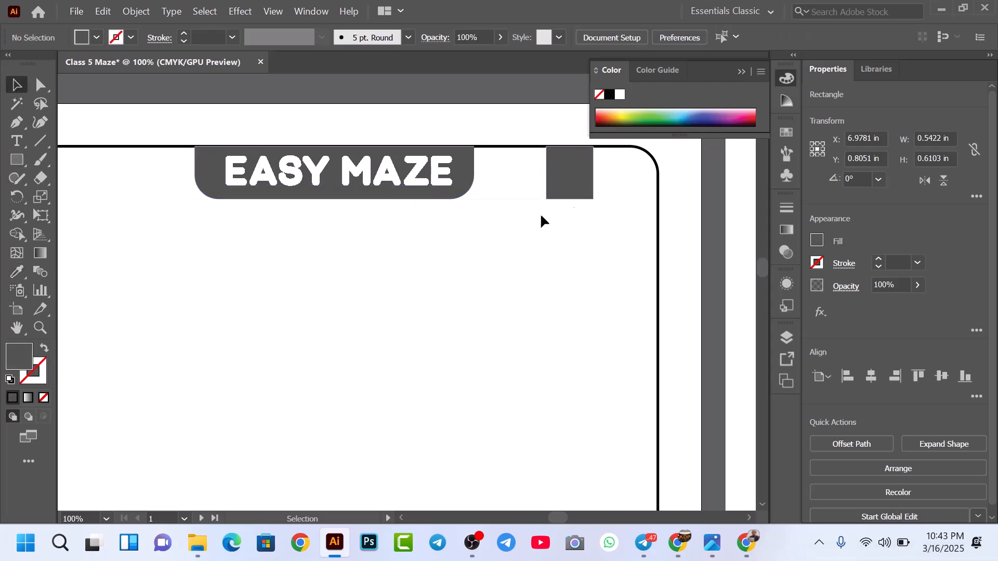
Round the two bottom corners of the small gray tab beside the title bar
scroll(559, 210, up, 2)
drag(567, 208, 470, 284)
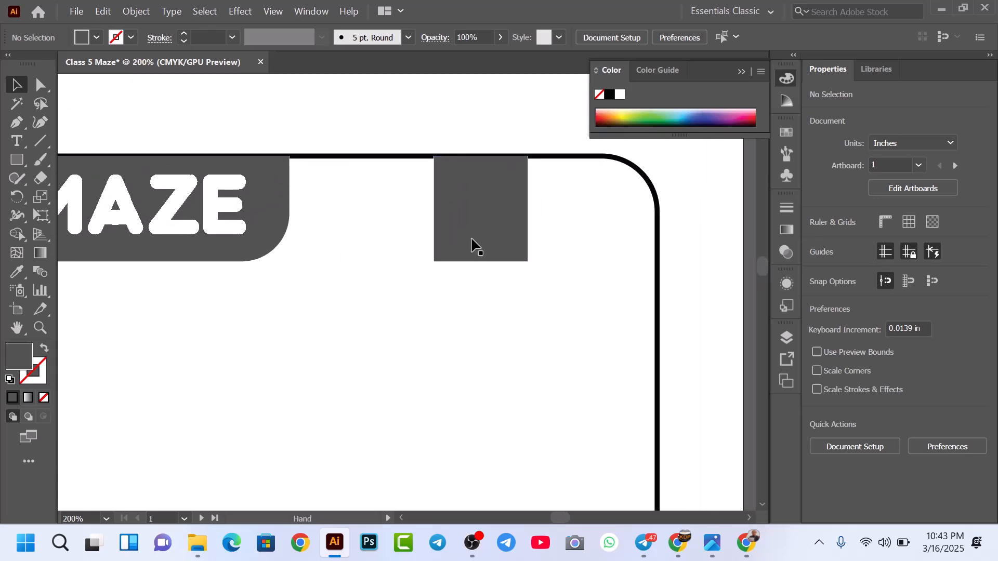
click(473, 244)
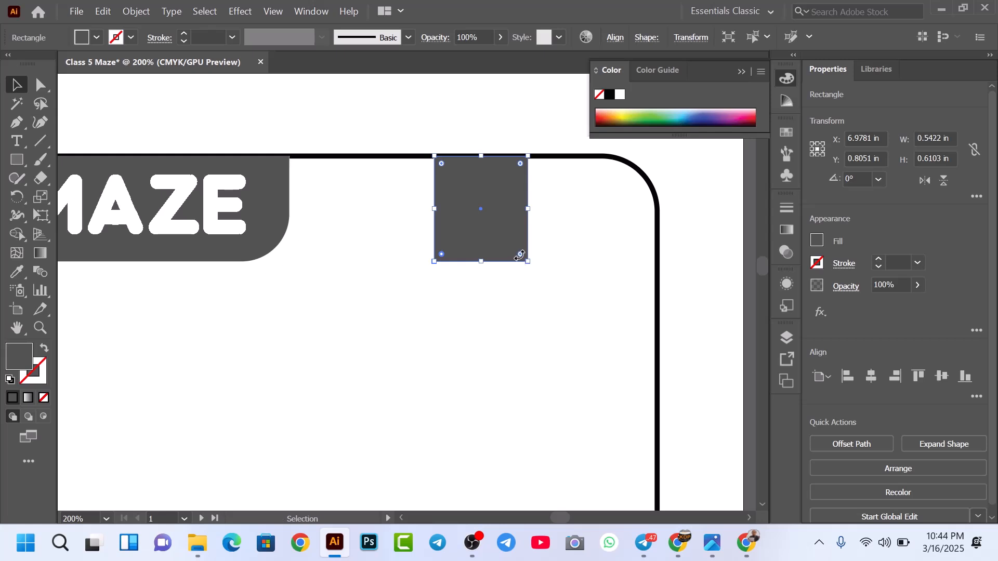
drag(520, 255, 507, 239)
click(549, 270)
Duplicate the white "Easy Maze" text below the bar and fill the copy with red FF0049
scroll(481, 273, down, 2)
click(293, 250)
drag(288, 248, 461, 330)
double_click(31, 360)
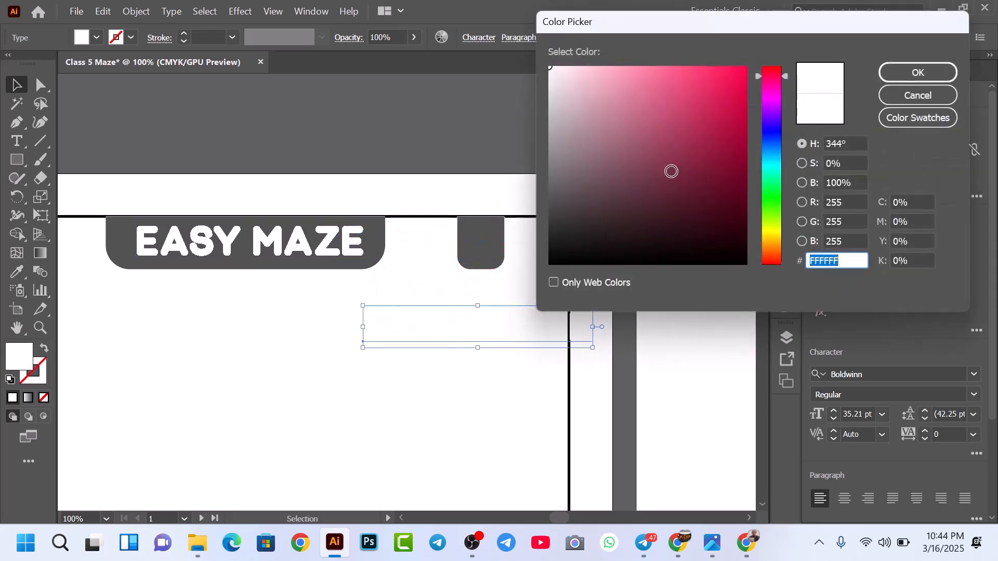
click(746, 68)
click(916, 74)
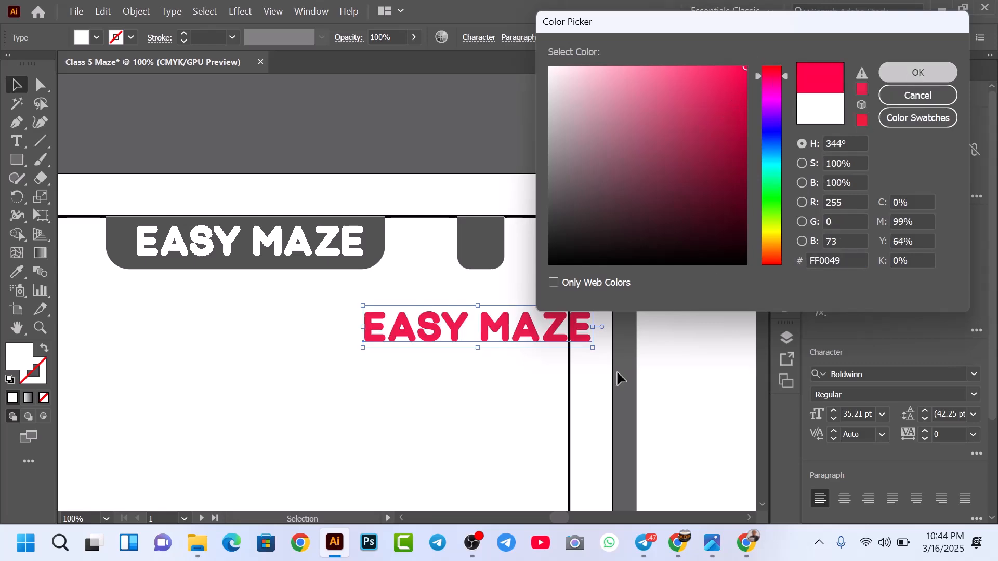
Move the red text copy up so that its first letters overlap the small gray tab
click(483, 404)
drag(493, 333, 470, 331)
click(488, 307)
scroll(490, 307, up, 1)
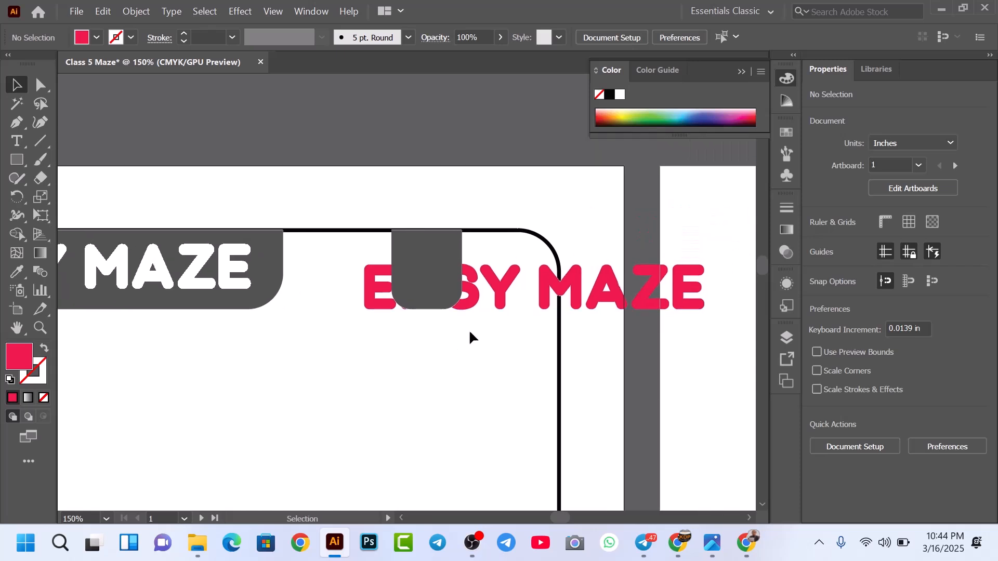
mouse_move(503, 285)
mouse_down()
mouse_move(500, 274)
mouse_move(502, 328)
mouse_move(485, 279)
mouse_up()
click(498, 306)
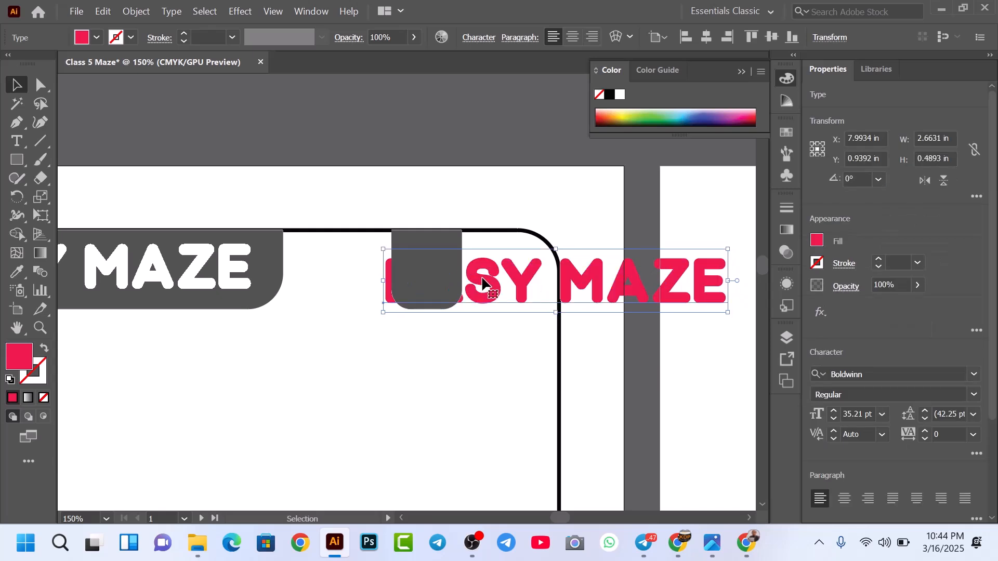
Bring the red text copy to the front, above the small gray tab
right_click(485, 279)
click(438, 352)
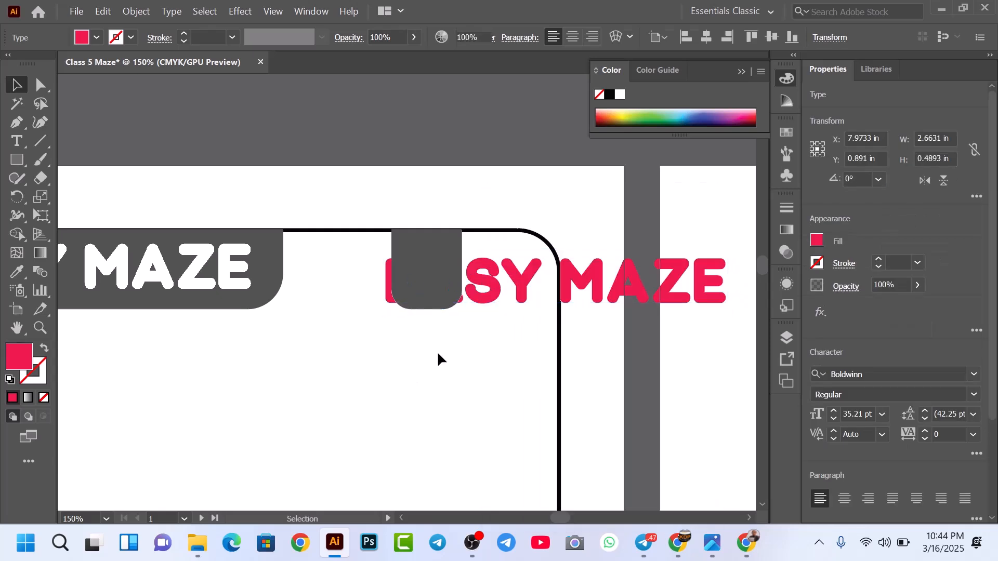
click(485, 285)
right_click(491, 290)
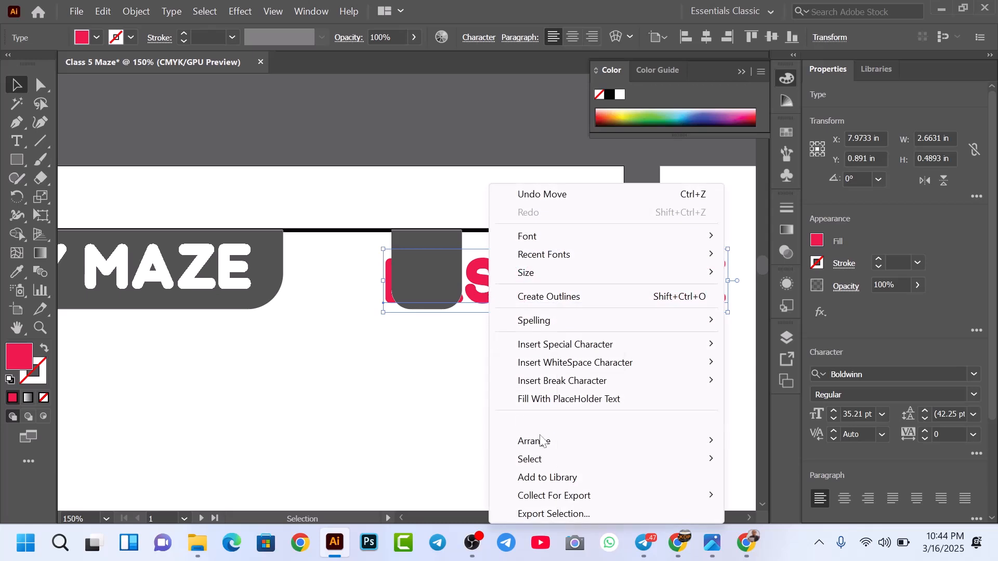
mouse_move(575, 445)
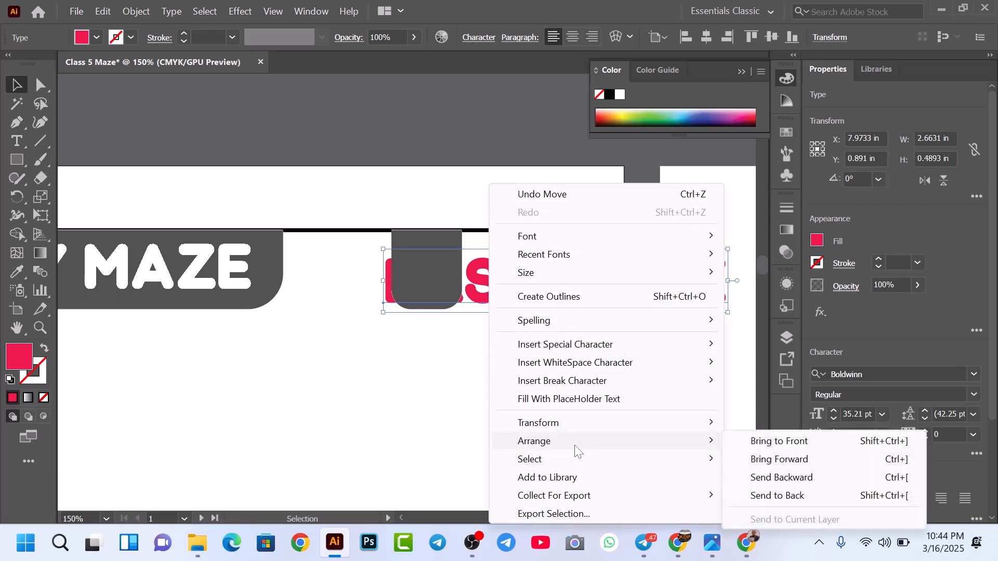
click(785, 448)
Replace the red text's wording with "1" and move the number inside the small gray tab
double_click(492, 289)
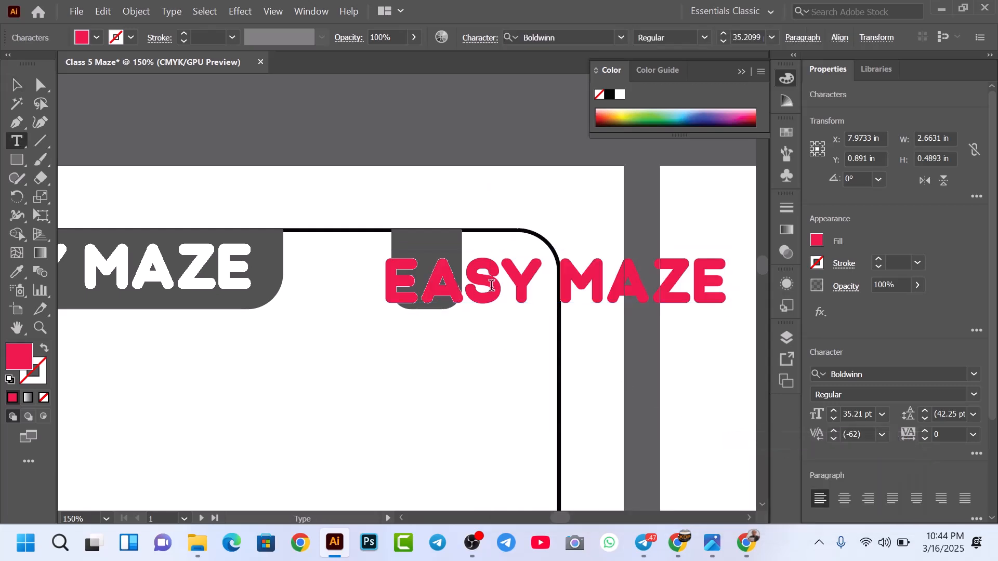
key(ctrl+a)
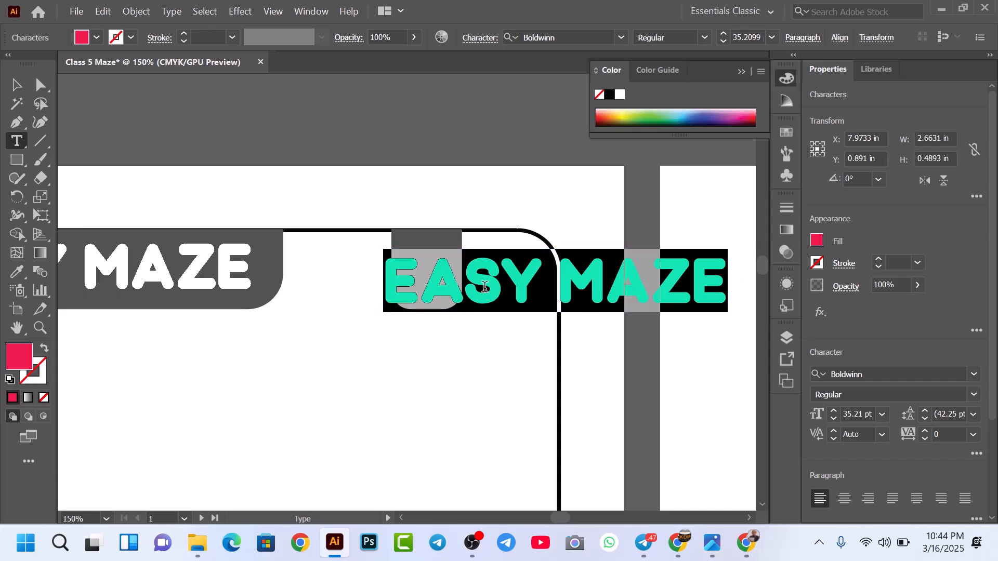
text(1)
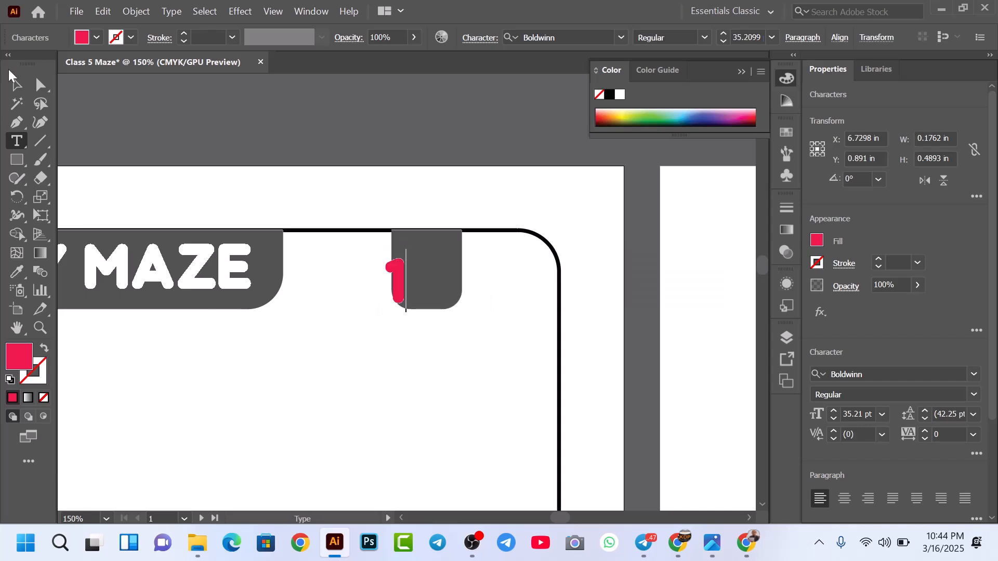
click(16, 84)
drag(401, 290, 422, 278)
Fill the number 1 with white FFFFFF and shift it slightly to sit centered in the tab
double_click(20, 356)
drag(552, 76, 548, 67)
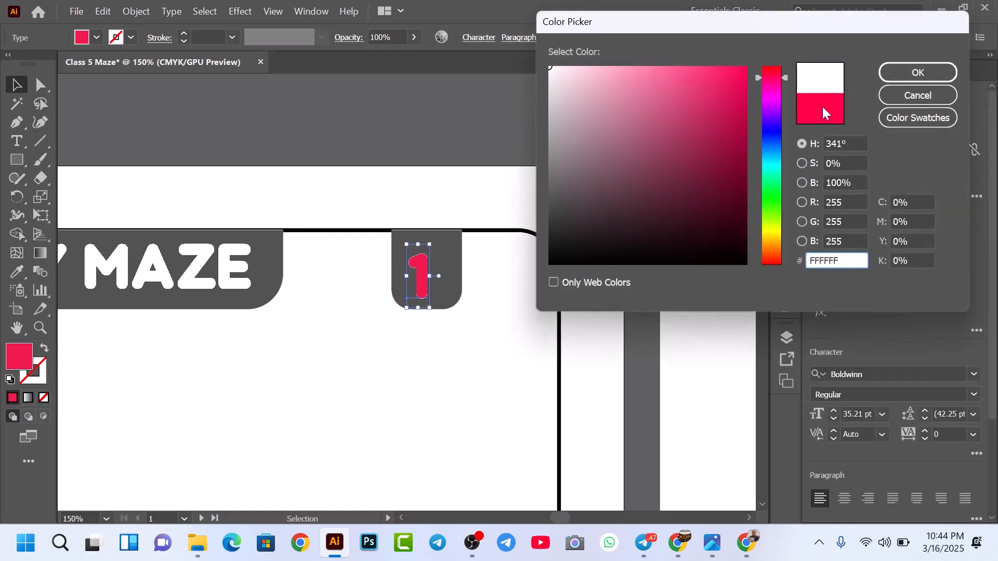
click(918, 72)
click(489, 338)
drag(429, 284, 437, 284)
click(425, 341)
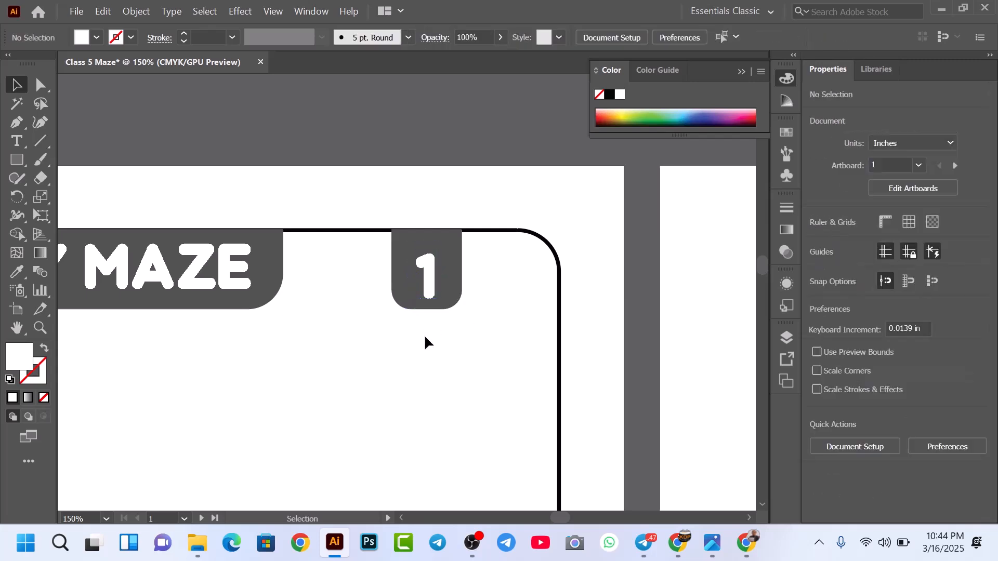
Group the rounded frame, title bar, tab and both texts on the first artboard
key(ctrl+minus)
key(ctrl+minus)
key(ctrl+minus)
key(ctrl+minus)
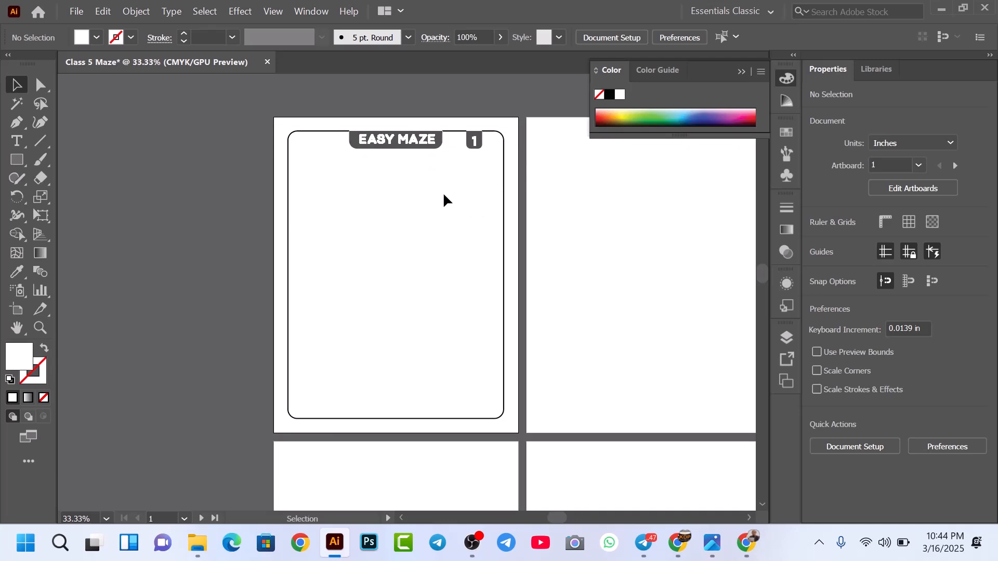
drag(443, 199, 406, 225)
drag(261, 135, 476, 304)
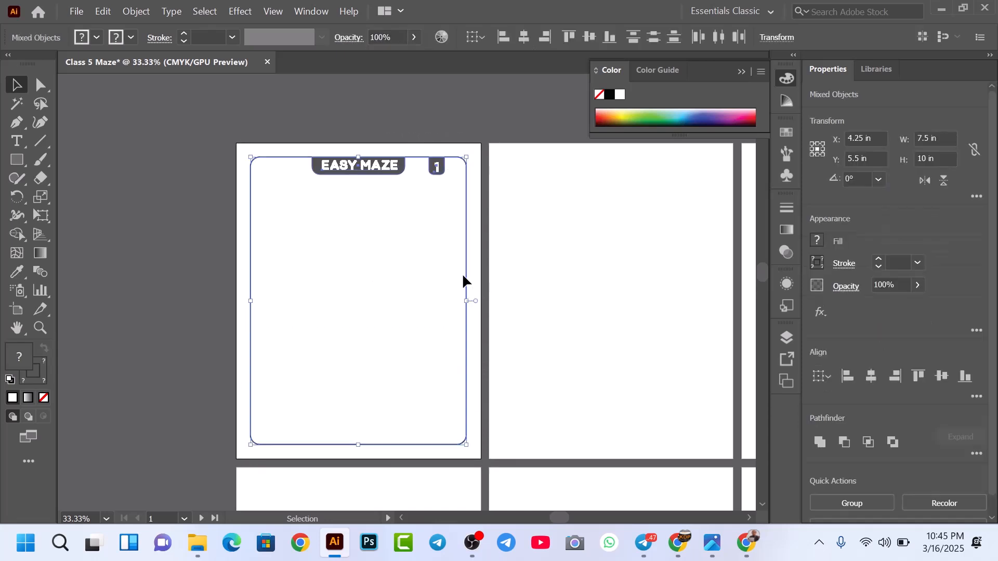
key(a)
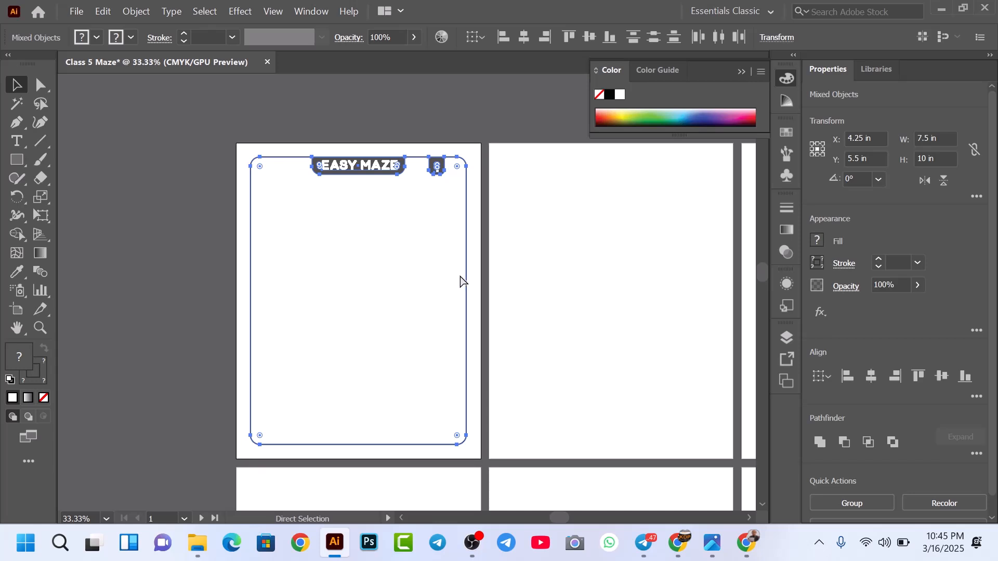
key(ctrl+g)
key(v)
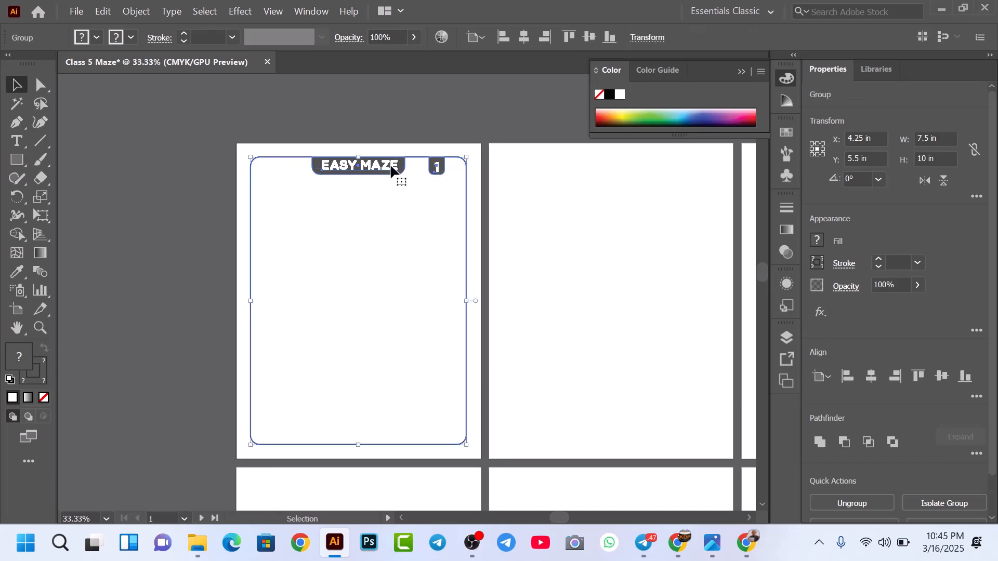
click(238, 112)
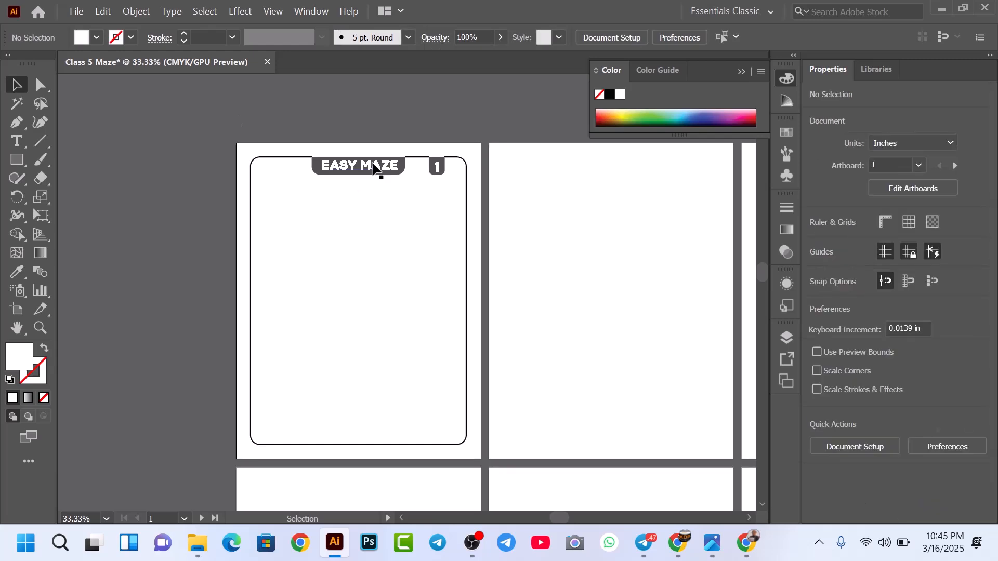
Cut the grouped page layout and paste it on all artboards
click(379, 172)
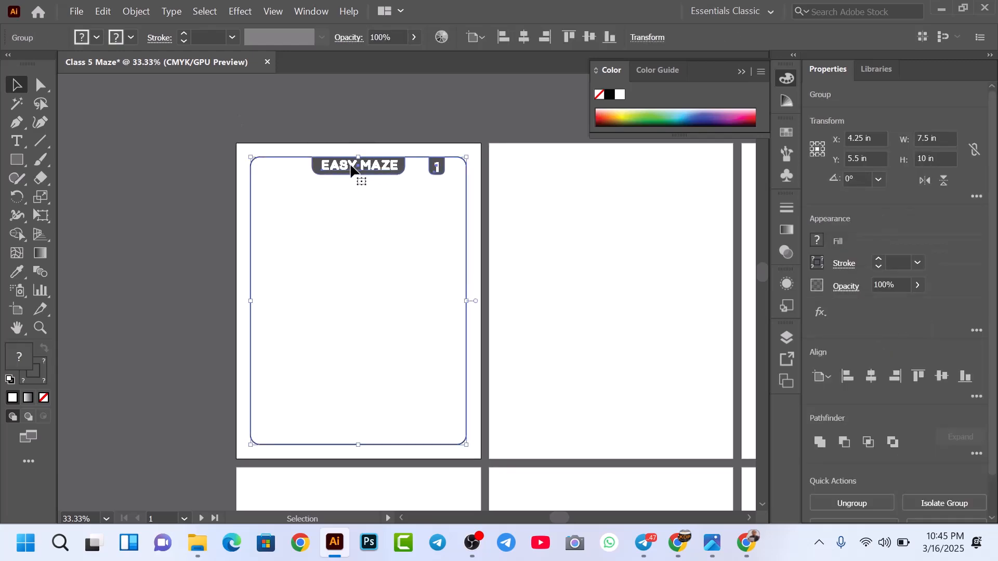
click(137, 10)
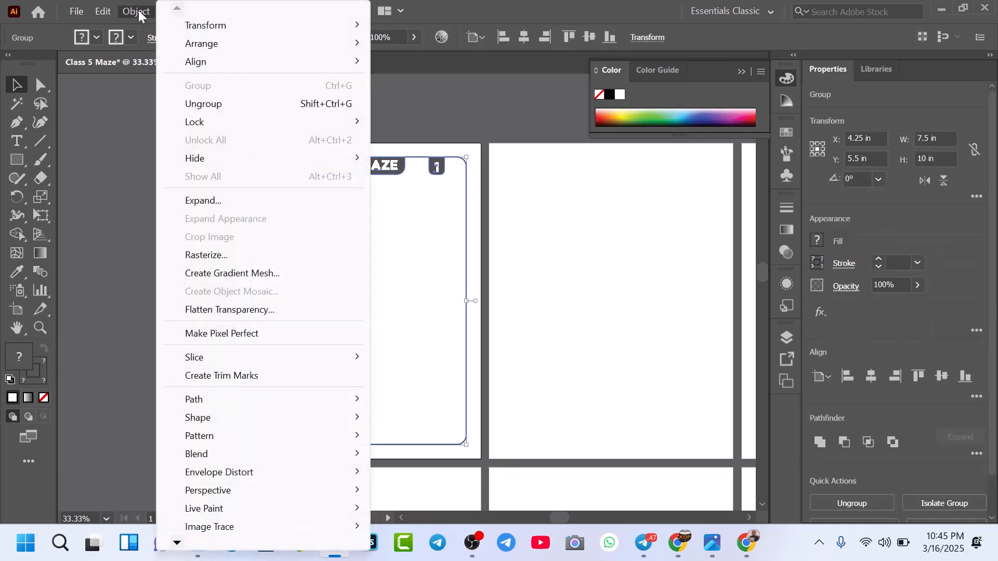
mouse_move(110, 14)
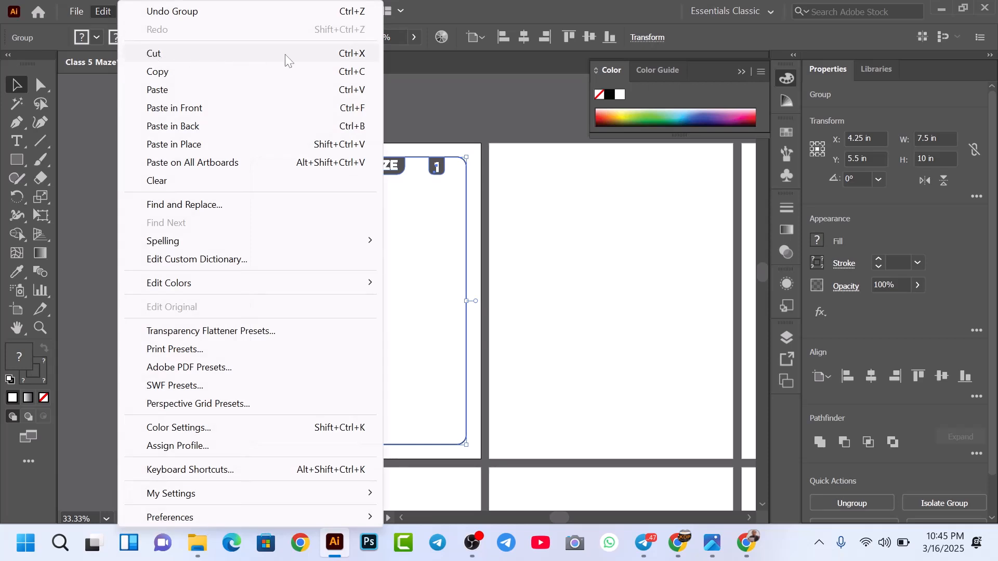
click(227, 58)
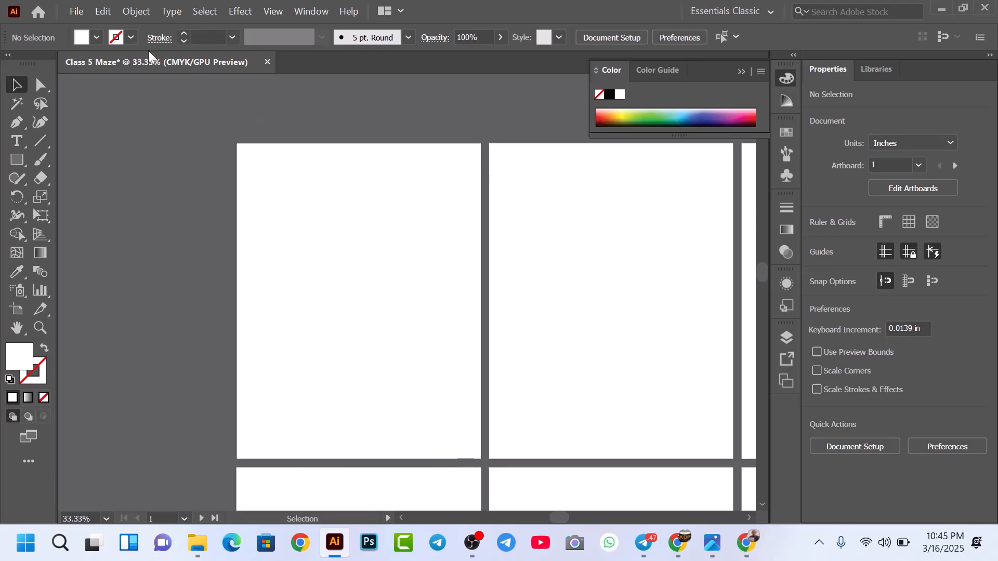
click(110, 12)
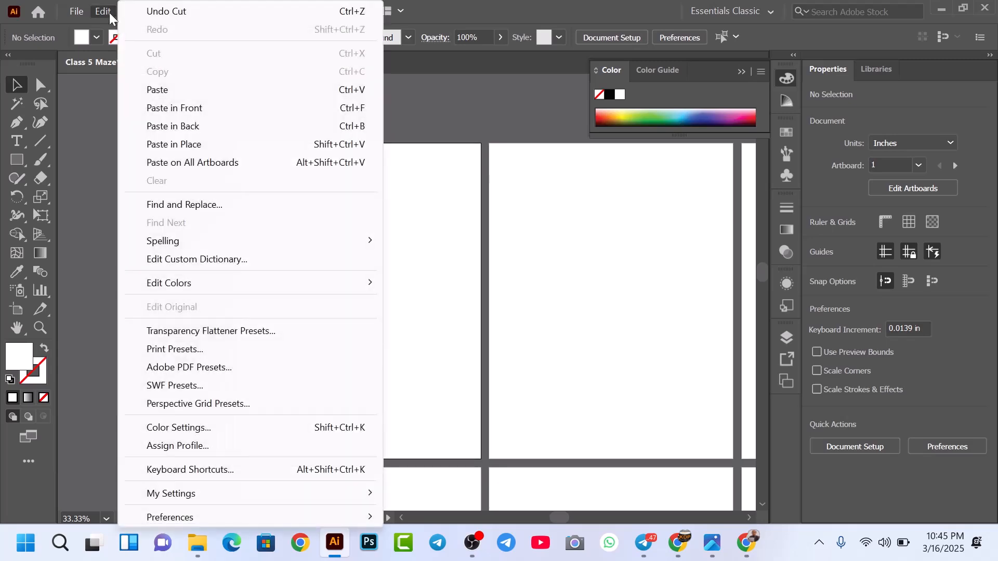
click(187, 165)
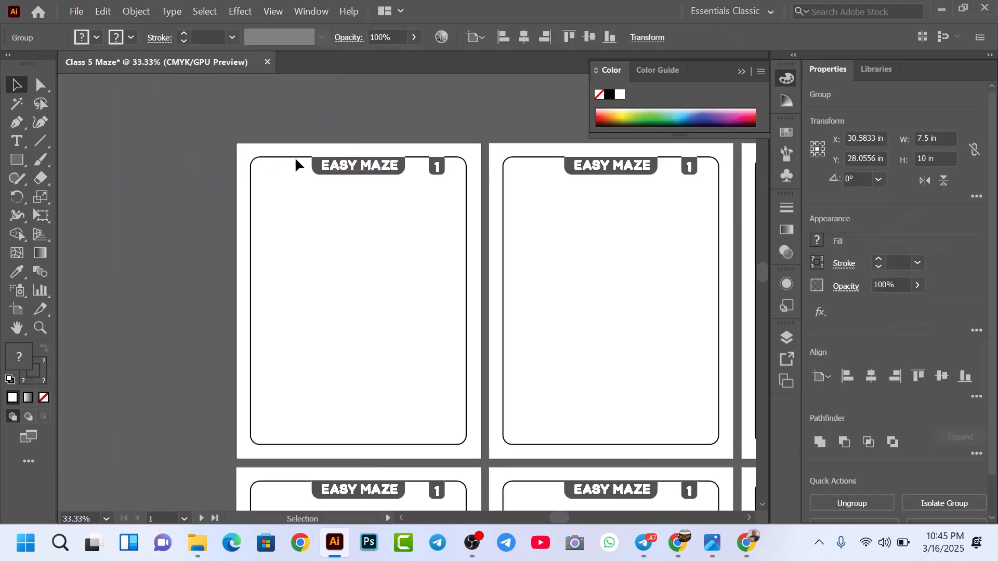
Check the placement of the pasted maze layout across all the artboards
scroll(333, 152, down, 2)
drag(501, 251, 340, 178)
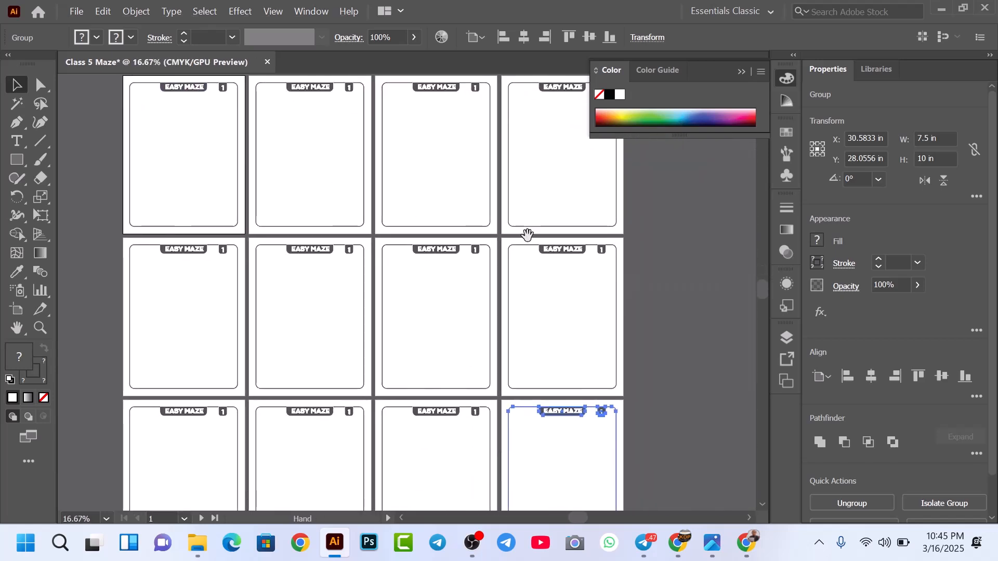
drag(477, 229, 457, 221)
drag(513, 239, 497, 248)
click(626, 201)
drag(518, 181, 562, 247)
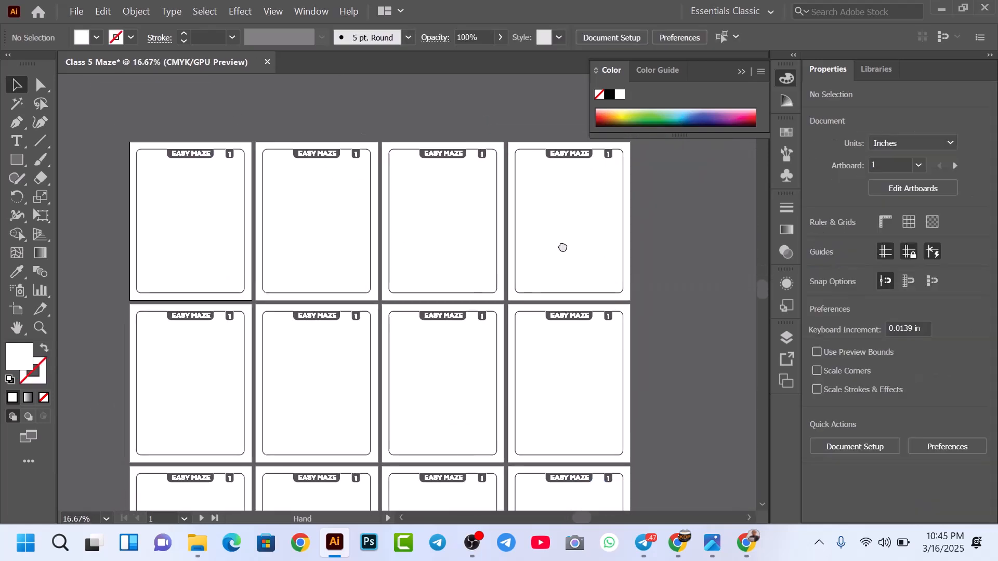
mouse_move(495, 179)
mouse_down()
mouse_move(564, 185)
mouse_move(533, 180)
mouse_up()
scroll(364, 171, up, 2)
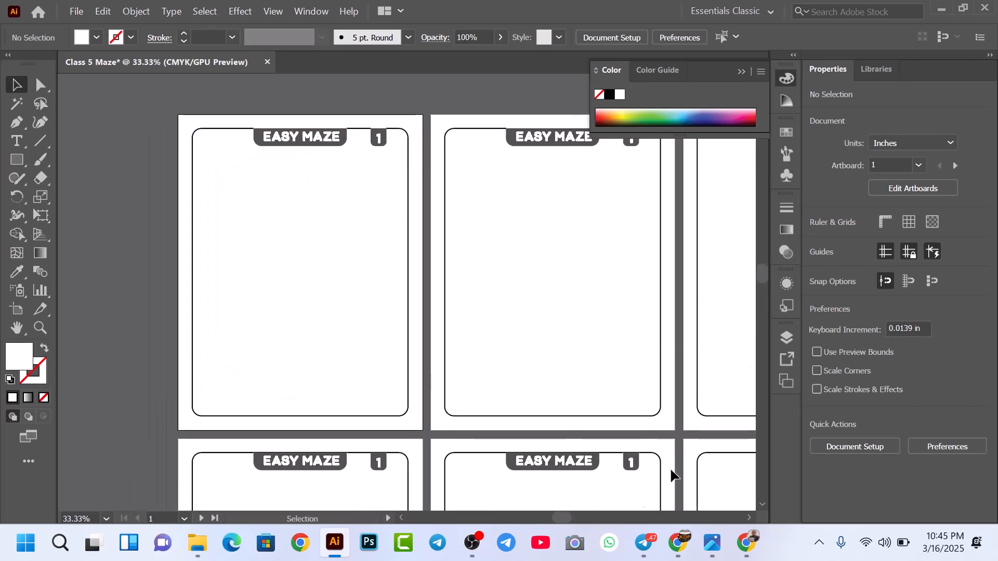
Open the downloaded "15 by 15 orthogonal maze (1).pdf" from Chrome in Illustrator, importing all pages as links
click(666, 550)
click(925, 50)
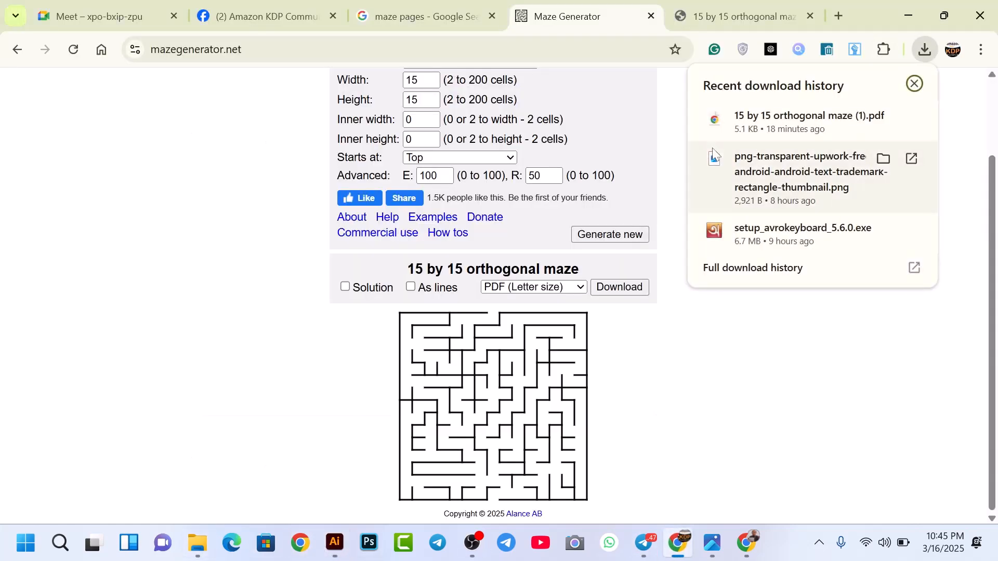
drag(820, 123, 354, 56)
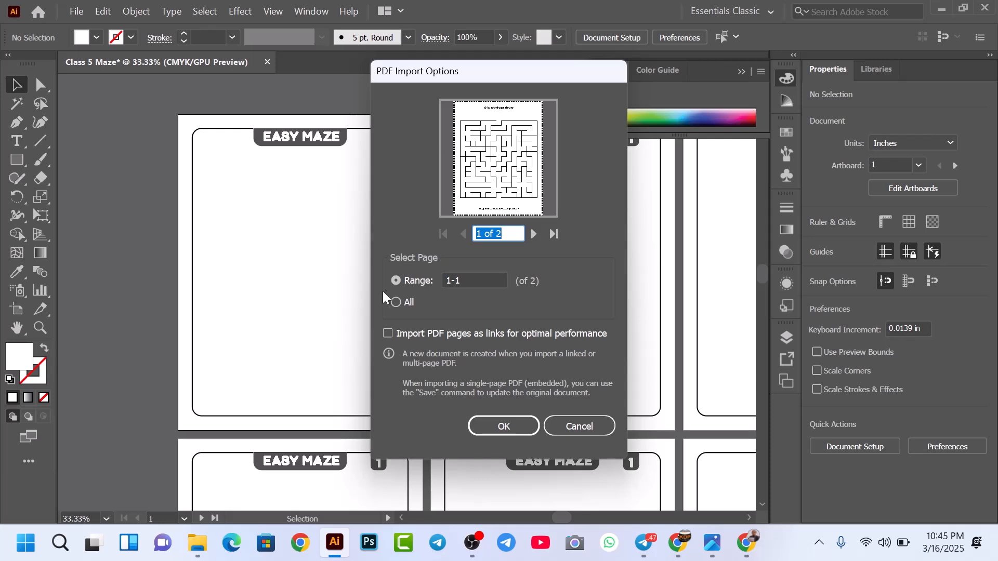
click(395, 303)
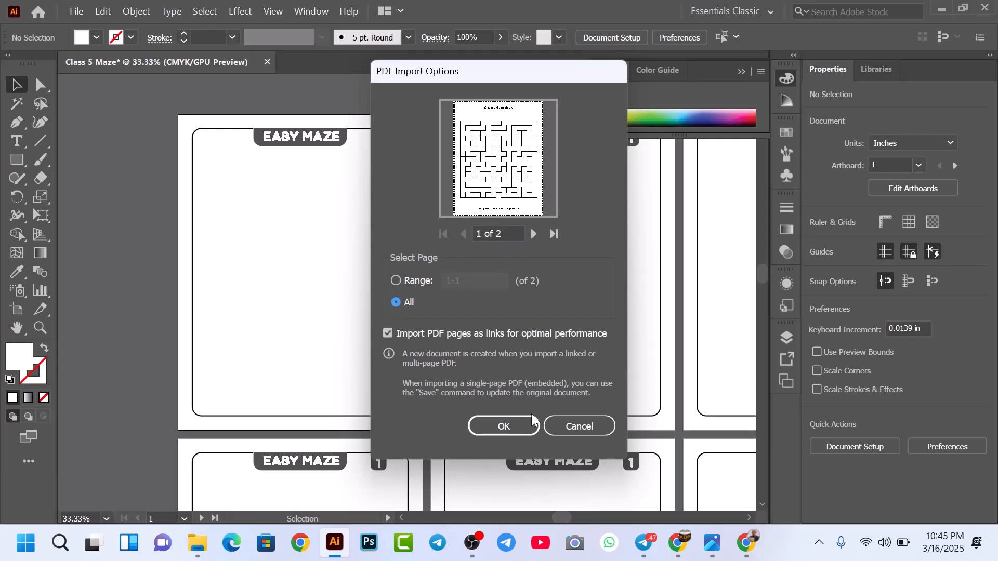
click(514, 420)
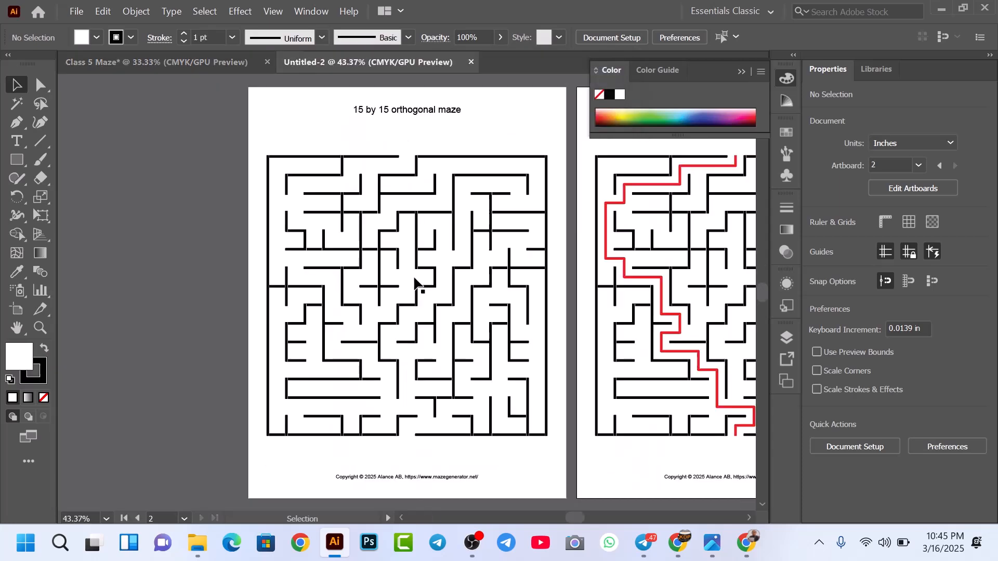
Collapse the Color panel and examine the linked maze page and its solution page
click(742, 71)
drag(591, 171, 459, 171)
click(352, 184)
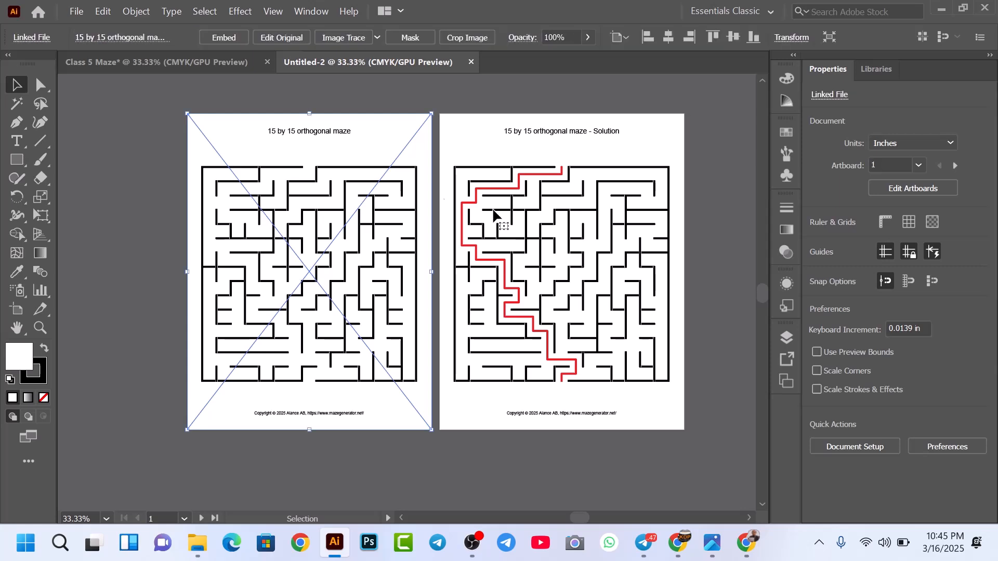
click(444, 199)
scroll(342, 215, up, 1)
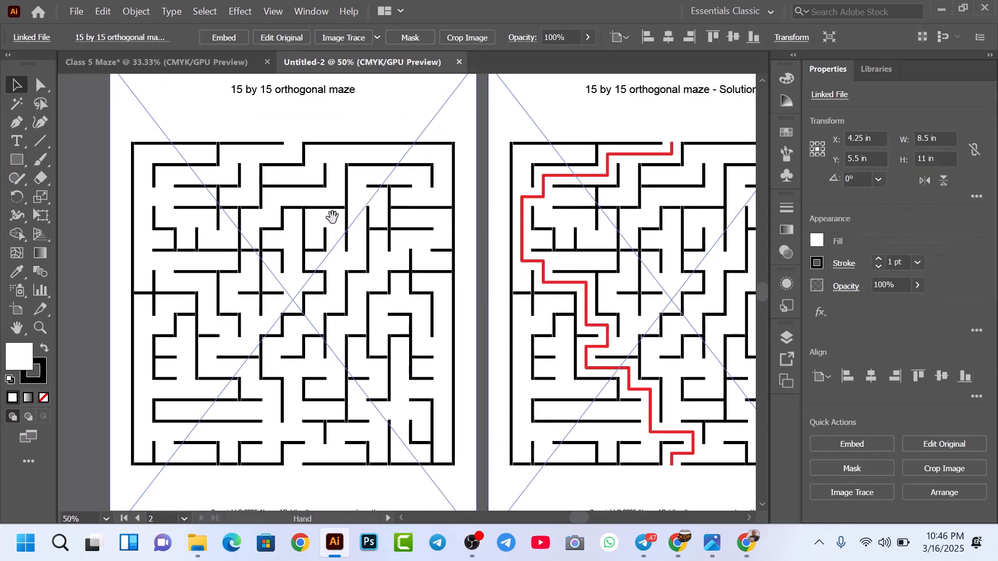
drag(332, 216, 373, 220)
scroll(374, 221, down, 1)
click(359, 210)
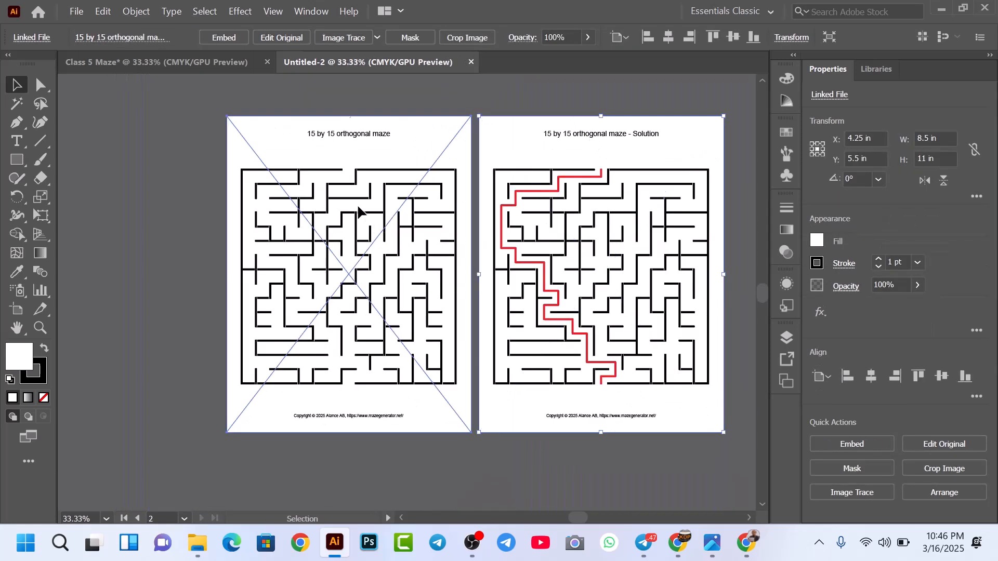
Select the linked maze page and its solution page and embed both in the document
click(481, 208)
click(289, 200)
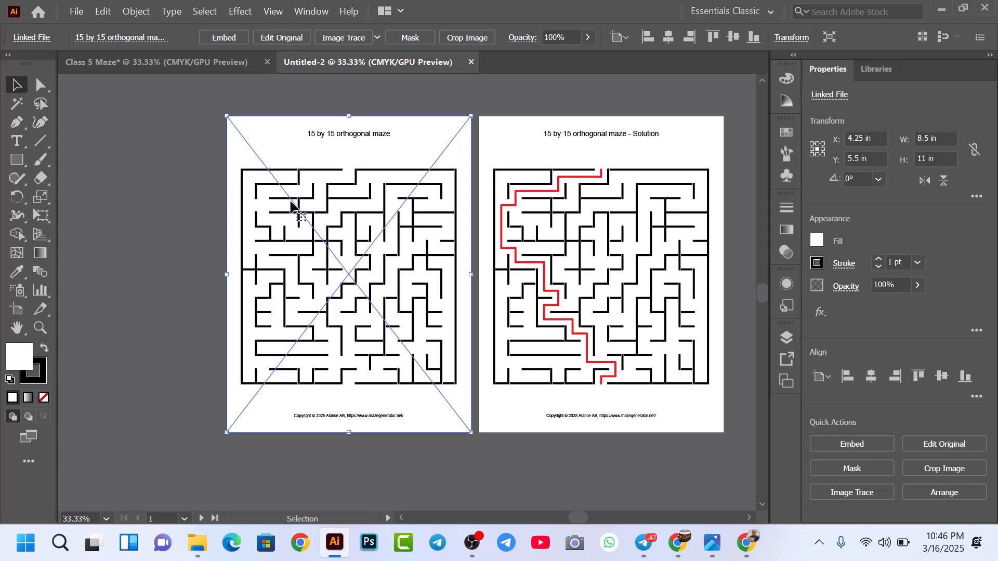
drag(167, 123, 663, 352)
click(189, 39)
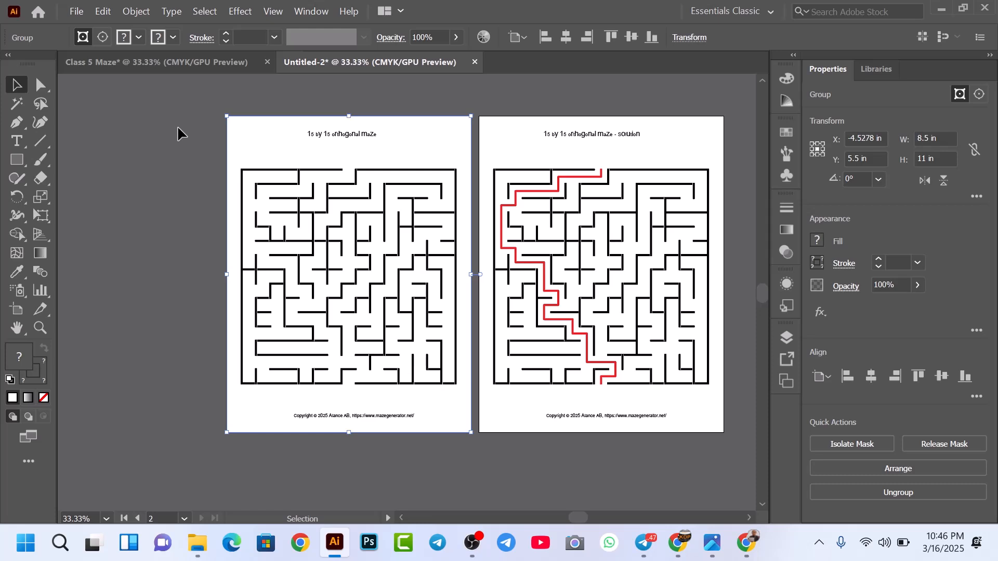
Ungroup the embedded maze page and release its clipping mask
click(316, 173)
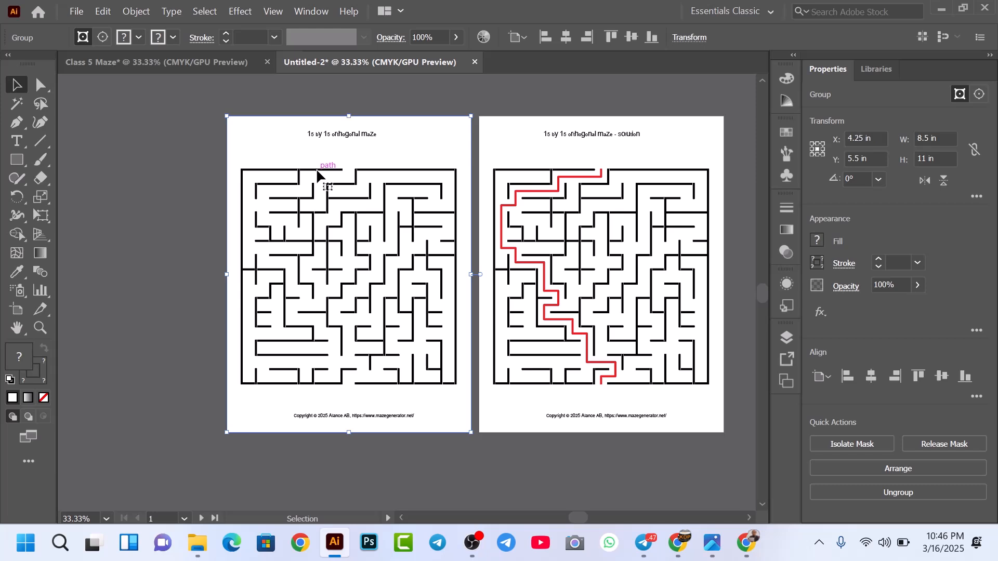
right_click(316, 168)
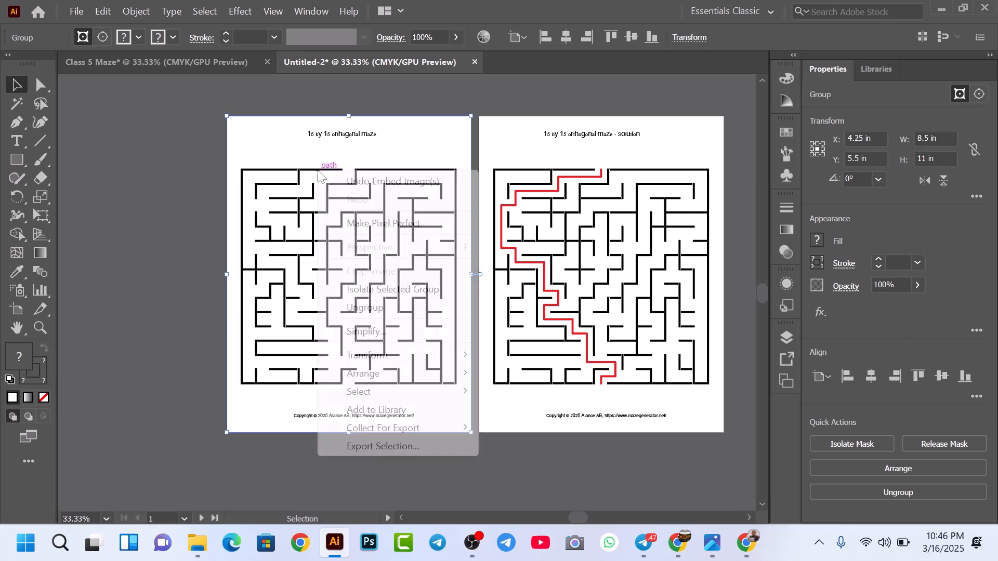
click(351, 307)
right_click(327, 241)
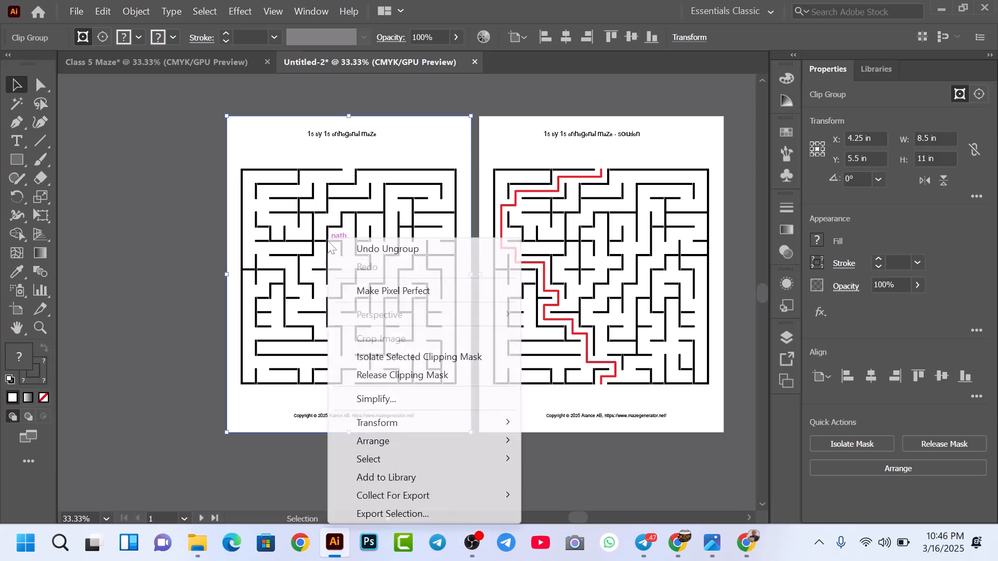
click(381, 374)
click(221, 156)
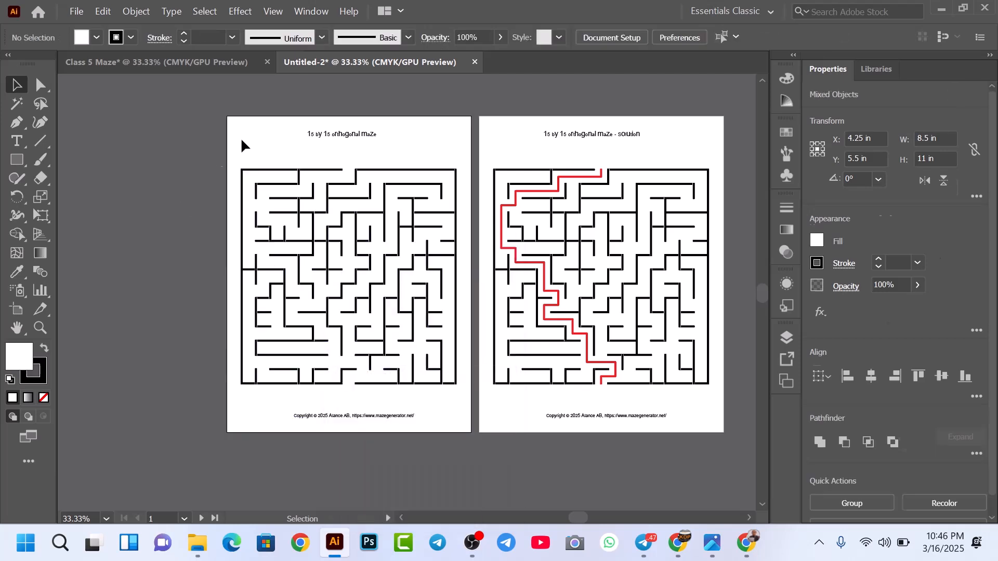
Delete the maze page's background with its title text, and the copyright line below the maze
click(409, 148)
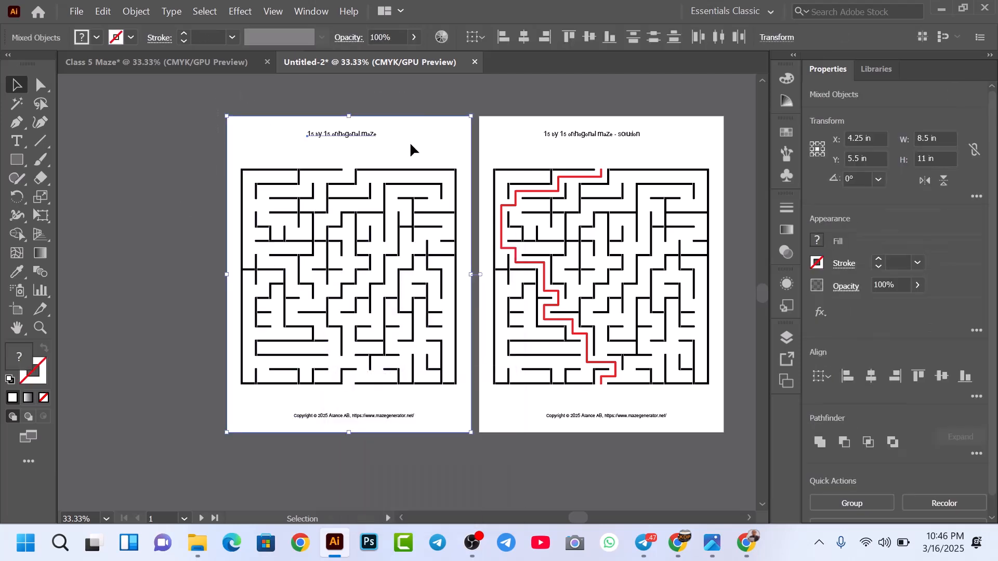
key(Delete)
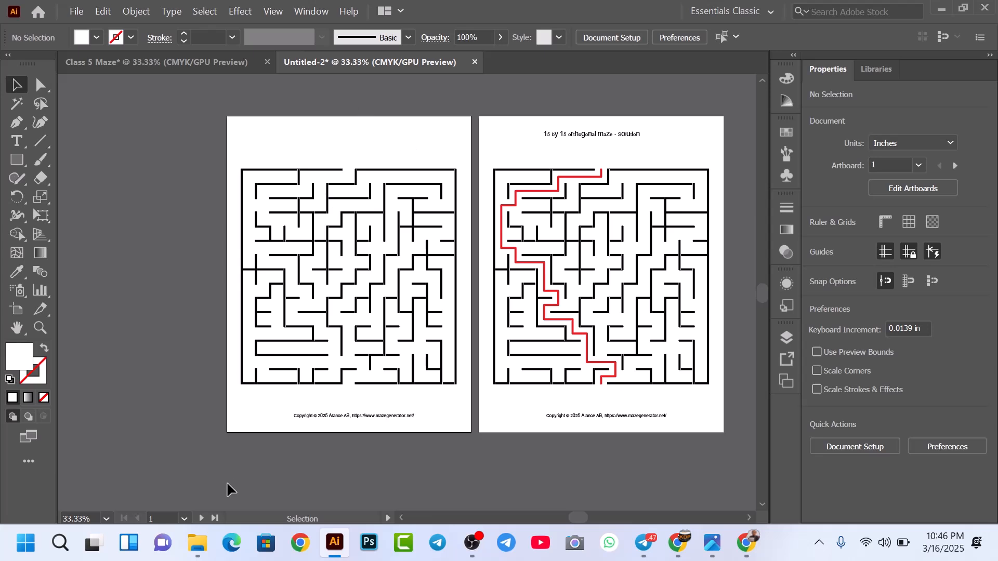
drag(283, 410, 444, 447)
key(Delete)
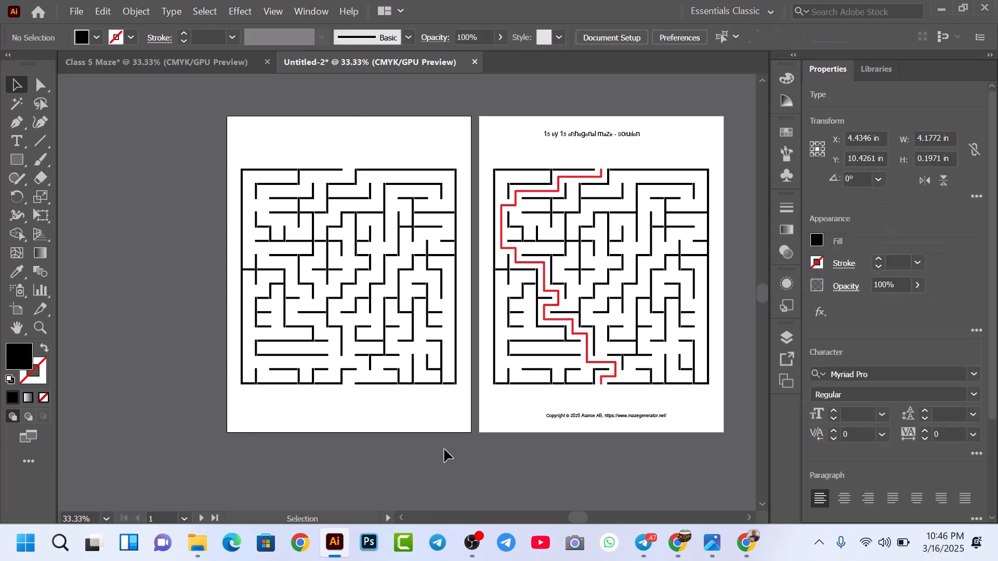
Group all the remaining maze lines and shift the group partly off its page
drag(255, 185, 465, 397)
right_click(372, 291)
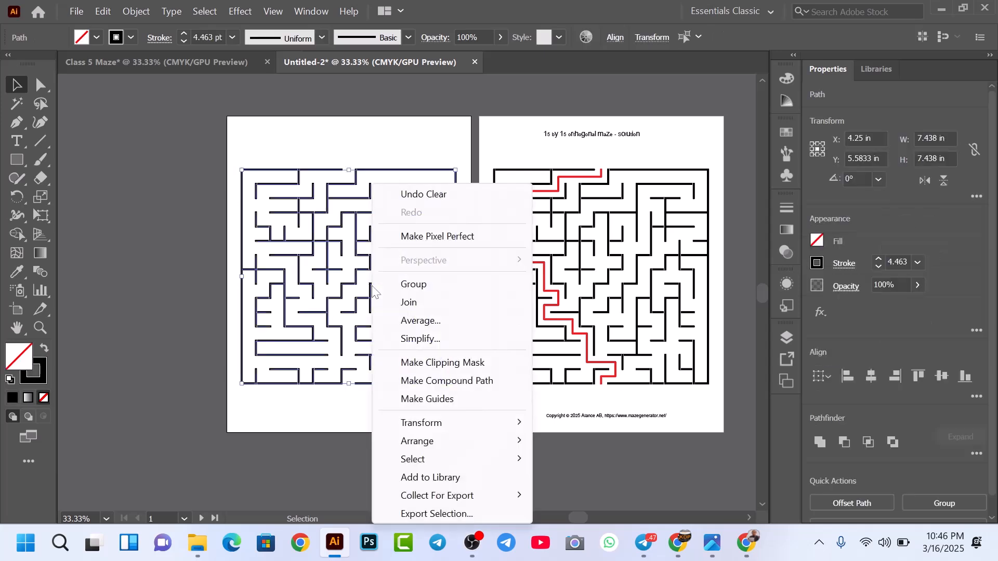
click(417, 284)
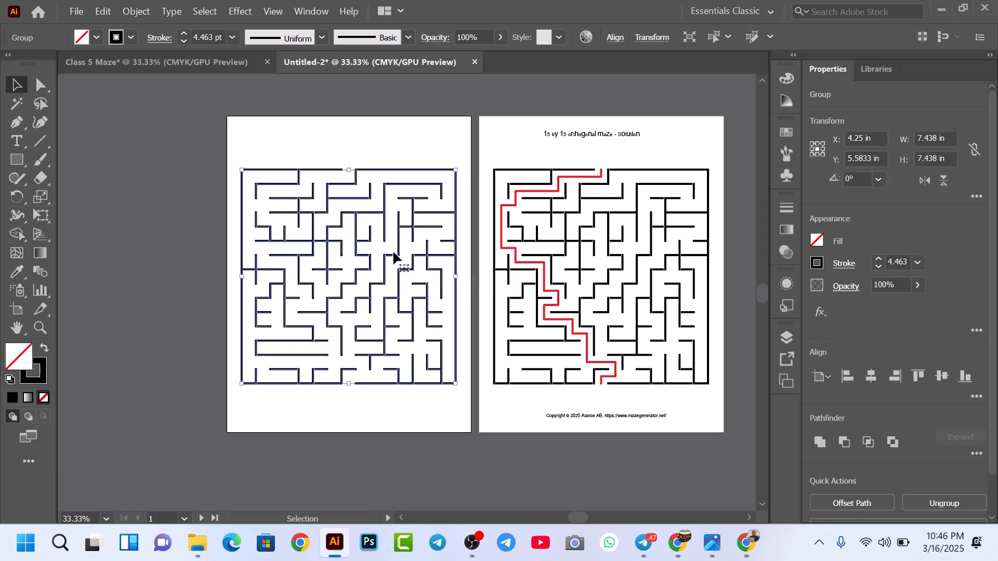
drag(294, 188, 233, 183)
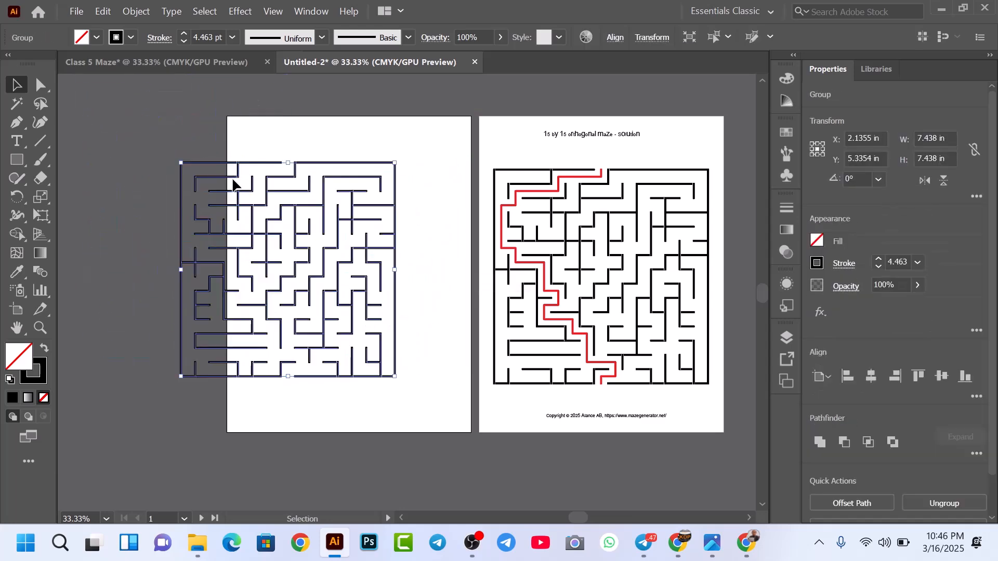
Paste the grouped maze into the Class 5 Maze document and place it on the first Easy Maze page
click(187, 69)
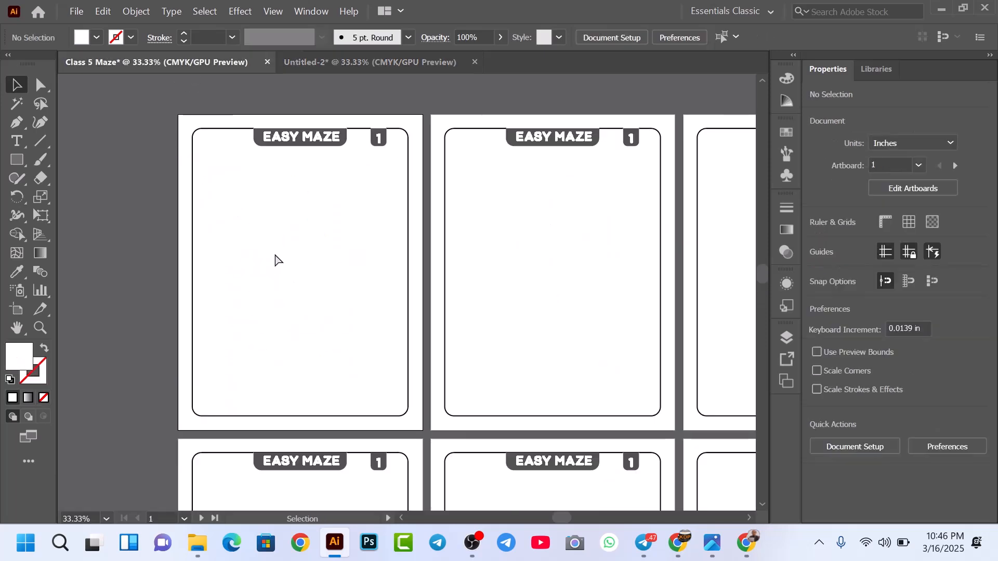
key(ctrl+v)
drag(358, 264, 283, 260)
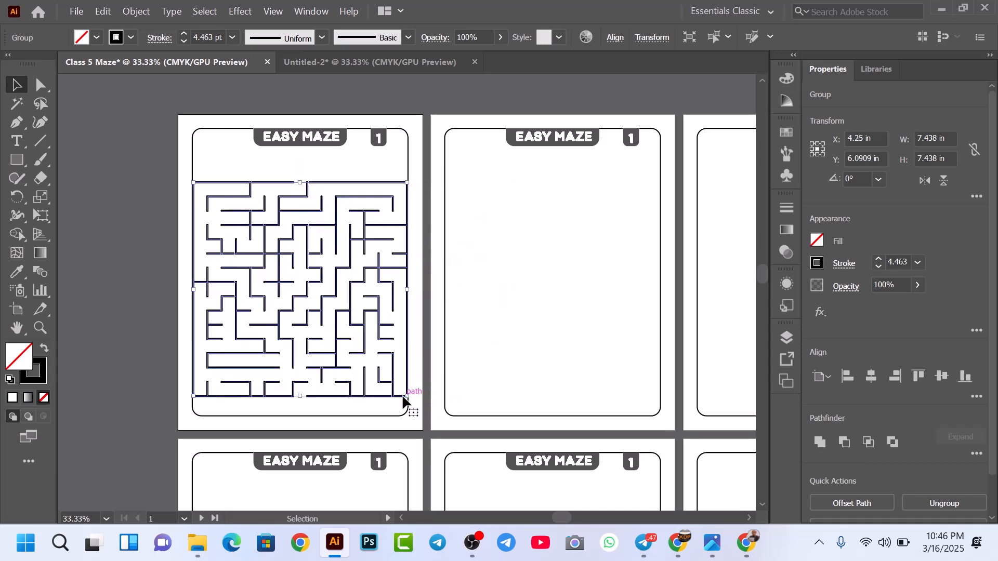
Scale the pasted maze down slightly and centre it between the sides of the page border
drag(406, 397, 390, 383)
click(468, 316)
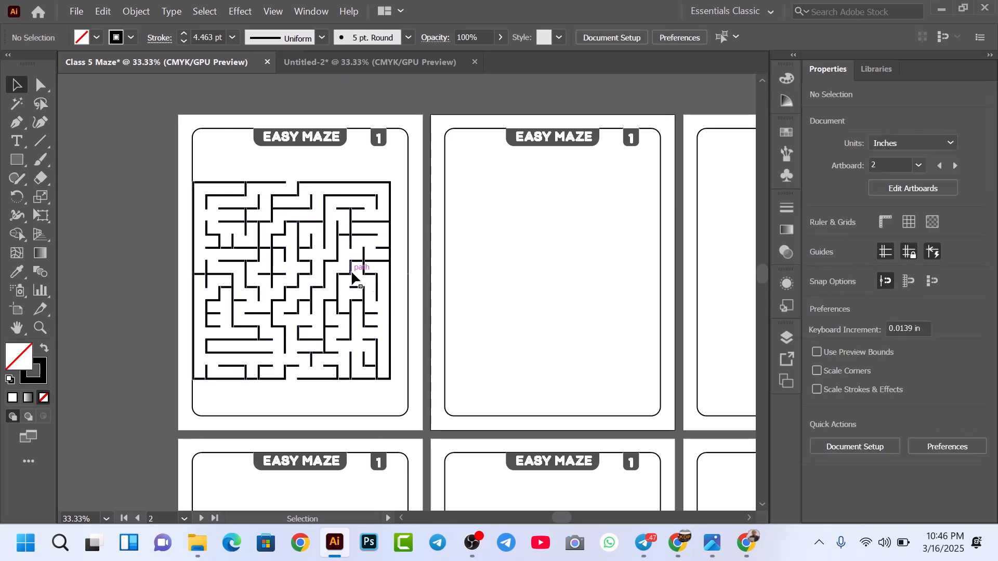
mouse_move(344, 281)
mouse_down()
mouse_move(369, 286)
mouse_move(352, 288)
mouse_up()
click(331, 253)
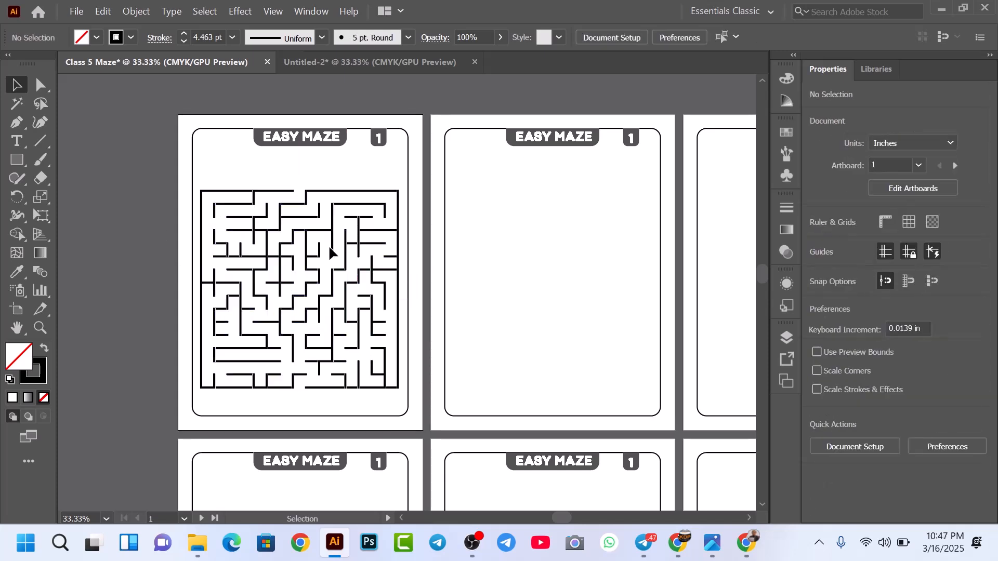
Add a "START" text label in the Boldwinn font above the maze on the first page
scroll(295, 230, up, 1)
drag(268, 171, 274, 217)
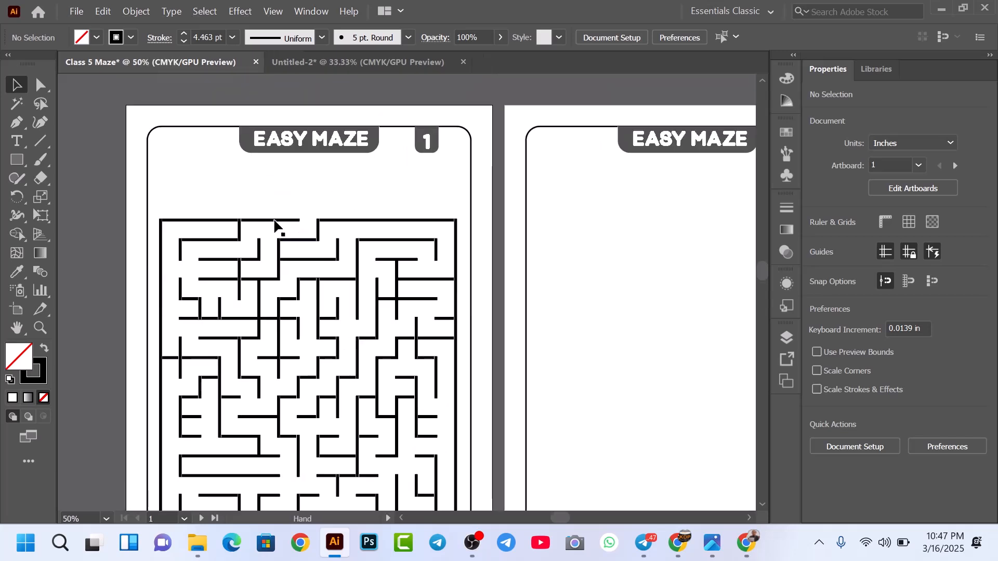
click(16, 140)
click(268, 189)
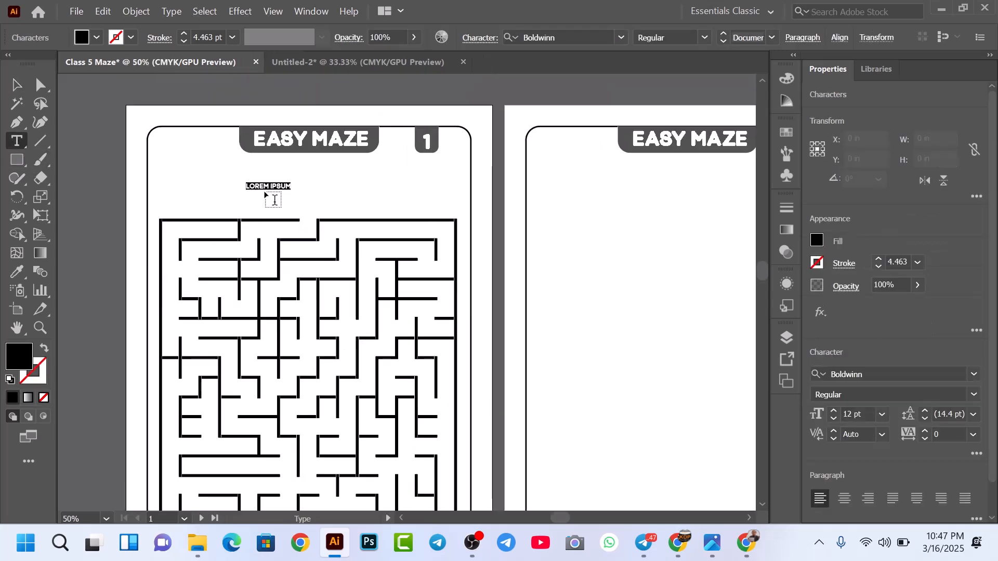
text(s)
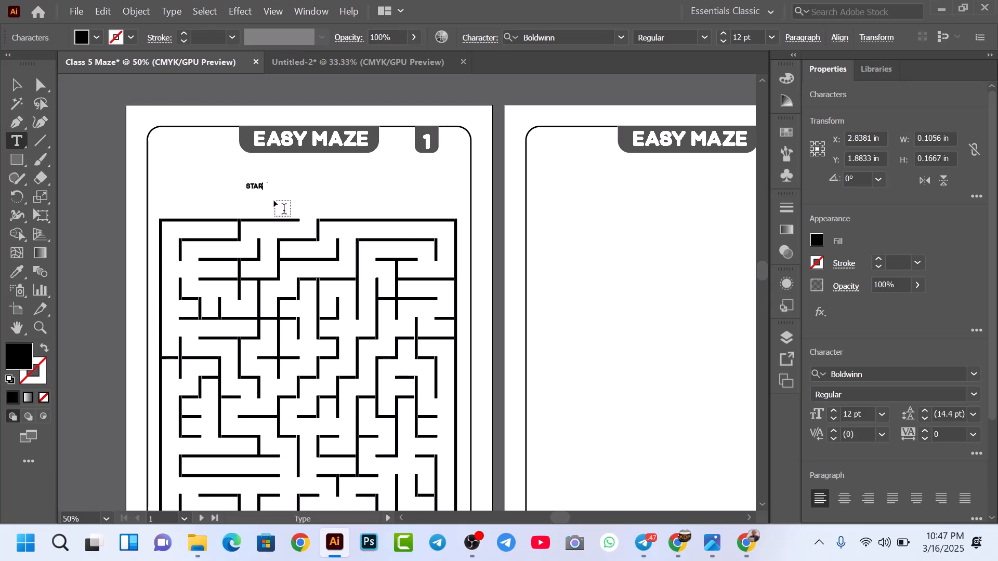
text(tart)
key(Escape)
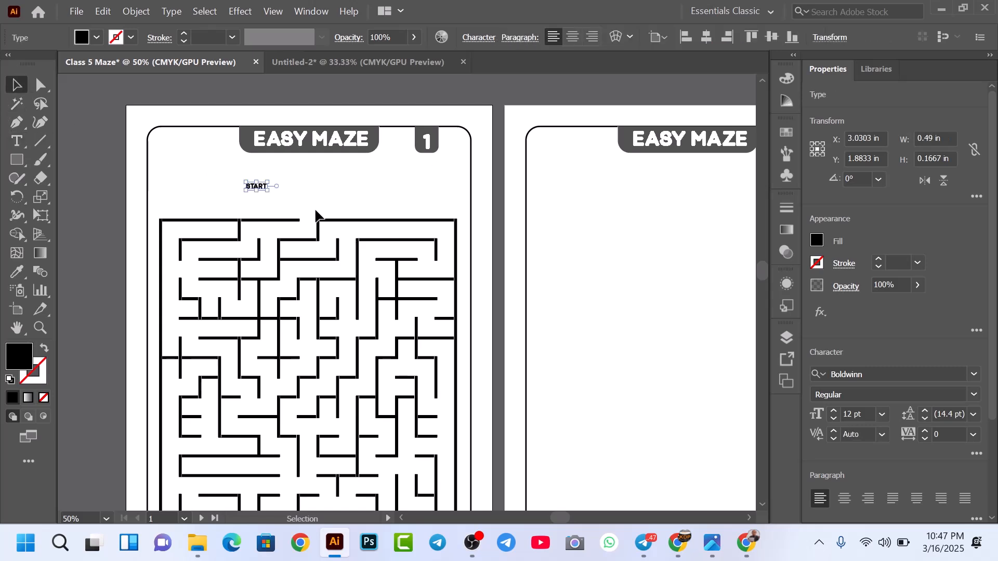
Enlarge the START label to about 29.9 pt and place it just above the maze, beside the entrance gap
scroll(344, 219, up, 3)
drag(166, 165, 315, 187)
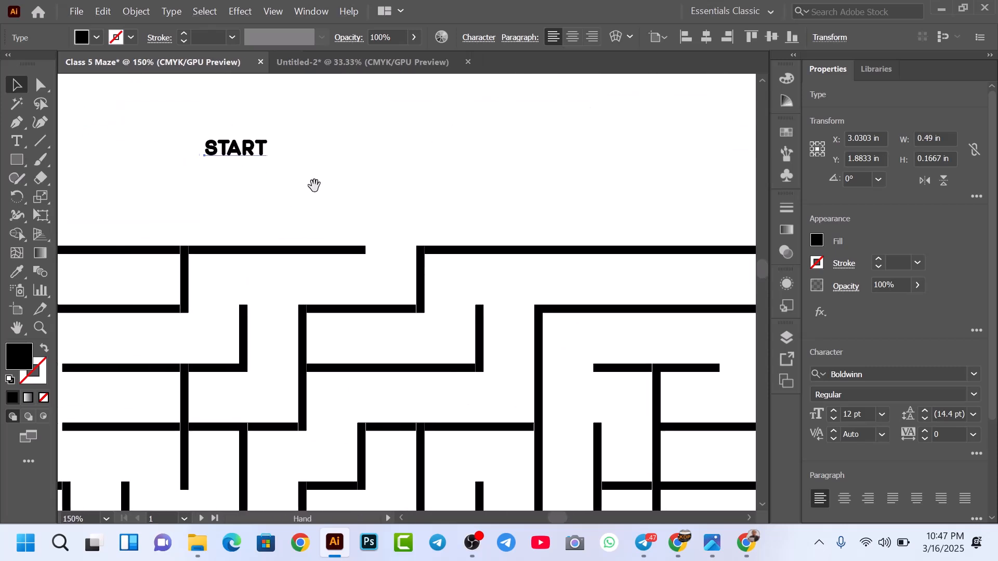
drag(269, 163, 334, 186)
click(354, 179)
scroll(355, 179, down, 3)
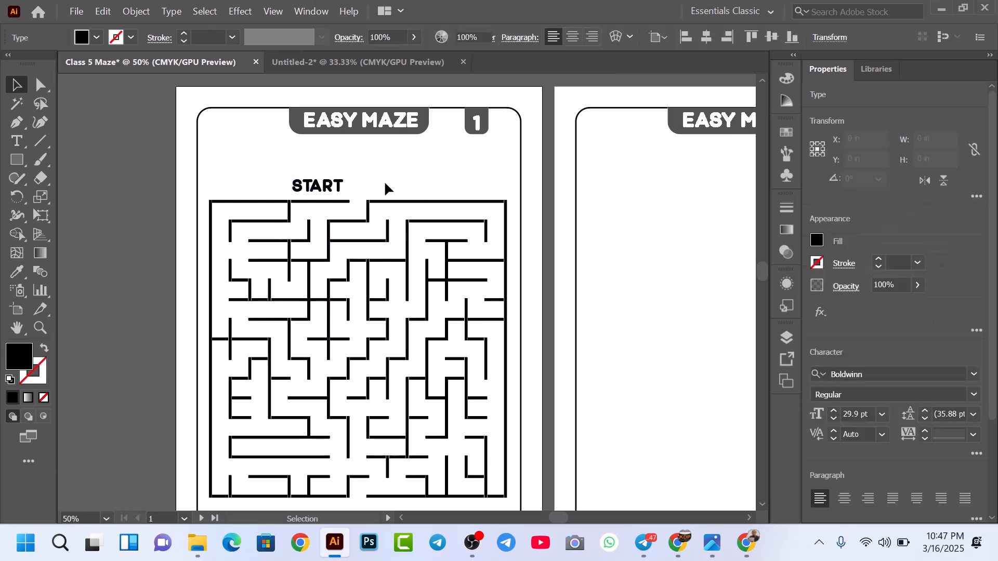
click(386, 186)
Duplicate the START label below the maze and change the copy's text to "END"
scroll(385, 156, down, 3)
scroll(382, 107, down, 2)
click(341, 114)
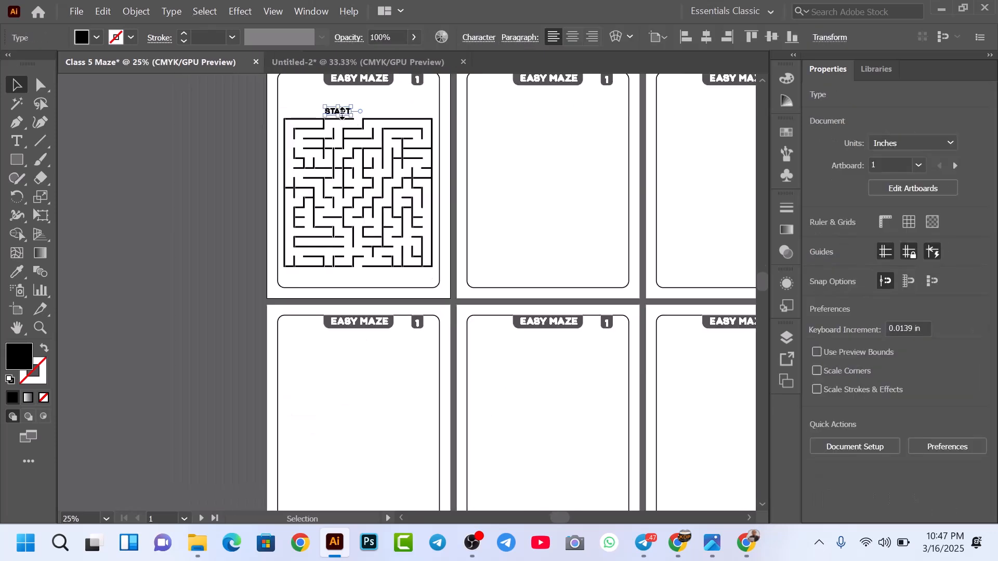
drag(342, 114, 349, 283)
scroll(349, 284, up, 4)
key(t)
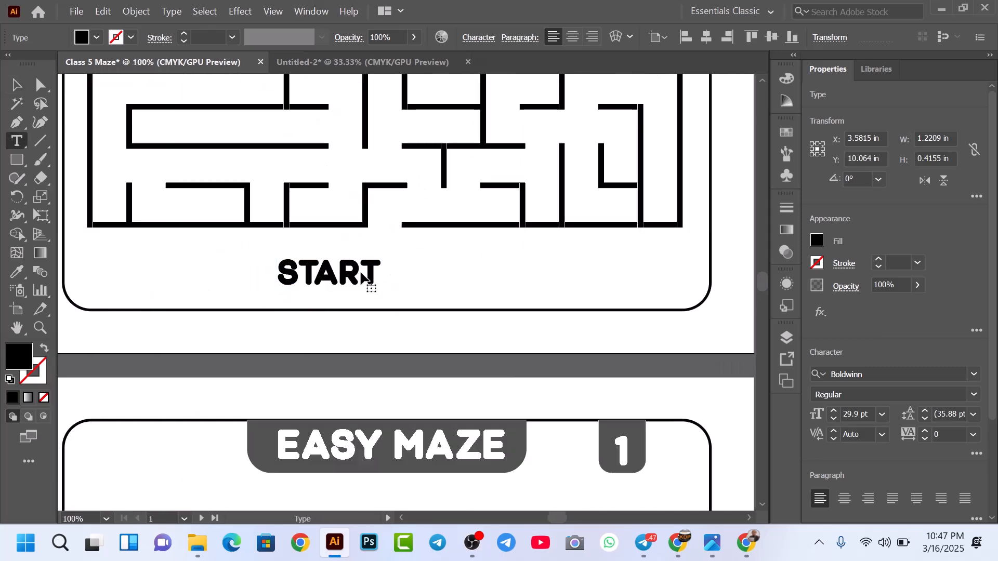
click(355, 278)
double_click(352, 265)
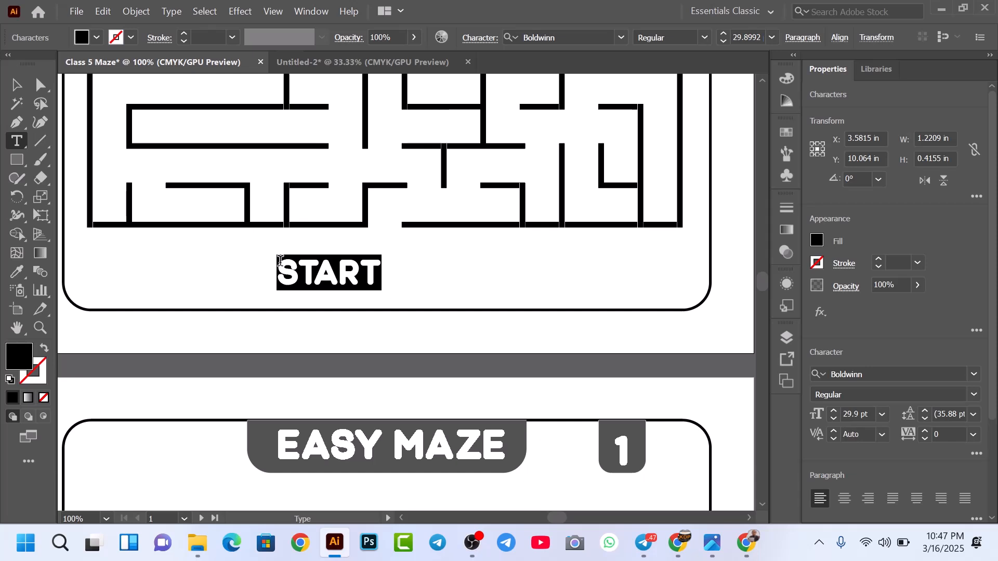
text(END)
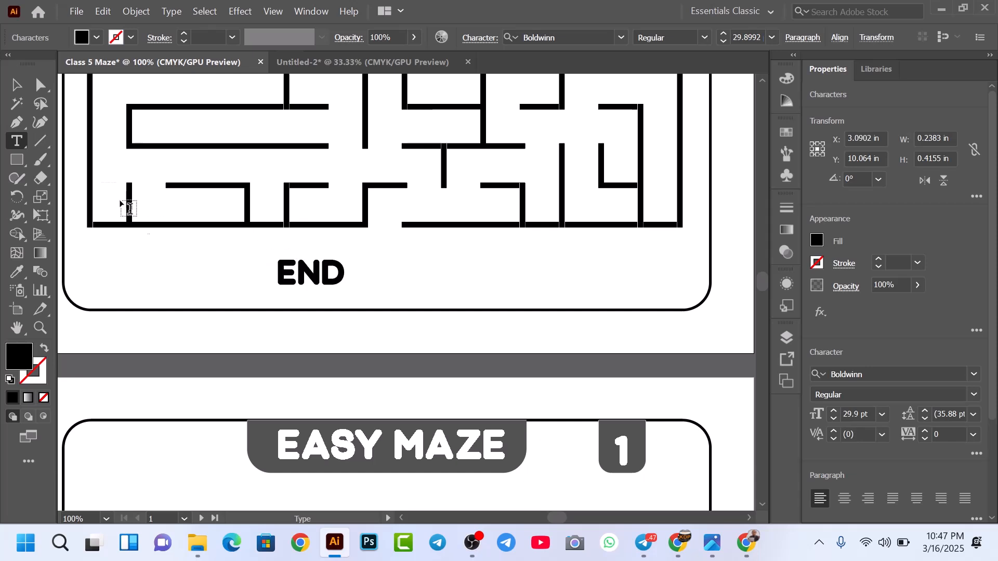
Move the END label up closer to the maze's lower edge, beside the exit gap
click(17, 84)
drag(330, 281, 363, 264)
click(373, 266)
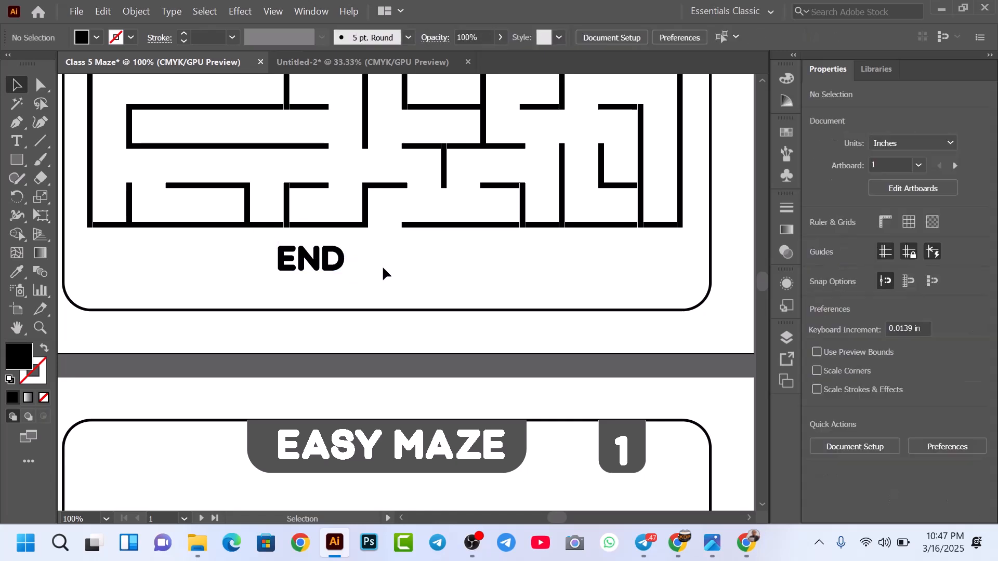
key(ctrl+minus)
key(ctrl+minus)
key(ctrl+minus)
key(ctrl+minus)
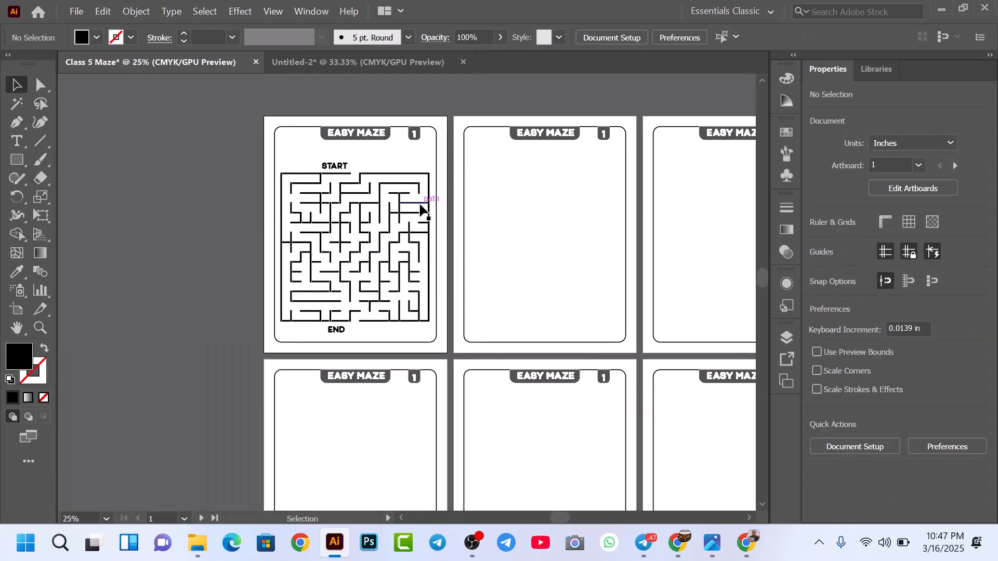
Draw a vertical line about 0.69 in long through the maze's entrance gap beside START, with a 3 pt black stroke
key(ctrl+plus)
key(ctrl+plus)
click(332, 473)
click(381, 476)
scroll(361, 158, up, 2)
drag(385, 129, 322, 143)
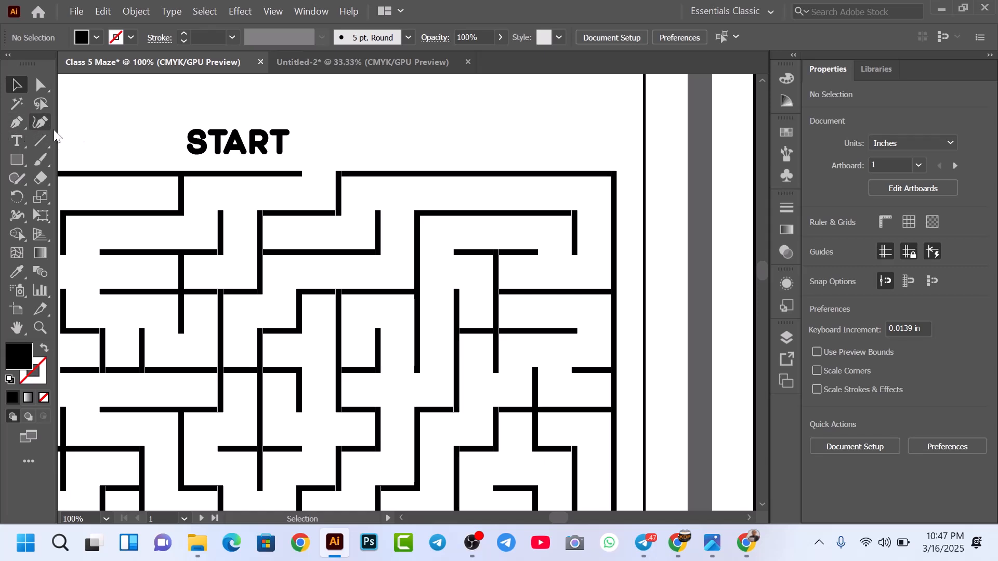
click(39, 141)
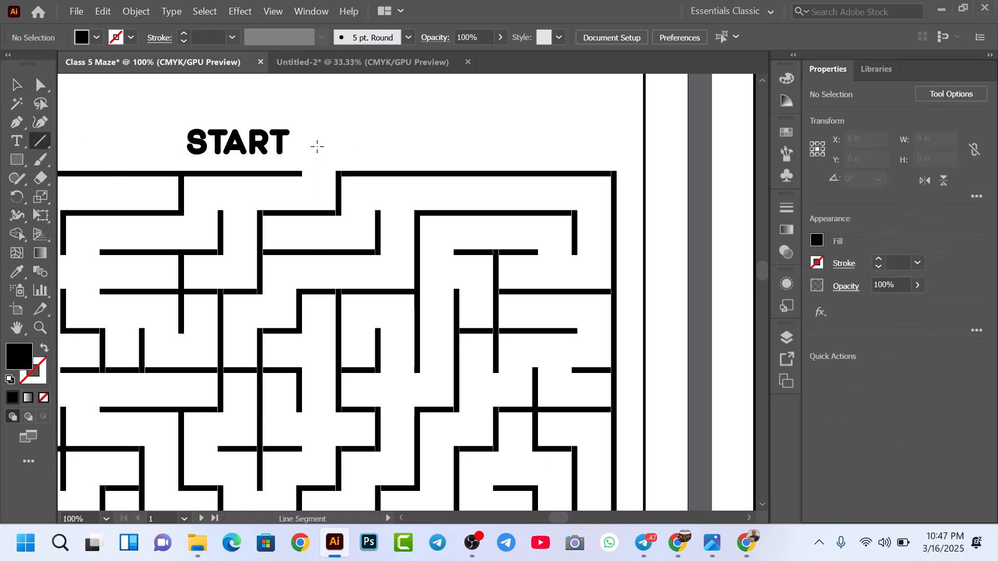
right_click(43, 145)
click(109, 144)
drag(318, 134, 318, 193)
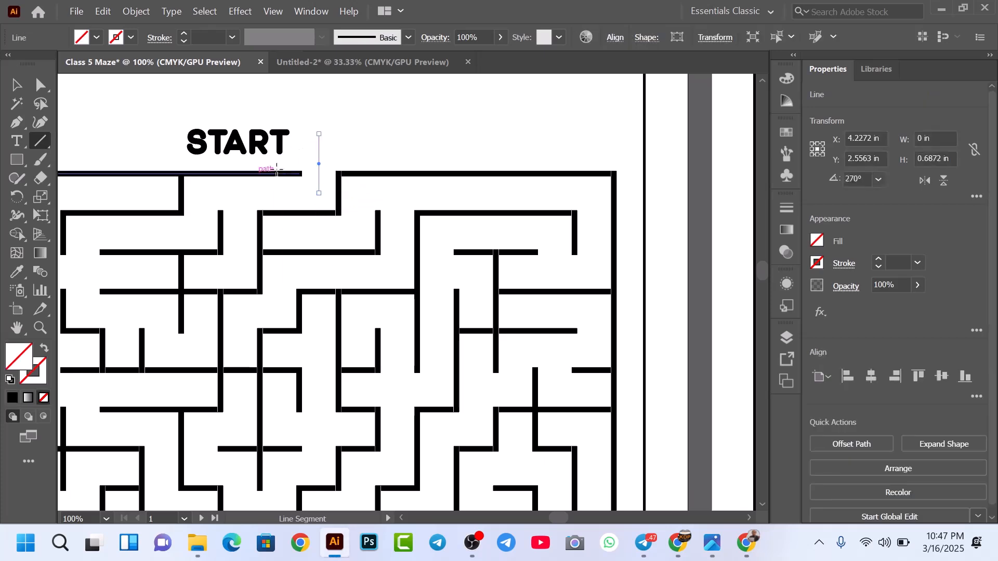
click(183, 34)
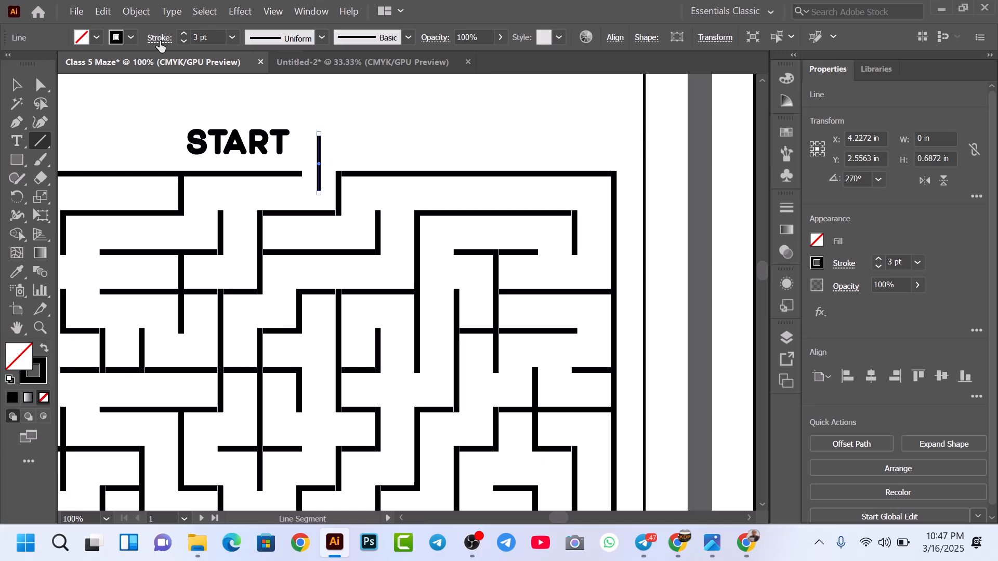
Add an Arrow 2 arrowhead to the end point of the entrance line so it points down into the maze
click(160, 41)
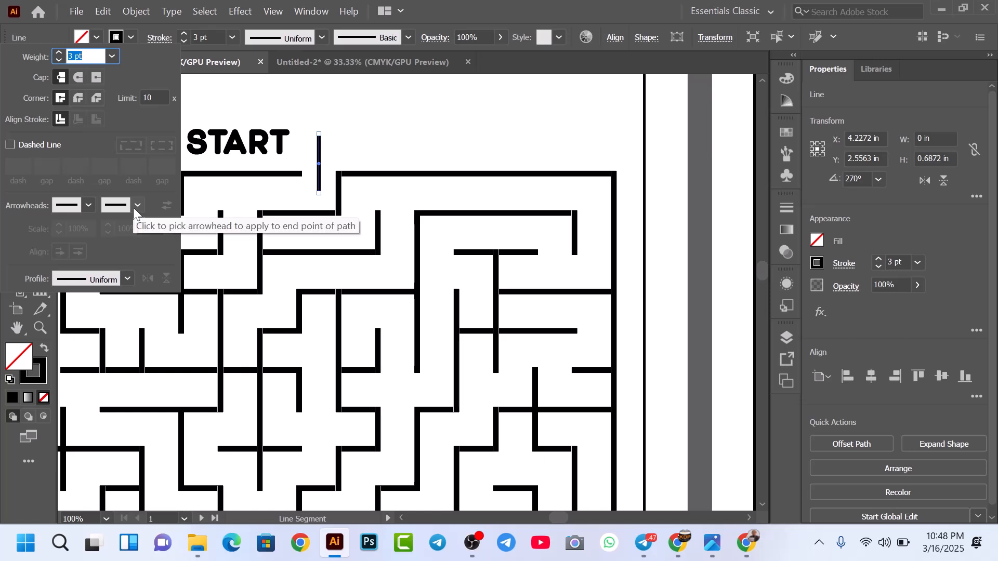
click(87, 205)
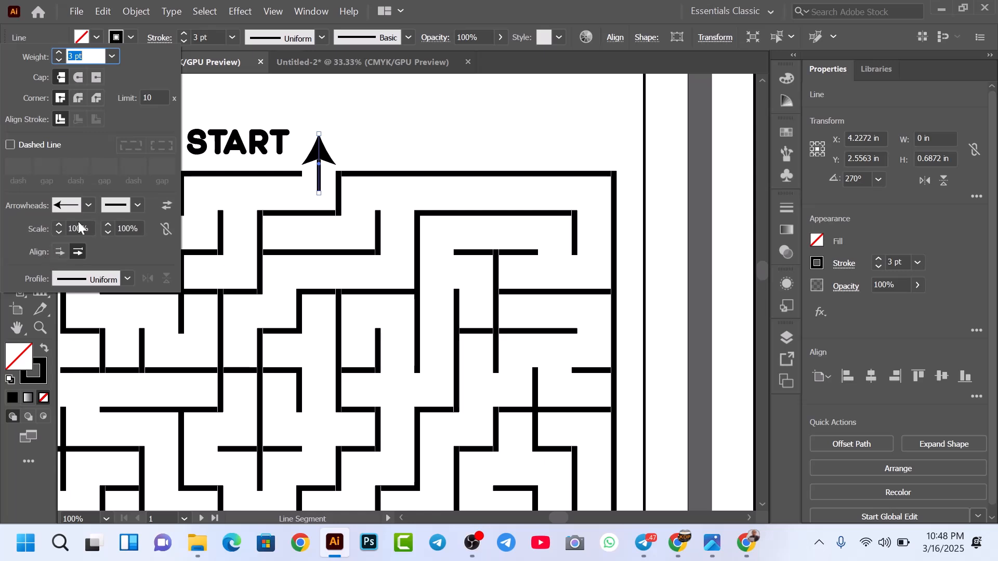
click(89, 205)
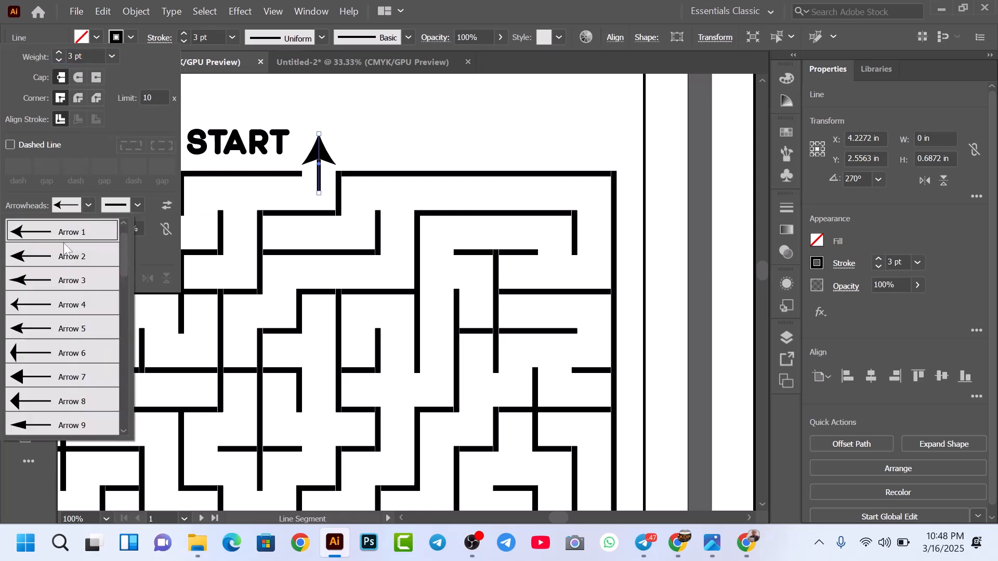
scroll(66, 243, up, 1)
click(52, 231)
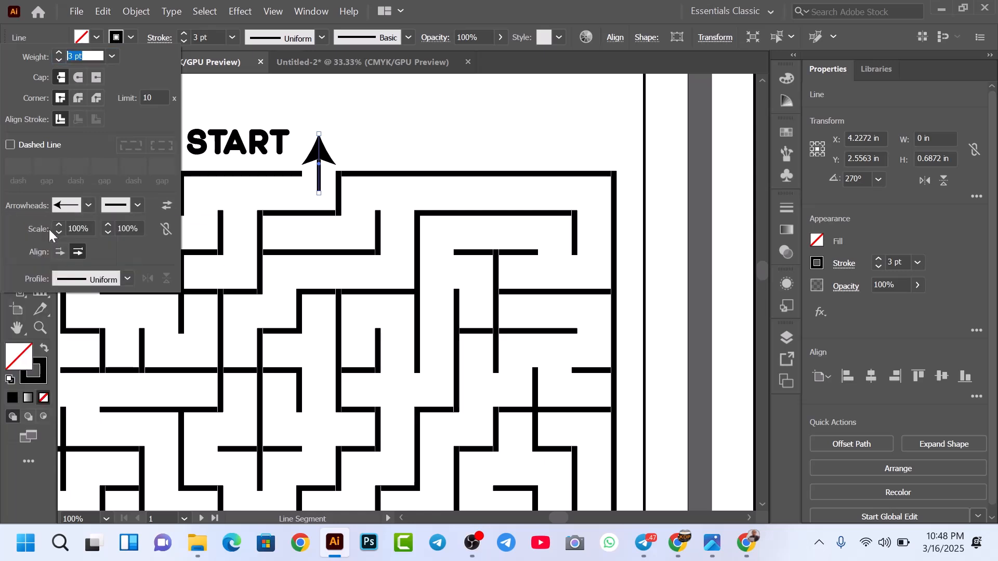
click(137, 207)
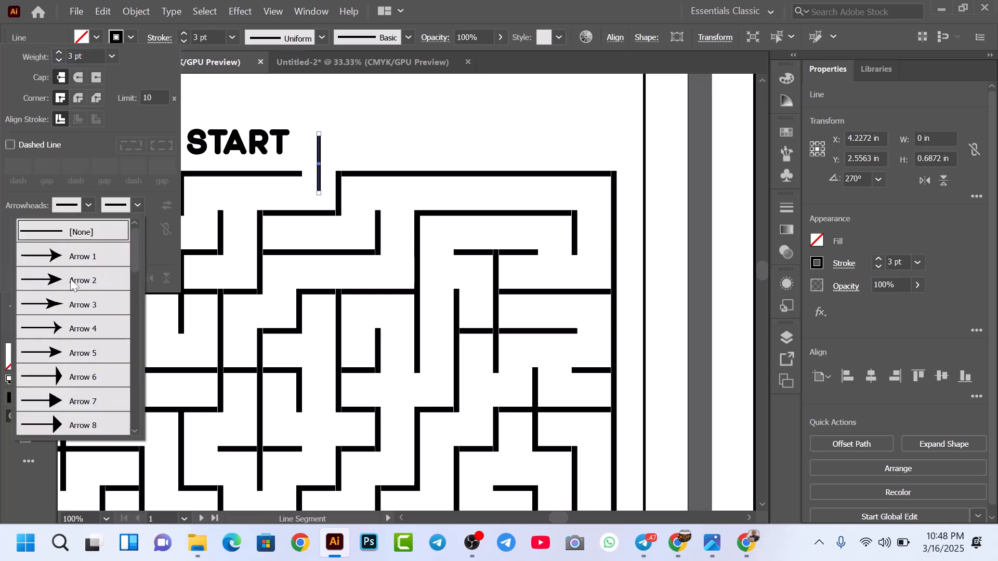
click(71, 278)
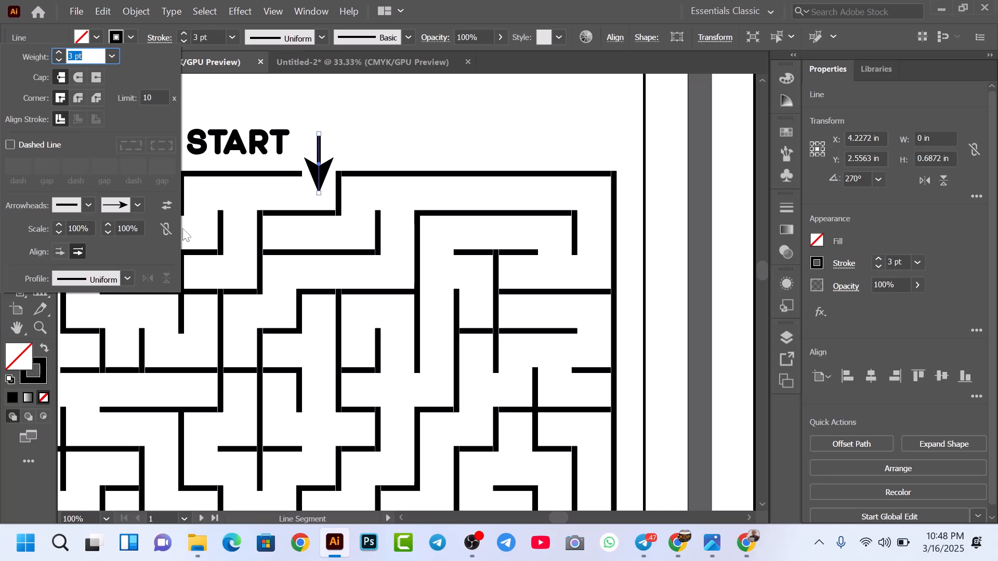
Scale down the arrowhead on the entrance line so it fits within the gap, leaving the line's length as drawn
click(105, 233)
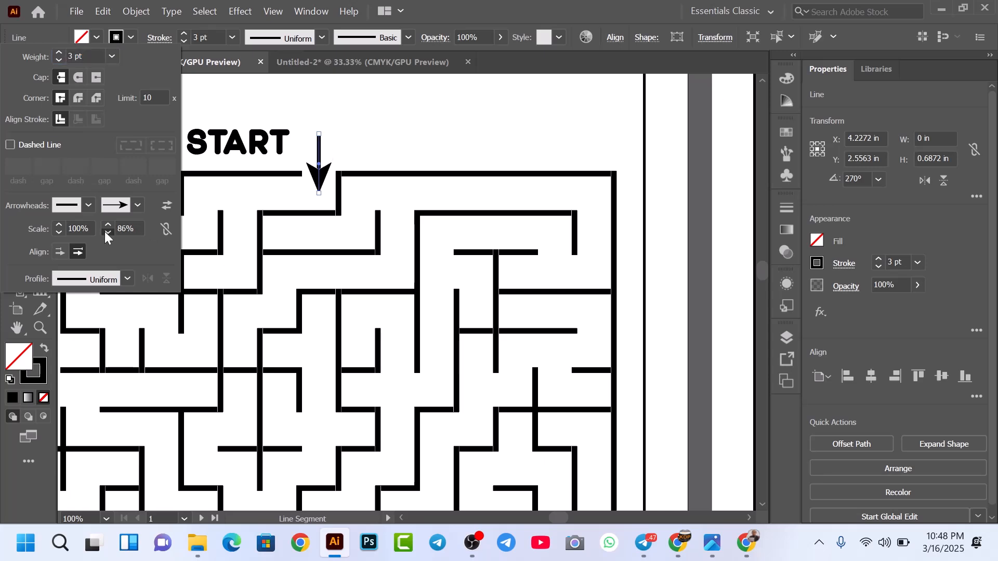
click(105, 233)
click(408, 133)
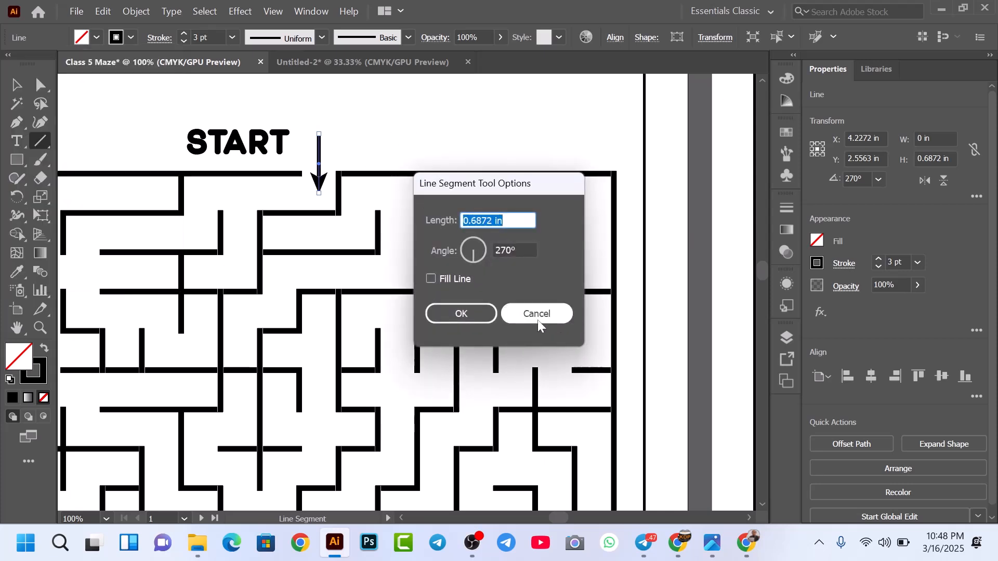
key(Escape)
key(v)
click(370, 145)
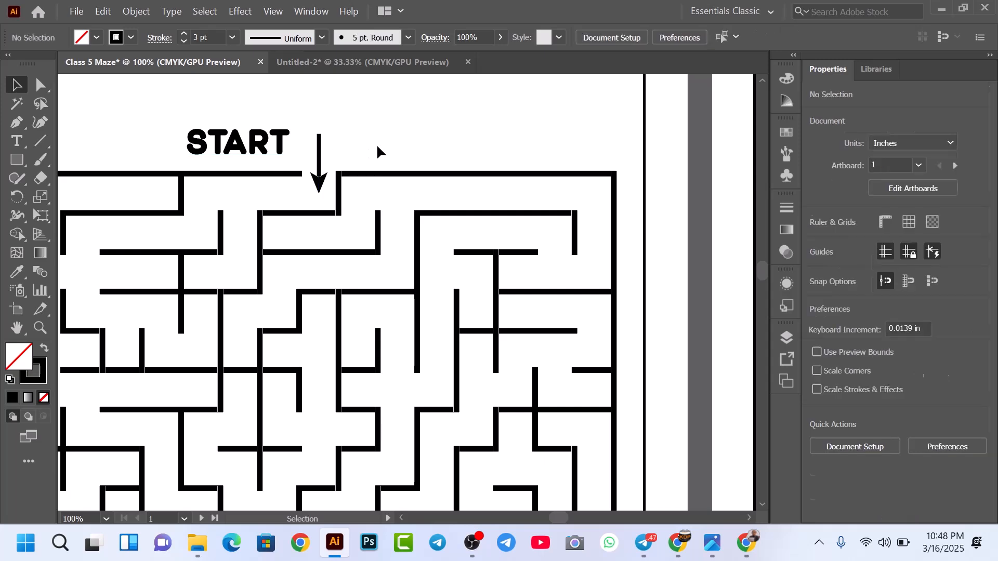
Duplicate the START arrow and place the copy below the maze's lower edge, on the far side of the exit gap from END
alt+scroll(374, 143, down, 2)
alt+scroll(374, 145, down, 1)
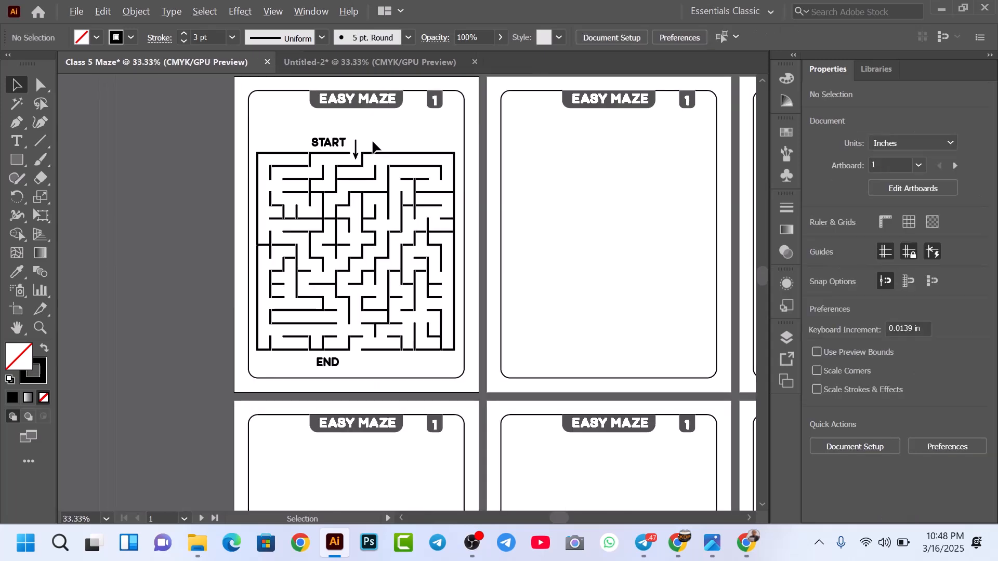
click(356, 156)
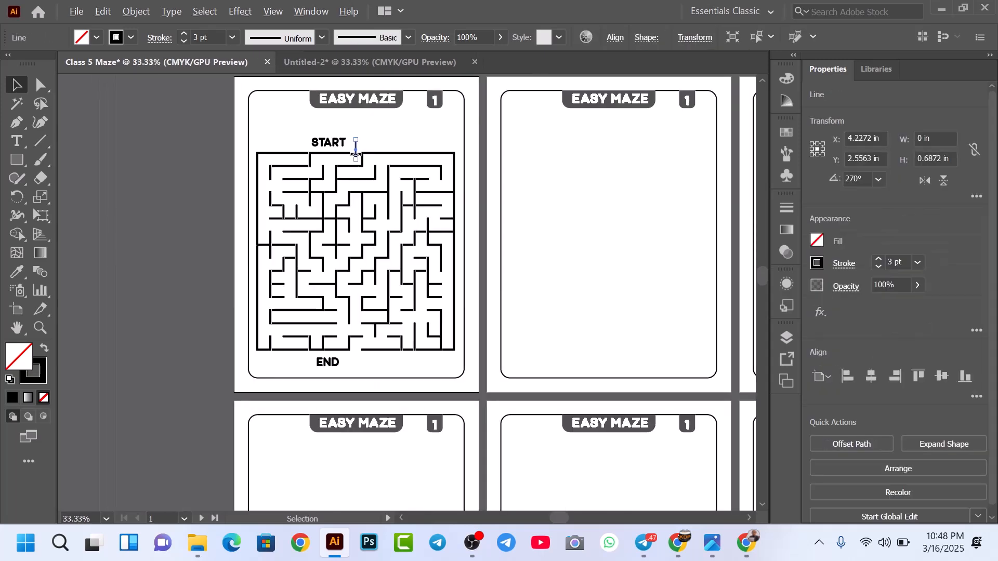
alt+scroll(354, 154, up, 2)
drag(357, 156, 543, 298)
alt+scroll(471, 125, up, 2)
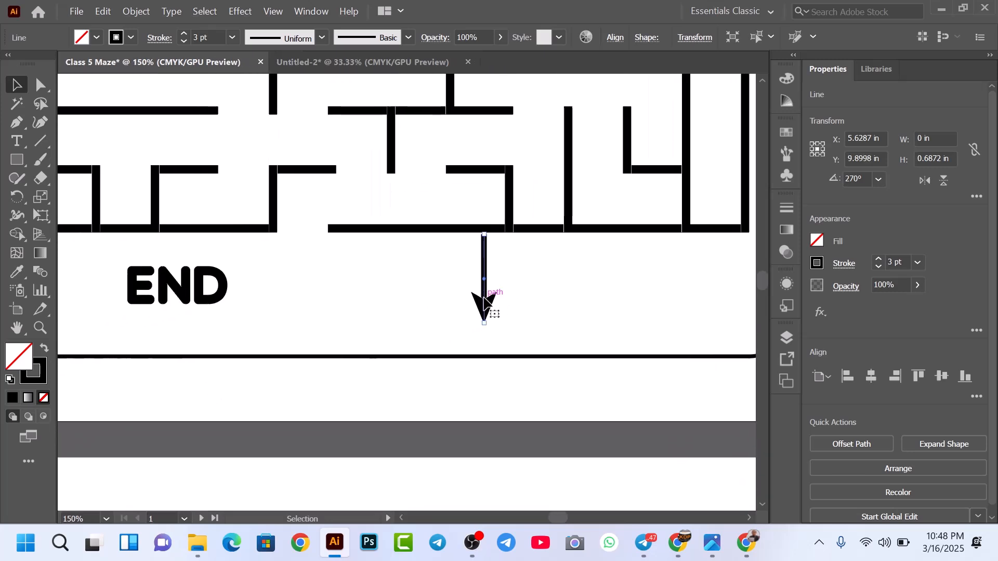
drag(484, 309, 304, 289)
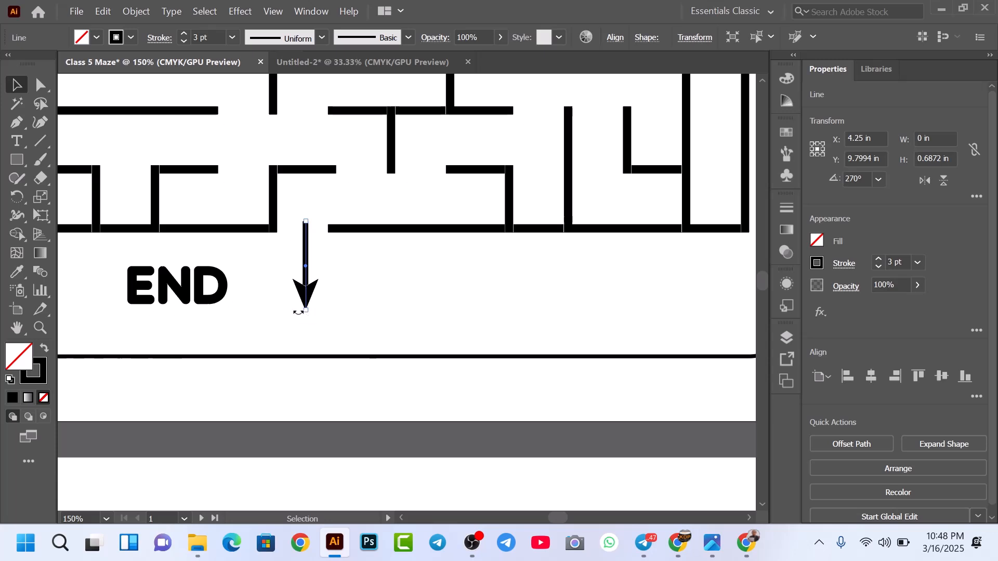
drag(299, 312, 345, 257)
click(345, 257)
drag(305, 226, 305, 212)
key(ctrl+z)
key(ctrl+z)
key(ctrl+z)
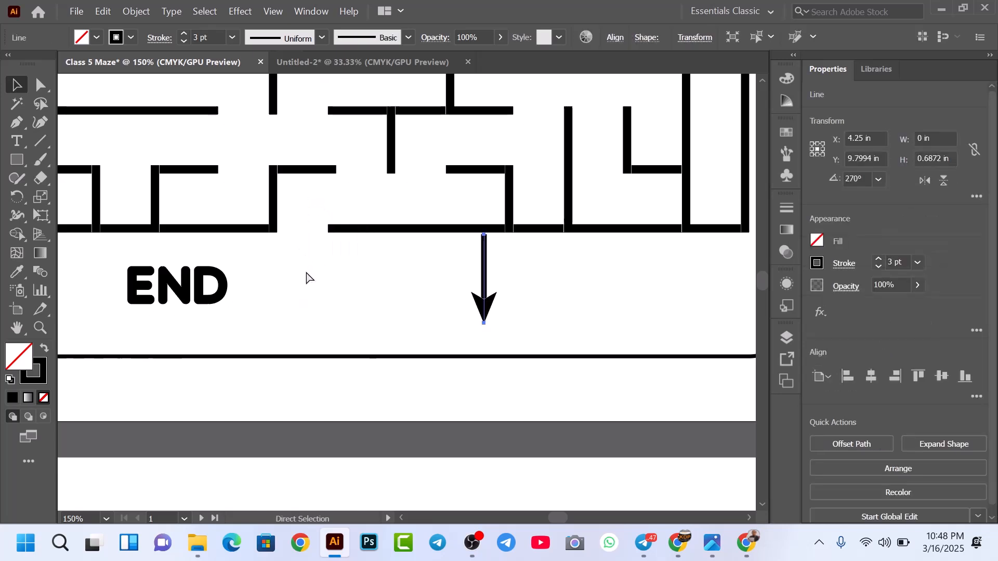
Move the copied arrow into the maze's exit gap beside END, with its head pointing out of the maze
click(432, 291)
drag(483, 307, 305, 267)
click(322, 275)
click(337, 287)
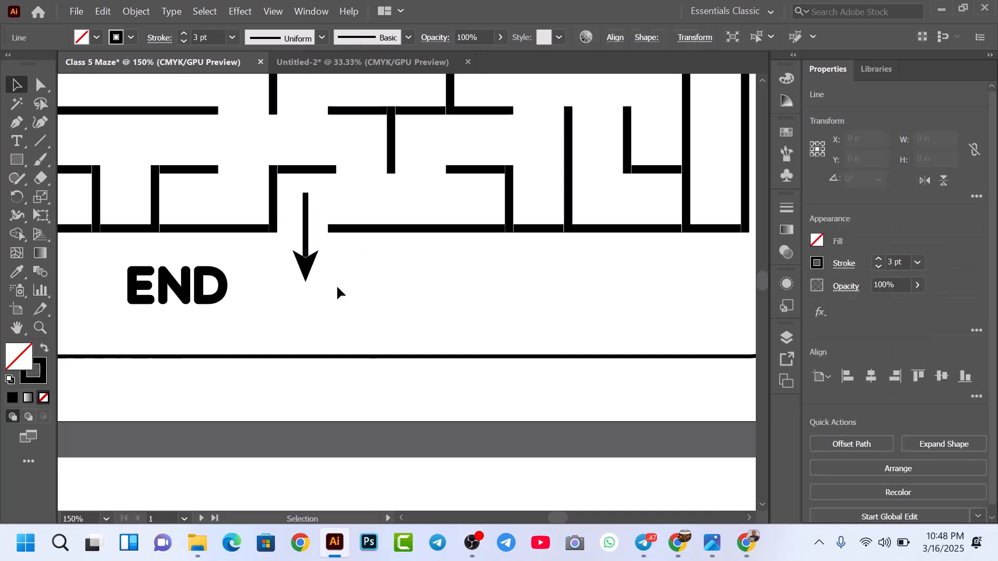
Review the first page's maze, labels and arrows, and compare it with the empty maze pages beside it
scroll(343, 285, down, 3)
drag(363, 207, 343, 335)
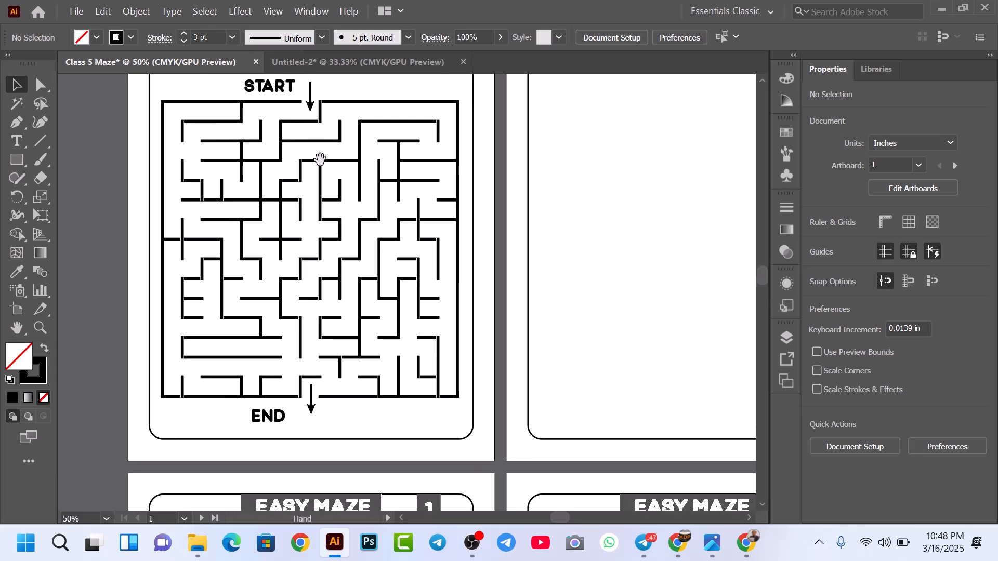
scroll(331, 391, down, 1)
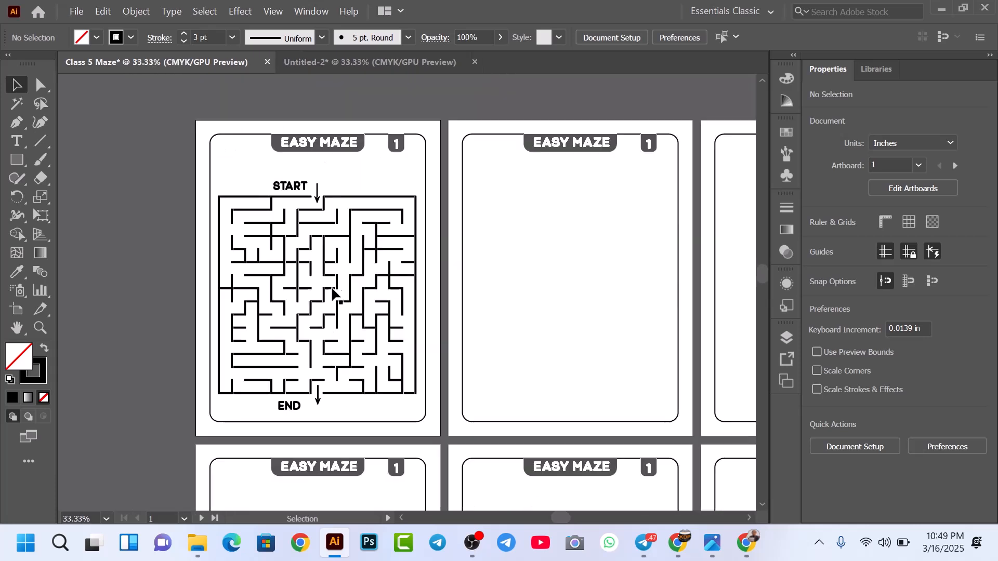
drag(334, 280, 316, 246)
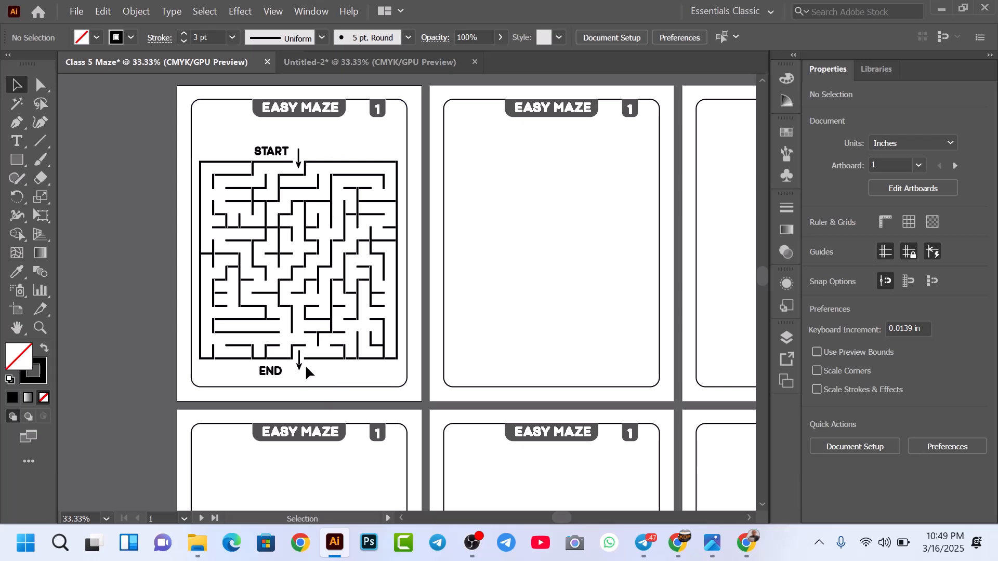
drag(347, 252, 305, 274)
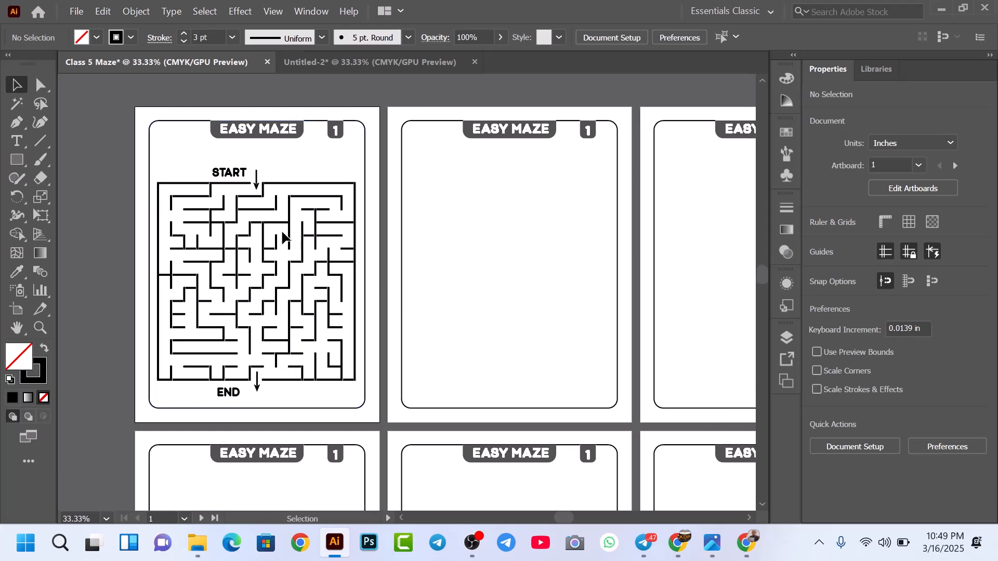
key(ctrl+minus)
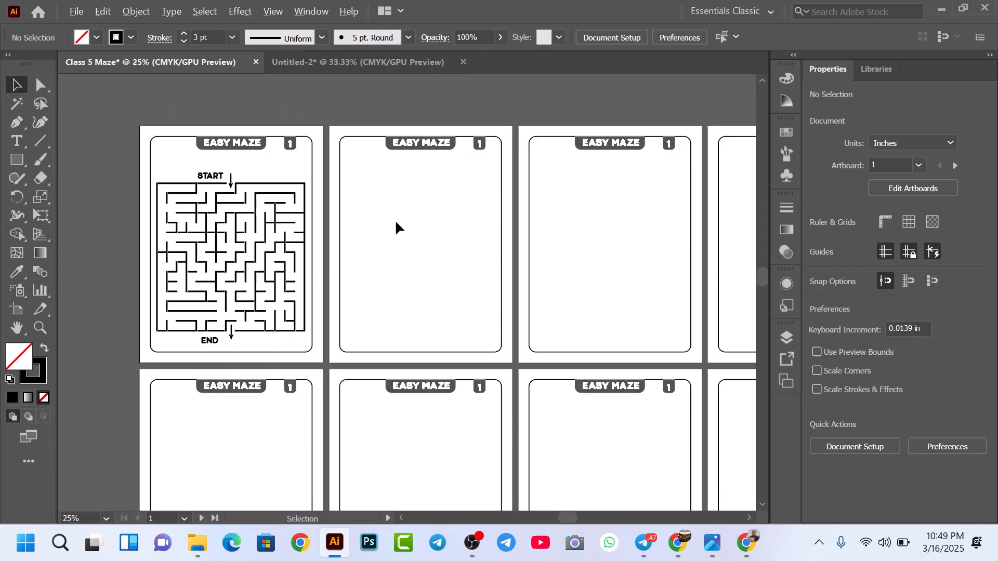
key(ctrl+plus)
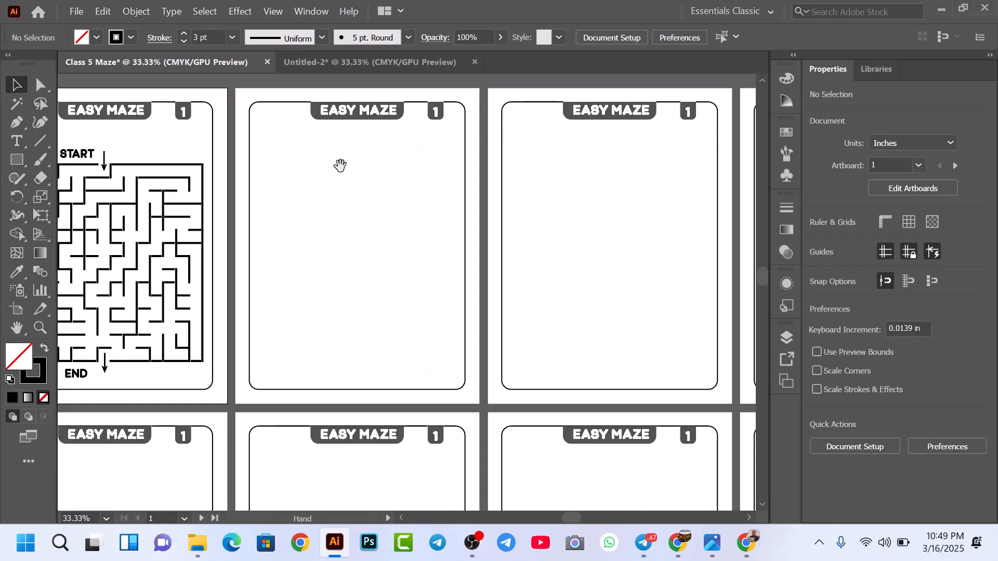
key(ctrl+plus)
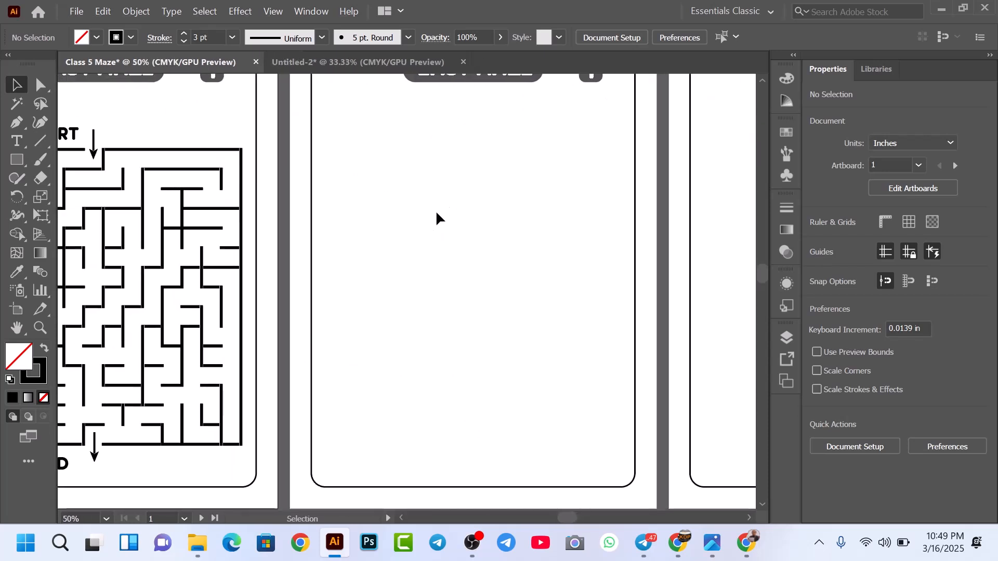
key(ctrl+minus)
key(ctrl+minus)
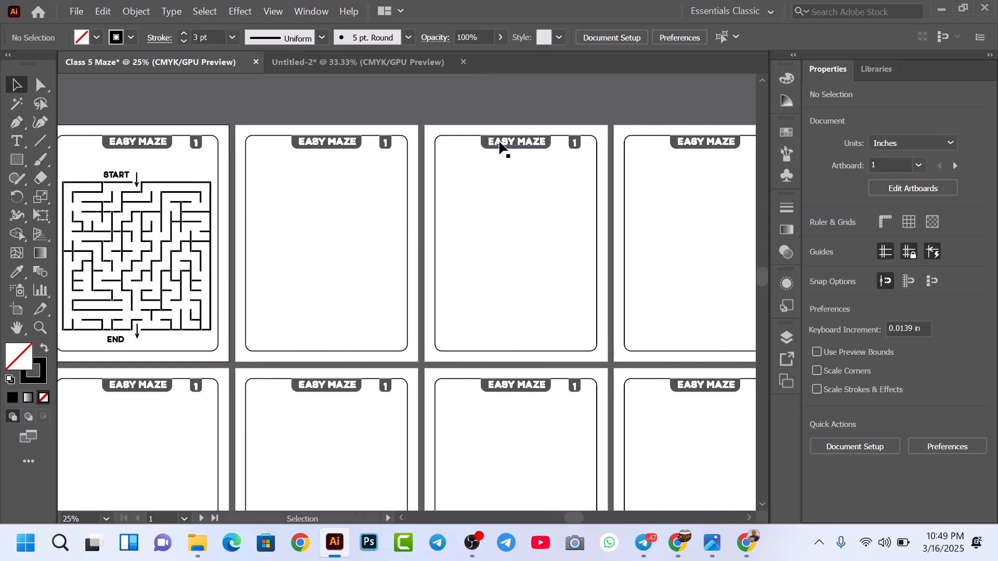
Change the page number in the second Easy Maze page's header to 2
scroll(479, 204, up, 1)
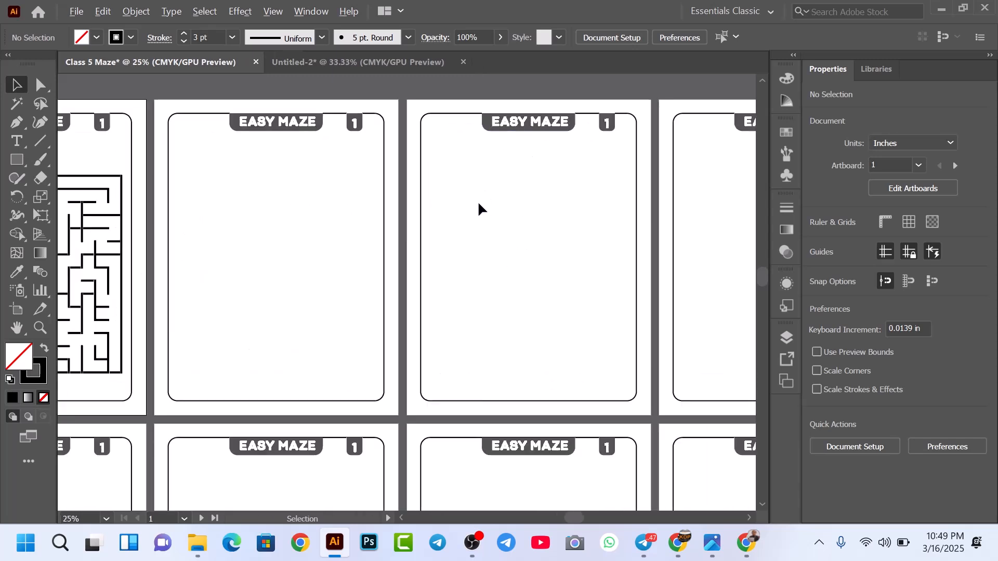
drag(292, 205, 358, 229)
scroll(418, 183, up, 3)
drag(391, 168, 431, 302)
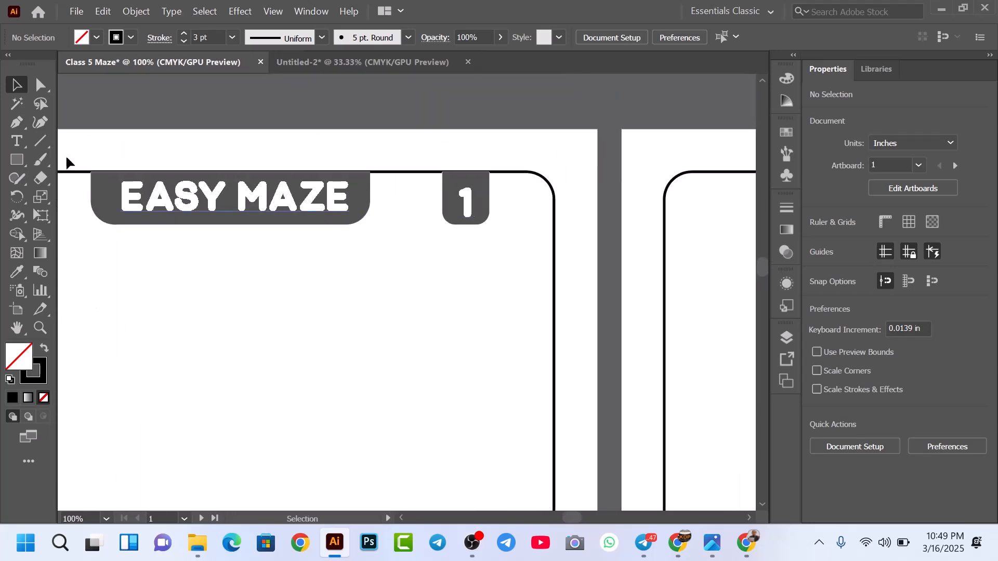
click(17, 141)
click(467, 198)
double_click(468, 198)
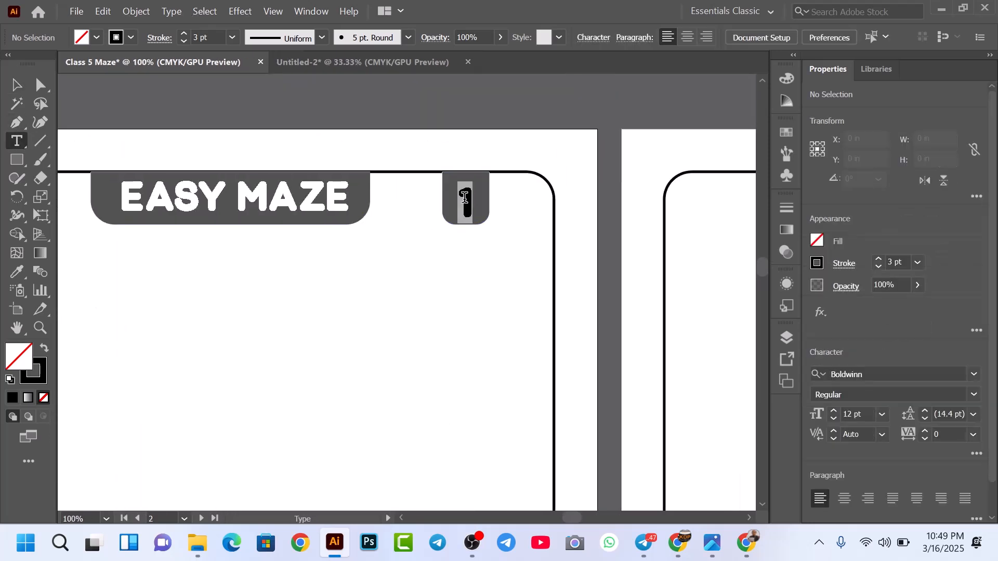
text(2)
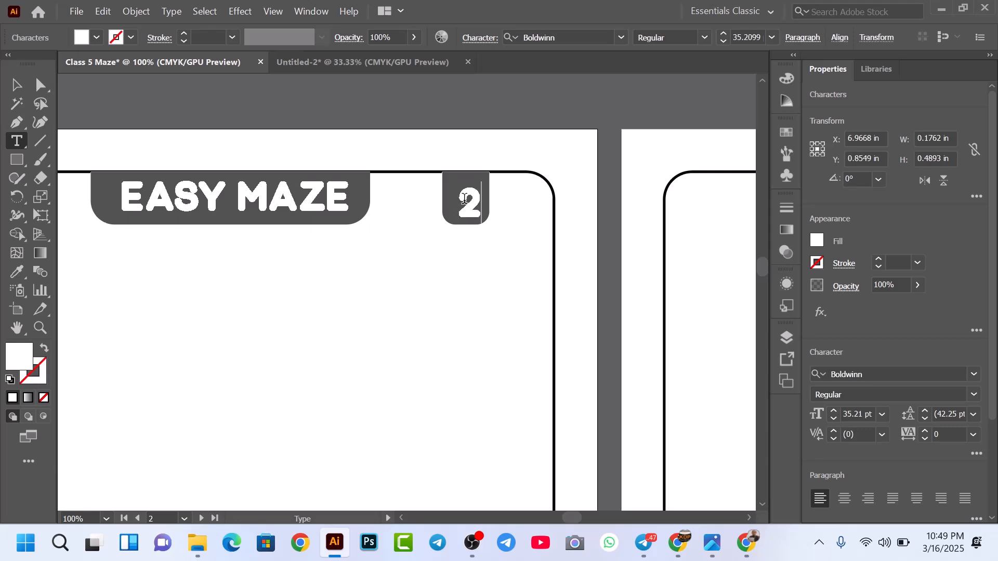
Nudge the number 2 sideways to X 6.9636 in so it sits centred in its badge
click(16, 85)
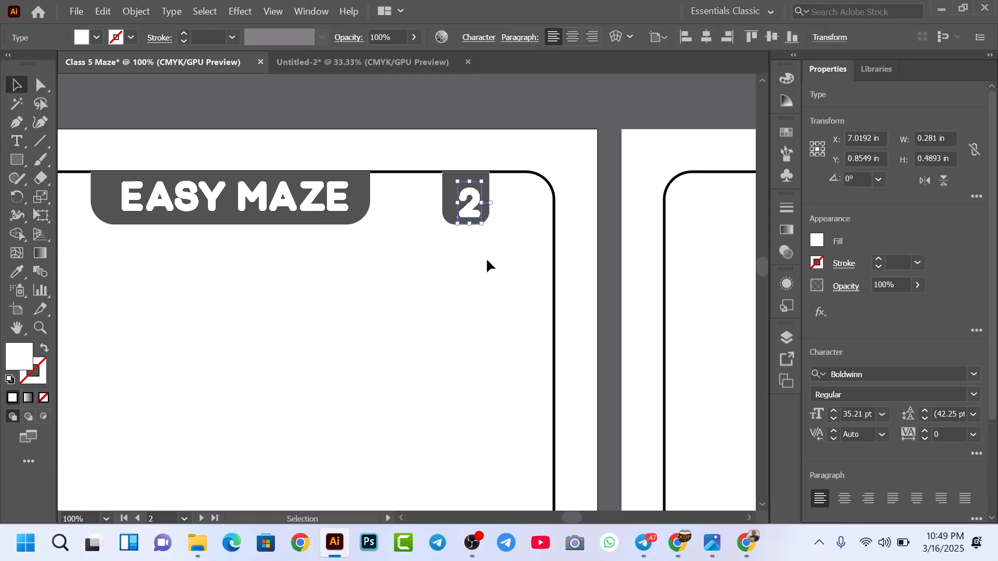
key(Left)
key(Left)
key(Left)
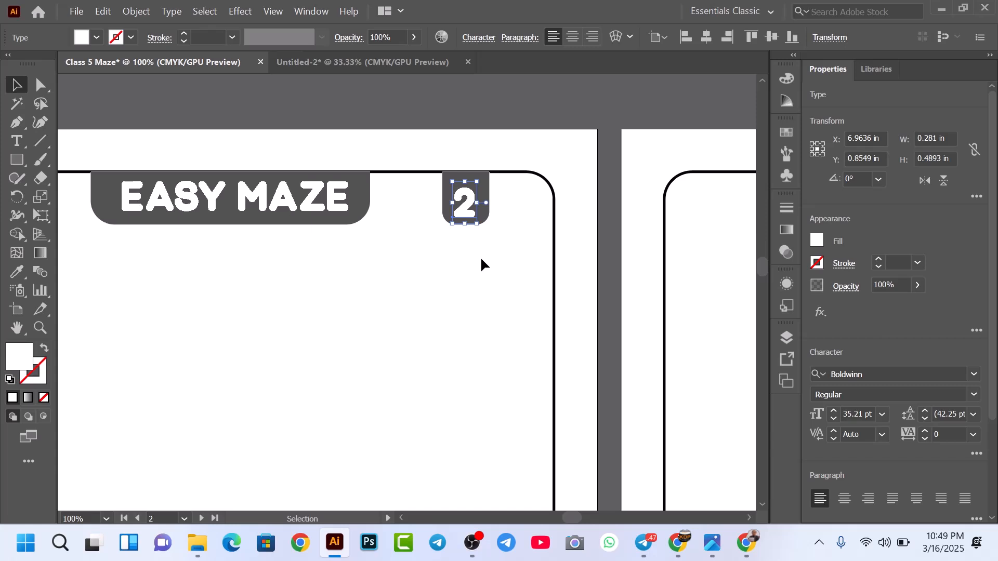
click(485, 266)
Change the third Easy Maze page's number to 3 and centre it in its badge at X 6.9803 in
scroll(456, 261, right, 7)
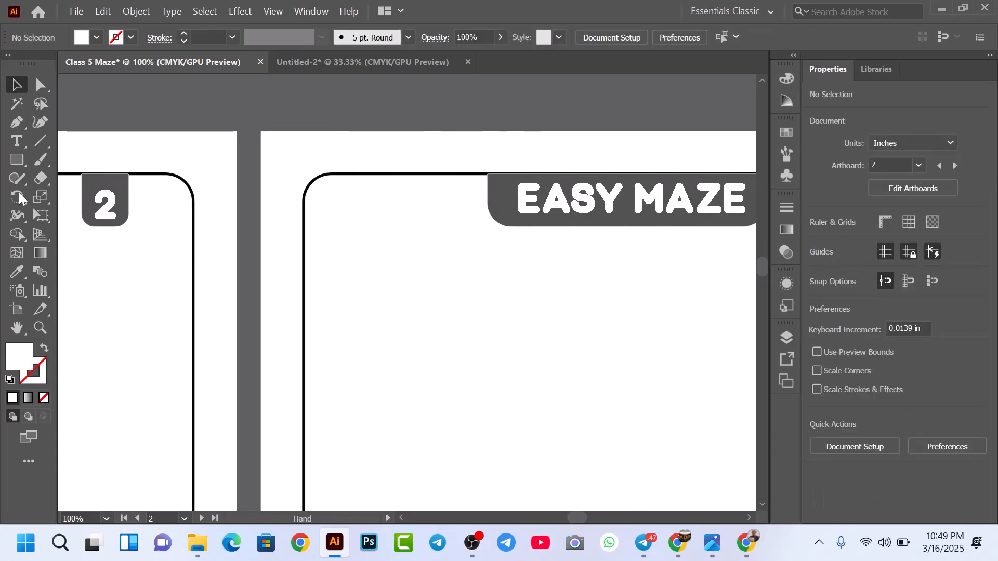
click(16, 145)
scroll(529, 245, right, 5)
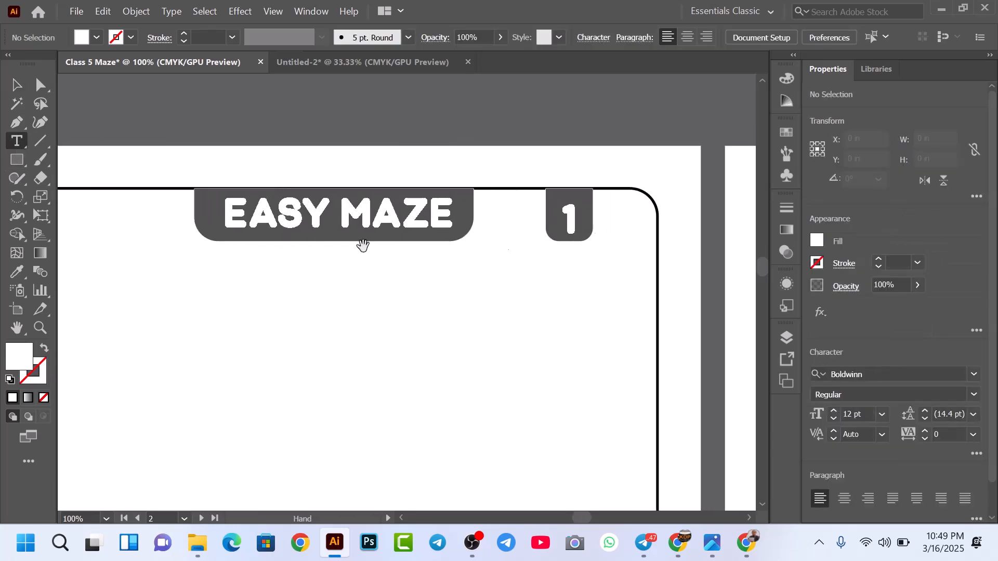
double_click(573, 213)
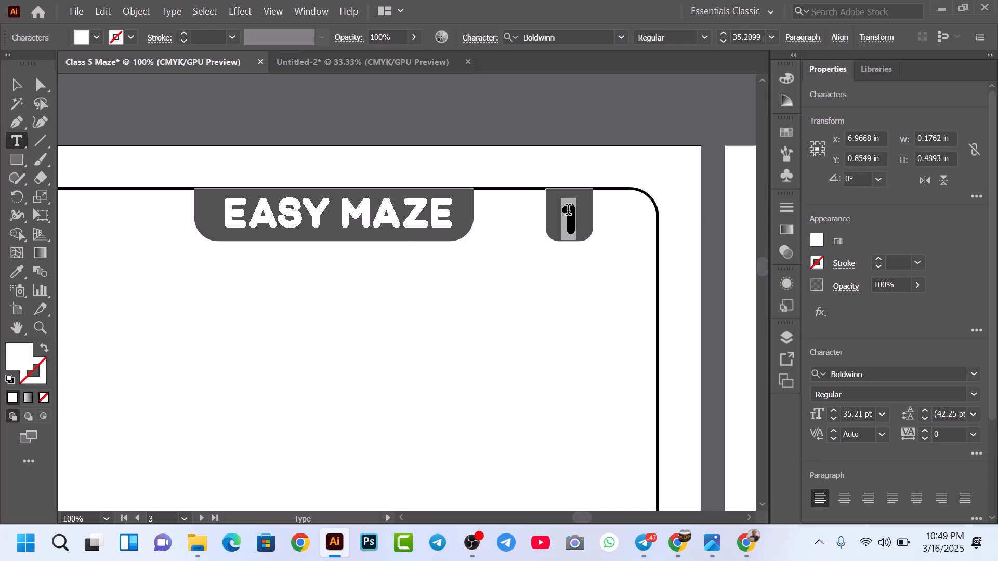
text(3)
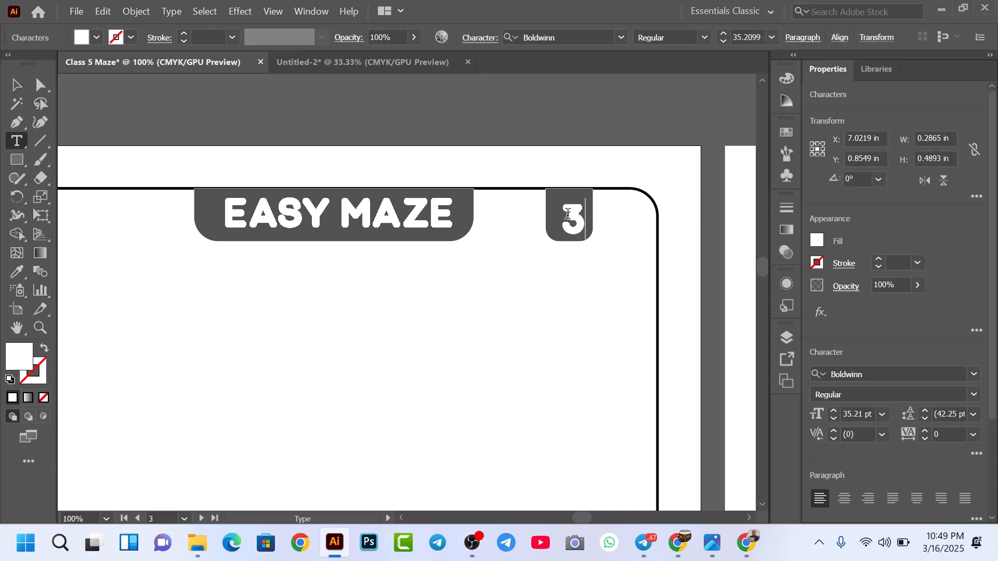
click(17, 85)
click(267, 360)
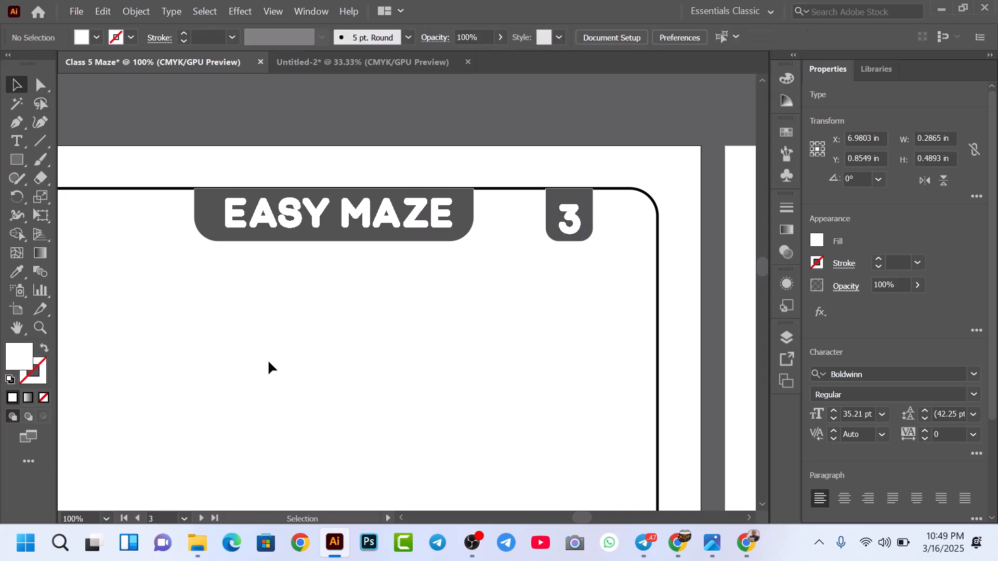
Select the maze on the first page and review the numbering and layout across the row of Easy Maze pages
scroll(268, 359, down, 2)
drag(207, 378, 398, 231)
drag(225, 280, 481, 281)
drag(209, 295, 496, 259)
click(270, 263)
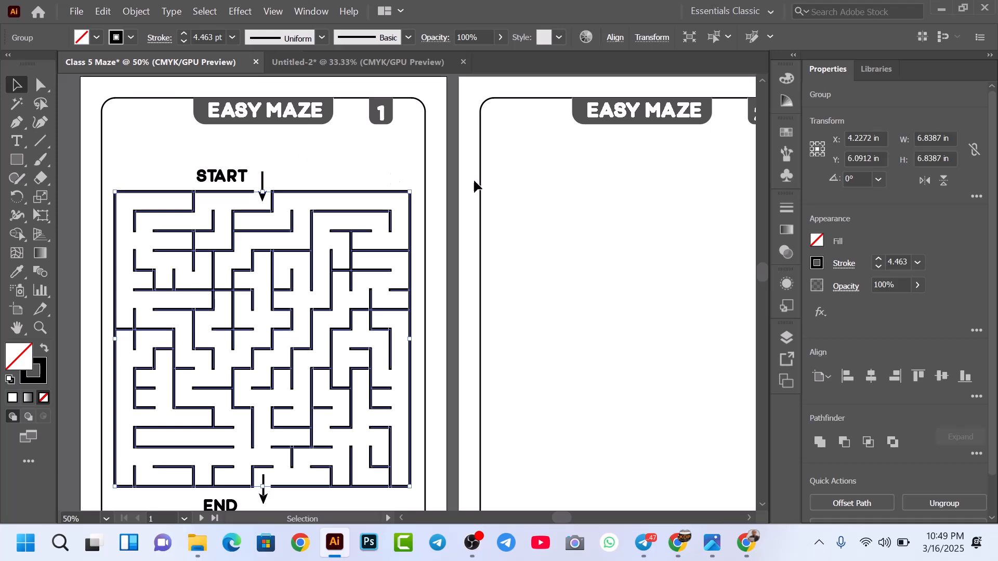
drag(664, 207, 347, 220)
drag(614, 251, 312, 244)
scroll(426, 220, down, 3)
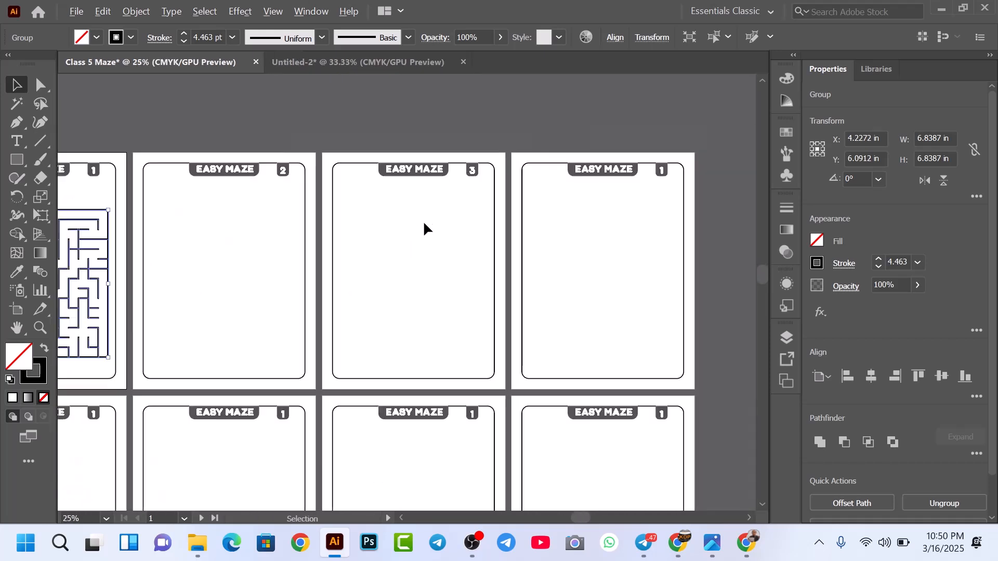
drag(503, 267, 532, 226)
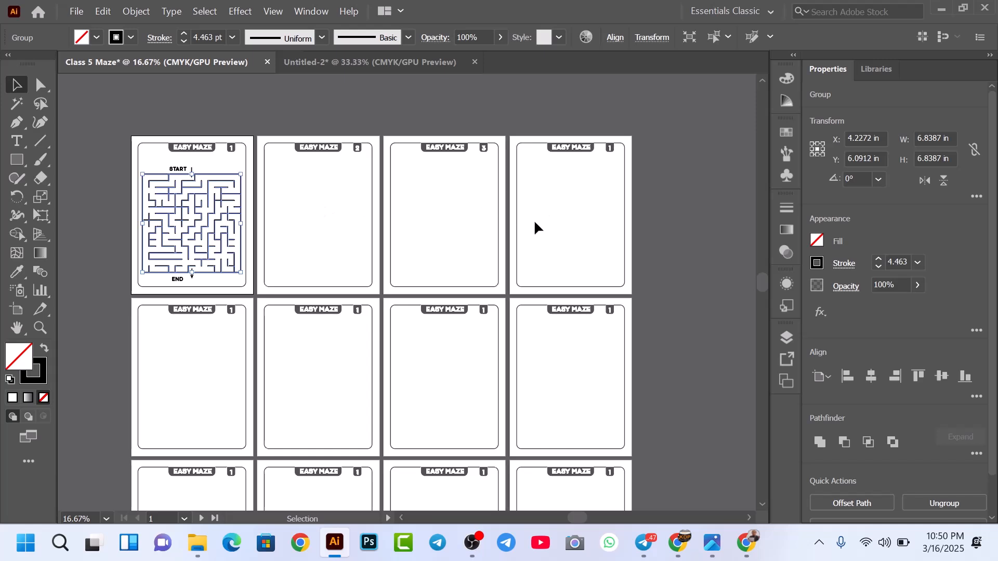
Switch to the Maze Generator site in Chrome, explore its maze shape options, and return to the Illustrator document
mouse_move(747, 536)
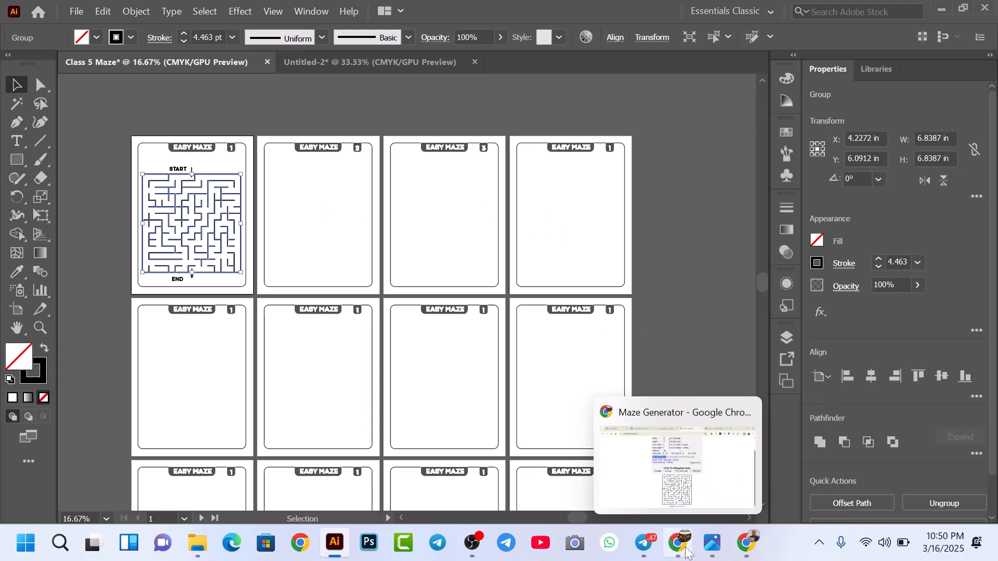
click(676, 475)
scroll(518, 134, up, 2)
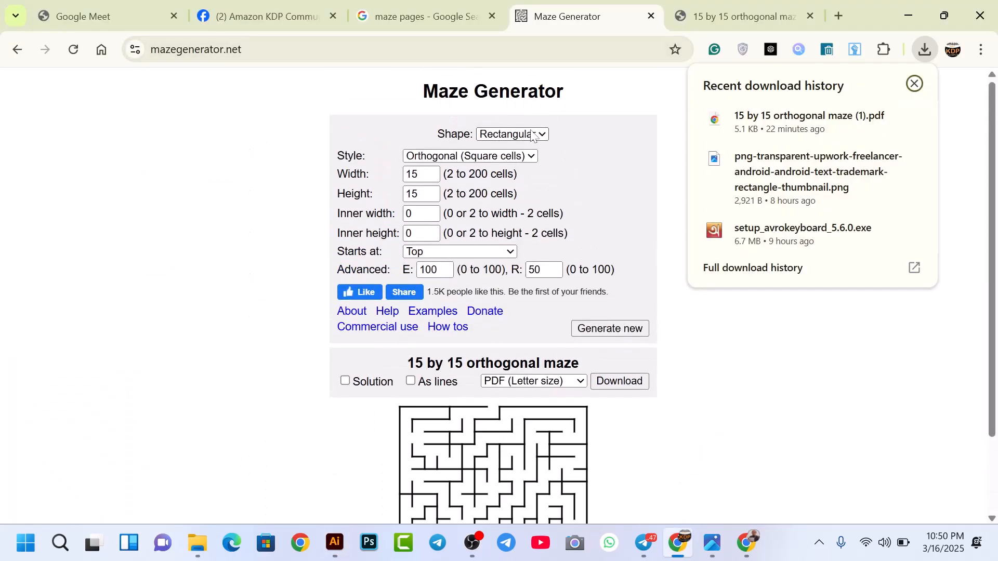
click(532, 135)
click(510, 167)
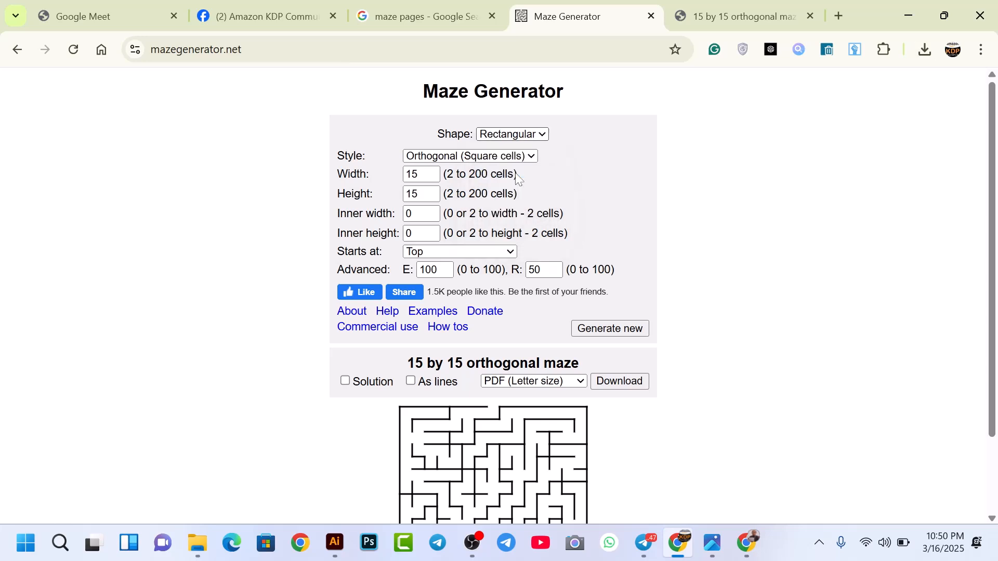
click(523, 135)
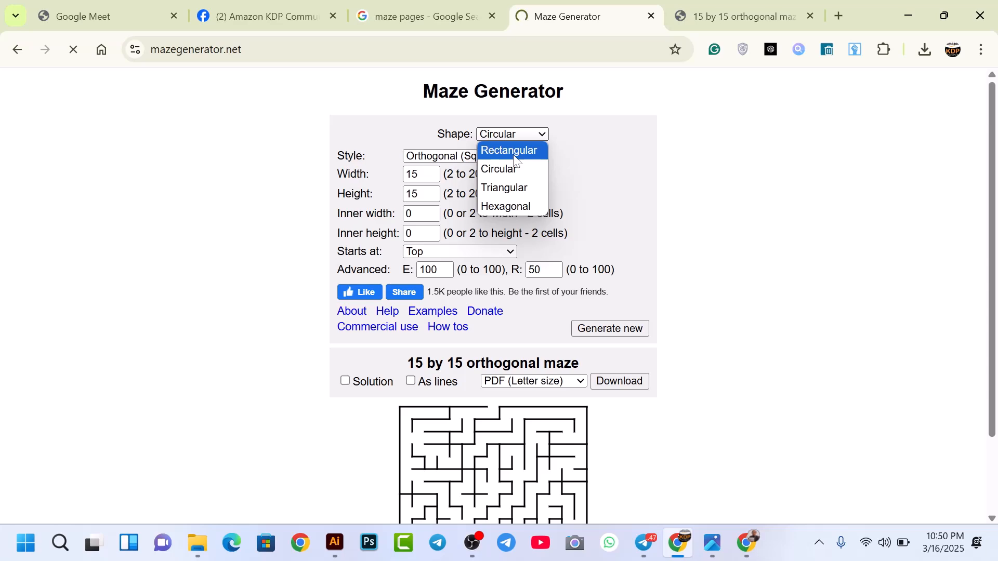
click(903, 7)
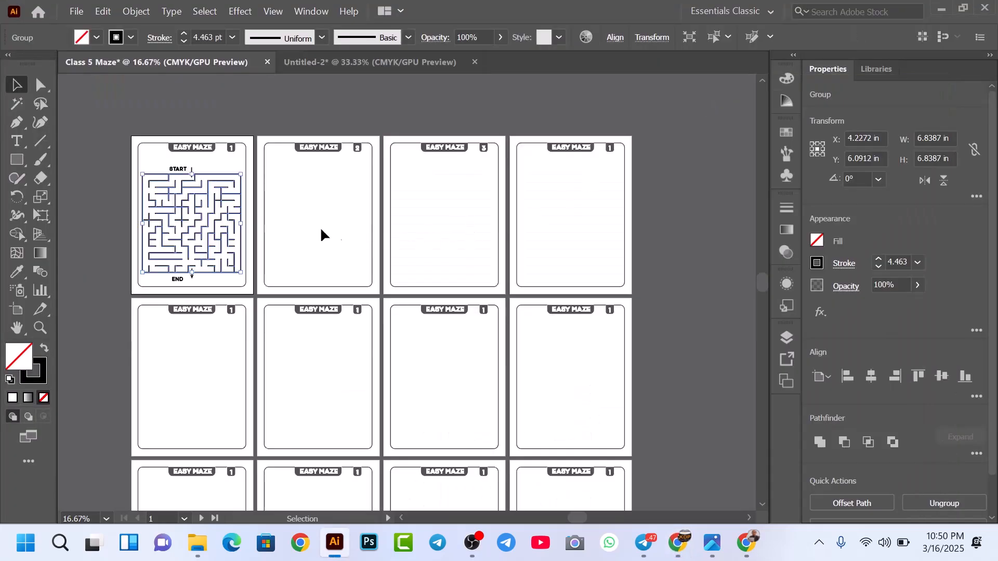
Deselect the maze and look over the whole grid of Easy Maze pages
click(314, 100)
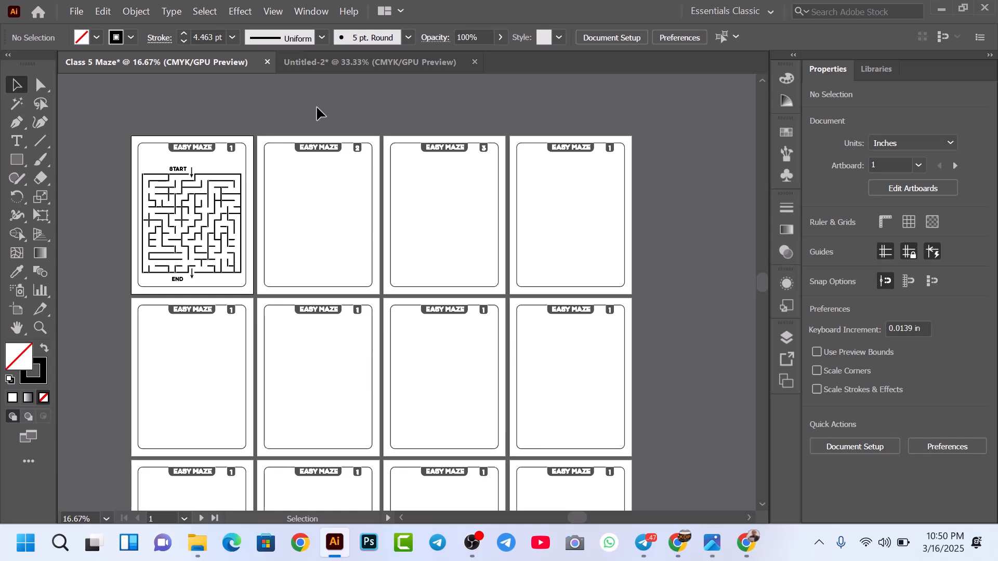
scroll(316, 104, down, 1)
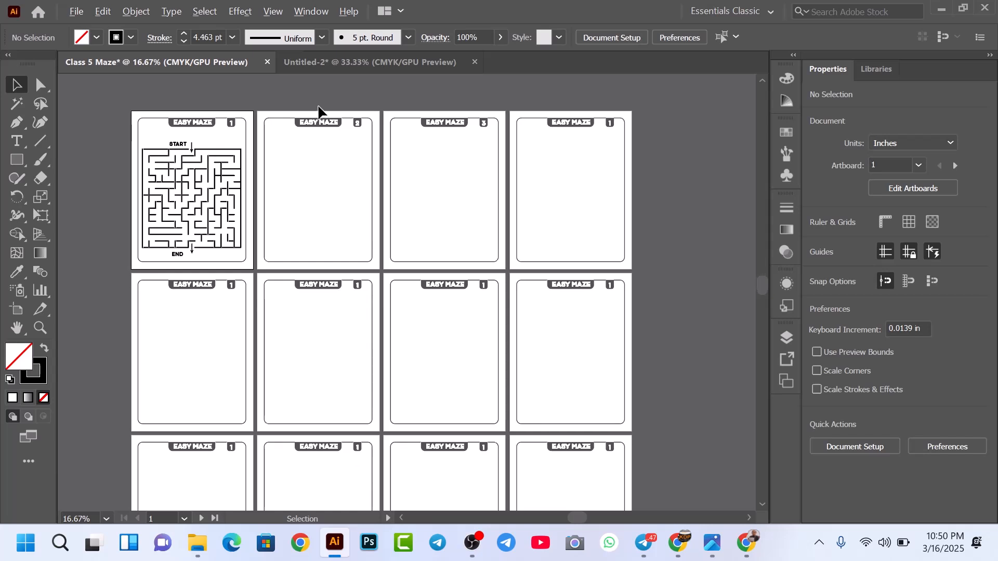
scroll(319, 107, down, 1)
drag(323, 103, 354, 99)
scroll(305, 114, up, 1)
drag(376, 163, 366, 159)
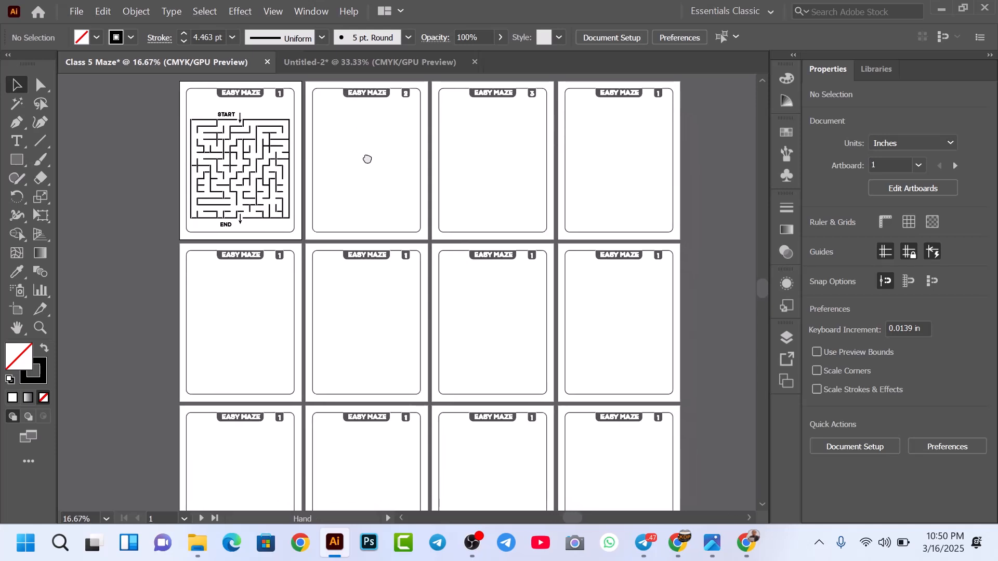
scroll(376, 158, down, 1)
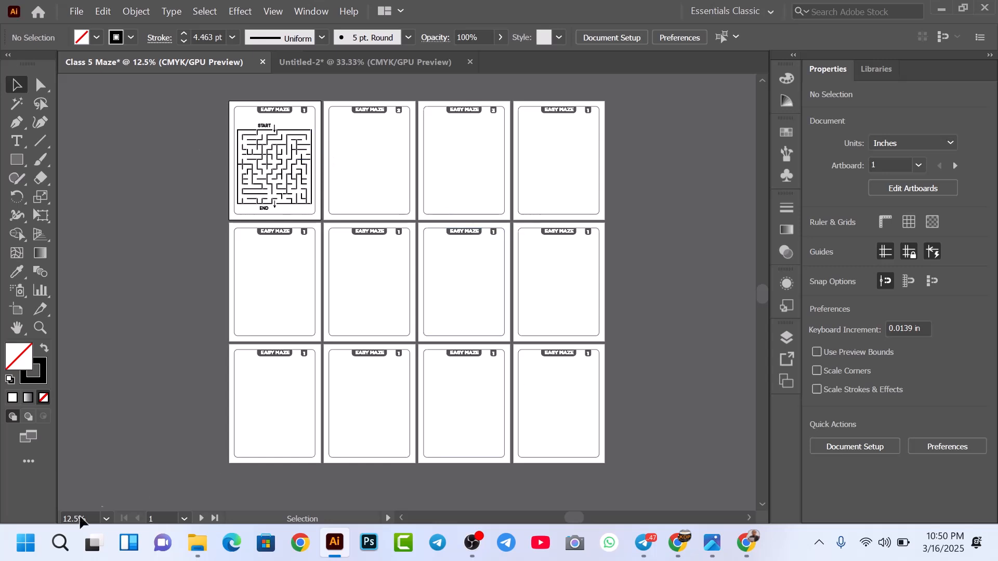
Open Snipping Tool, capture a screenshot of the whole screen with the maze page grid, and minimize its window
mouse_move(60, 551)
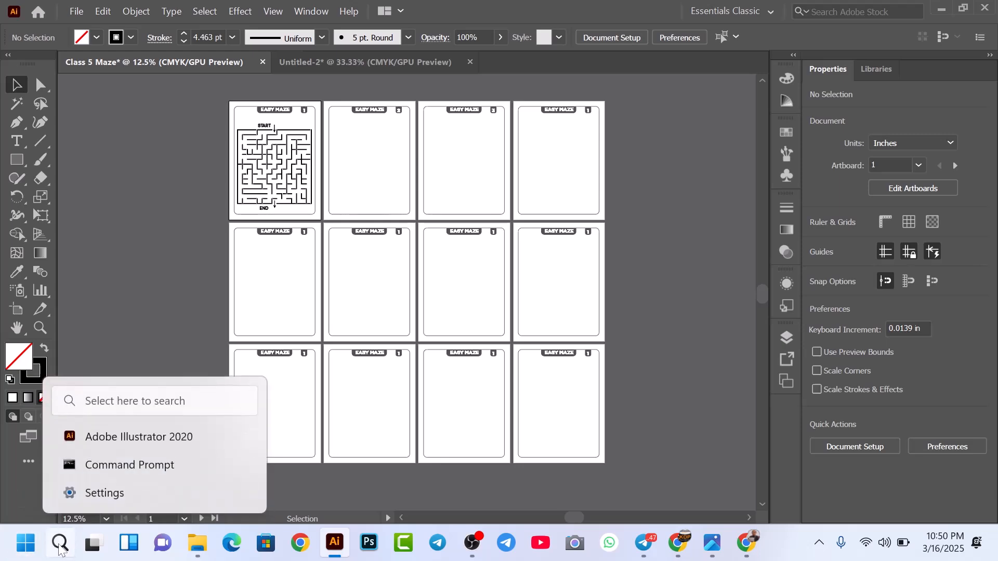
click(61, 549)
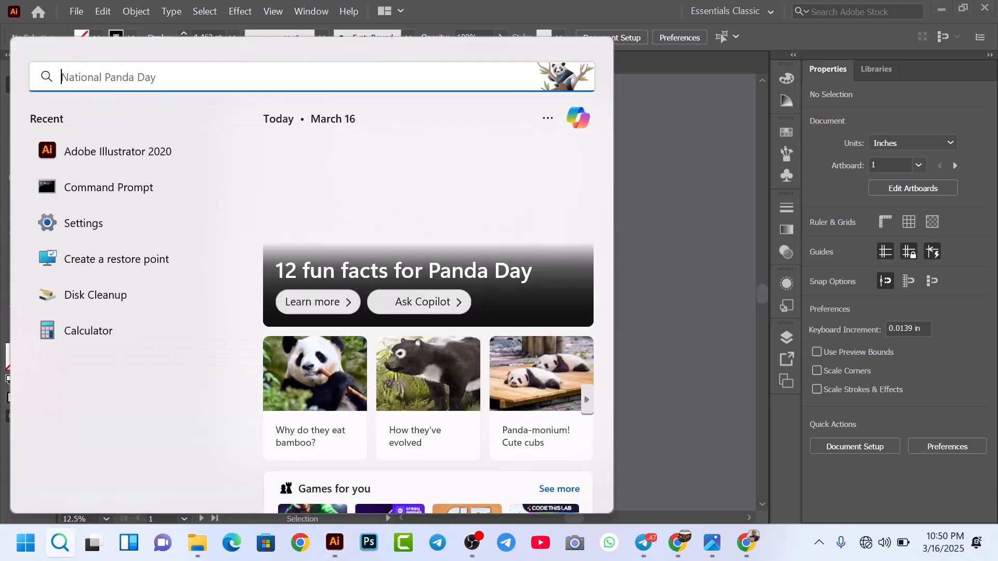
text(sn)
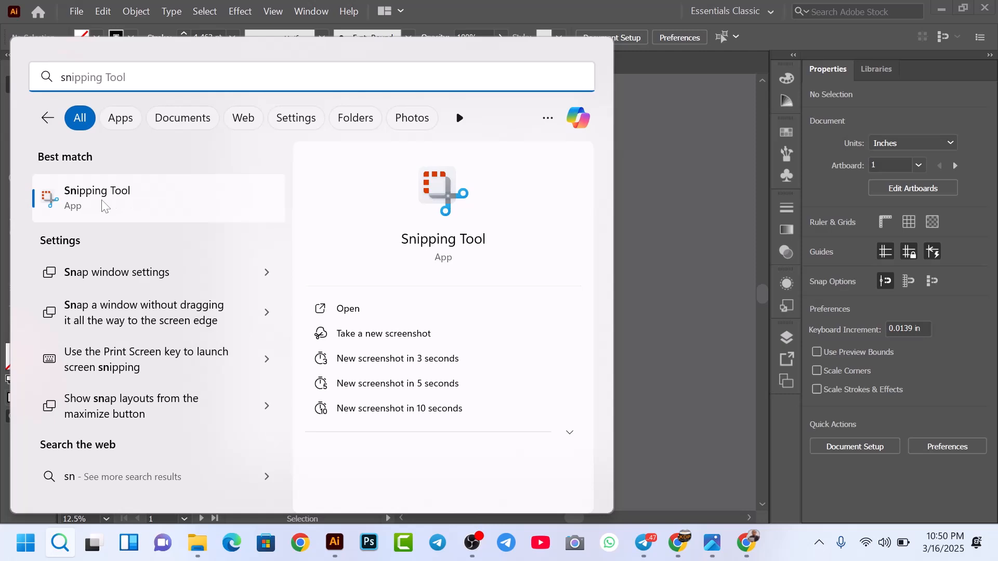
click(105, 200)
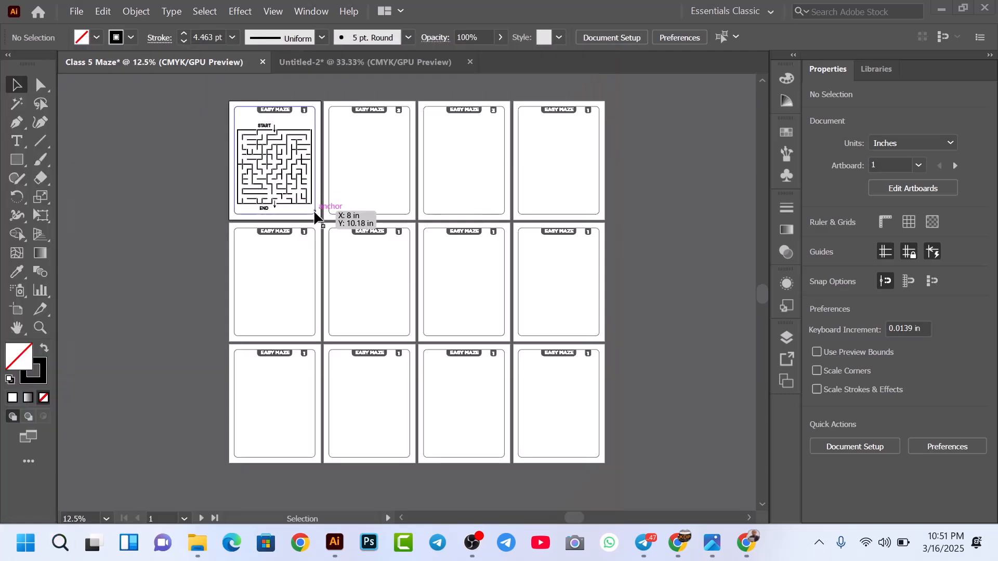
click(297, 63)
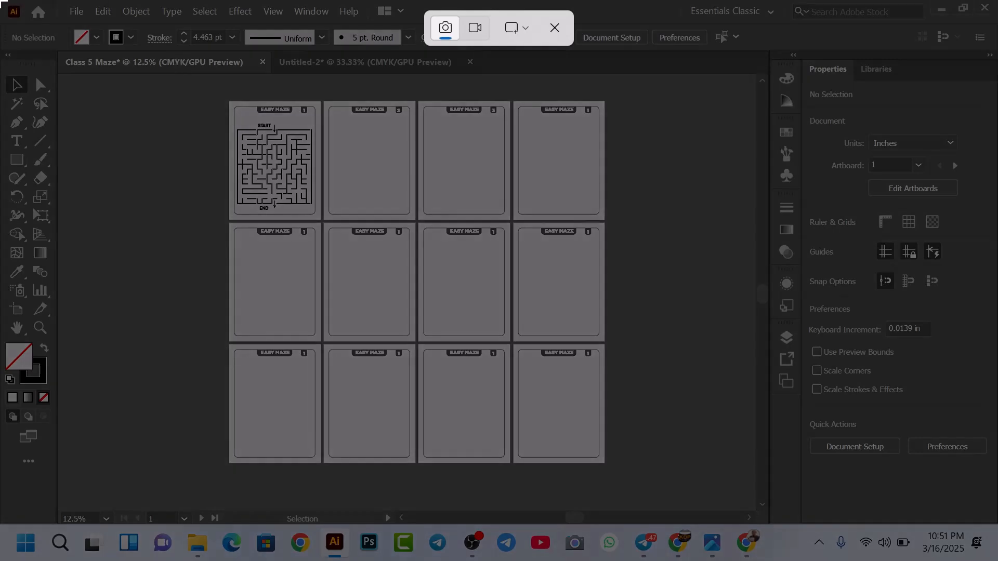
drag(1, 1, 997, 560)
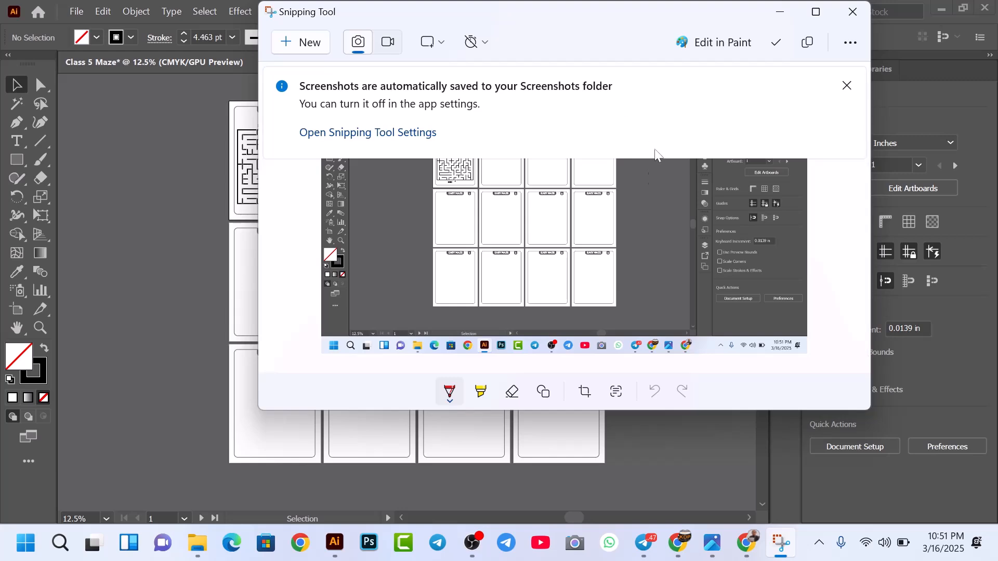
click(778, 11)
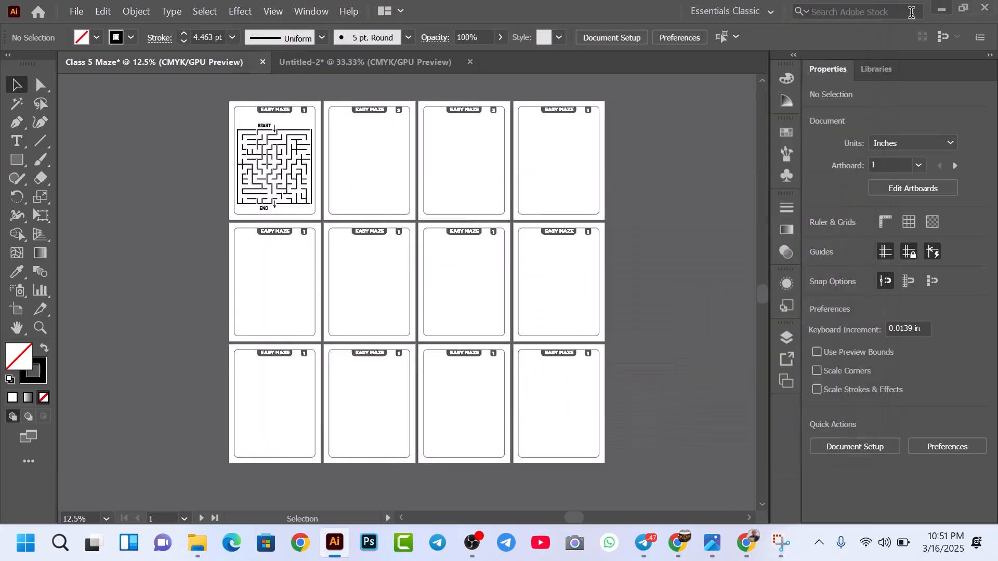
Examine the finished first page beside the empty second and third pages, checking their headers and page numbers
scroll(357, 149, up, 2)
drag(315, 157, 356, 183)
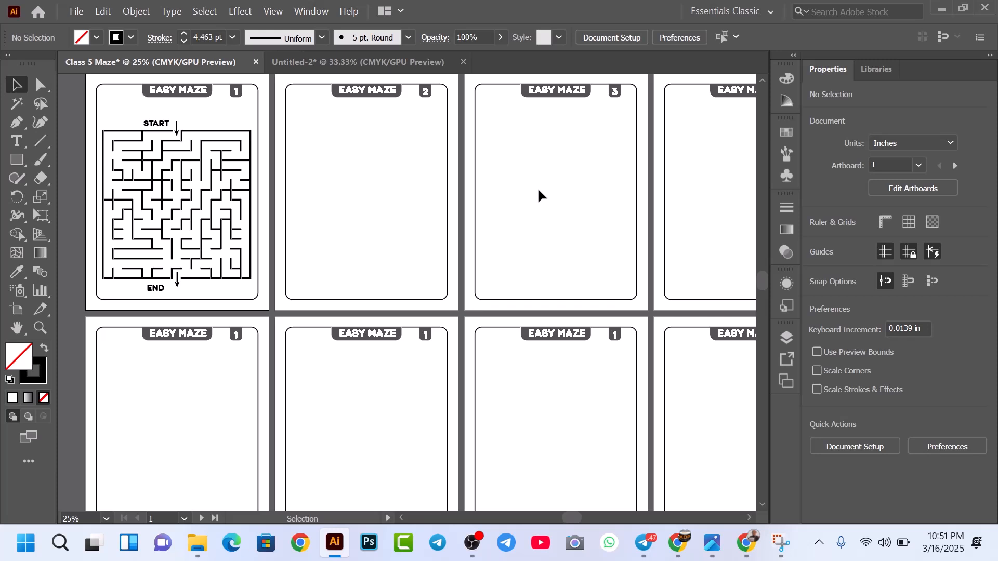
scroll(538, 190, down, 1)
drag(571, 247, 513, 198)
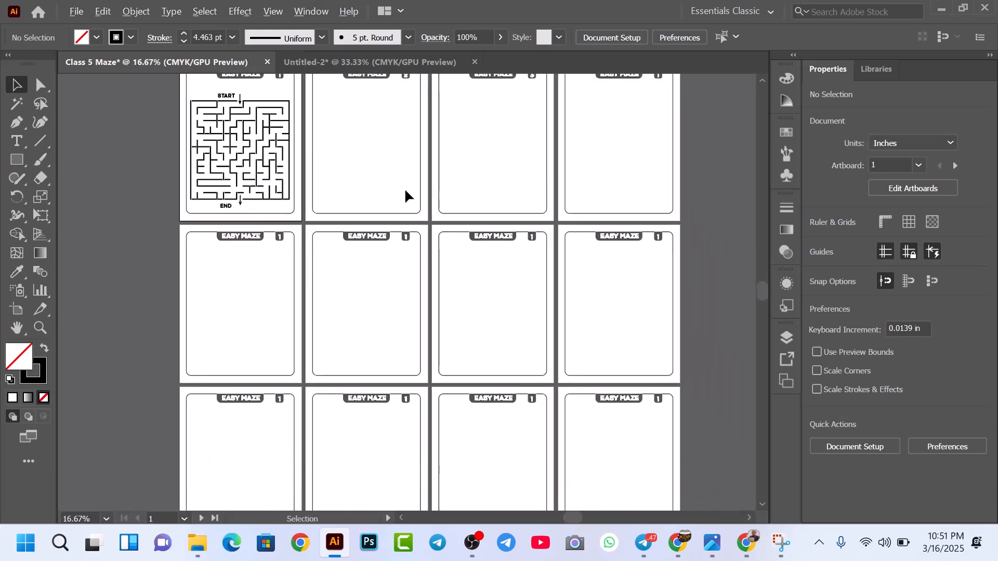
scroll(405, 190, up, 1)
drag(355, 131, 390, 274)
scroll(361, 162, up, 2)
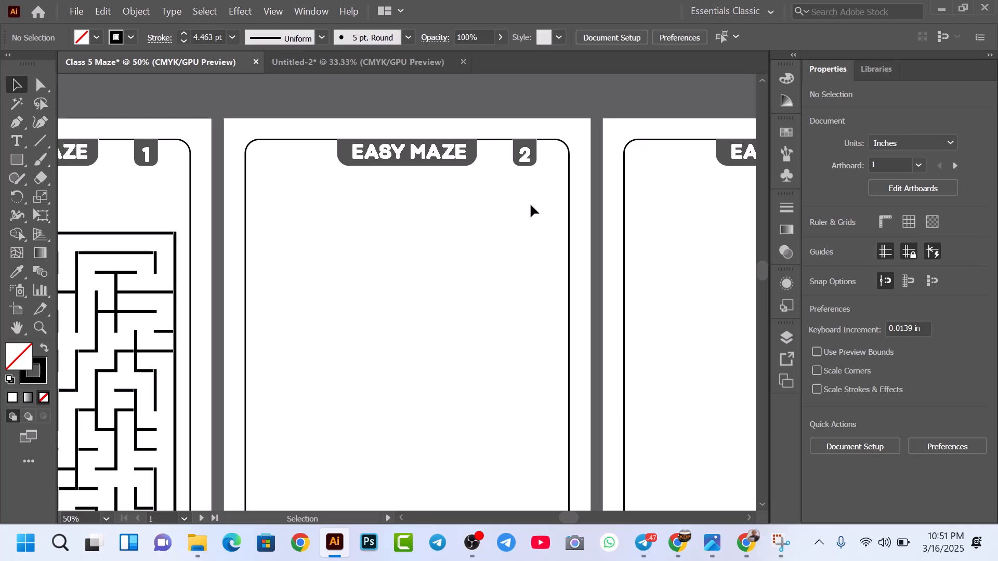
scroll(502, 217, down, 1)
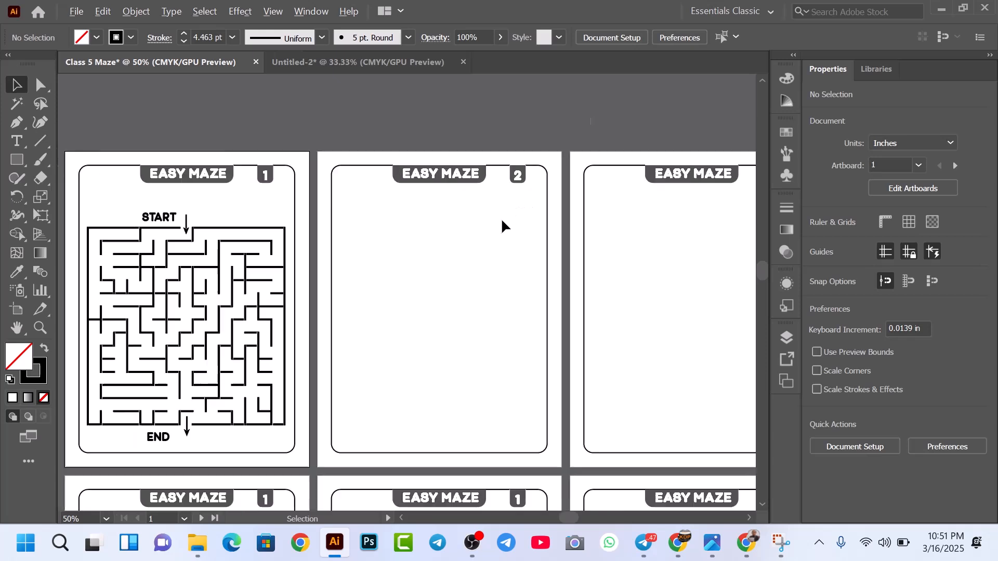
drag(470, 230, 508, 178)
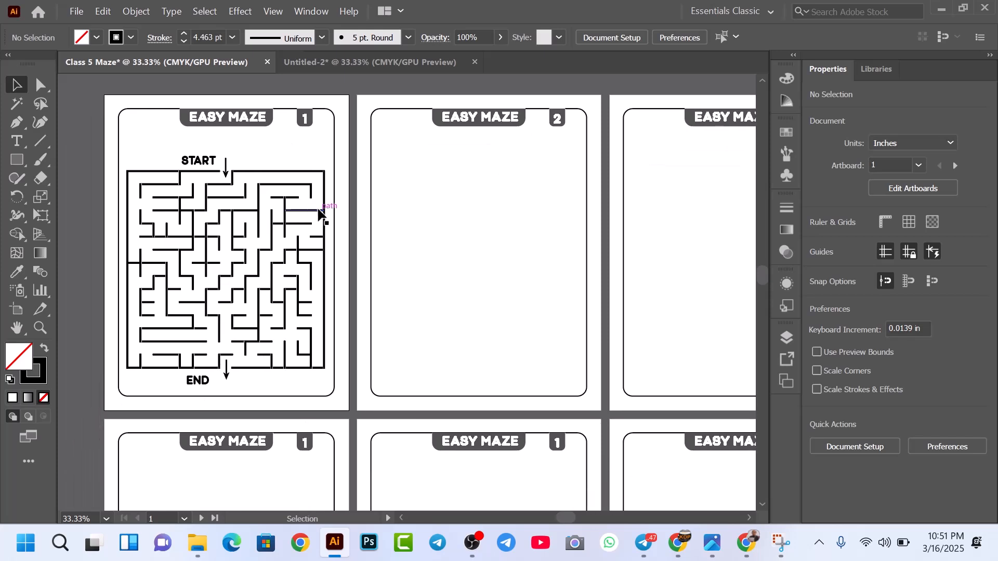